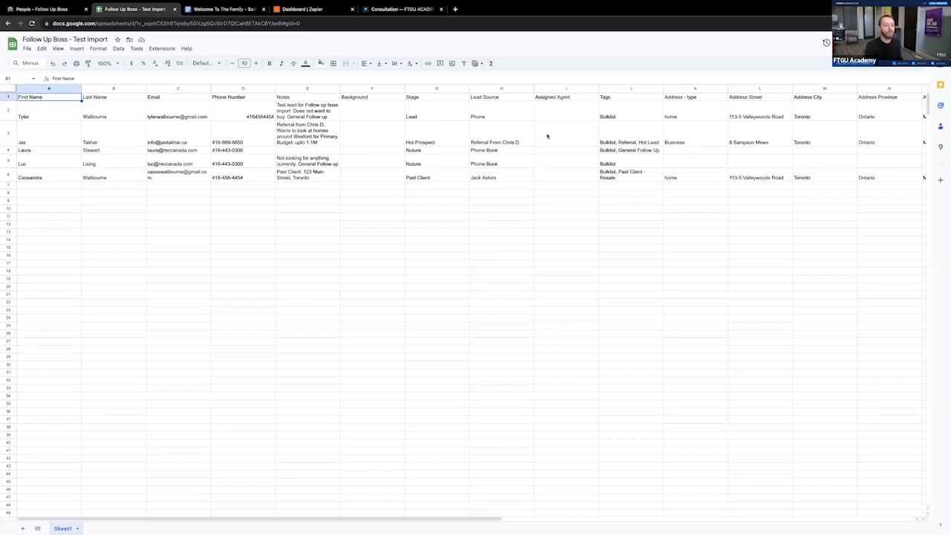
- Review the header row of the Follow Up Boss test import sheet across all its columns
{"action": "scroll", "coordinate": [547, 136], "scroll_direction": "right", "scroll_amount": 5}
{"action": "scroll", "coordinate": [547, 136], "scroll_direction": "left", "scroll_amount": 5}
{"action": "left_click", "coordinate": [170, 99]}
{"action": "left_click", "coordinate": [236, 98]}
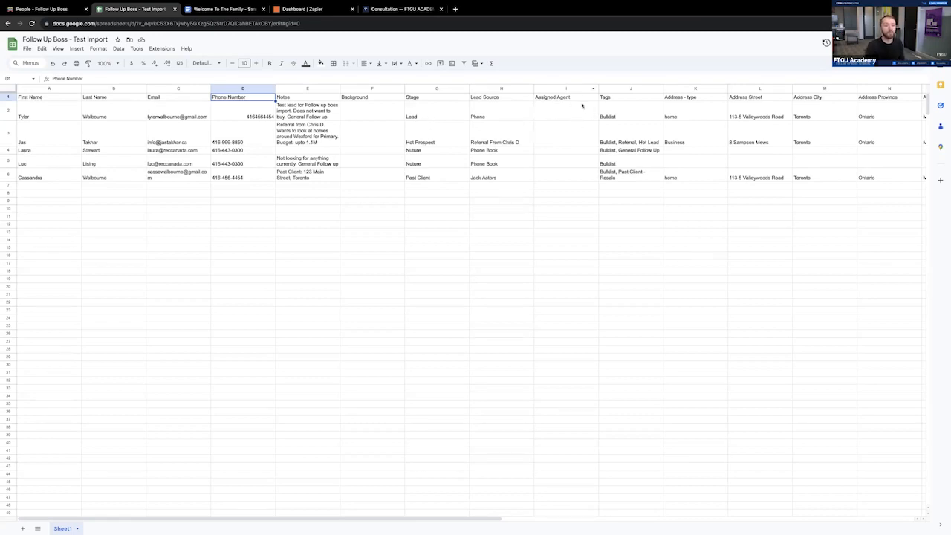
{"action": "scroll", "coordinate": [582, 105], "scroll_direction": "right", "scroll_amount": 2}
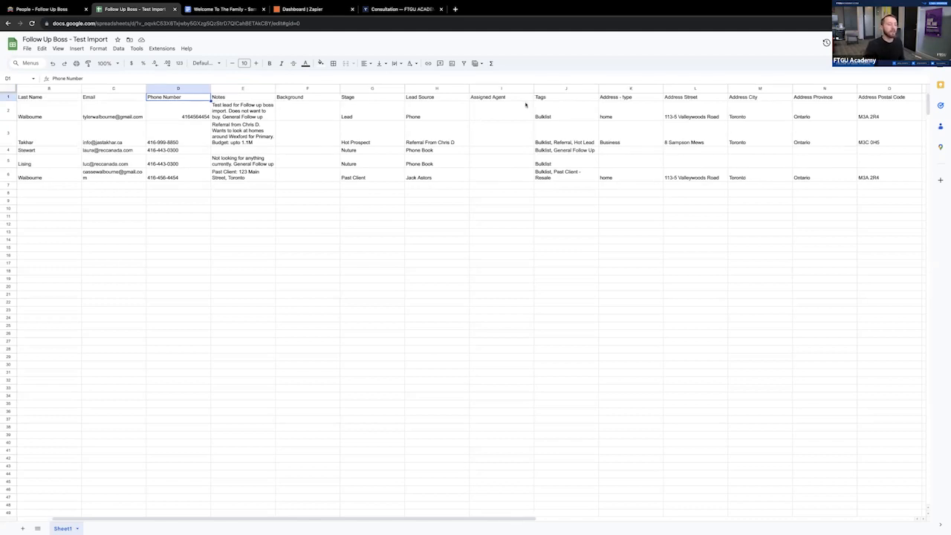
{"action": "scroll", "coordinate": [524, 105], "scroll_direction": "left", "scroll_amount": 2}
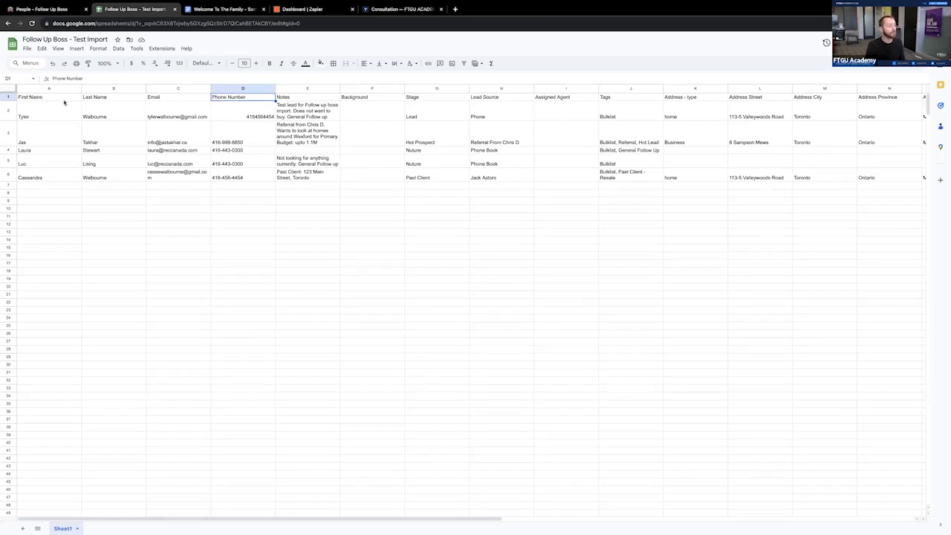
- Examine the Email, Phone Number, Notes and Background columns of the import sheet
{"action": "left_click", "coordinate": [178, 99]}
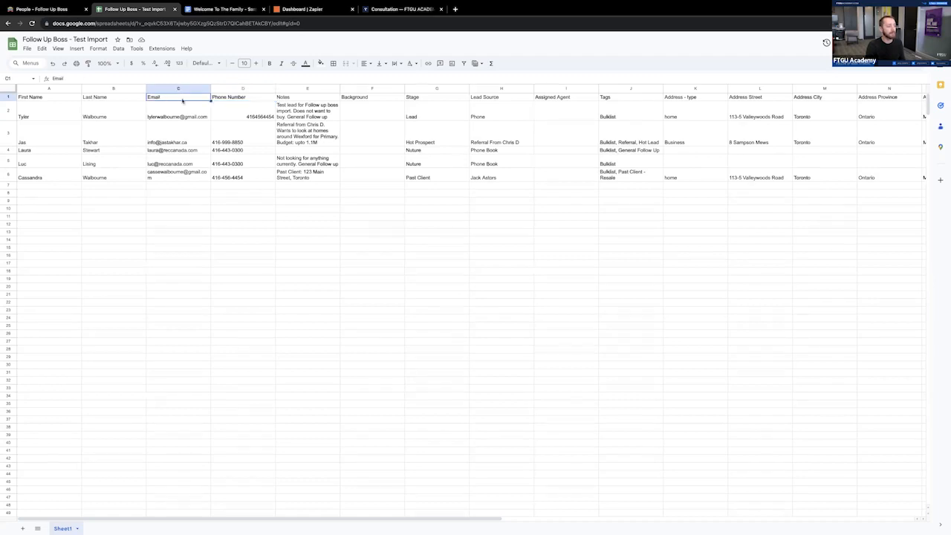
{"action": "left_click", "coordinate": [241, 99]}
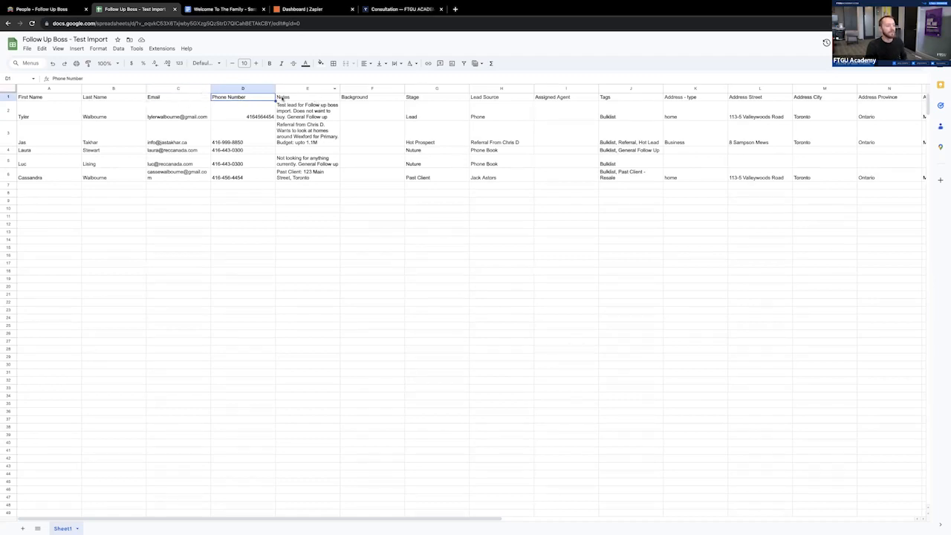
{"action": "left_click", "coordinate": [305, 99]}
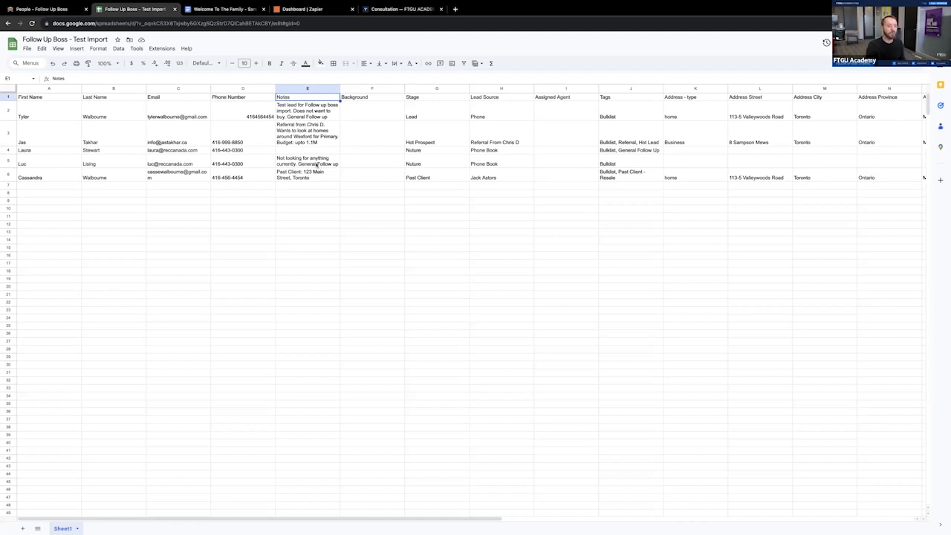
{"action": "left_click", "coordinate": [361, 98]}
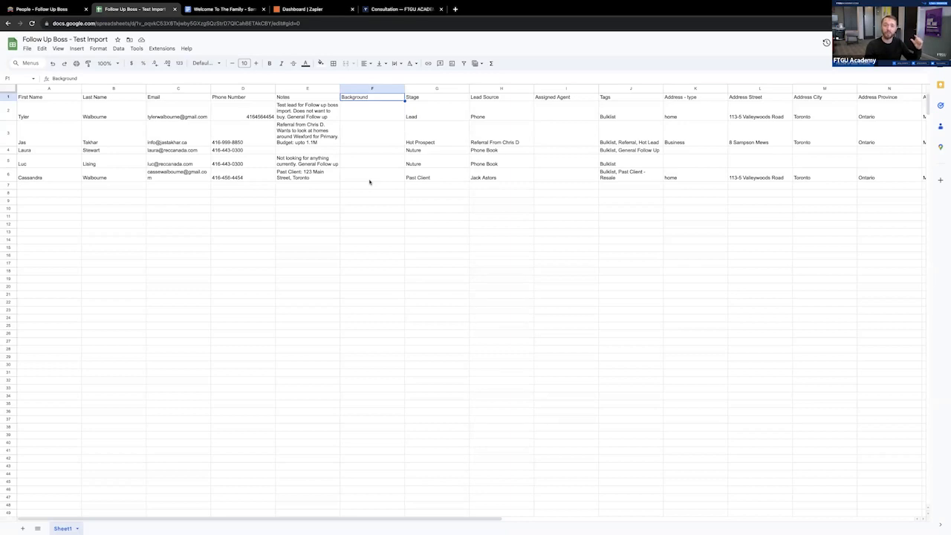
{"action": "left_click", "coordinate": [363, 117]}
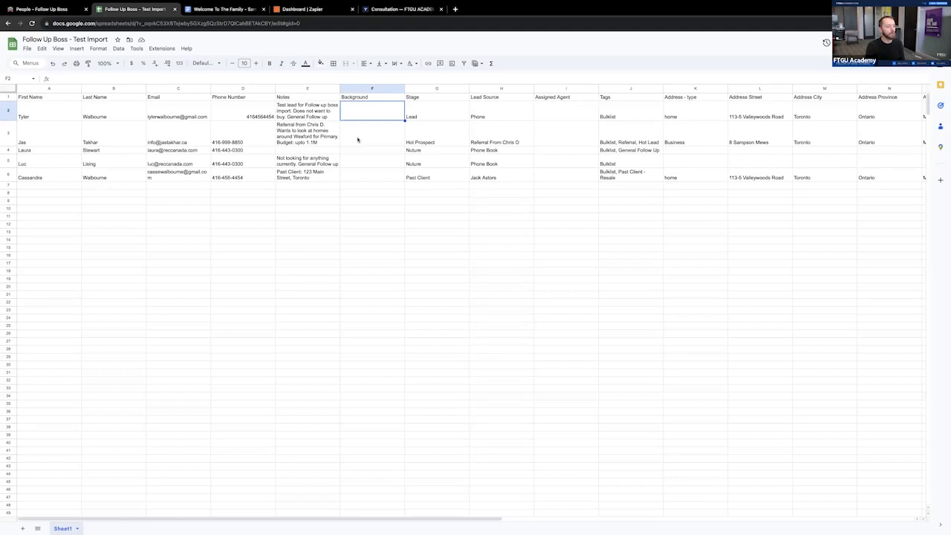
{"action": "left_click", "coordinate": [494, 98]}
{"action": "left_click", "coordinate": [378, 99]}
{"action": "left_click", "coordinate": [375, 112]}
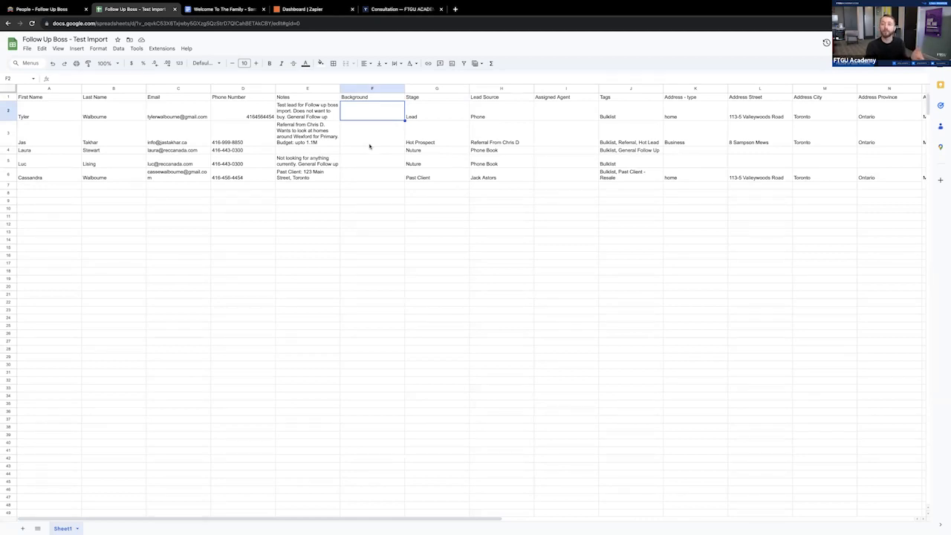
- Examine the entries in the Stage and Lead Source columns for the sample contacts
{"action": "left_click", "coordinate": [427, 98]}
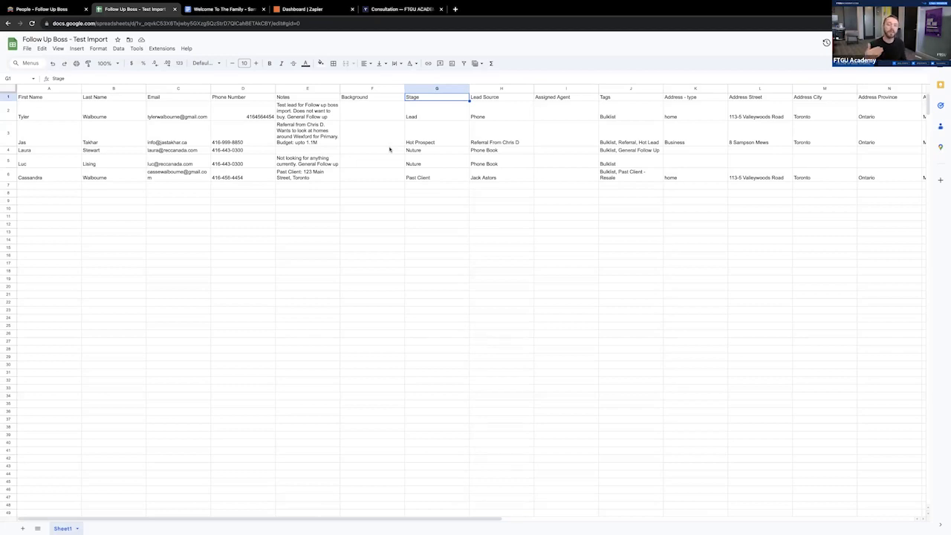
{"action": "left_click", "coordinate": [429, 115]}
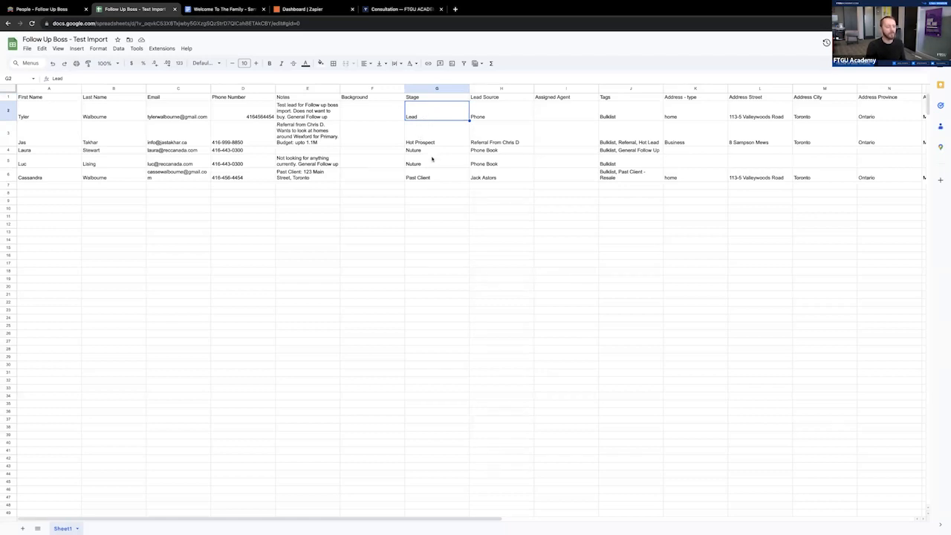
{"action": "left_click", "coordinate": [431, 151]}
{"action": "left_click", "coordinate": [434, 178]}
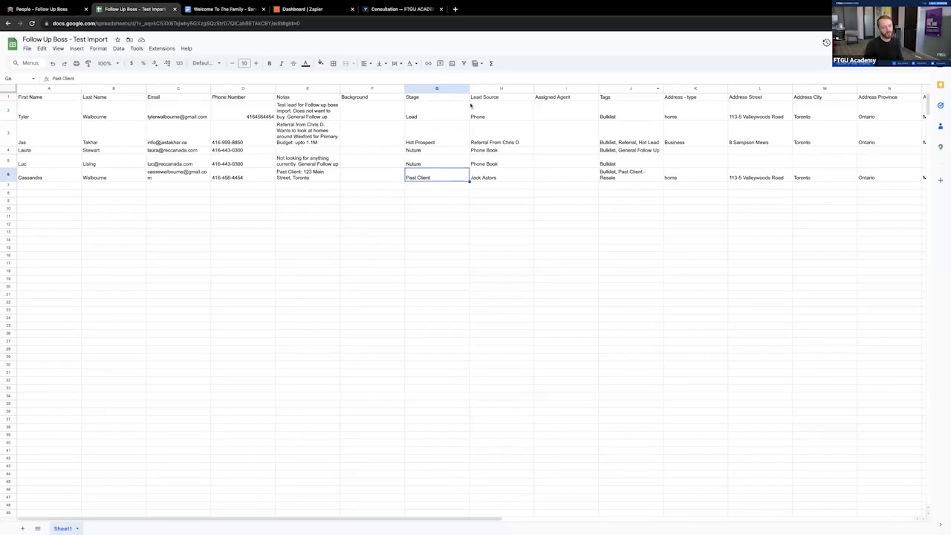
{"action": "left_click", "coordinate": [495, 112]}
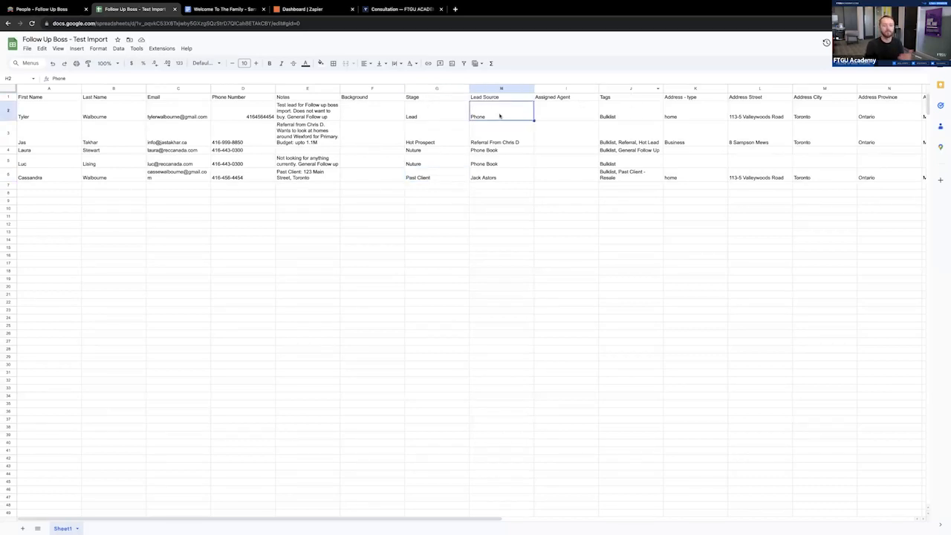
- Examine the Assigned Agent column over the sample contact rows
{"action": "left_click", "coordinate": [562, 97]}
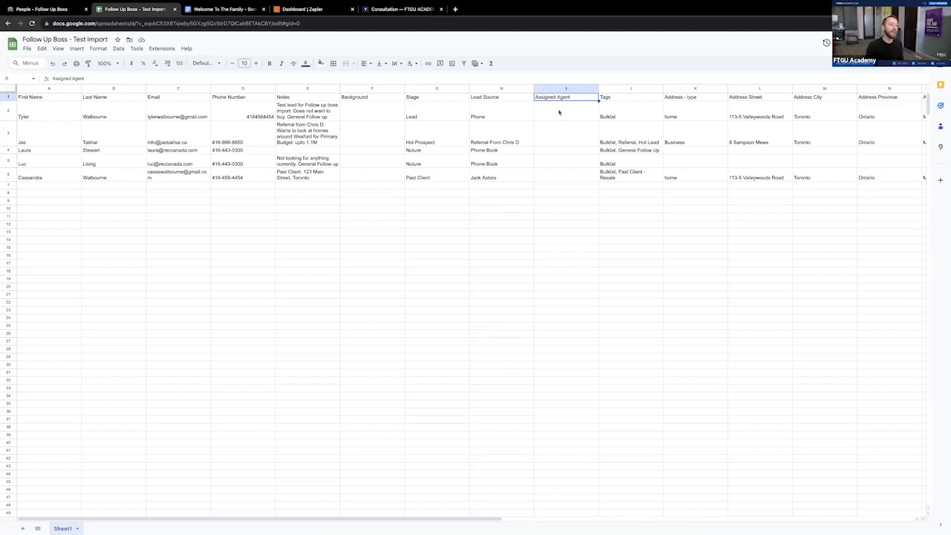
{"action": "left_click", "coordinate": [559, 113]}
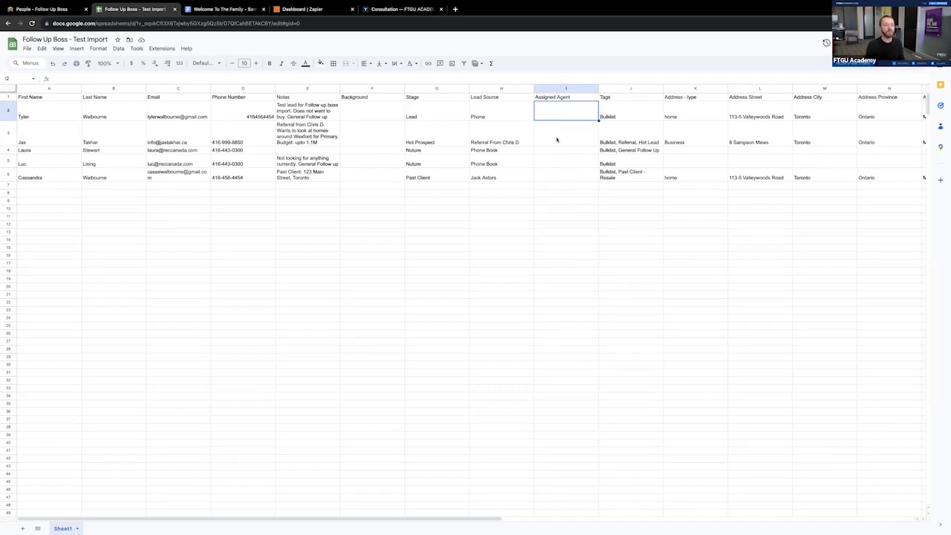
{"action": "left_click", "coordinate": [557, 137]}
{"action": "left_click", "coordinate": [557, 115]}
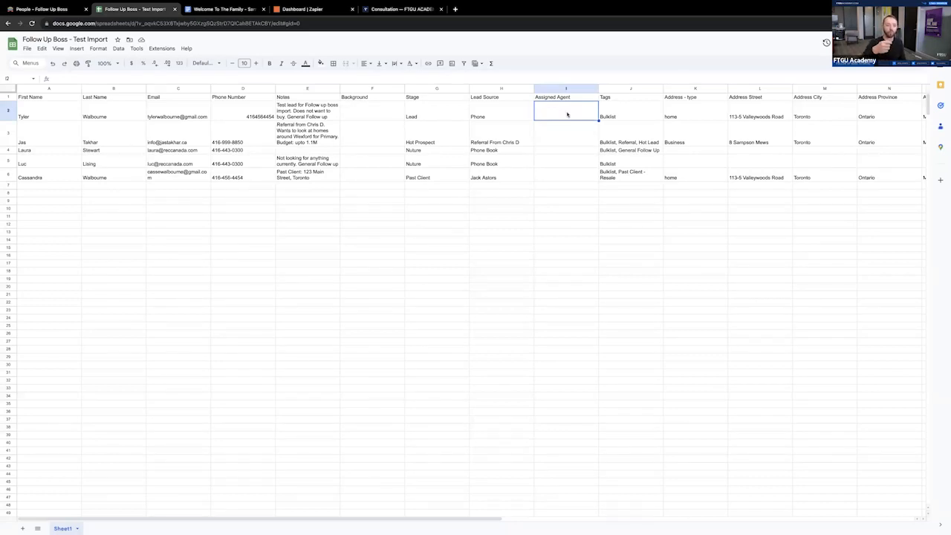
{"action": "left_click_drag", "start_coordinate": [562, 114], "coordinate": [568, 180]}
{"action": "left_click", "coordinate": [568, 185]}
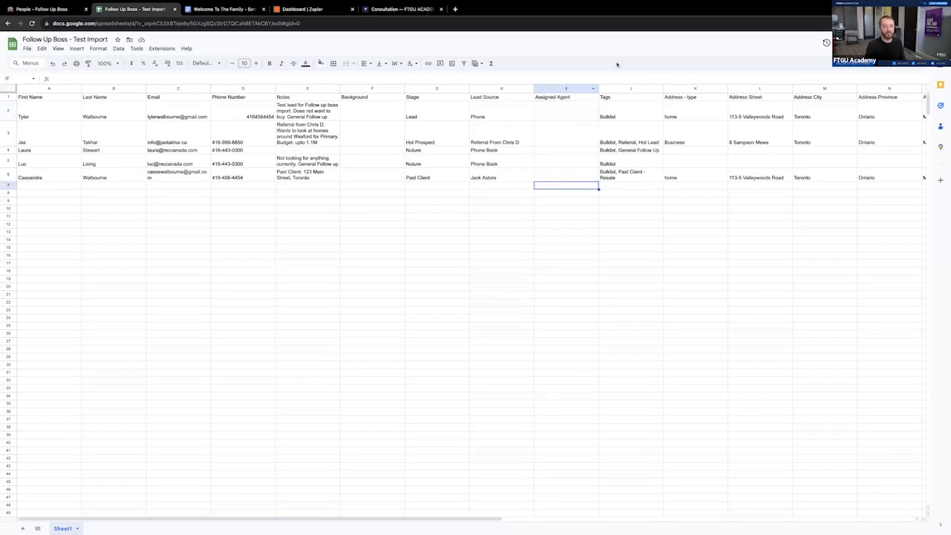
- Examine the Tags column and how single and multiple comma-separated tags are entered for each contact
{"action": "left_click", "coordinate": [623, 98]}
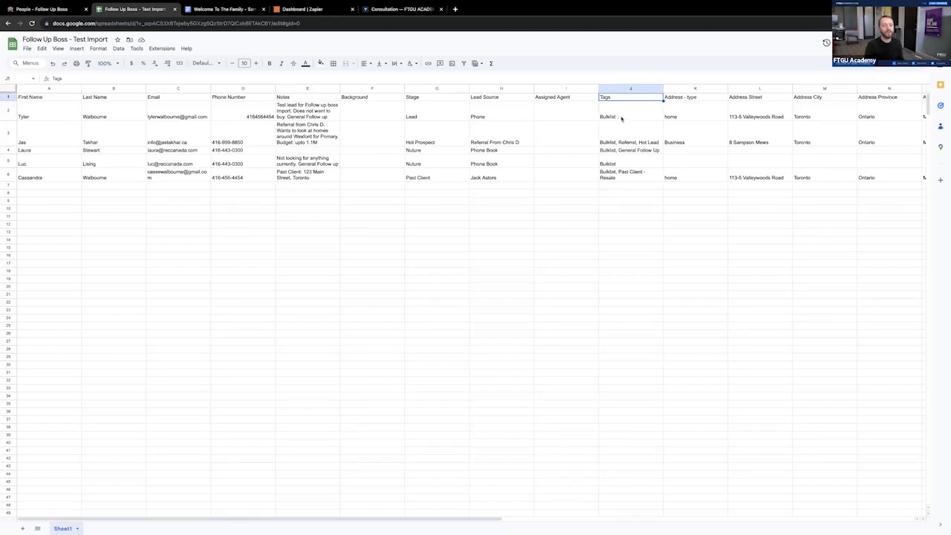
{"action": "left_click", "coordinate": [620, 120]}
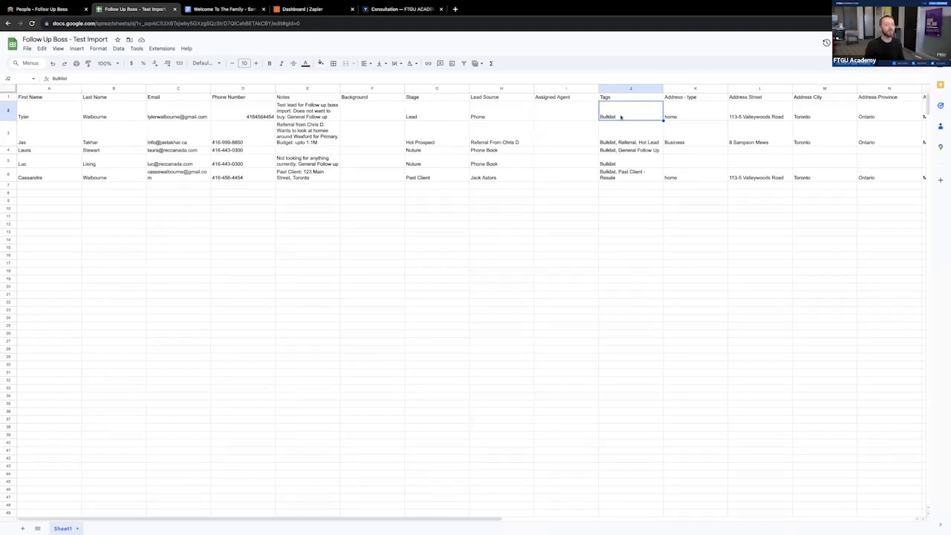
{"action": "left_click", "coordinate": [624, 134]}
{"action": "left_click", "coordinate": [627, 115]}
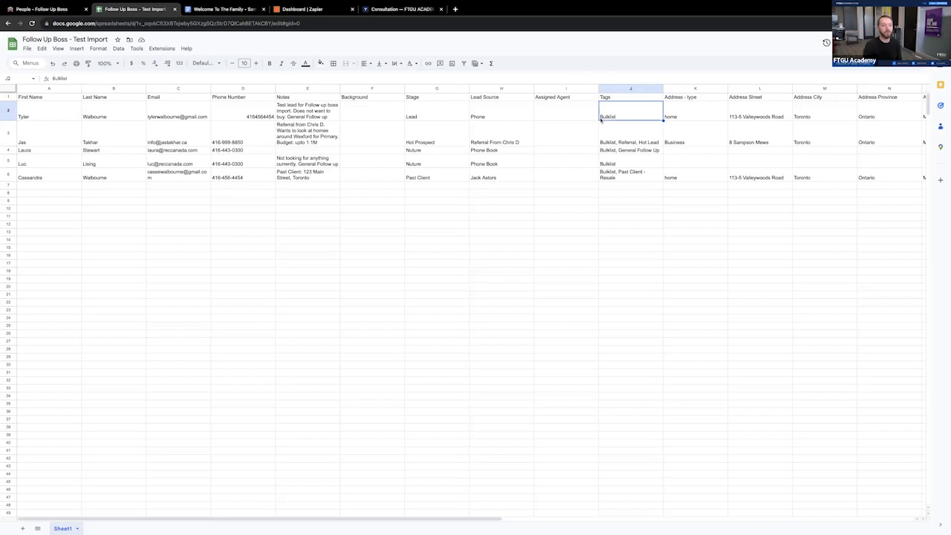
{"action": "left_click", "coordinate": [636, 141]}
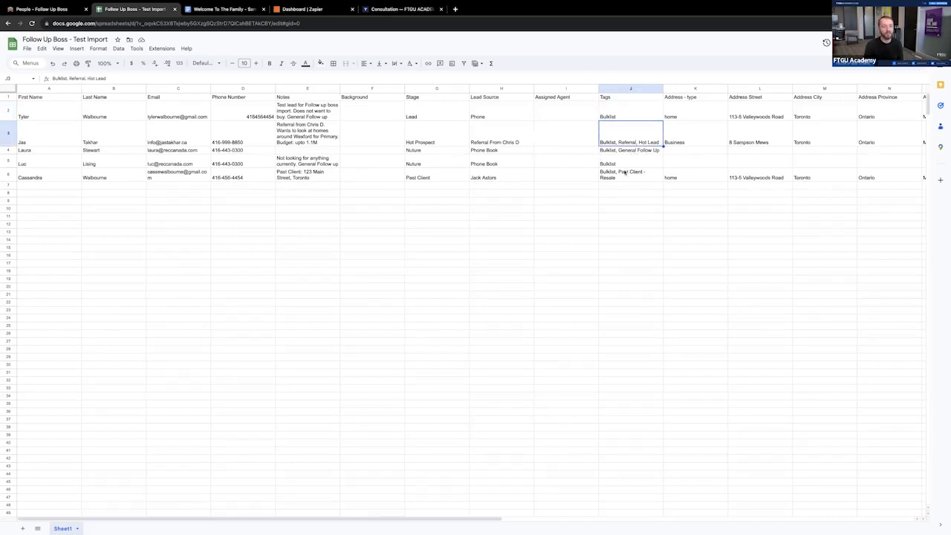
{"action": "left_click", "coordinate": [631, 150]}
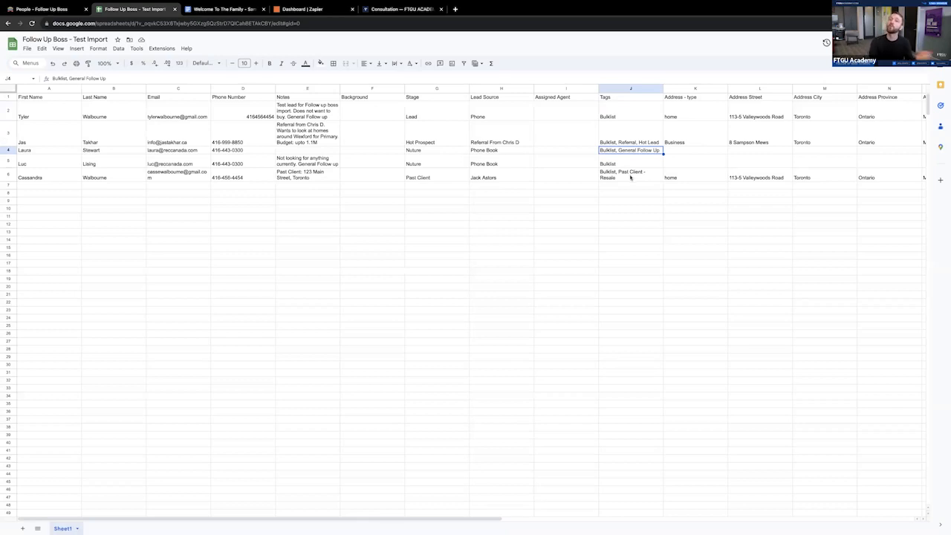
- Examine the address columns from address type through postal code, and return to the start of the contact rows
{"action": "left_click", "coordinate": [692, 116]}
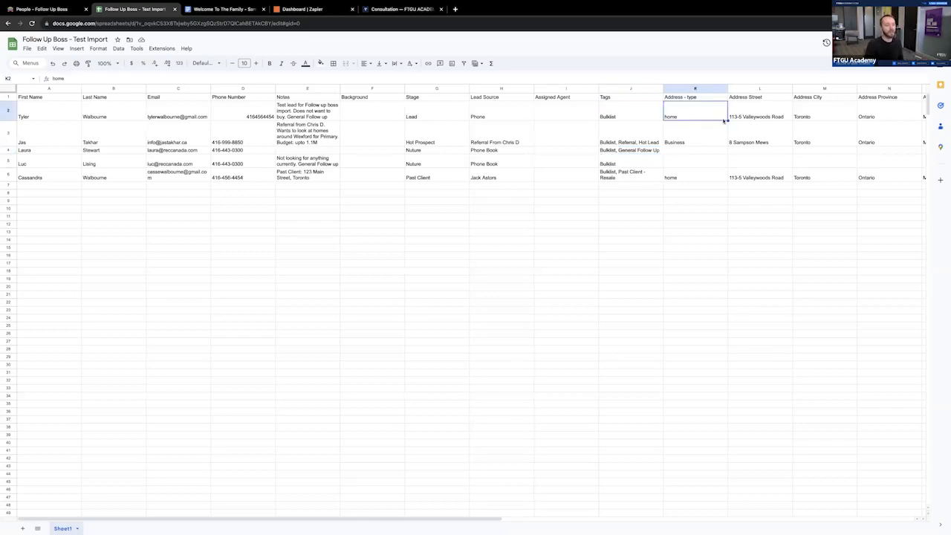
{"action": "scroll", "coordinate": [689, 188], "scroll_direction": "right", "scroll_amount": 1}
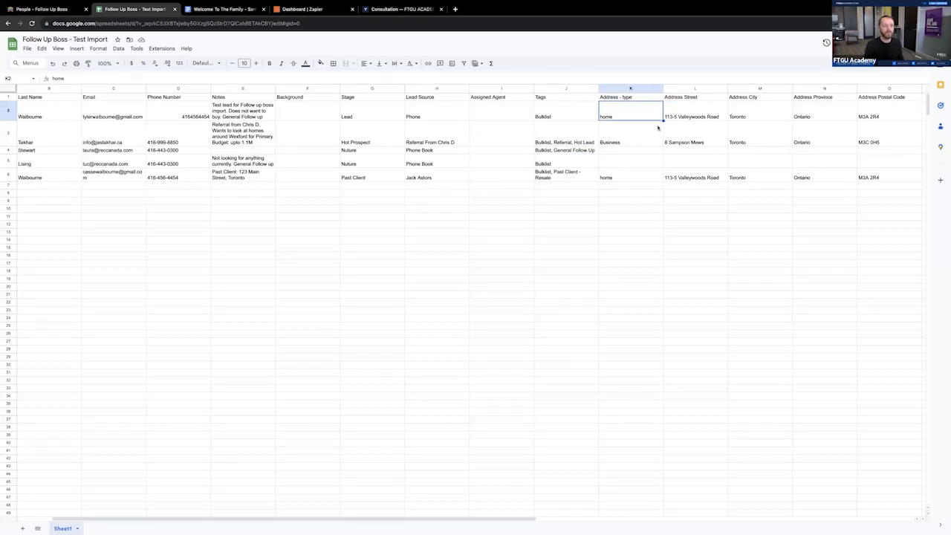
{"action": "scroll", "coordinate": [658, 128], "scroll_direction": "right", "scroll_amount": 1}
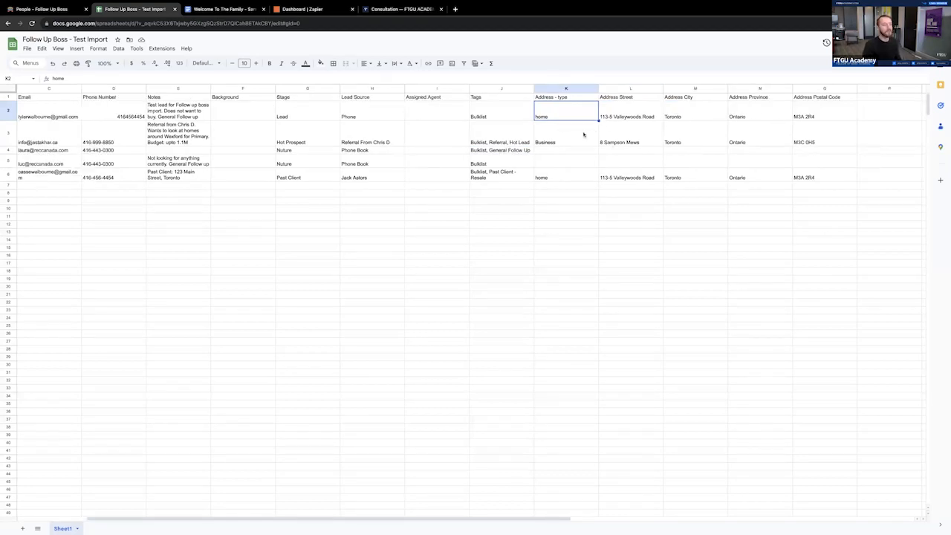
{"action": "scroll", "coordinate": [586, 135], "scroll_direction": "left", "scroll_amount": 2}
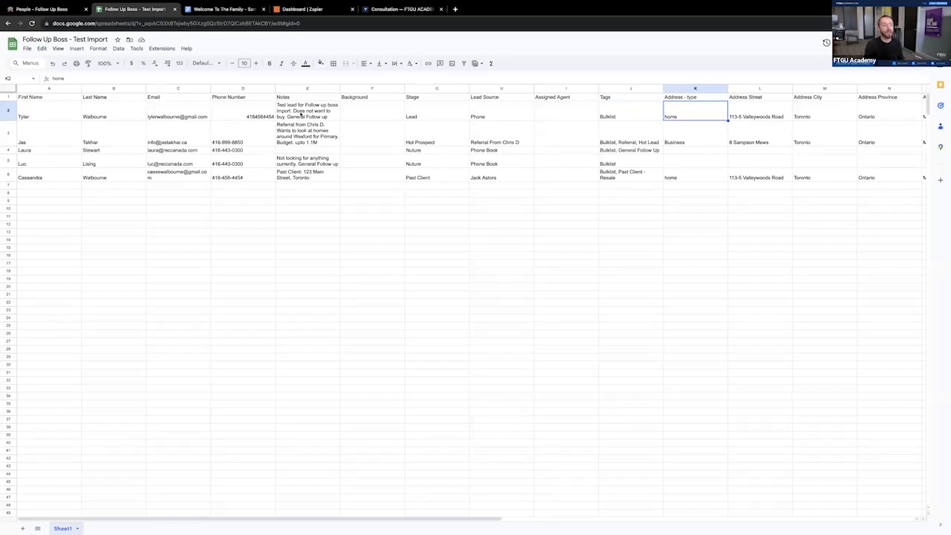
{"action": "scroll", "coordinate": [332, 112], "scroll_direction": "right", "scroll_amount": 4}
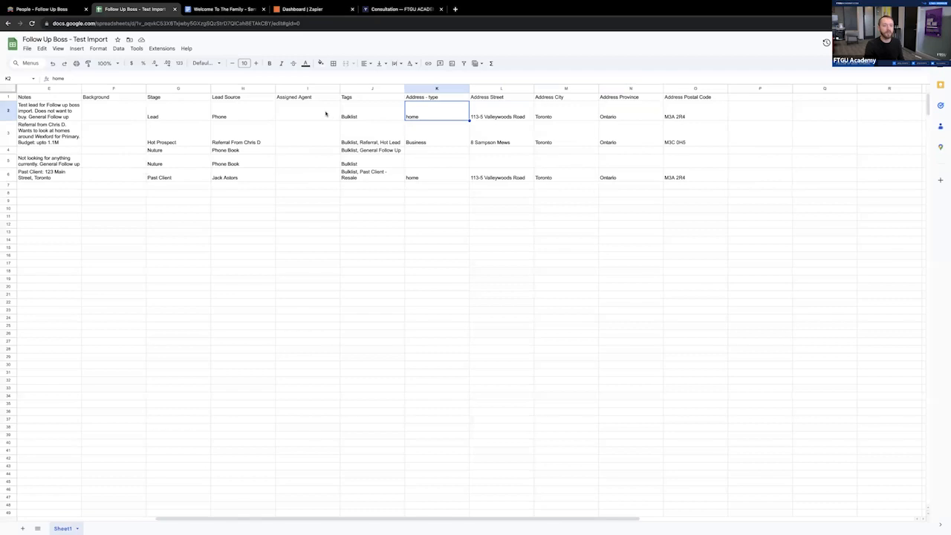
{"action": "scroll", "coordinate": [330, 114], "scroll_direction": "left", "scroll_amount": 4}
{"action": "left_click", "coordinate": [124, 117]}
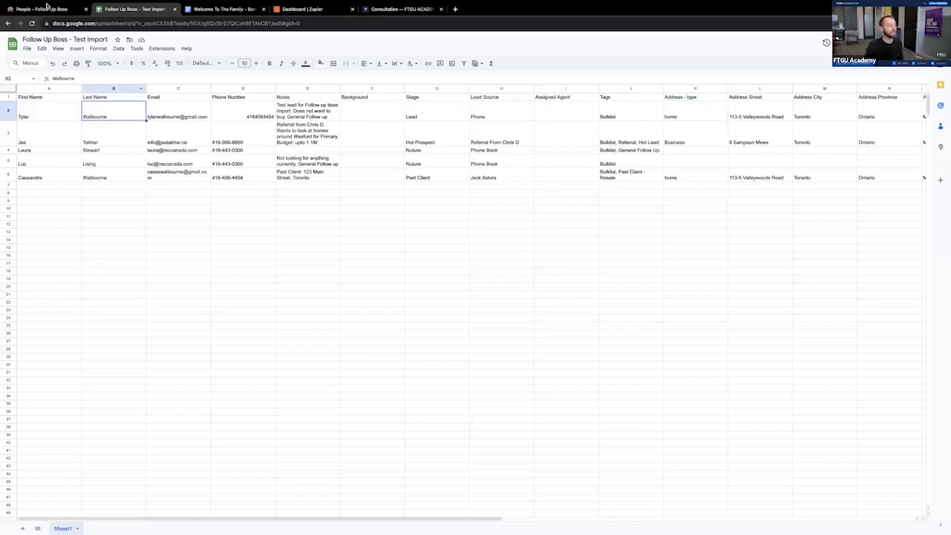
- Switch to Follow Up Boss and open the contact import page in the admin area
{"action": "left_click", "coordinate": [45, 10]}
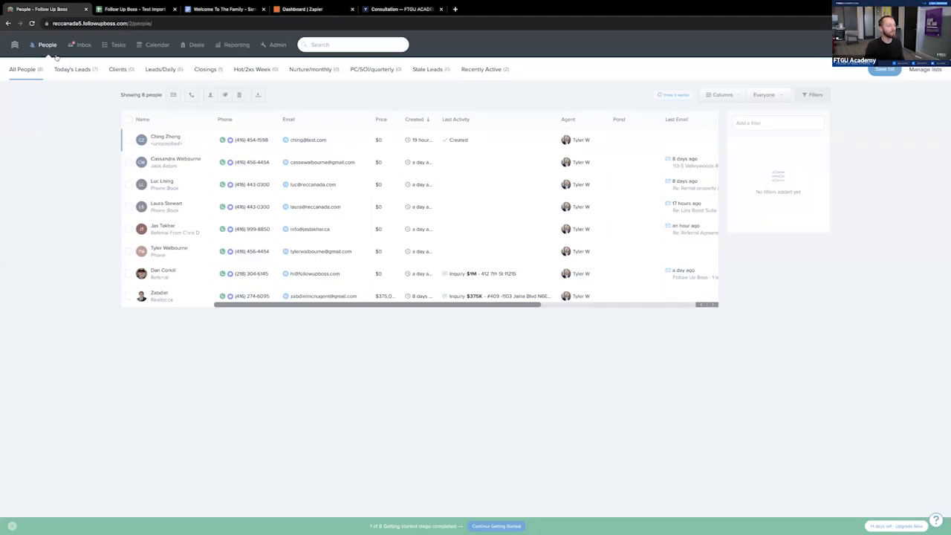
{"action": "left_click", "coordinate": [272, 46]}
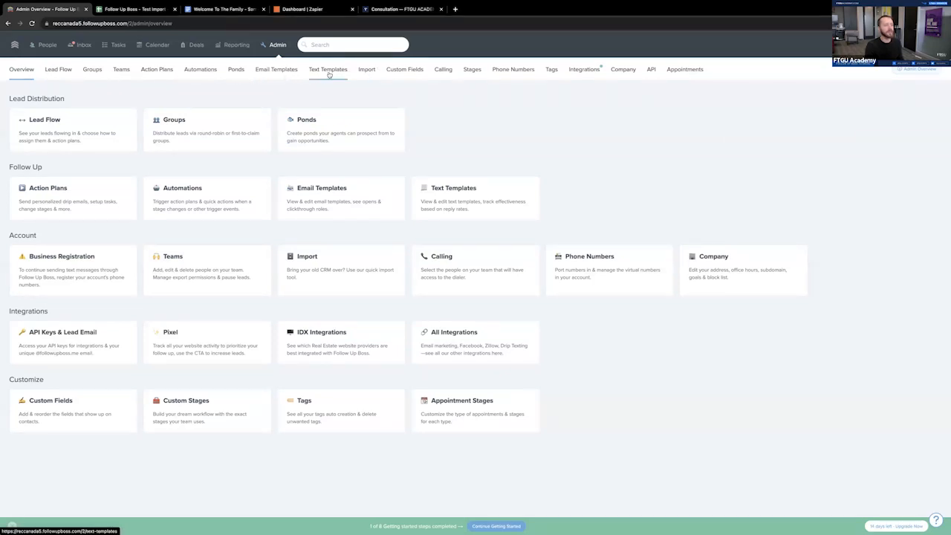
{"action": "left_click", "coordinate": [367, 69]}
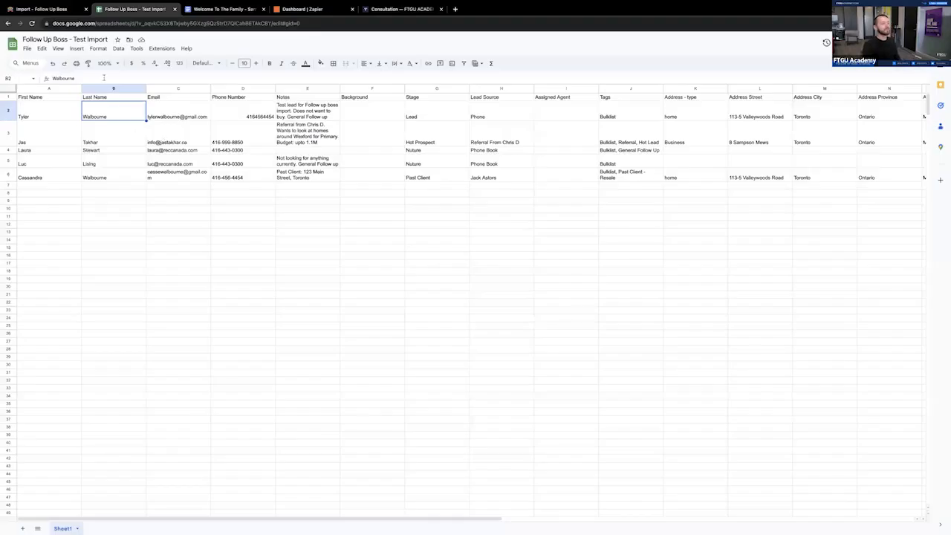
- Check the file formats available for downloading the Google Sheets import sheet, and return to the Follow Up Boss import page
{"action": "left_click", "coordinate": [27, 49]}
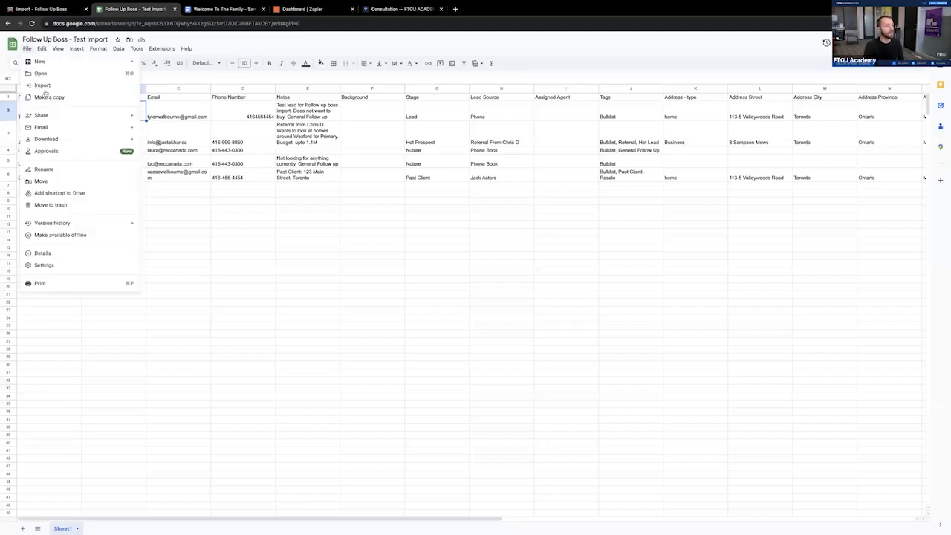
{"action": "mouse_move", "coordinate": [66, 138]}
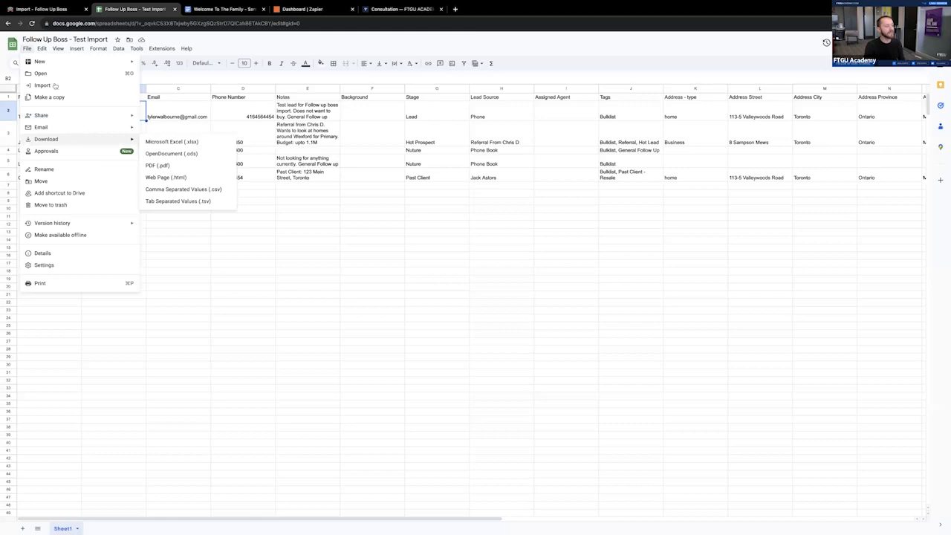
{"action": "left_click", "coordinate": [27, 49]}
{"action": "left_click", "coordinate": [27, 49]}
{"action": "mouse_move", "coordinate": [75, 140]}
{"action": "left_click", "coordinate": [373, 266]}
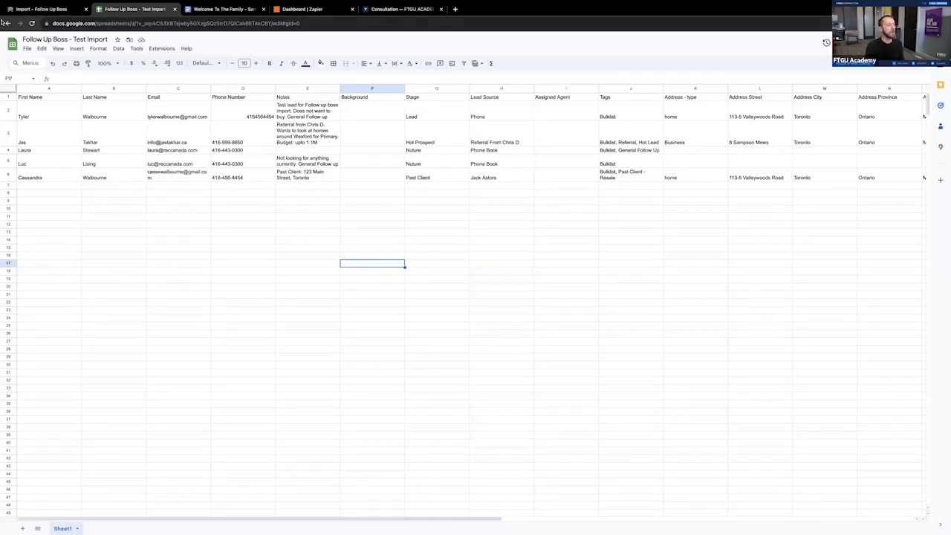
{"action": "left_click", "coordinate": [23, 10]}
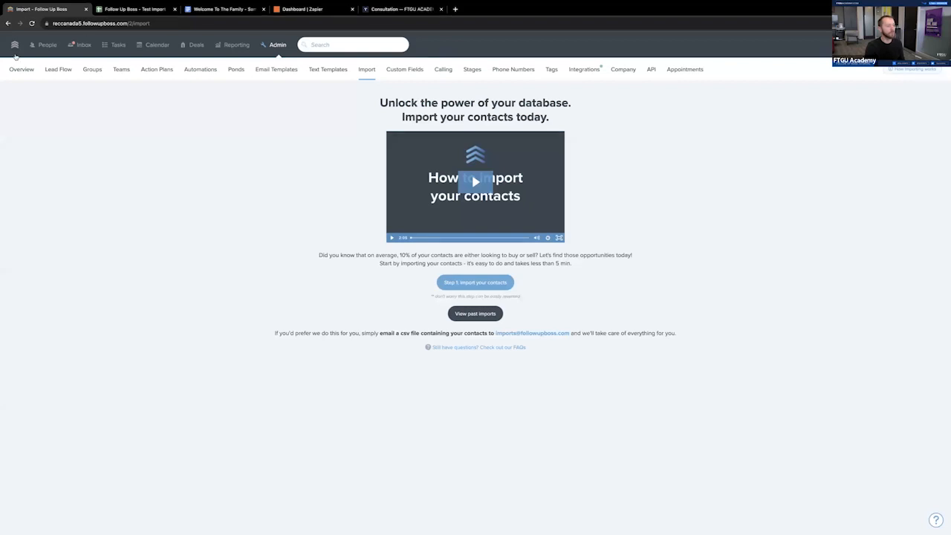
- Upload the contacts file on the import page, confirm the opt-in consent, and open the file for column matching before importing
{"action": "left_click", "coordinate": [266, 45]}
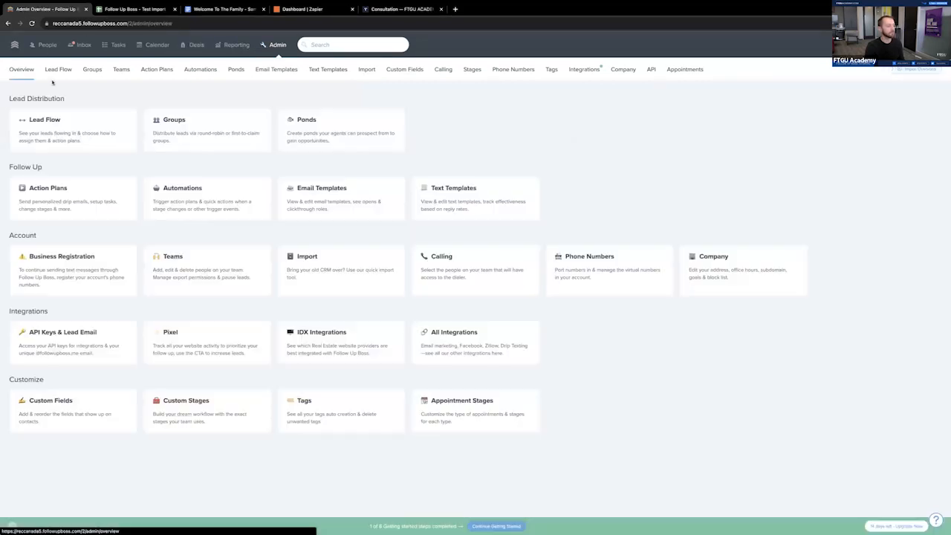
{"action": "left_click", "coordinate": [366, 70]}
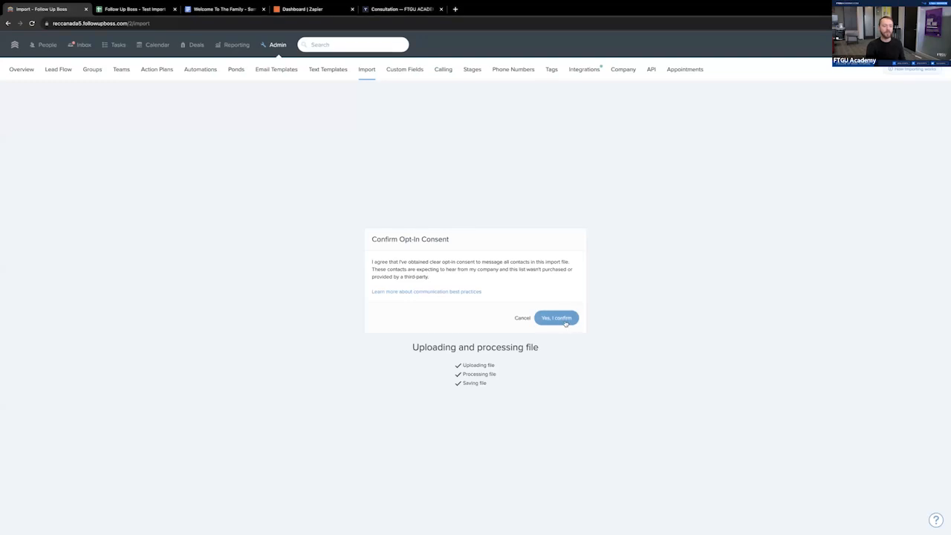
{"action": "left_click", "coordinate": [565, 318]}
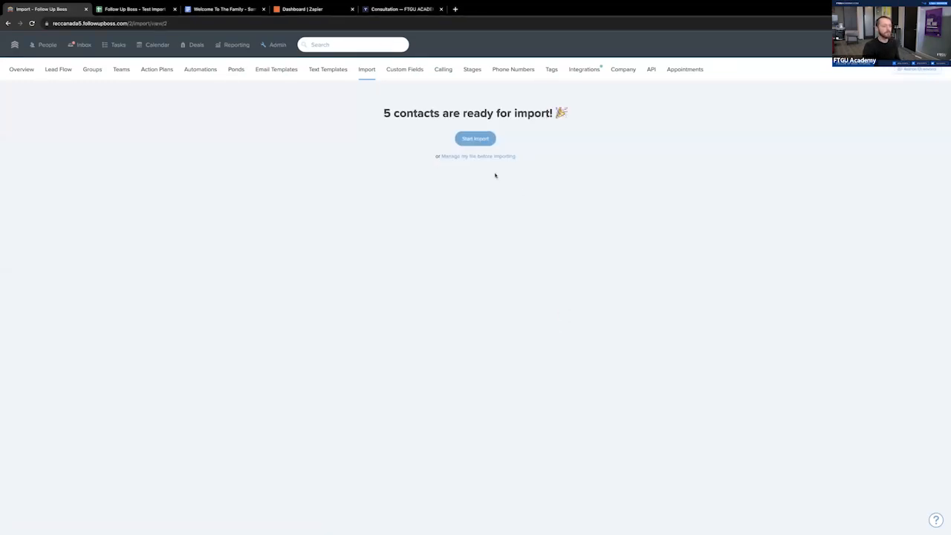
{"action": "left_click", "coordinate": [475, 140]}
{"action": "left_click", "coordinate": [481, 157]}
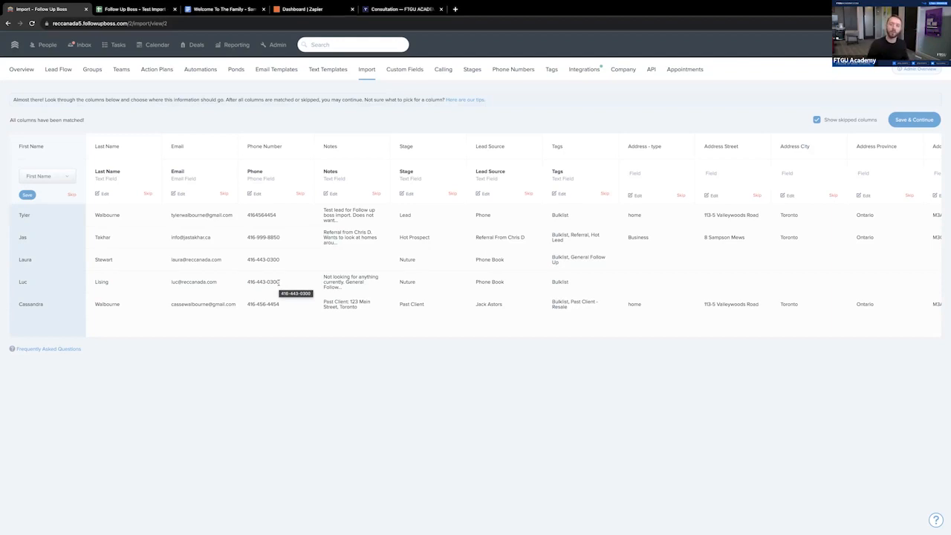
- Match the First Name column to Date Added, and check the field matches of the Email and Phone Number columns
{"action": "left_click", "coordinate": [46, 179]}
{"action": "scroll", "coordinate": [58, 244], "scroll_direction": "down", "scroll_amount": 2}
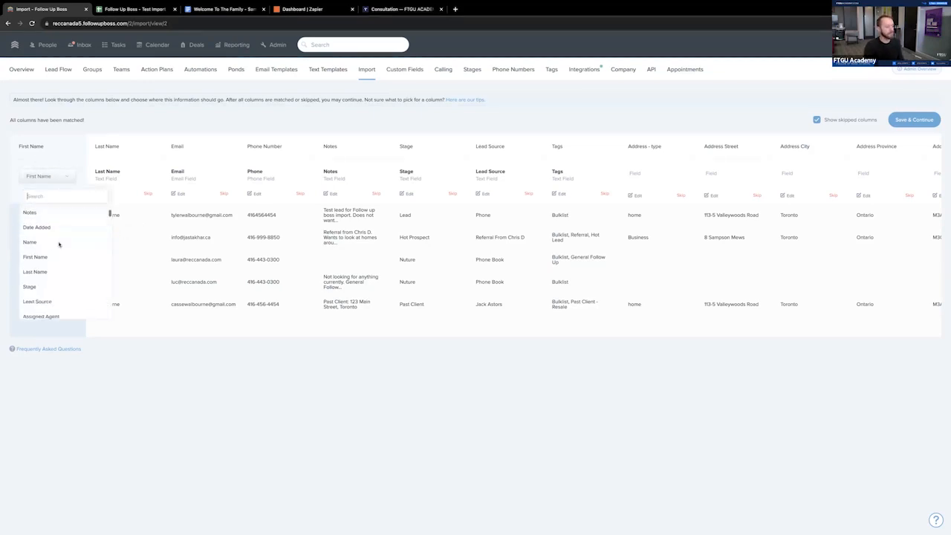
{"action": "scroll", "coordinate": [59, 283], "scroll_direction": "up", "scroll_amount": 2}
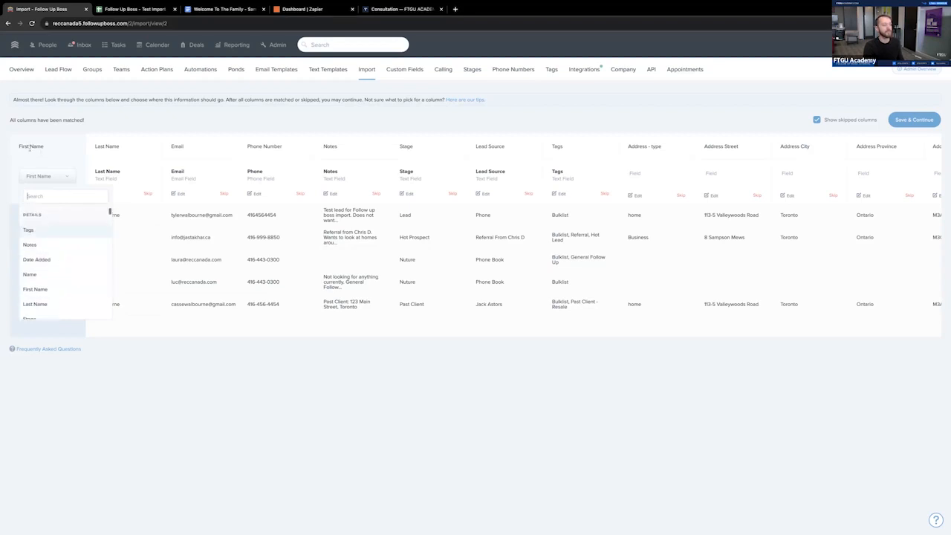
{"action": "left_click", "coordinate": [69, 262]}
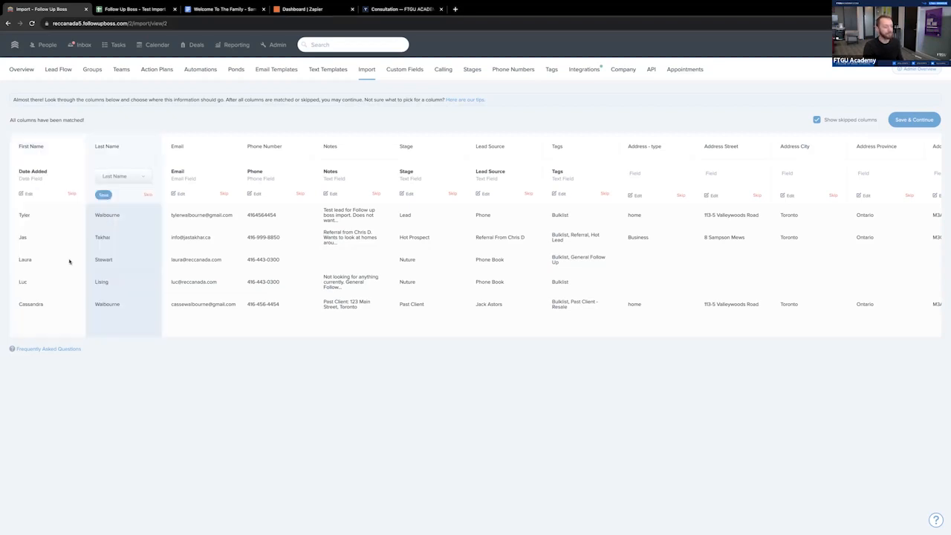
{"action": "left_click", "coordinate": [174, 194]}
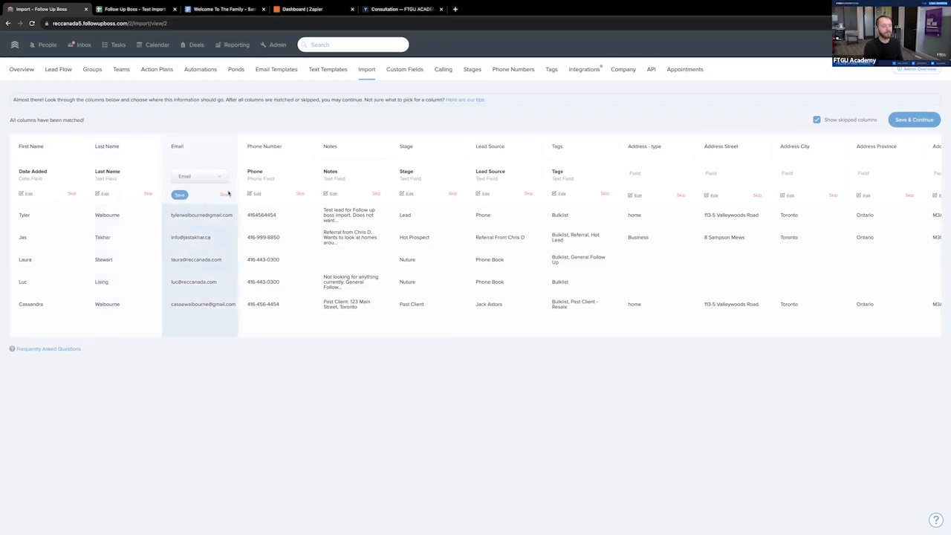
{"action": "left_click", "coordinate": [251, 194]}
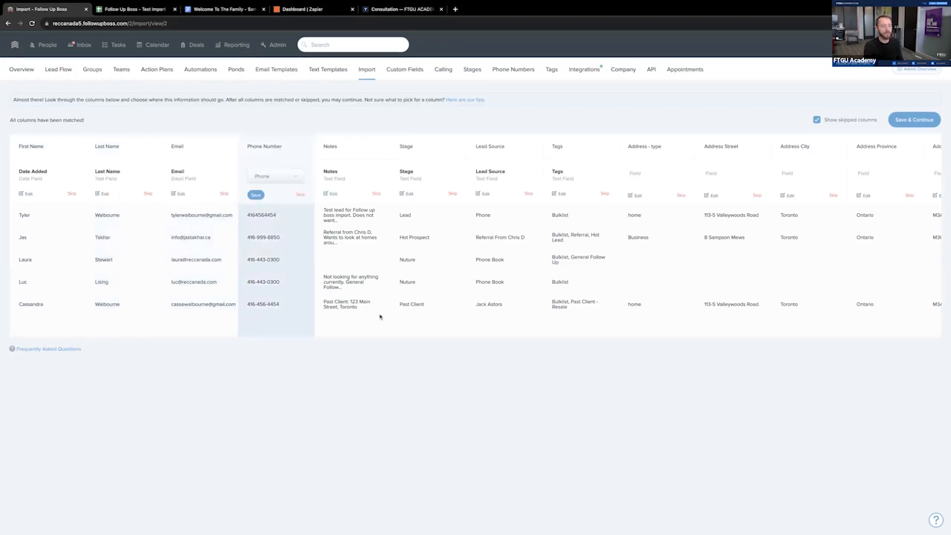
- Match the First Name column to the First Name field, and save the column matches to continue the import
{"action": "left_click", "coordinate": [20, 195]}
{"action": "left_click", "coordinate": [45, 176]}
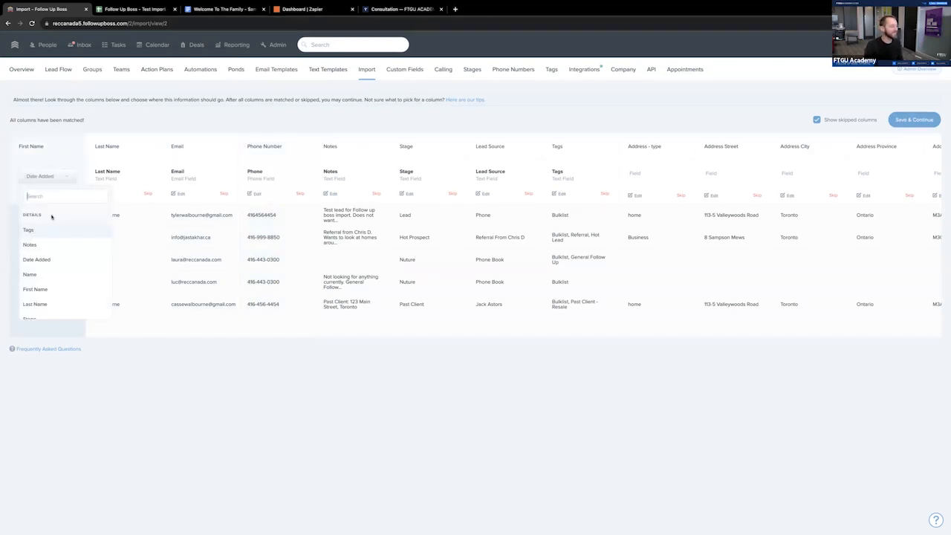
{"action": "left_click", "coordinate": [53, 288]}
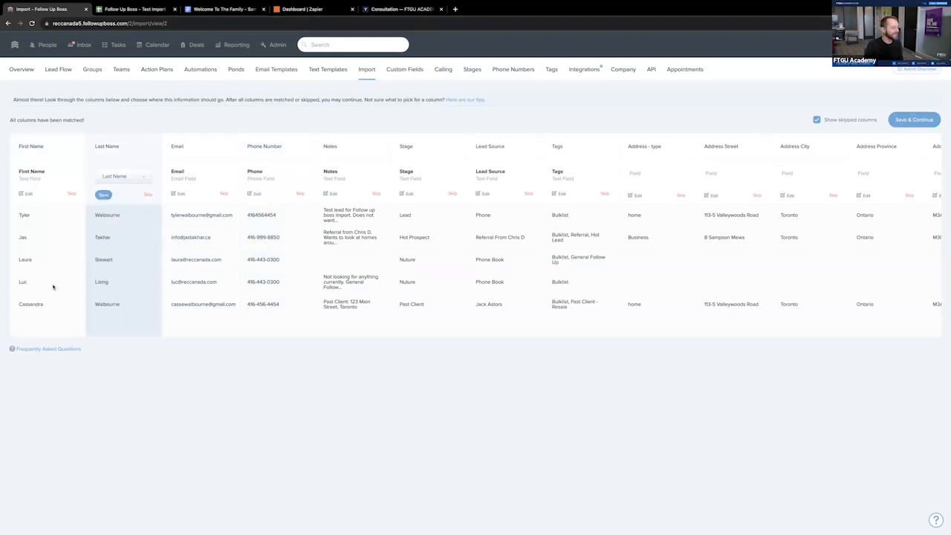
{"action": "left_click", "coordinate": [916, 122]}
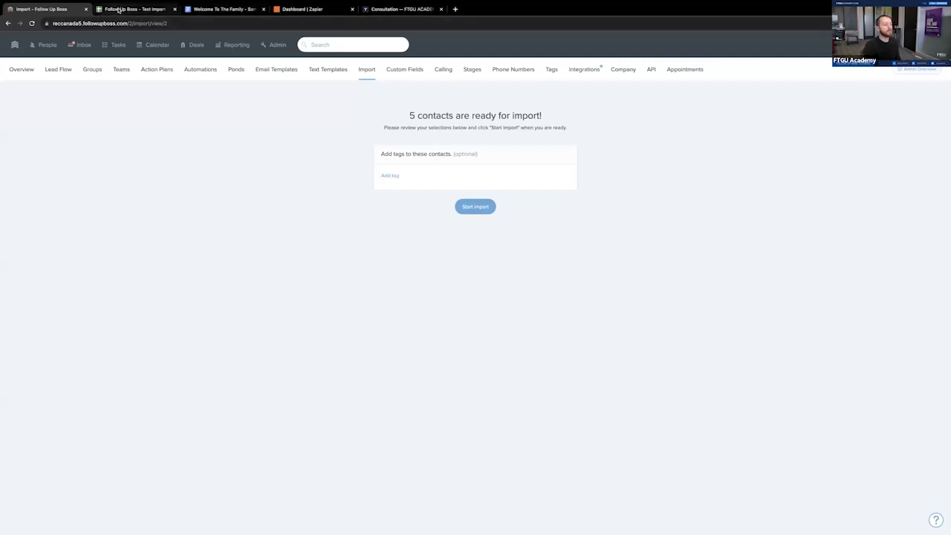
- Check the spreadsheet's Tags column, and create and save the tag NewImport-2023 for the contacts being imported
{"action": "left_click", "coordinate": [144, 9]}
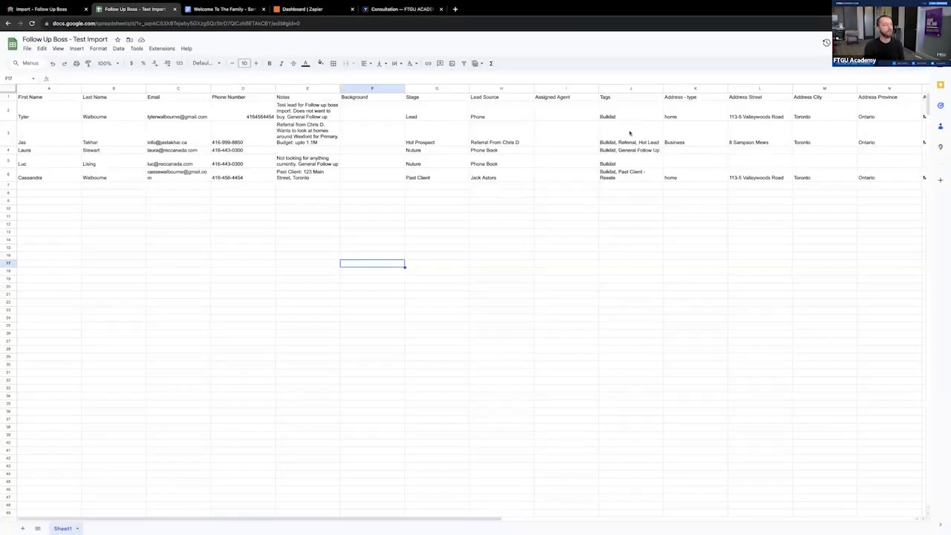
{"action": "left_click", "coordinate": [43, 9]}
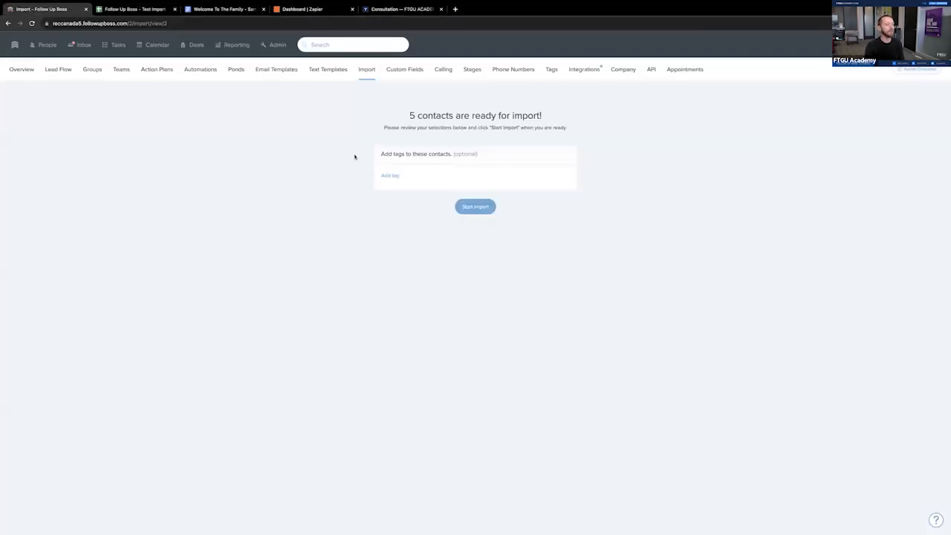
{"action": "left_click", "coordinate": [394, 177]}
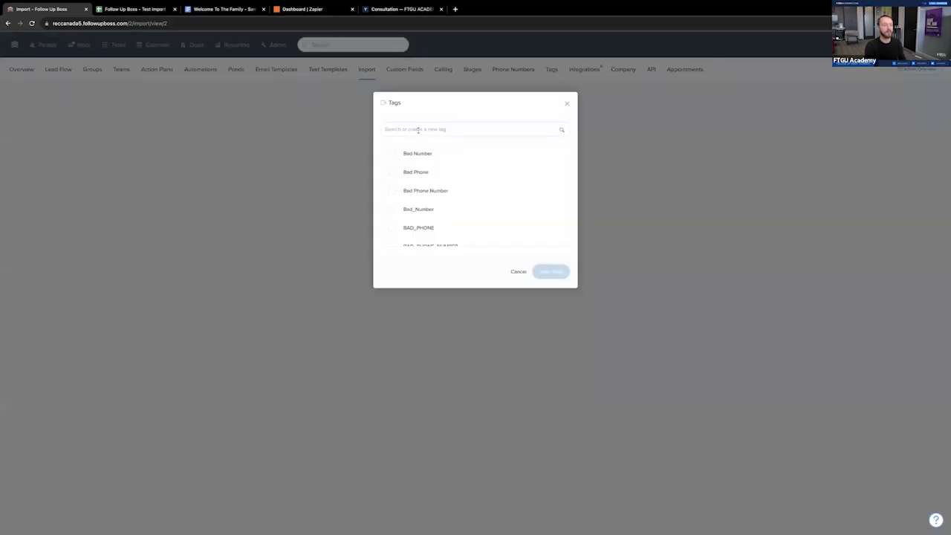
{"action": "type", "text": "NewImport-2023"}
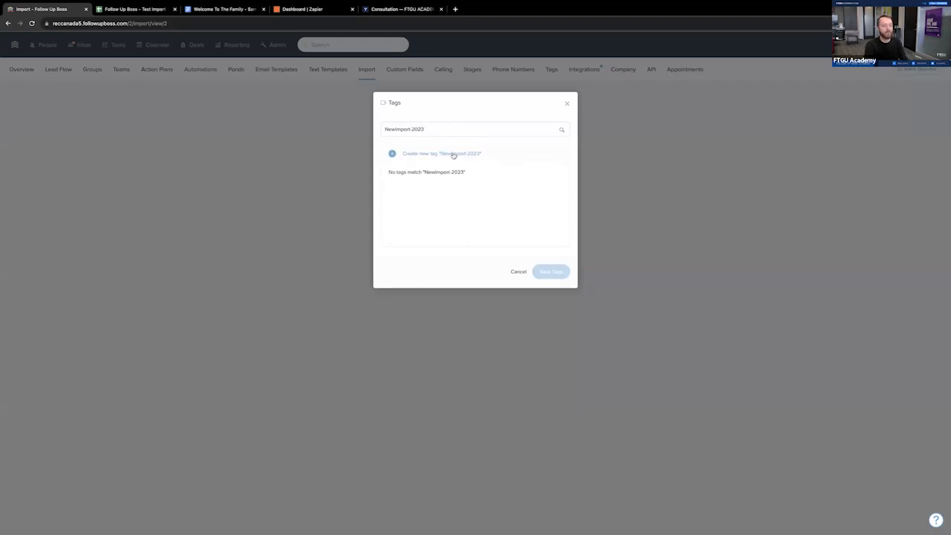
{"action": "left_click", "coordinate": [454, 153]}
{"action": "left_click", "coordinate": [550, 273]}
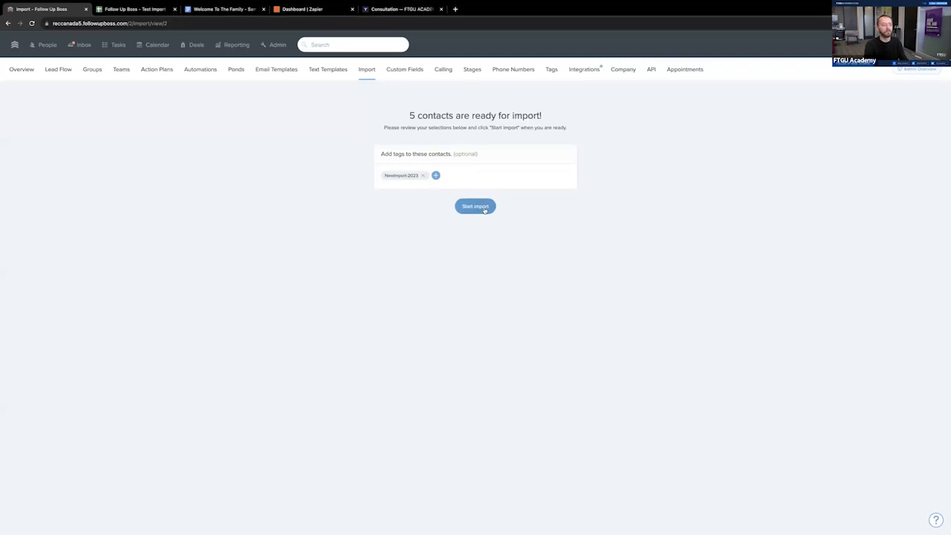
- Open the People list, select all people, view the batch email page, and return to the list
{"action": "left_click", "coordinate": [50, 46]}
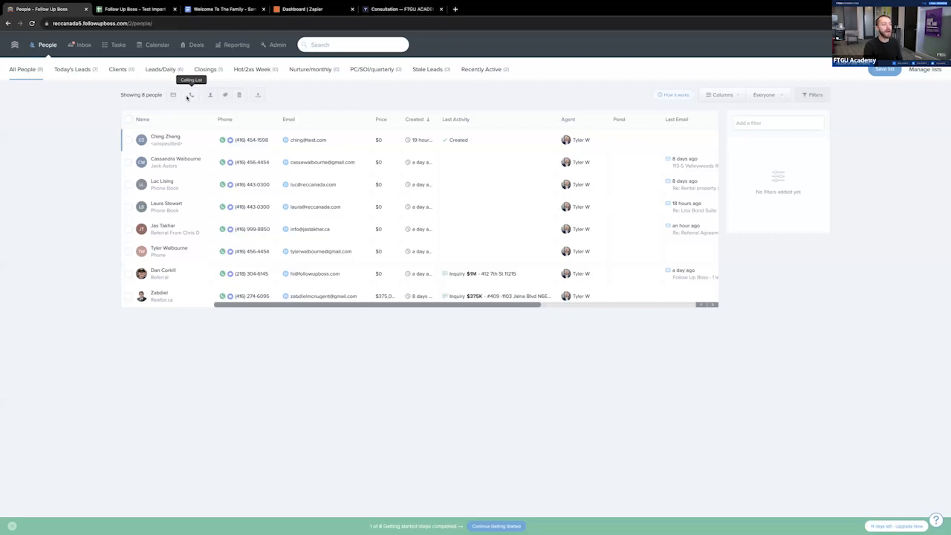
{"action": "left_click", "coordinate": [128, 120]}
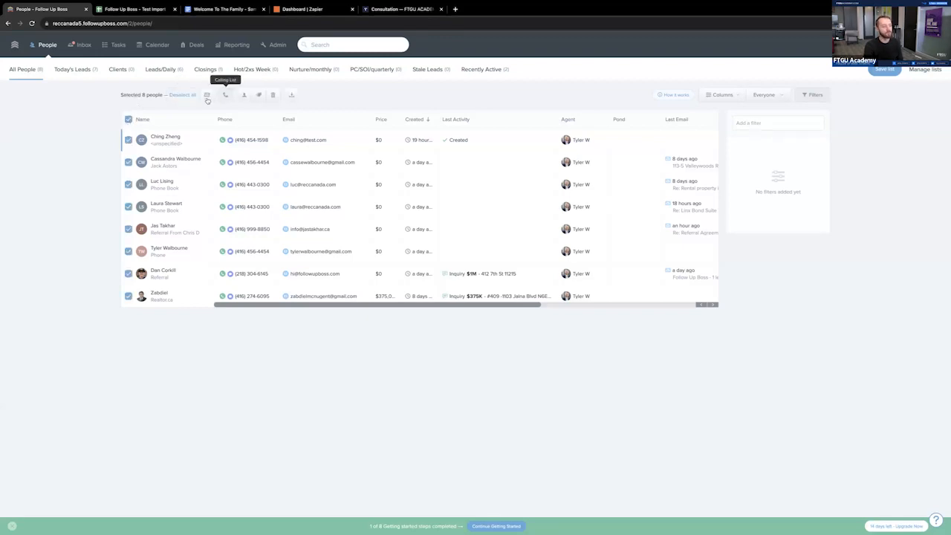
{"action": "left_click", "coordinate": [207, 95]}
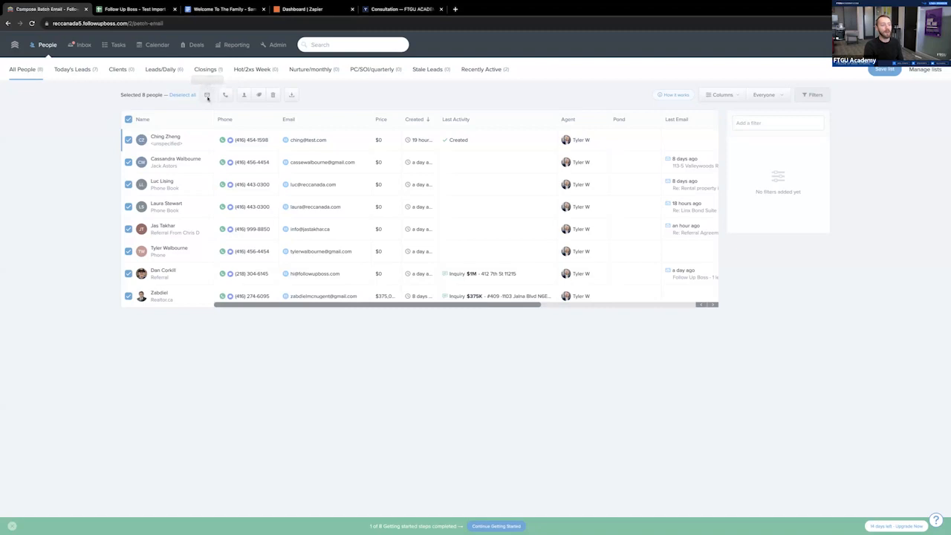
{"action": "left_click", "coordinate": [9, 23]}
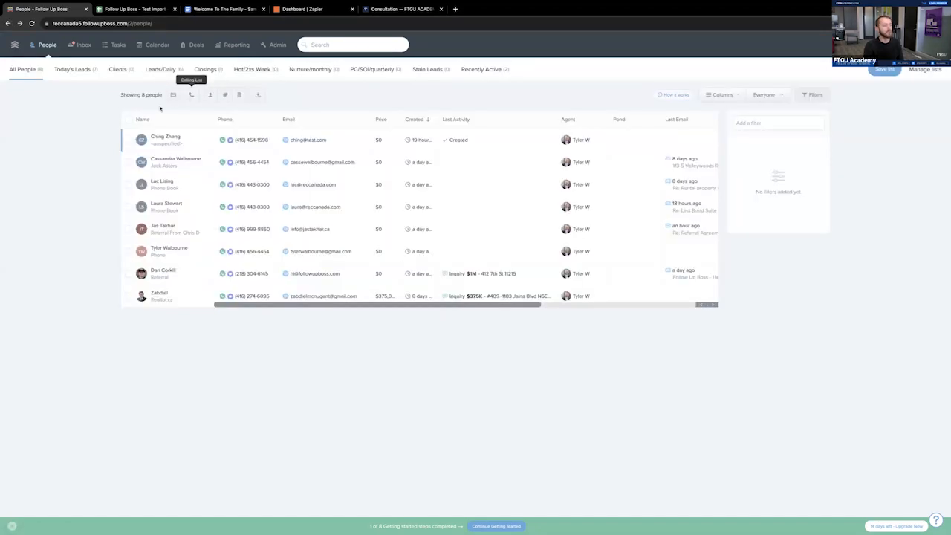
- Select everyone in the People list, check the bulk actions such as updating stage or assigning an agent, and clear the selection
{"action": "left_click", "coordinate": [127, 119]}
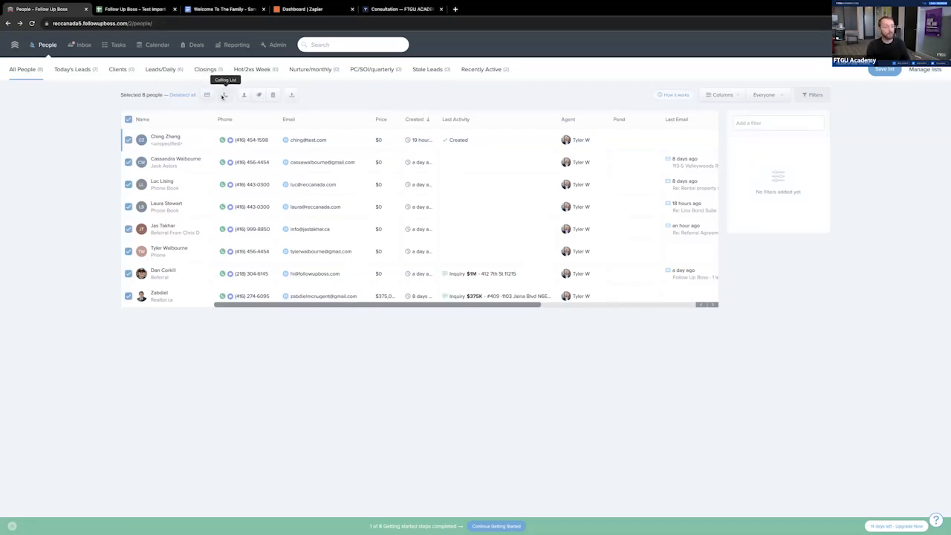
{"action": "left_click", "coordinate": [244, 95]}
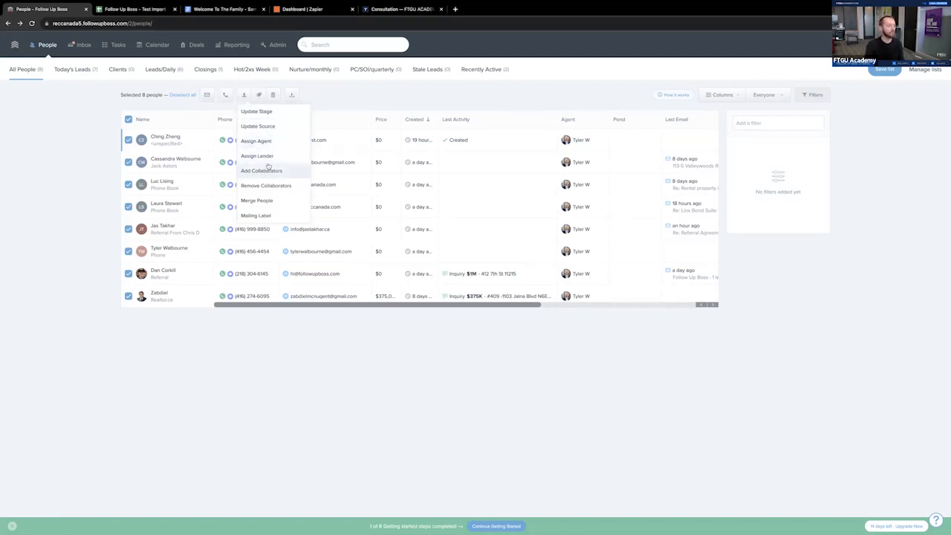
{"action": "left_click", "coordinate": [128, 119]}
{"action": "left_click", "coordinate": [128, 119]}
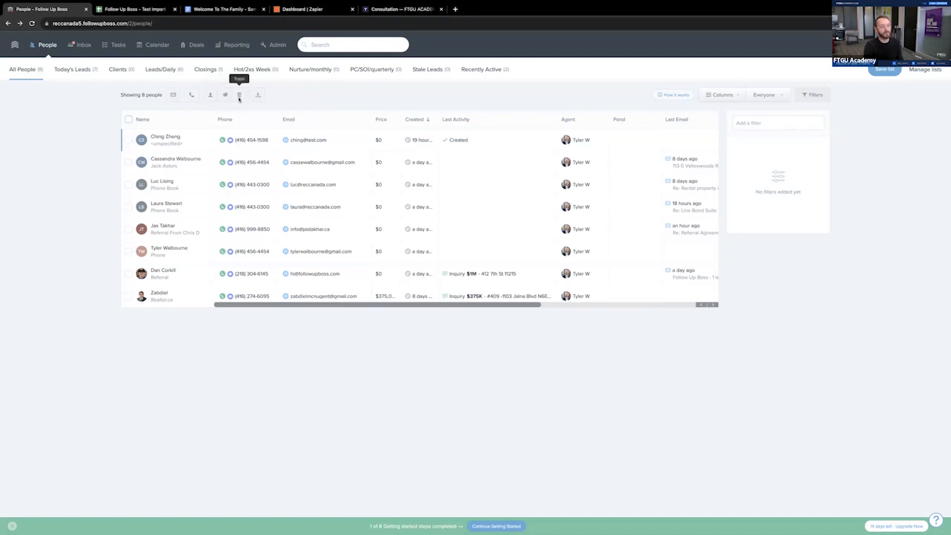
- Open the first contact's profile, move to the second person's profile, and return to the first
{"action": "left_click", "coordinate": [189, 140]}
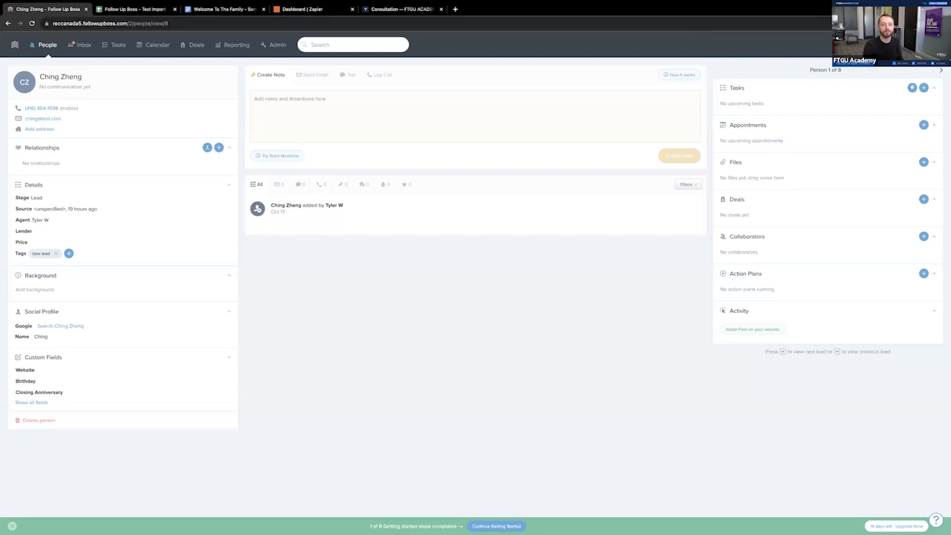
{"action": "left_click", "coordinate": [941, 72]}
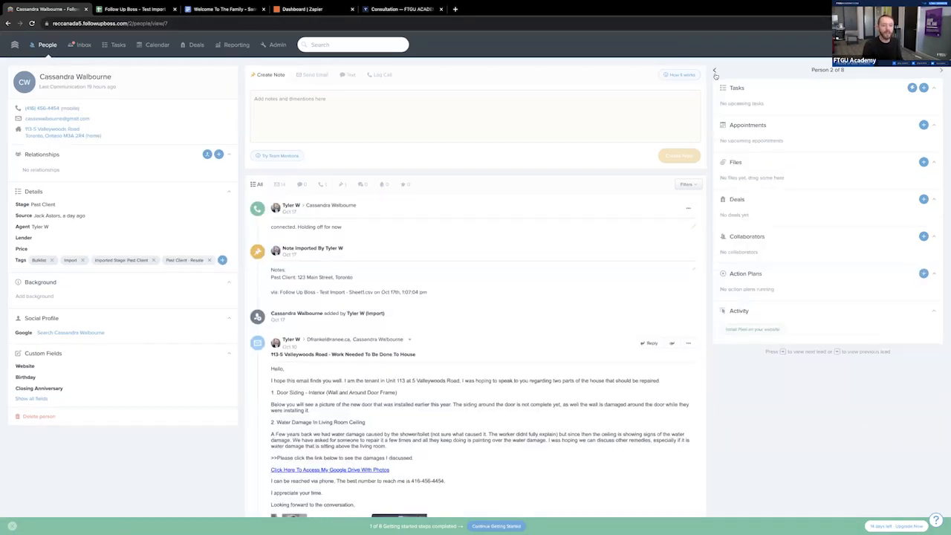
{"action": "left_click", "coordinate": [715, 73]}
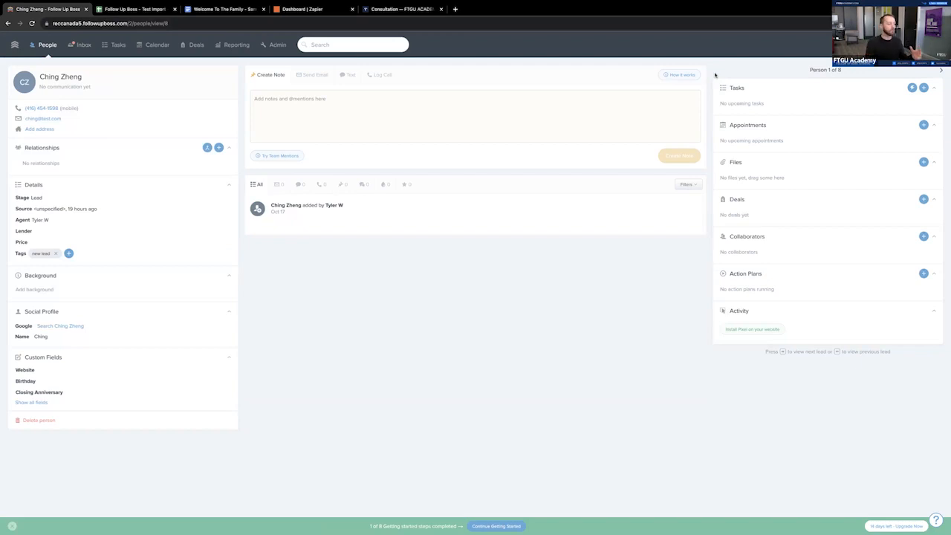
- Check the form for adding a relationship, and merge the second listed contact into this profile as a relationship
{"action": "left_click", "coordinate": [218, 147]}
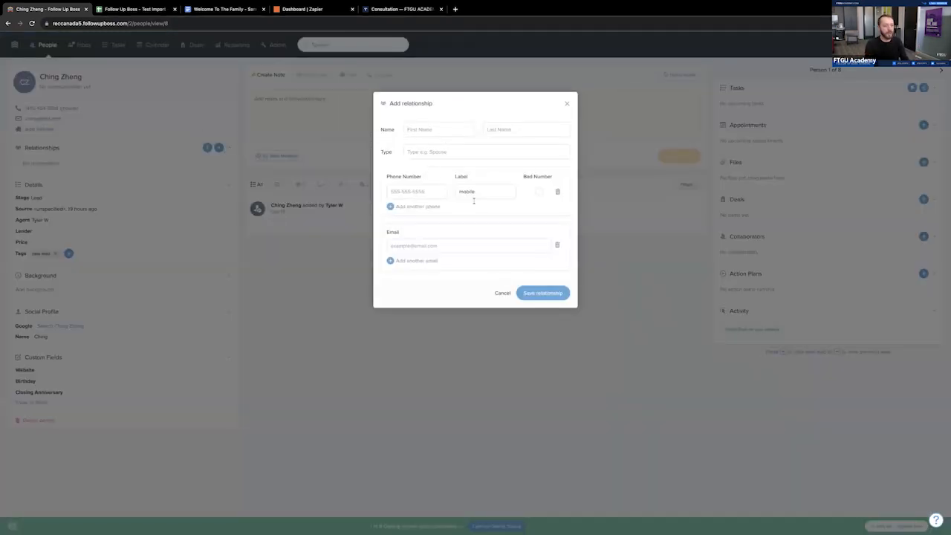
{"action": "left_click", "coordinate": [502, 293]}
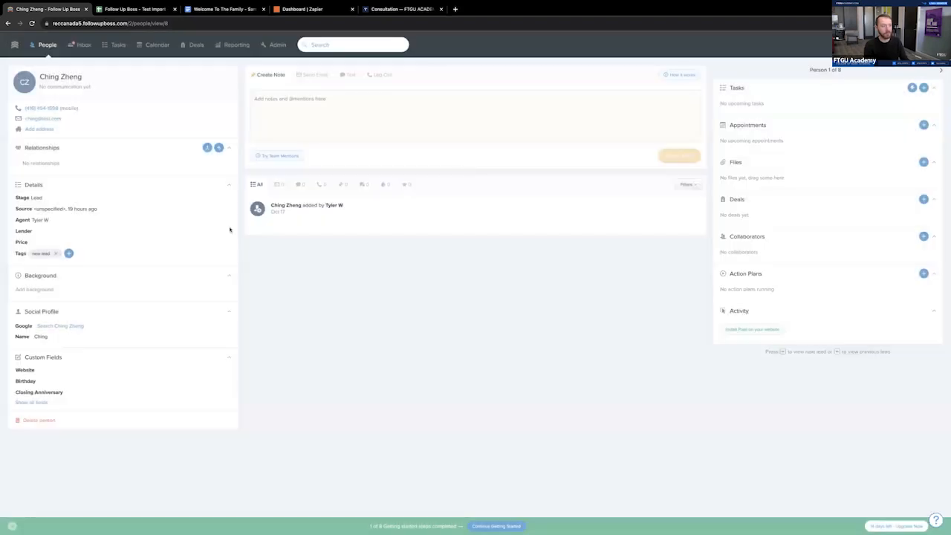
{"action": "left_click", "coordinate": [207, 147]}
{"action": "type", "text": "cassa"}
{"action": "left_click", "coordinate": [561, 165]}
{"action": "left_click", "coordinate": [550, 240]}
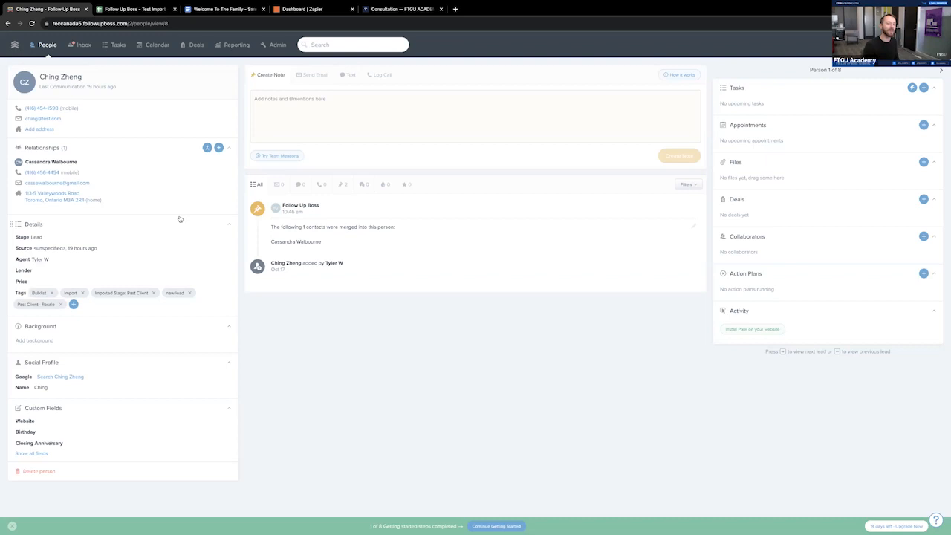
- Check the contact's stage options, and set the lead source to Referral
{"action": "left_click", "coordinate": [67, 240]}
{"action": "left_click", "coordinate": [338, 403]}
{"action": "left_click", "coordinate": [53, 251]}
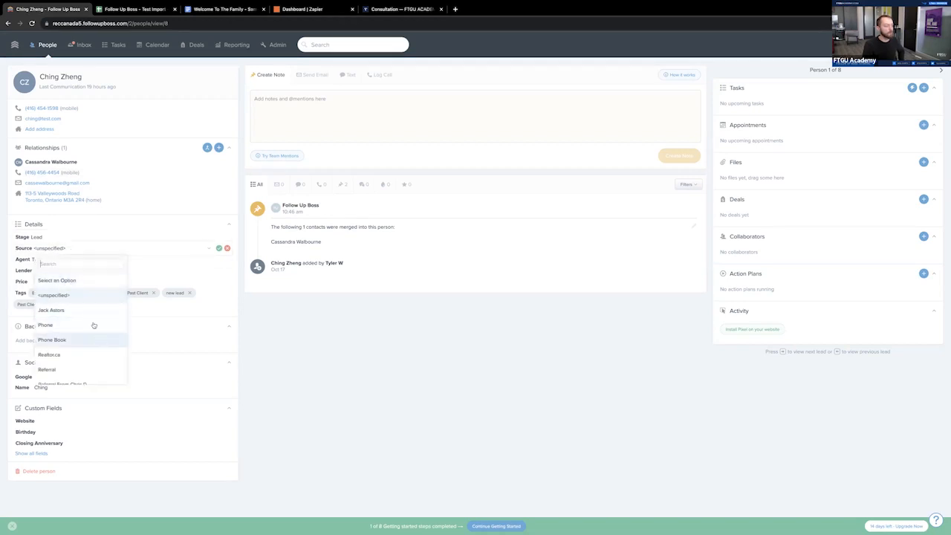
{"action": "scroll", "coordinate": [95, 361], "scroll_direction": "down", "scroll_amount": 1}
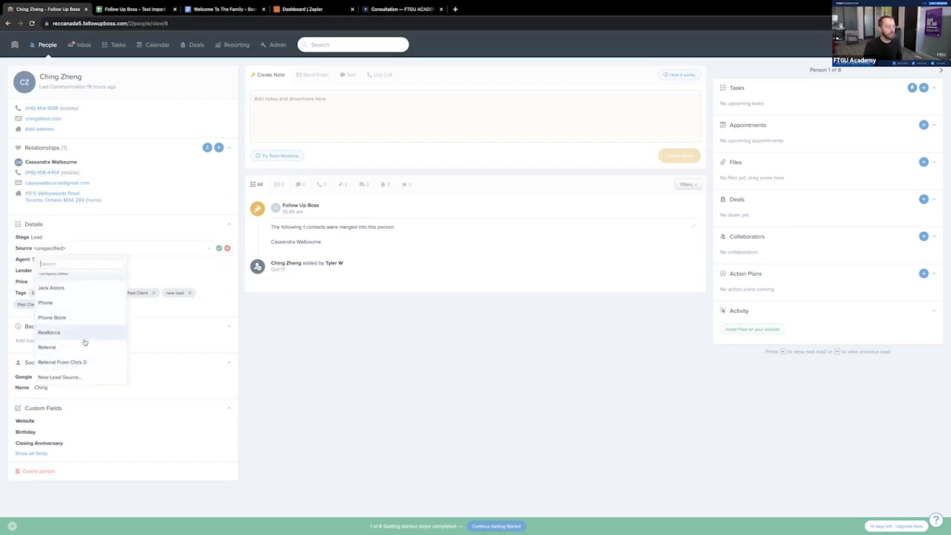
{"action": "left_click", "coordinate": [88, 344]}
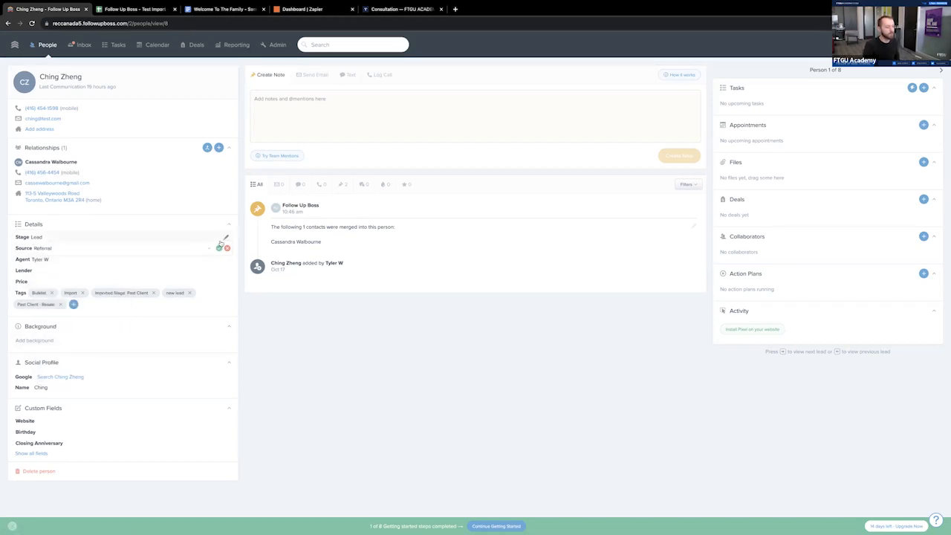
- Create a new lead source reading "Referral From" plus the referring person's name, and apply it to this contact
{"action": "left_click", "coordinate": [129, 248]}
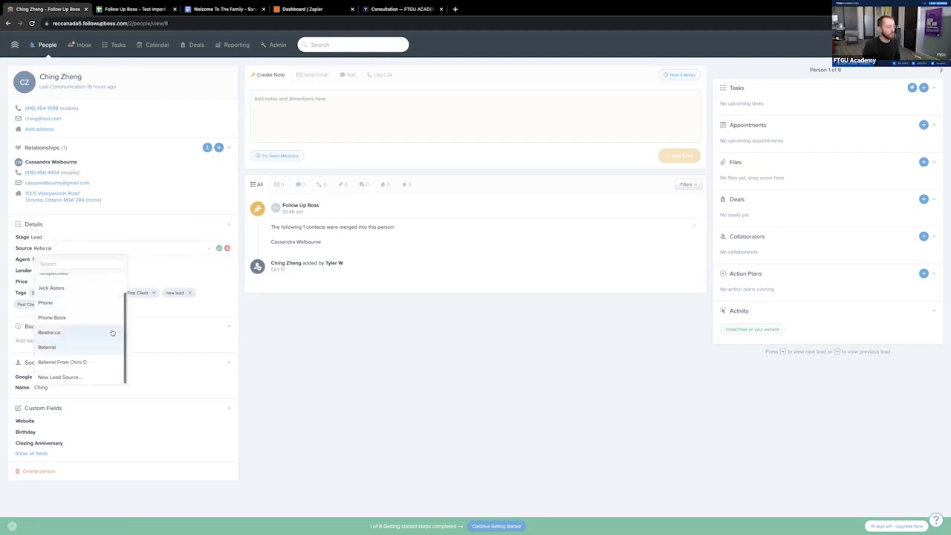
{"action": "left_click", "coordinate": [88, 376]}
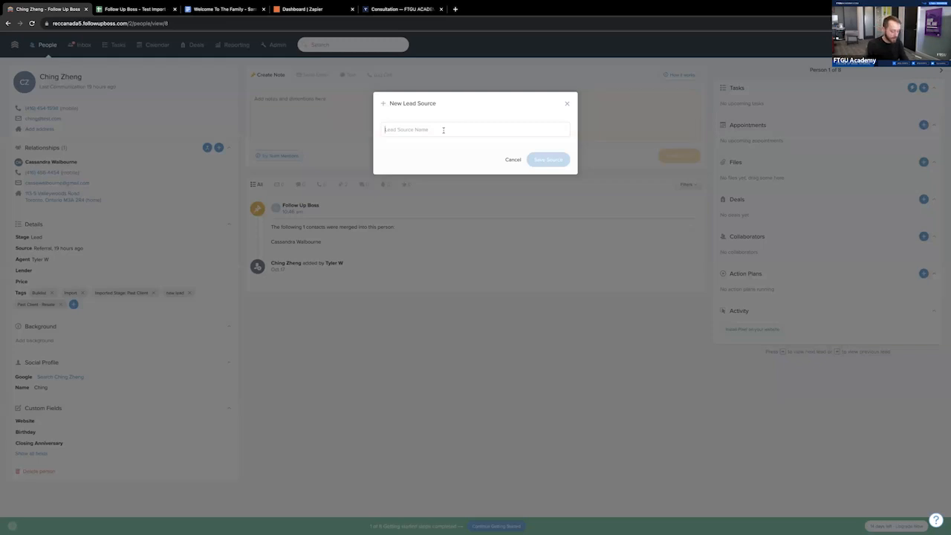
{"action": "type", "text": "Ref"}
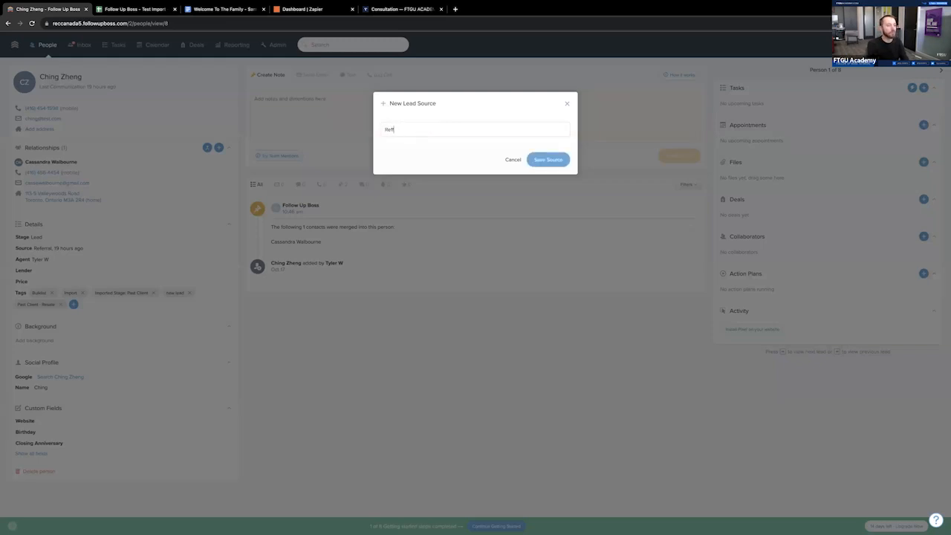
{"action": "type", "text": "erral From Stephan R"}
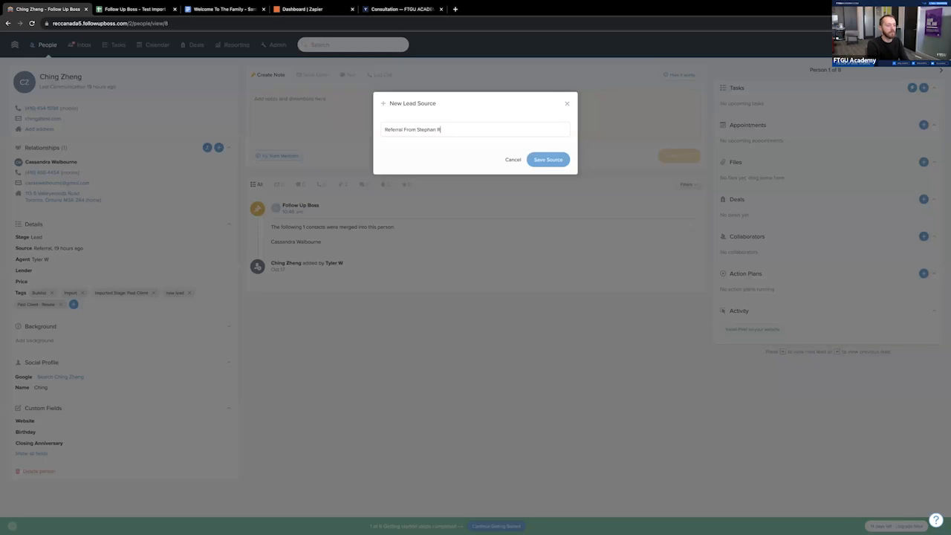
{"action": "left_click", "coordinate": [547, 159]}
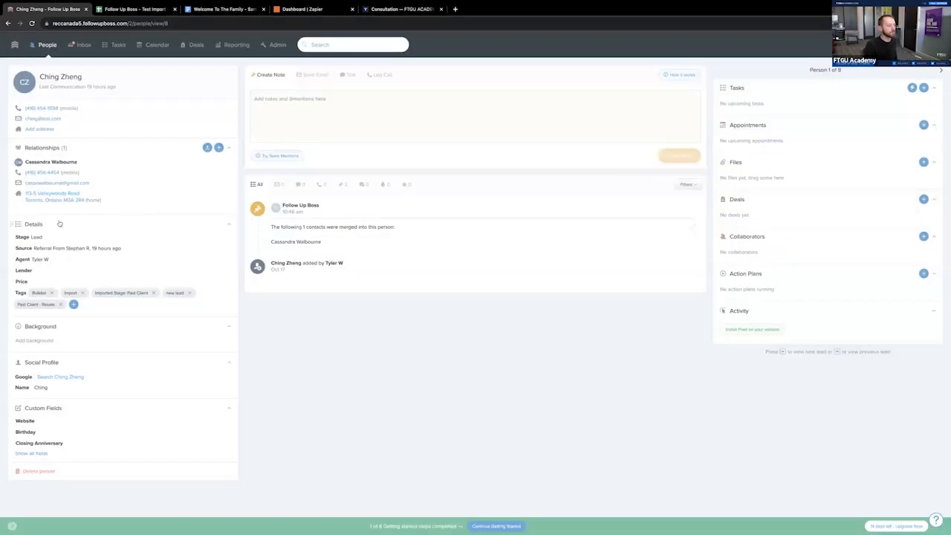
- Check the Lender and Price fields in the contact's details without entering anything
{"action": "left_click", "coordinate": [51, 270]}
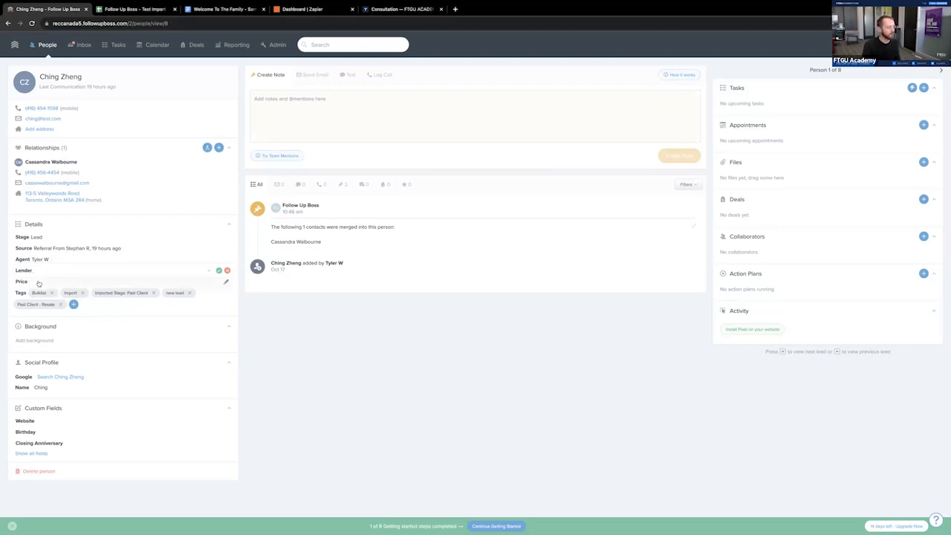
{"action": "left_click", "coordinate": [34, 281]}
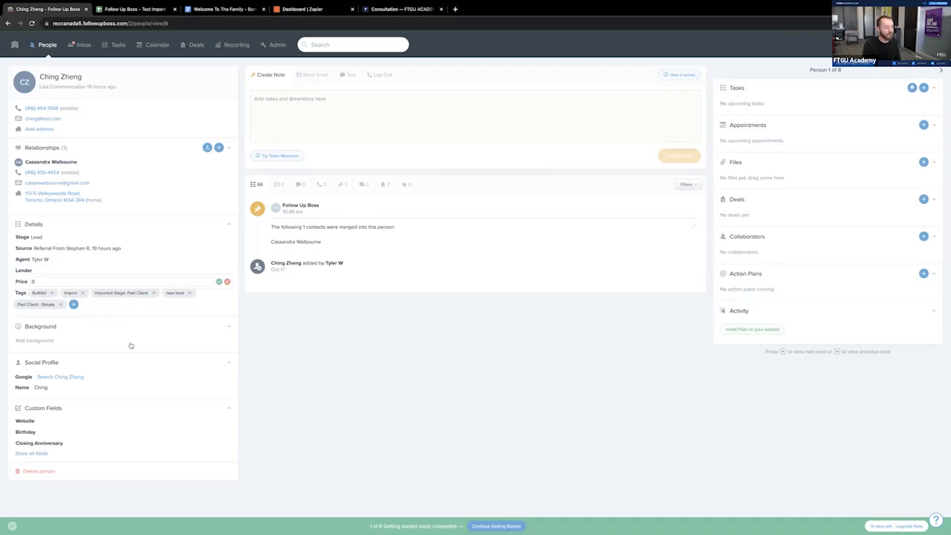
- Check the import spreadsheet's Background column, and save the contact's background as "Is a friend, looking for an income property in Durham. Upto 900k"
{"action": "left_click", "coordinate": [61, 343]}
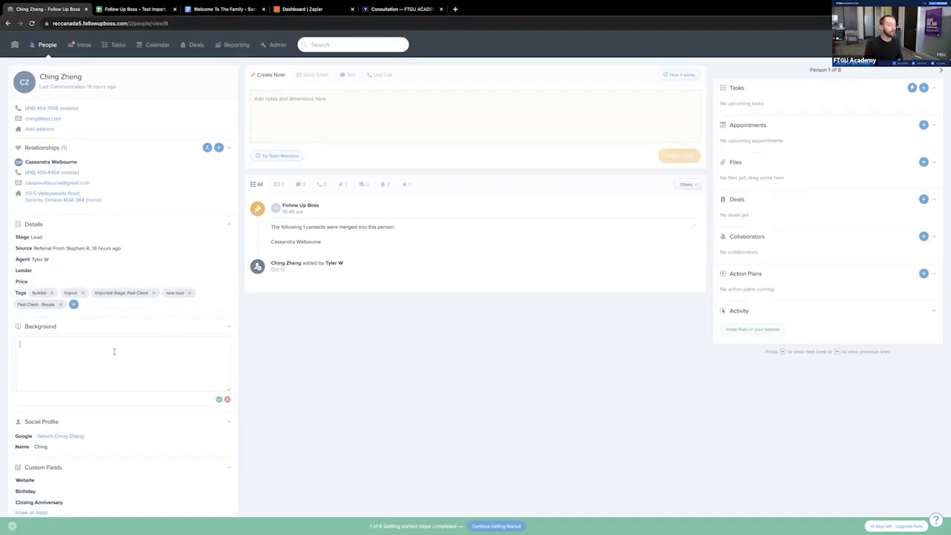
{"action": "left_click", "coordinate": [133, 9]}
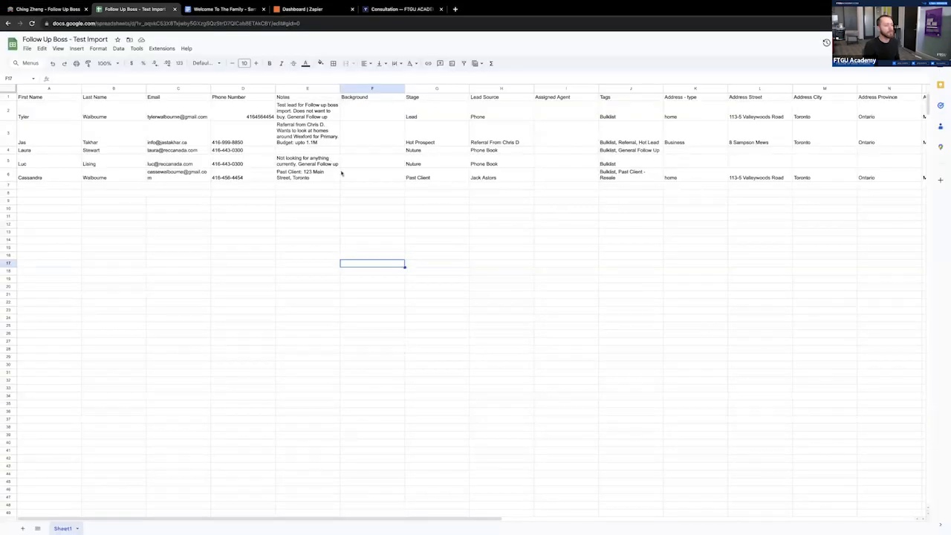
{"action": "left_click", "coordinate": [43, 11]}
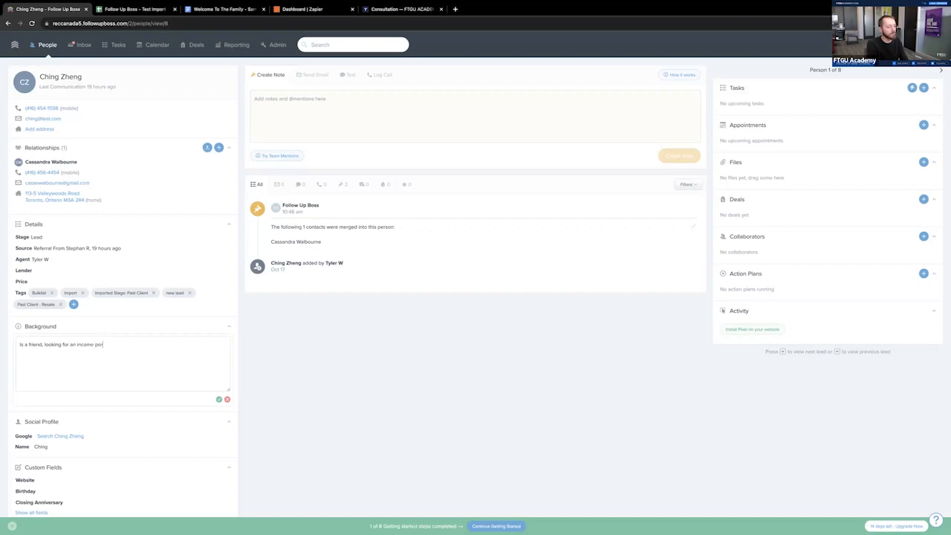
{"action": "type", "text": "ty"}
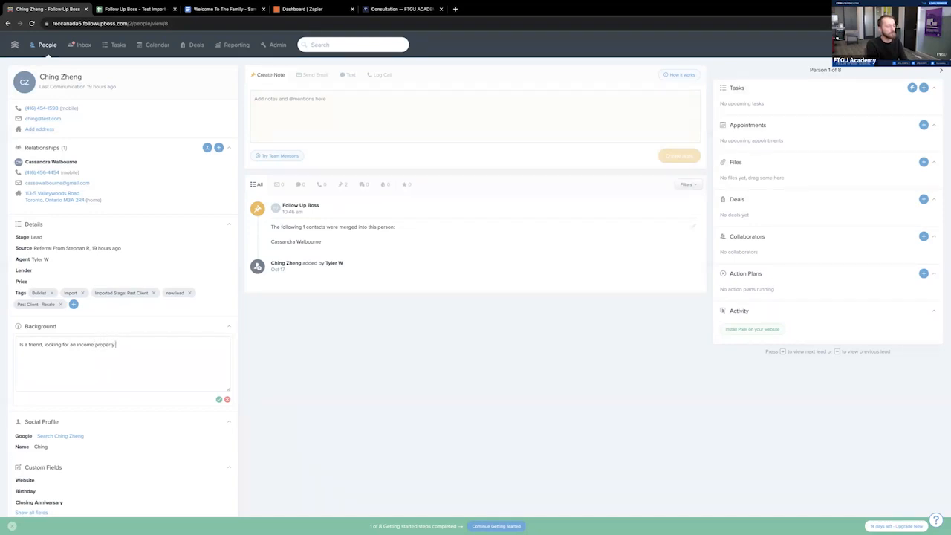
{"action": "type", "text": " in Durham. Upto 900k"}
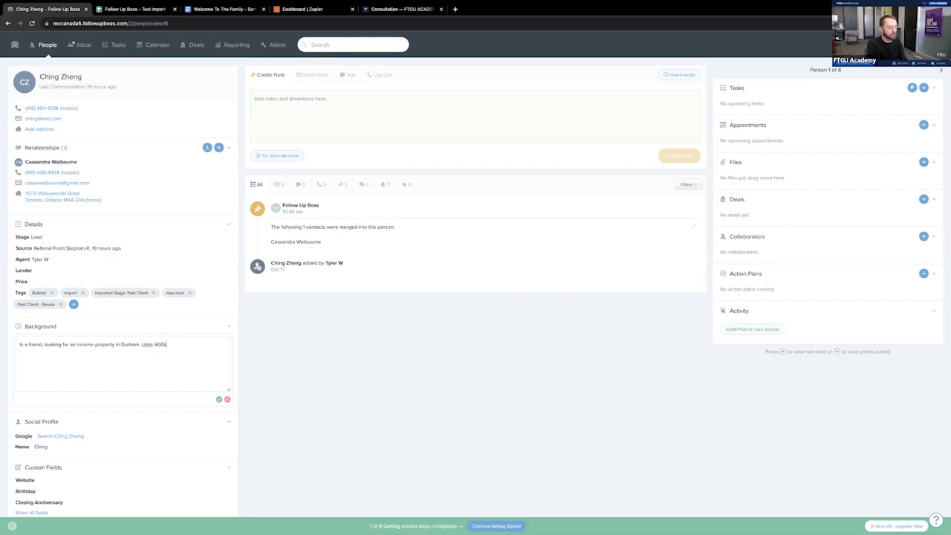
{"action": "left_click", "coordinate": [220, 400]}
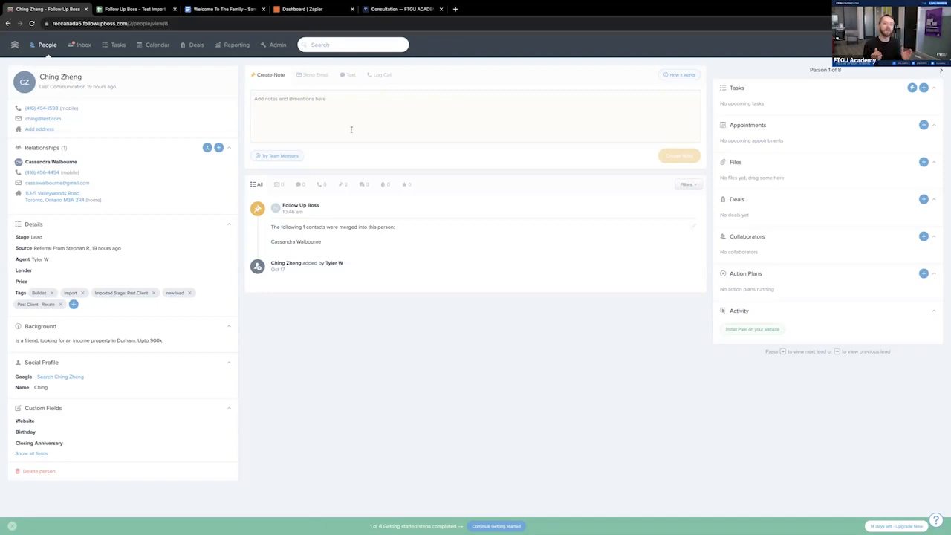
- Look through the contact's note, email, text and call log forms, ending on the email composer
{"action": "left_click", "coordinate": [267, 82]}
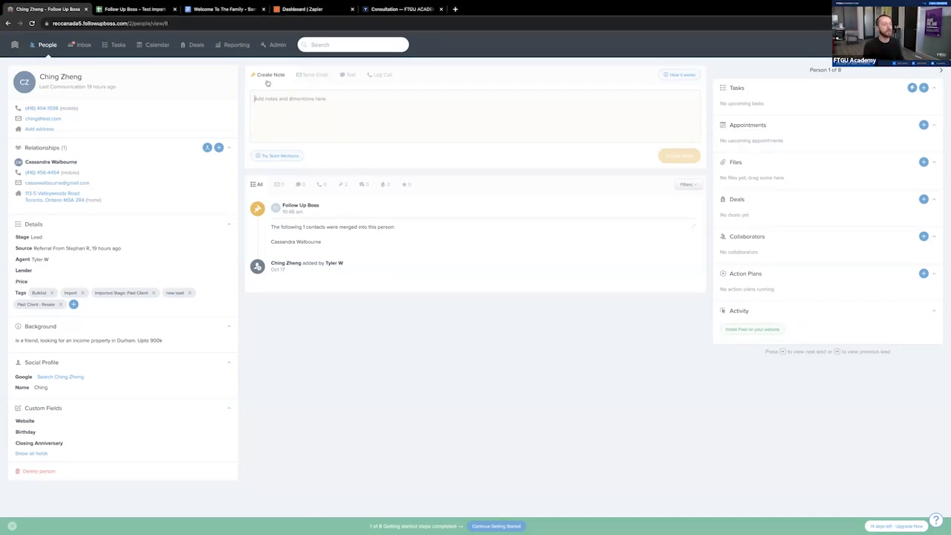
{"action": "left_click", "coordinate": [313, 77]}
{"action": "left_click", "coordinate": [346, 77]}
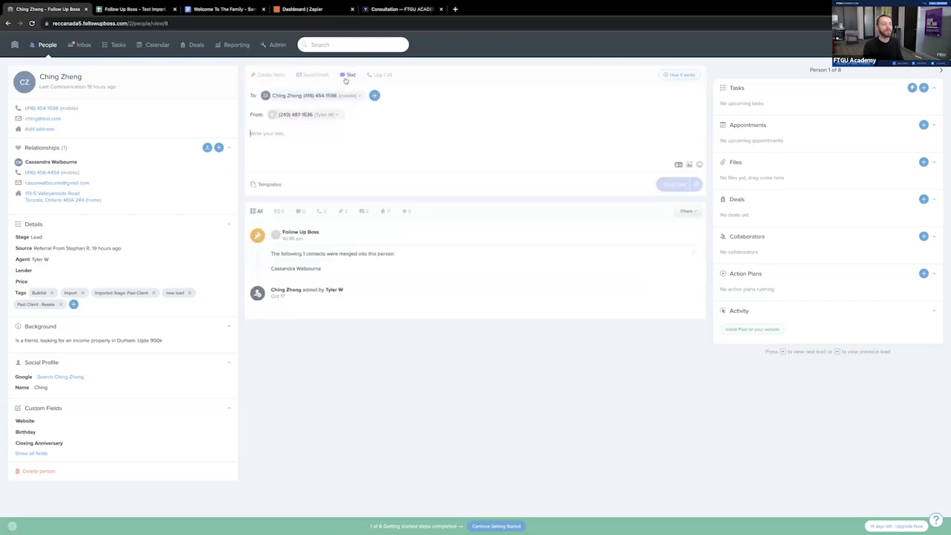
{"action": "left_click", "coordinate": [378, 76]}
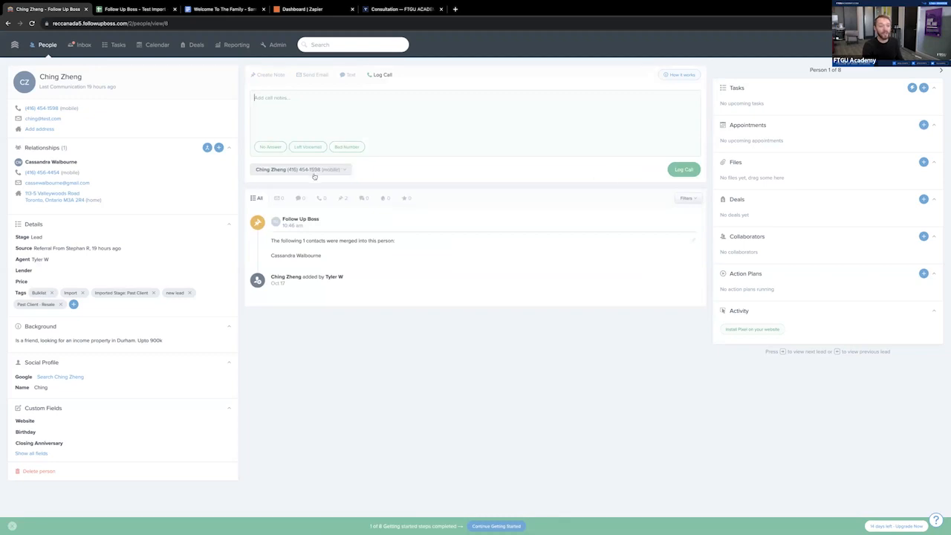
{"action": "left_click", "coordinate": [269, 76]}
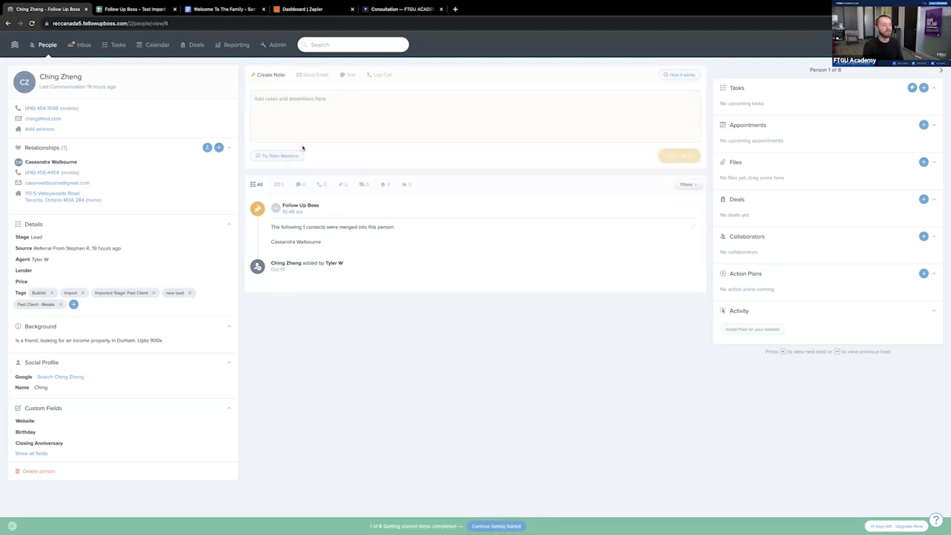
{"action": "left_click", "coordinate": [311, 77]}
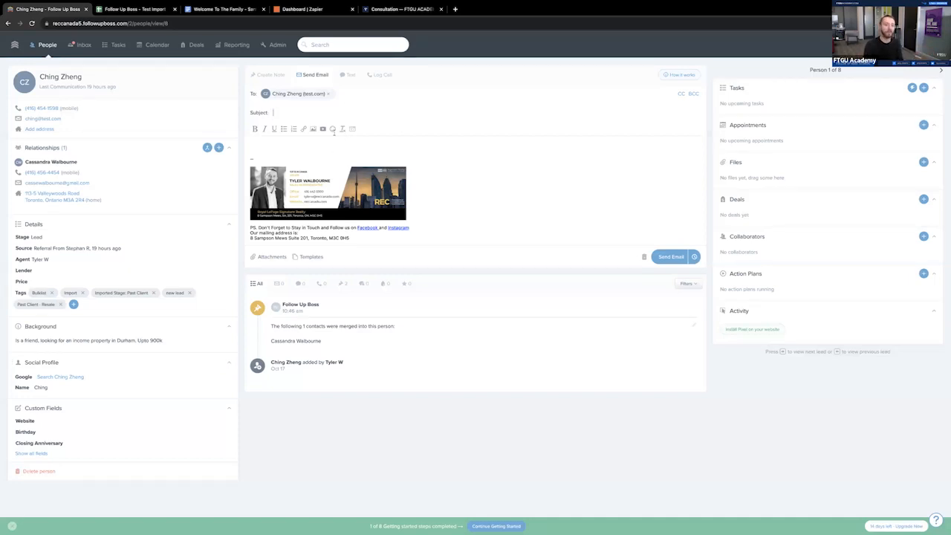
- Insert the Contact Info template from the Follow Up Boss text templates into a text message, and clear the message unsent
{"action": "left_click", "coordinate": [349, 75]}
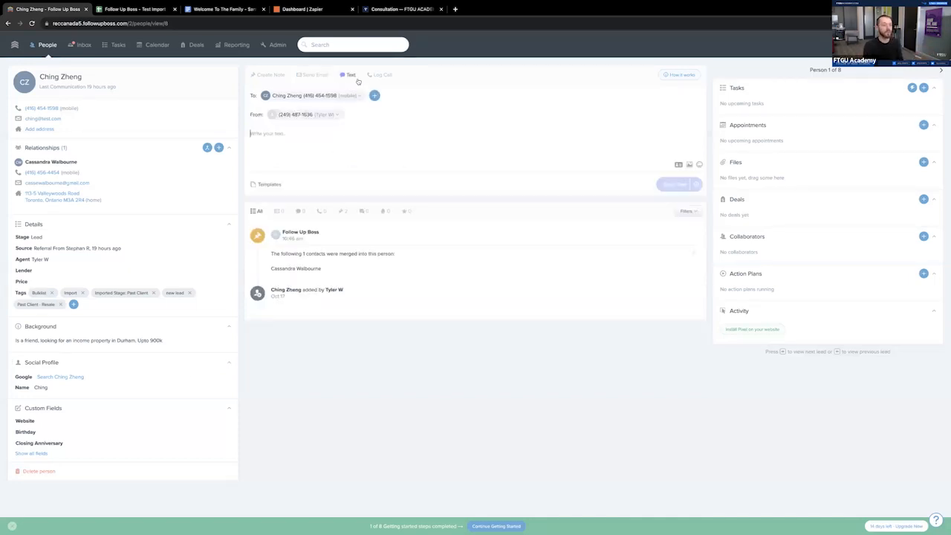
{"action": "left_click", "coordinate": [269, 185]}
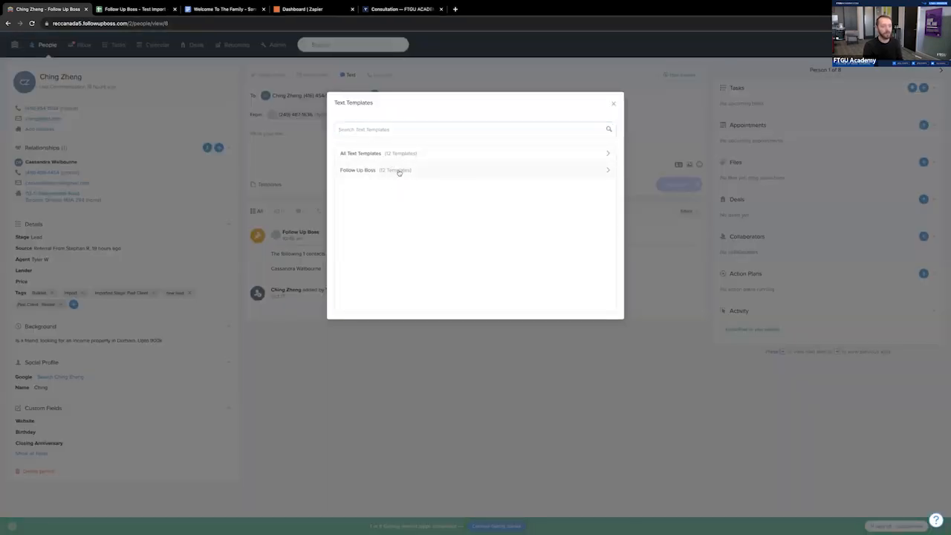
{"action": "left_click", "coordinate": [399, 171]}
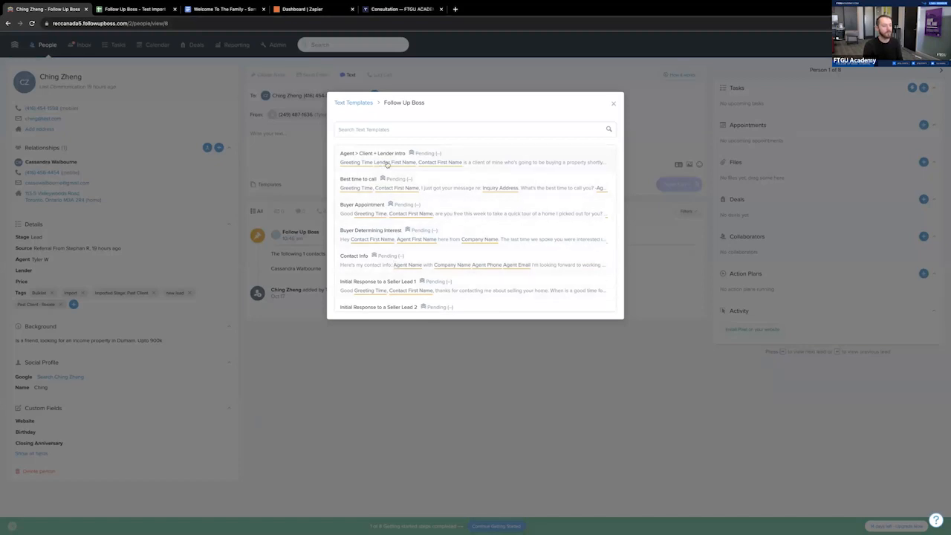
{"action": "left_click", "coordinate": [428, 262]}
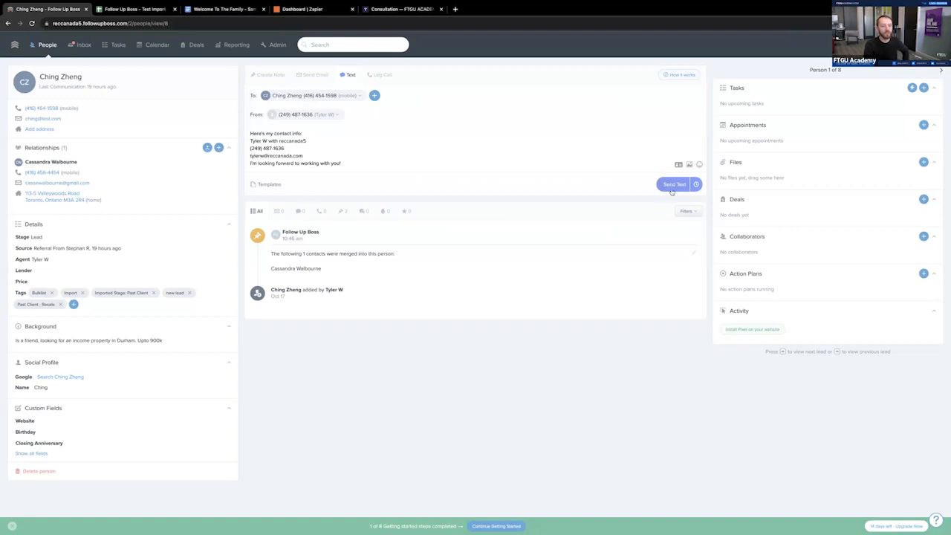
{"action": "left_click_drag", "start_coordinate": [341, 164], "coordinate": [250, 133]}
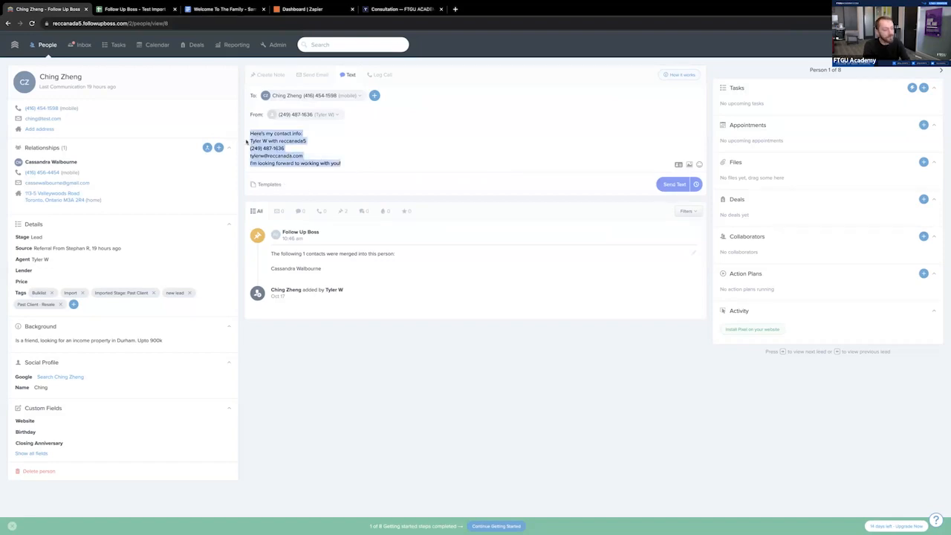
{"action": "key", "text": "BackSpace"}
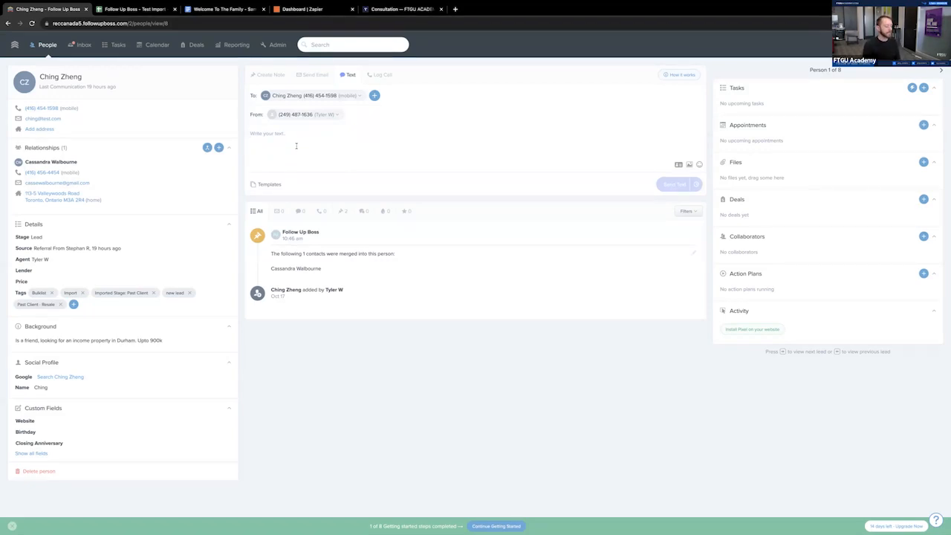
{"action": "left_click", "coordinate": [296, 146]}
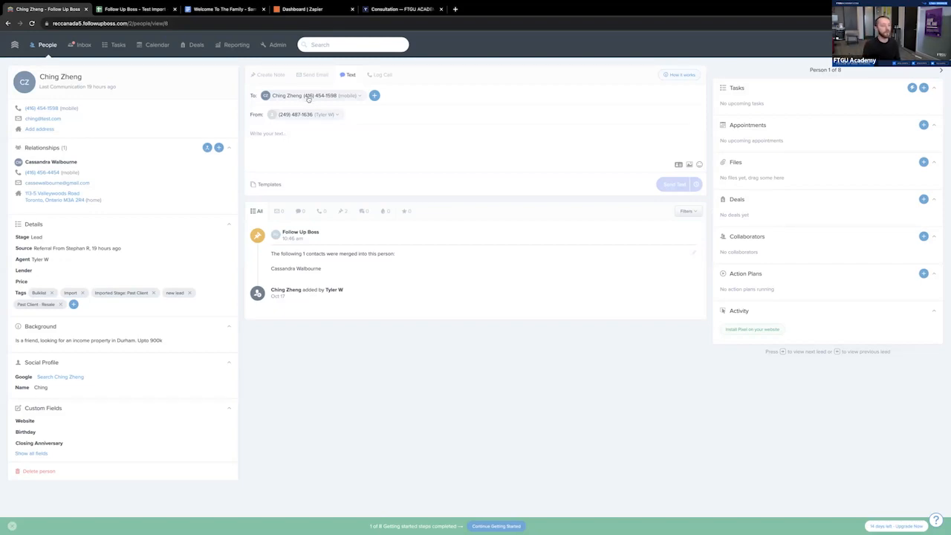
- Start a call to the contact's mobile number, dismiss its notice, and add the note "Tes tNote" to the profile
{"action": "left_click", "coordinate": [42, 108]}
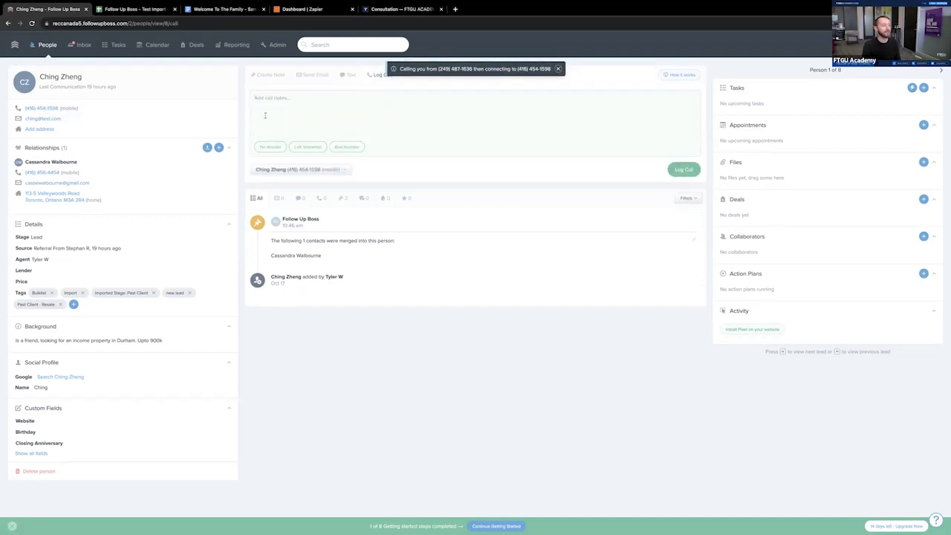
{"action": "left_click", "coordinate": [558, 69]}
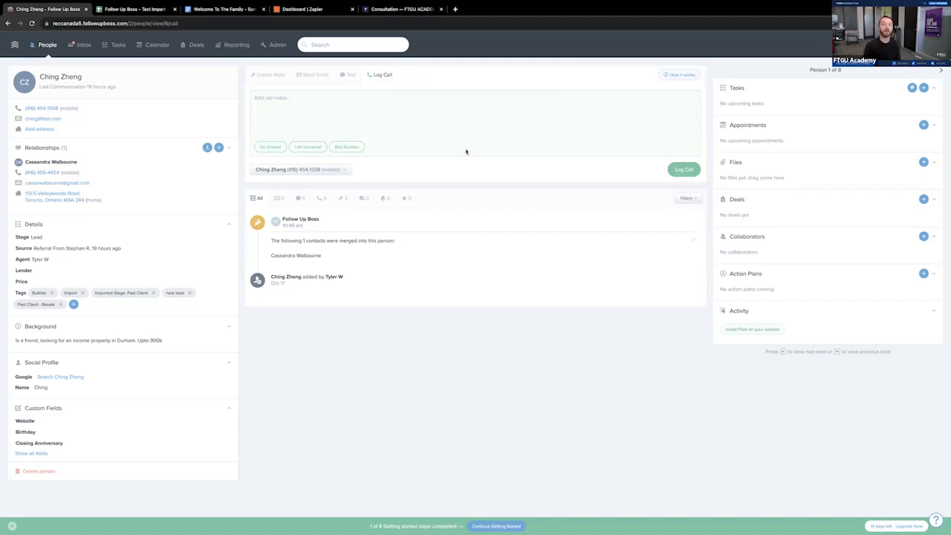
{"action": "left_click", "coordinate": [265, 77]}
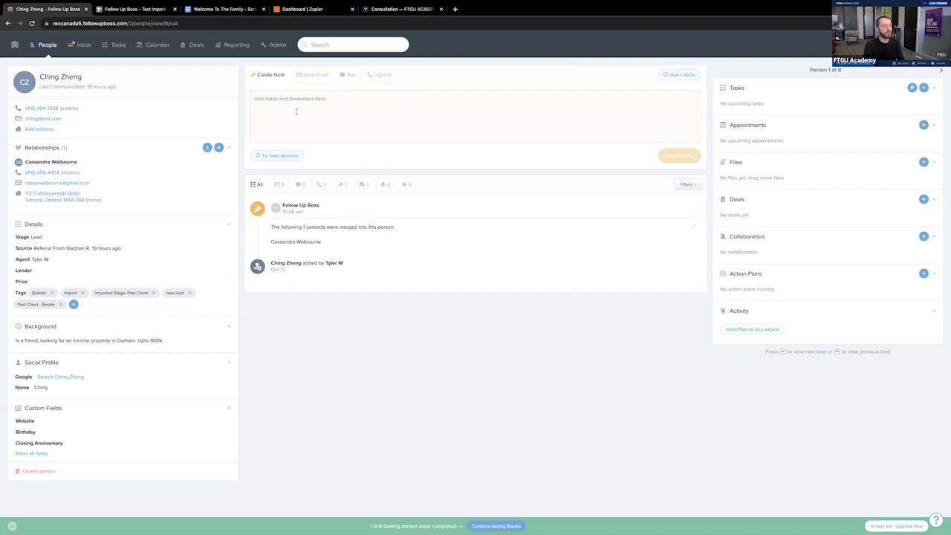
{"action": "type", "text": "Test not"}
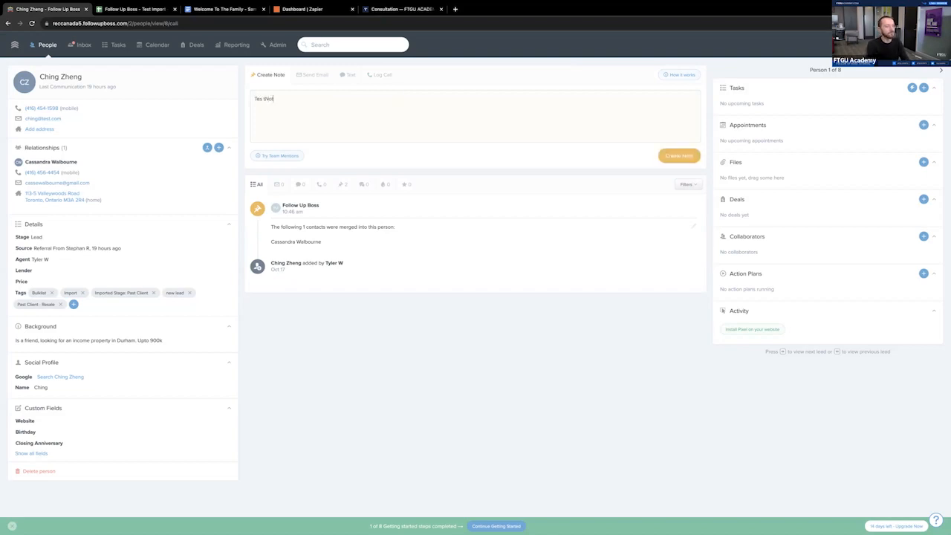
{"action": "left_click", "coordinate": [678, 155]}
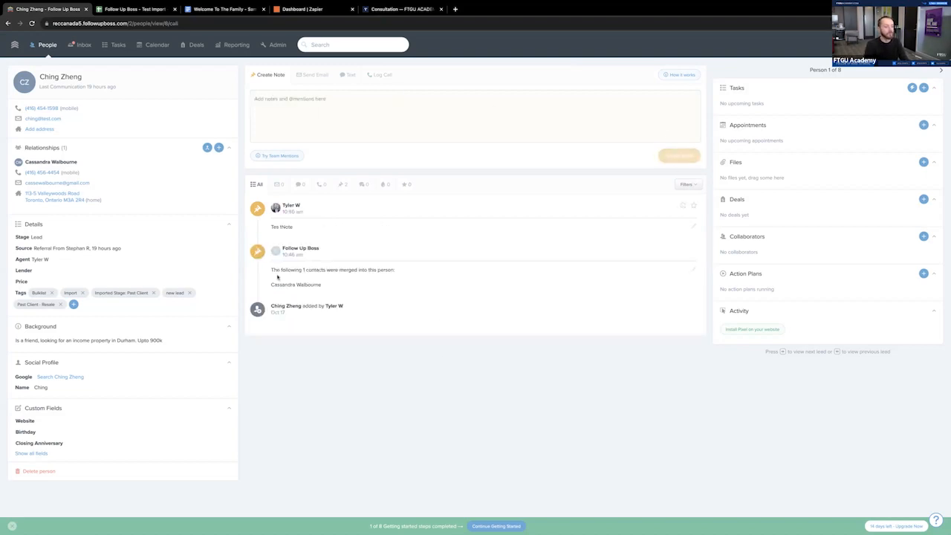
- Filter the contact's timeline to emails and back to all activity, and revisit the email, text and call log forms
{"action": "left_click", "coordinate": [280, 185]}
{"action": "left_click", "coordinate": [259, 186]}
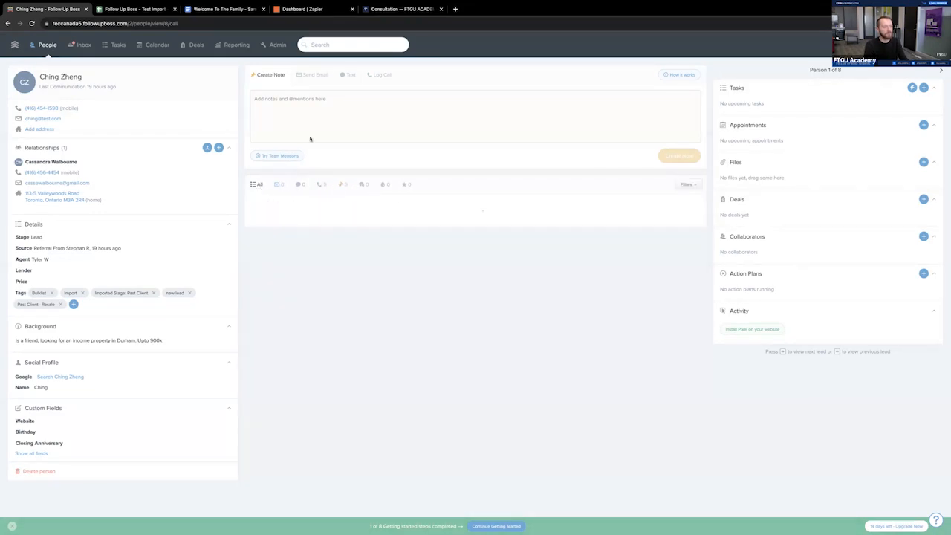
{"action": "left_click", "coordinate": [313, 74]}
{"action": "left_click", "coordinate": [352, 78]}
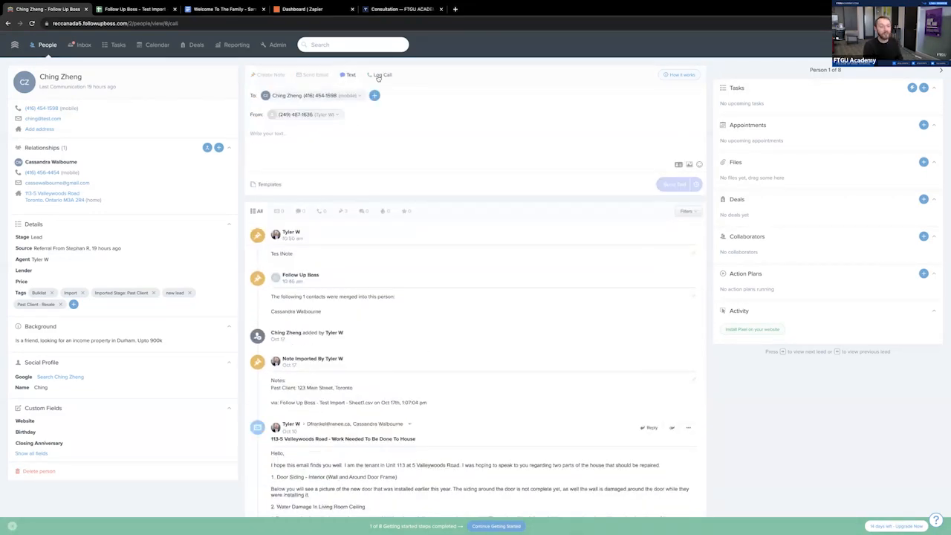
{"action": "left_click", "coordinate": [379, 78]}
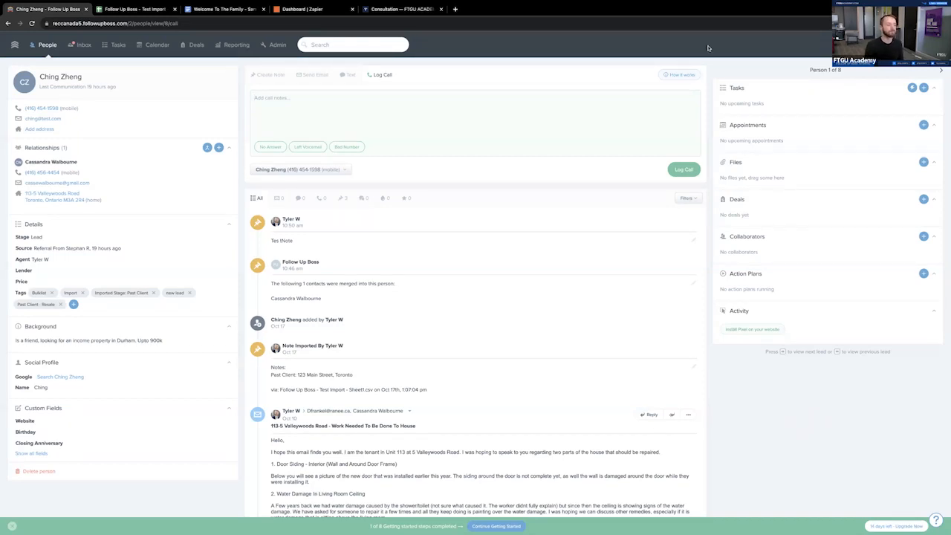
- Move to the next person's profile, and return to the full People list
{"action": "left_click", "coordinate": [943, 73]}
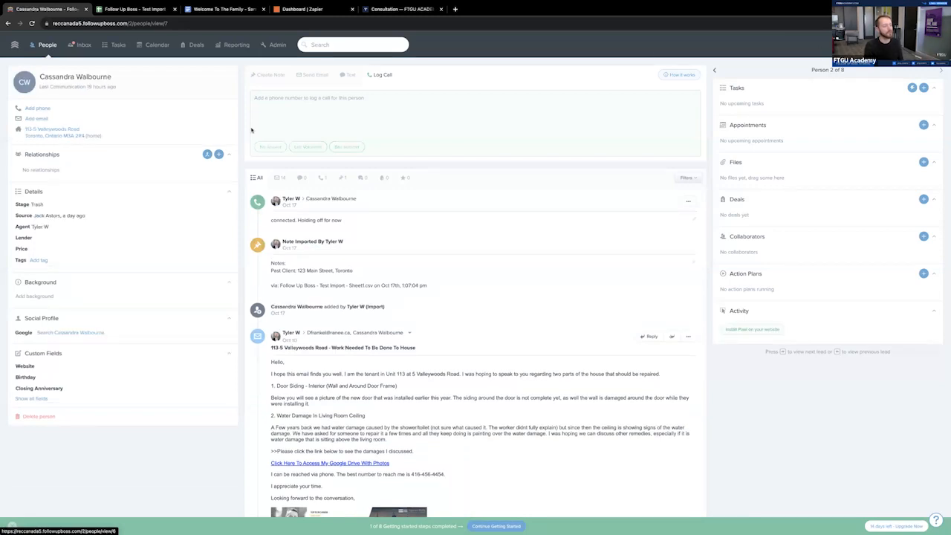
{"action": "left_click", "coordinate": [44, 43]}
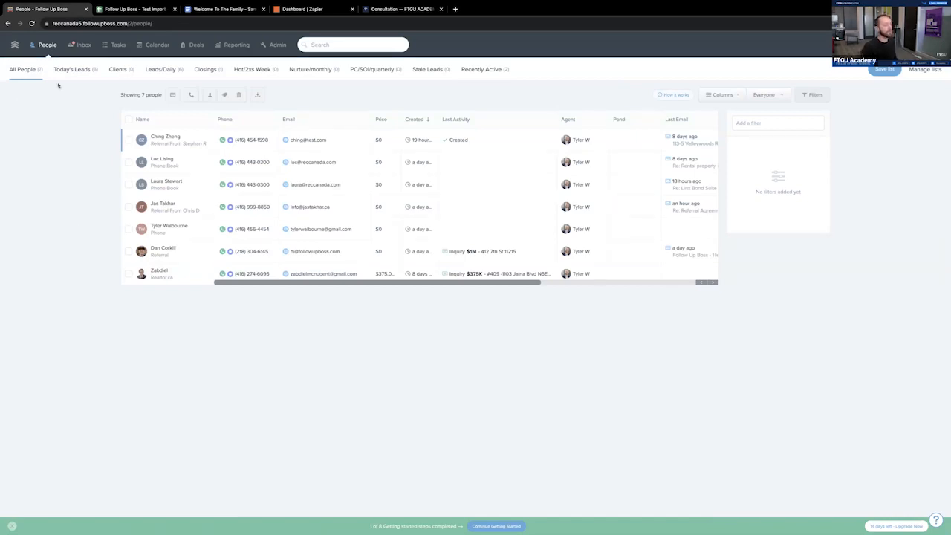
- Look over the inbox conversations, returning briefly to the full People list and back to the inbox
{"action": "left_click", "coordinate": [81, 46]}
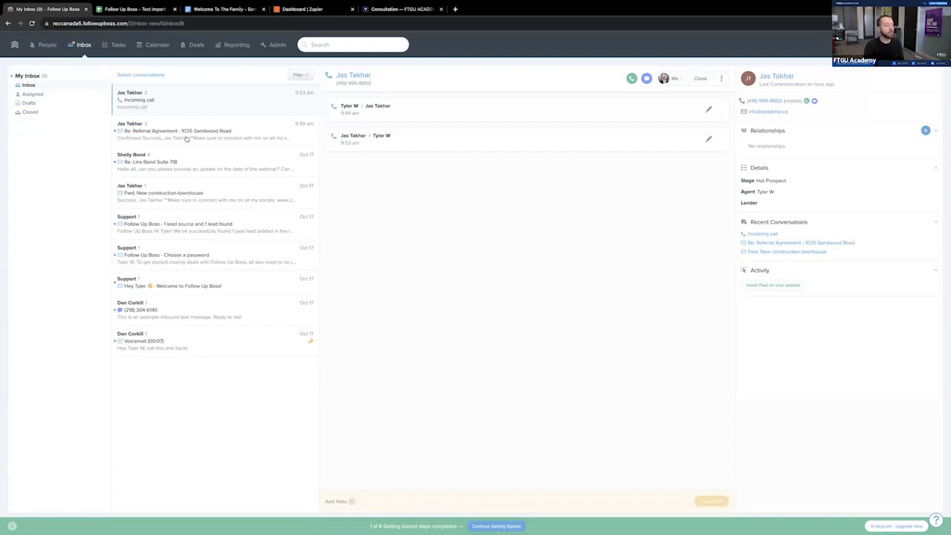
{"action": "left_click", "coordinate": [47, 45]}
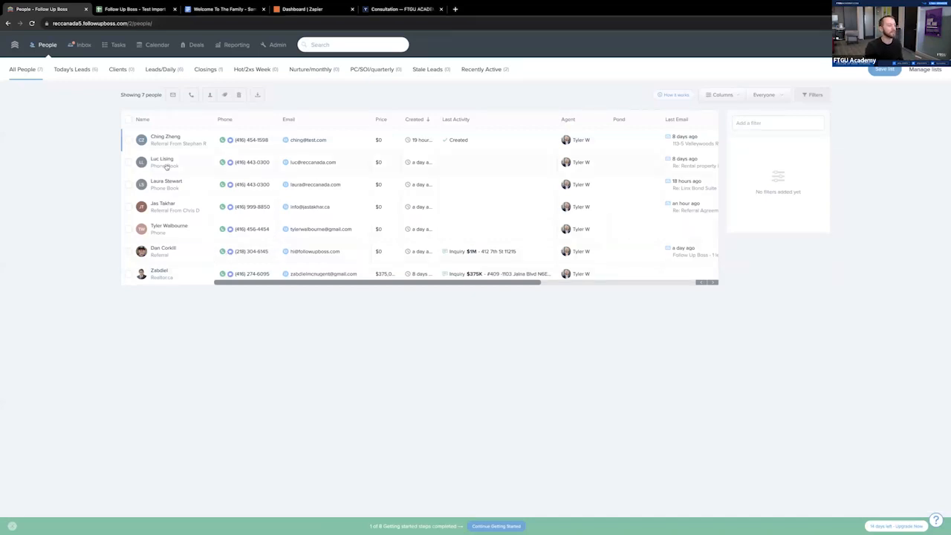
{"action": "left_click", "coordinate": [81, 44]}
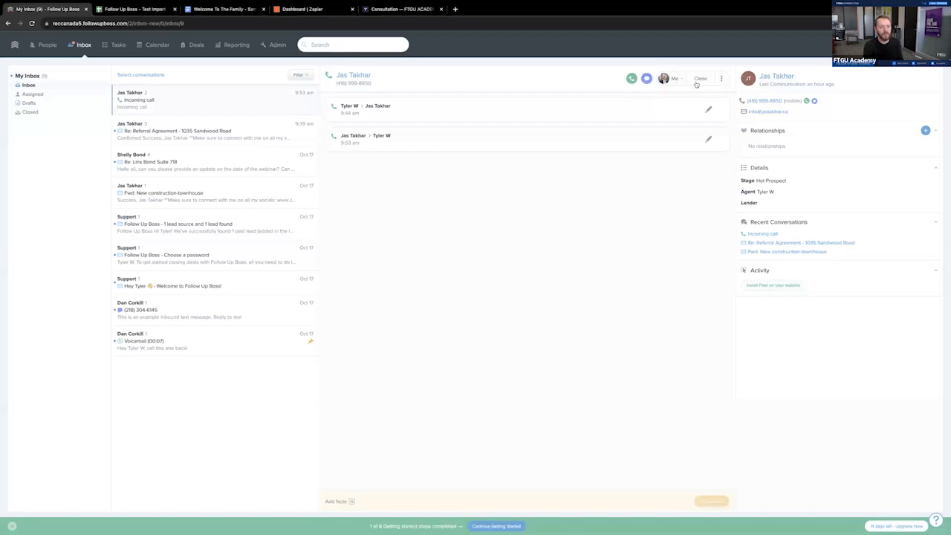
- Review the overdue tasks and return to today's tasks
{"action": "left_click", "coordinate": [119, 46]}
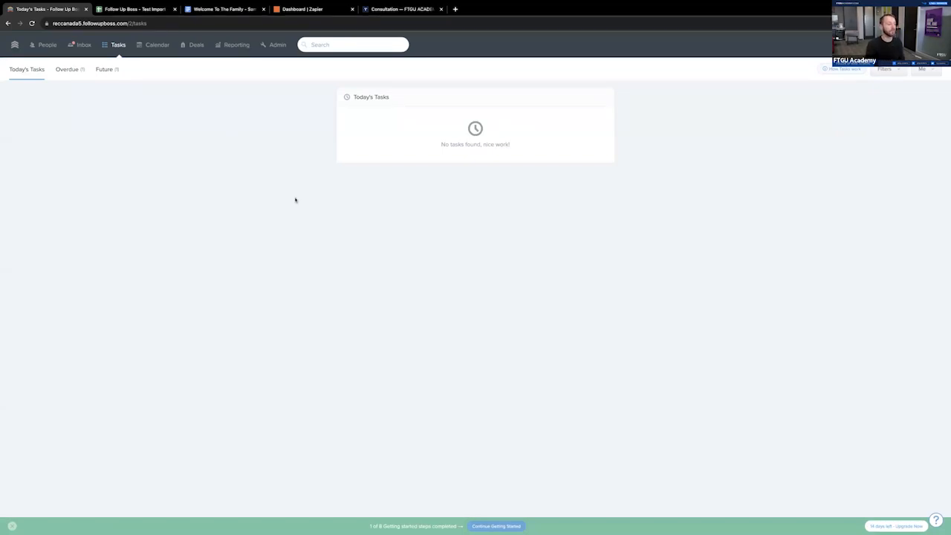
{"action": "left_click", "coordinate": [67, 70]}
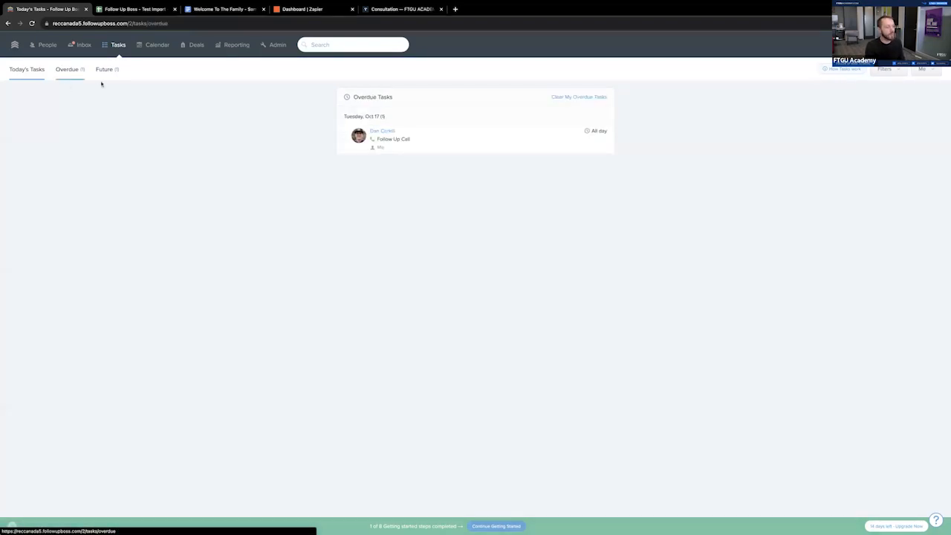
{"action": "left_click", "coordinate": [26, 70]}
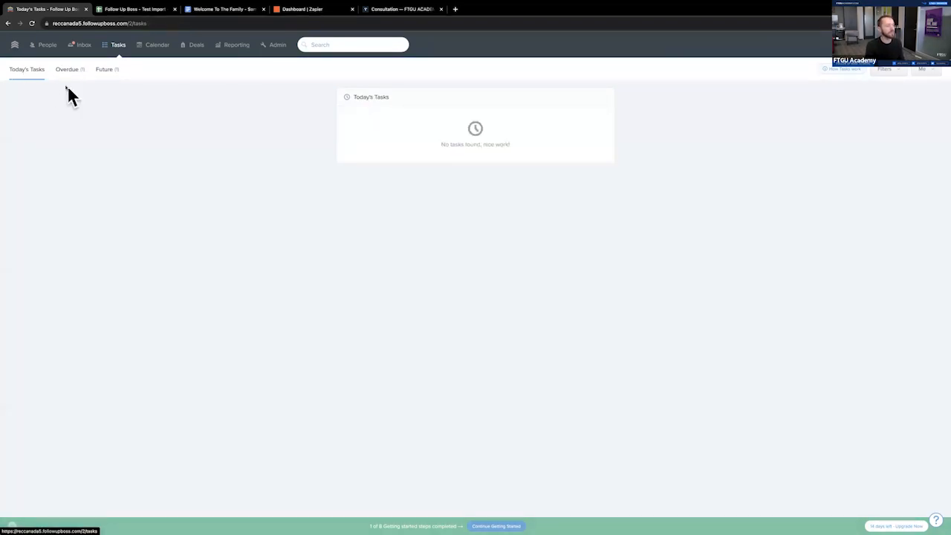
- View the details of Wednesday's 2:30–3:15 pm meeting in the calendar, highlight the second guest's name, and close the details
{"action": "left_click", "coordinate": [149, 46]}
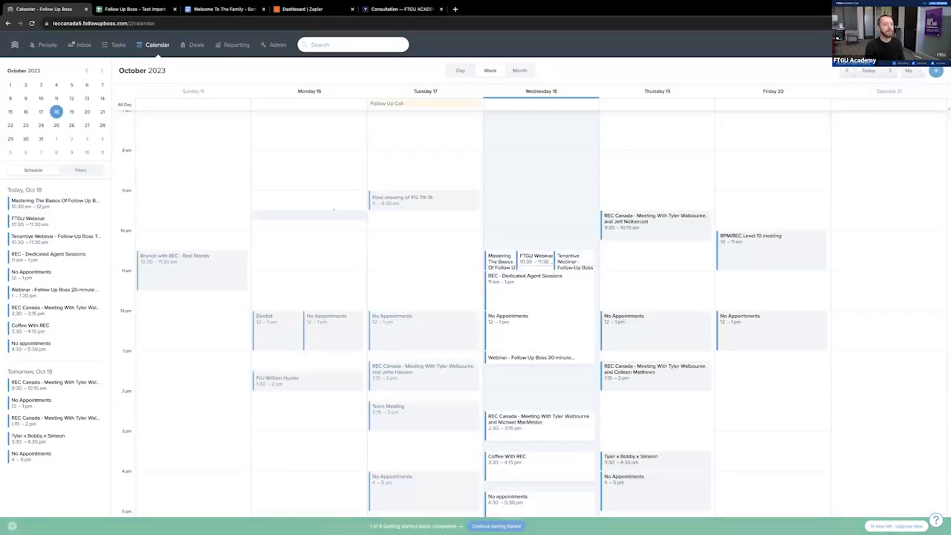
{"action": "scroll", "coordinate": [505, 335], "scroll_direction": "down", "scroll_amount": 1}
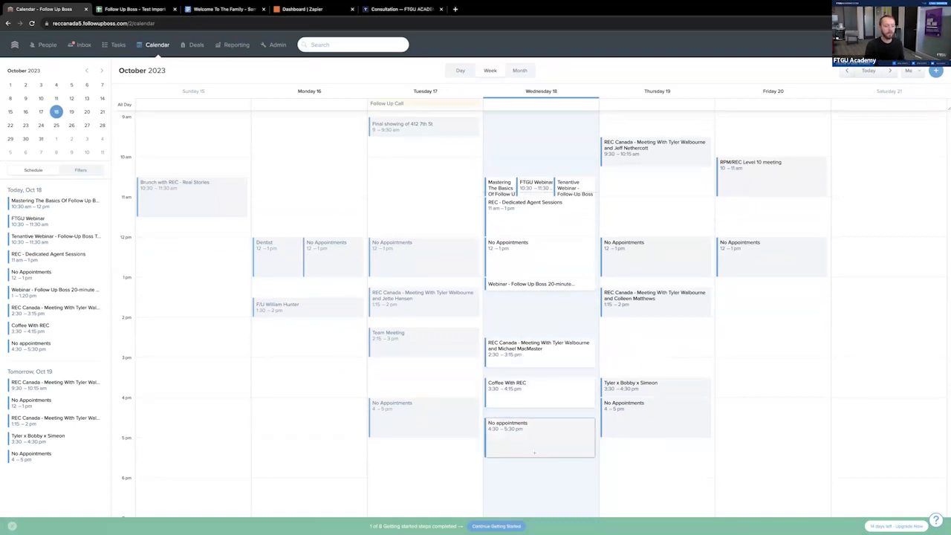
{"action": "left_click", "coordinate": [530, 352]}
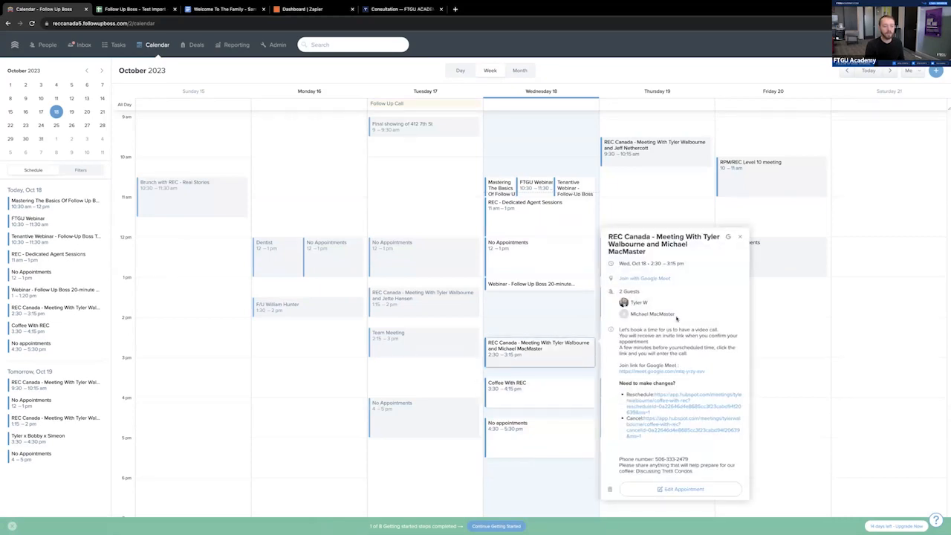
{"action": "left_click_drag", "start_coordinate": [679, 314], "coordinate": [631, 314]}
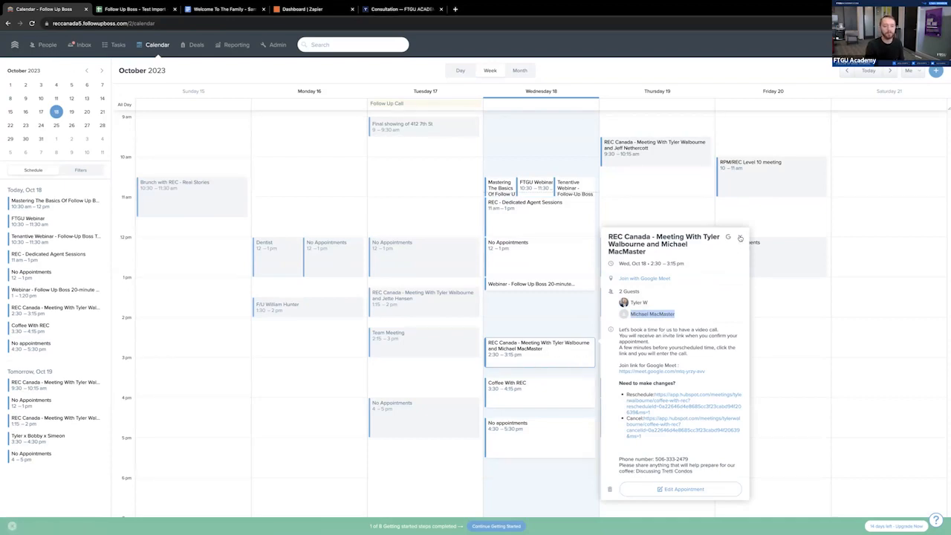
{"action": "left_click", "coordinate": [741, 237]}
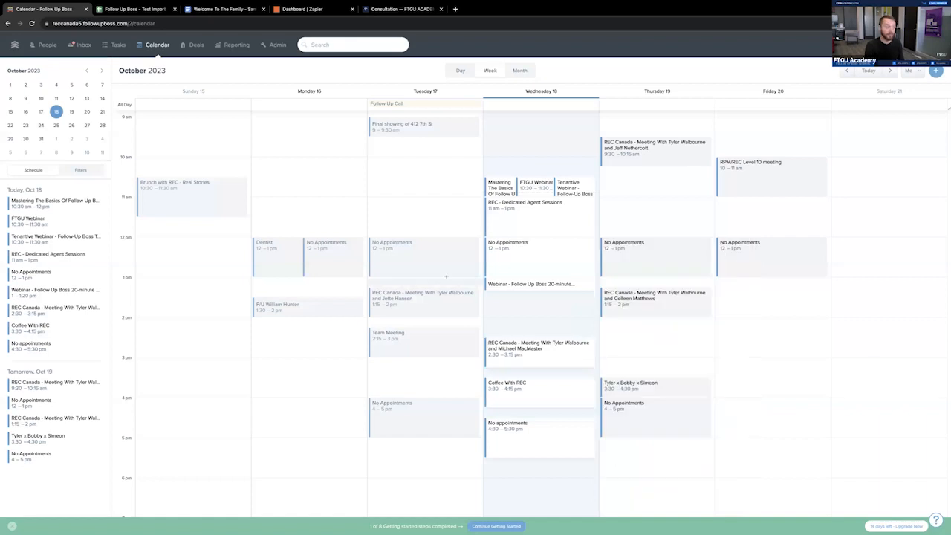
- Preview the calendar by day, week and month, and return it to the week view
{"action": "left_click", "coordinate": [461, 75]}
{"action": "left_click", "coordinate": [492, 75]}
{"action": "left_click", "coordinate": [517, 73]}
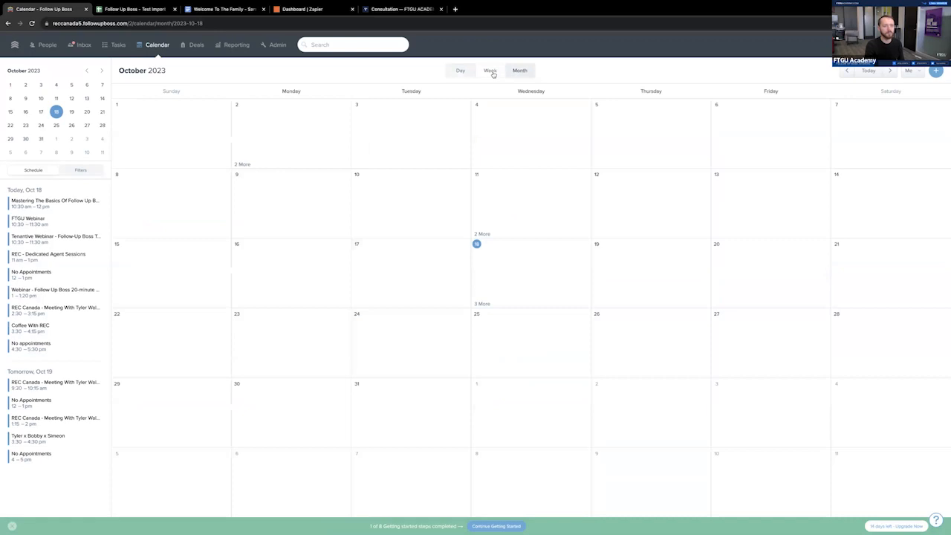
{"action": "left_click", "coordinate": [492, 73]}
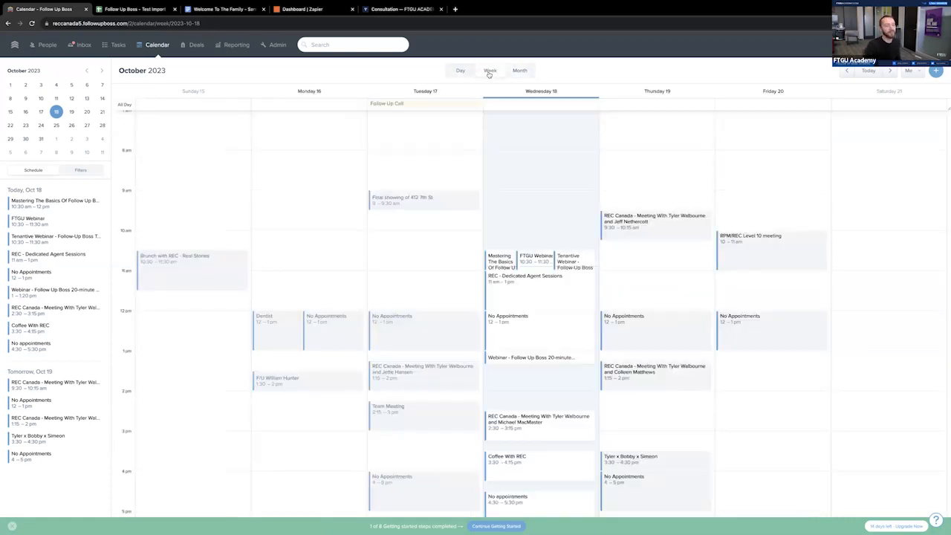
- Create a new deal pipeline named "XYZ Condos" in the deal settings
{"action": "left_click", "coordinate": [191, 46]}
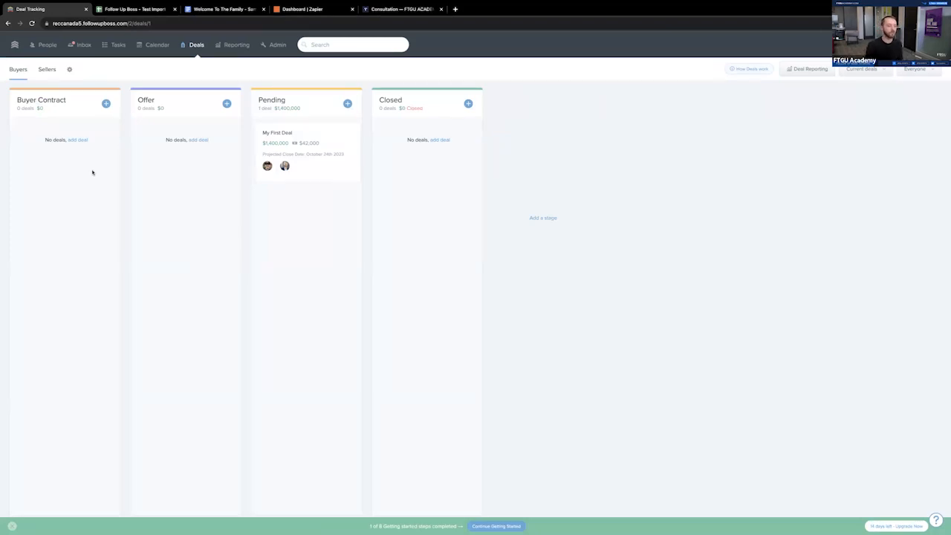
{"action": "left_click", "coordinate": [69, 69]}
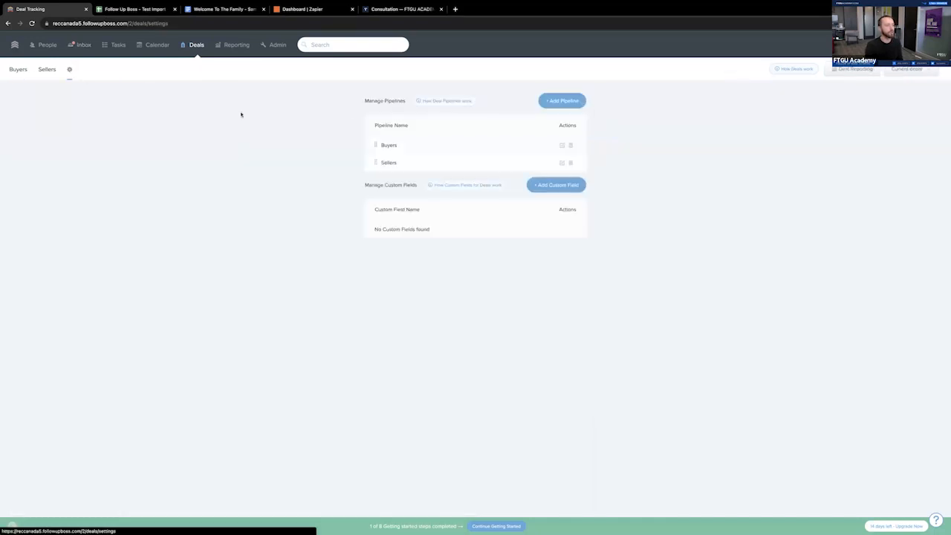
{"action": "left_click", "coordinate": [566, 103]}
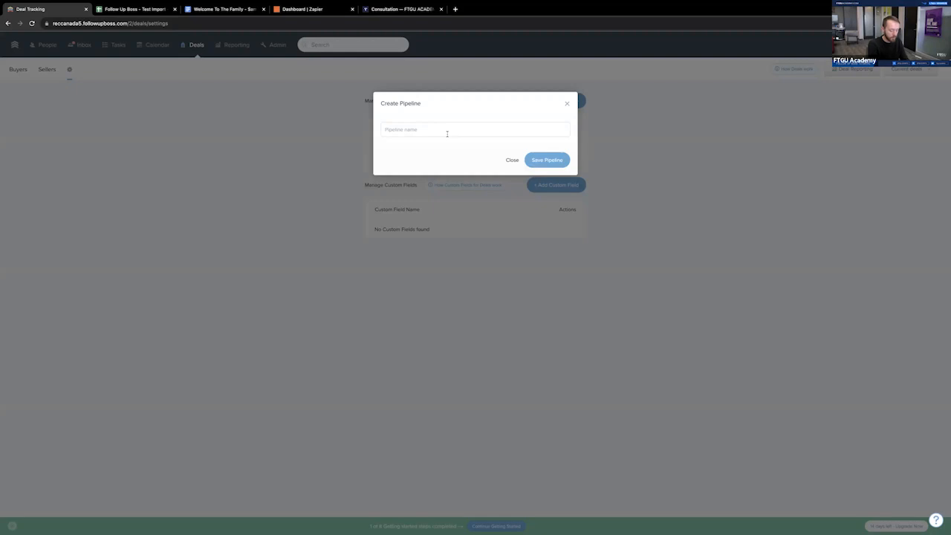
{"action": "type", "text": "XYZ"}
{"action": "type", "text": "Condos"}
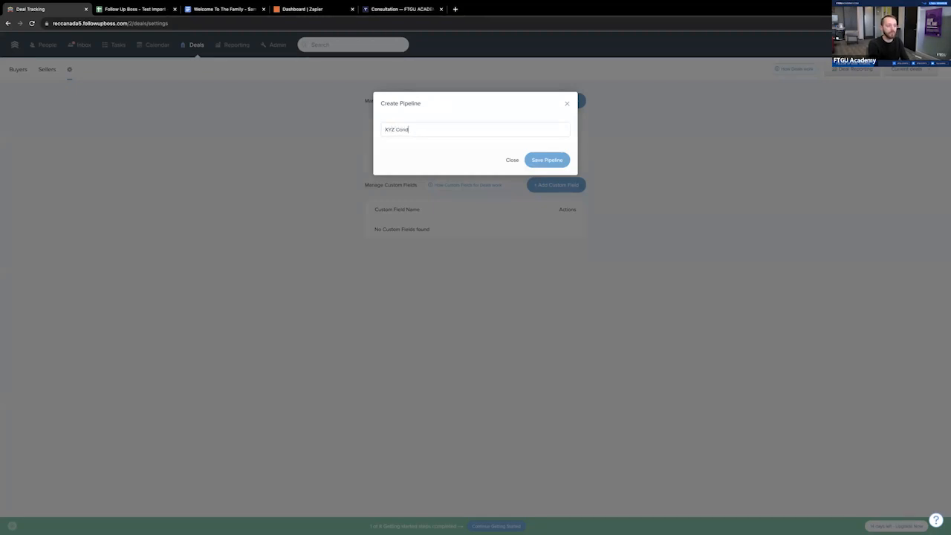
{"action": "left_click", "coordinate": [550, 159]}
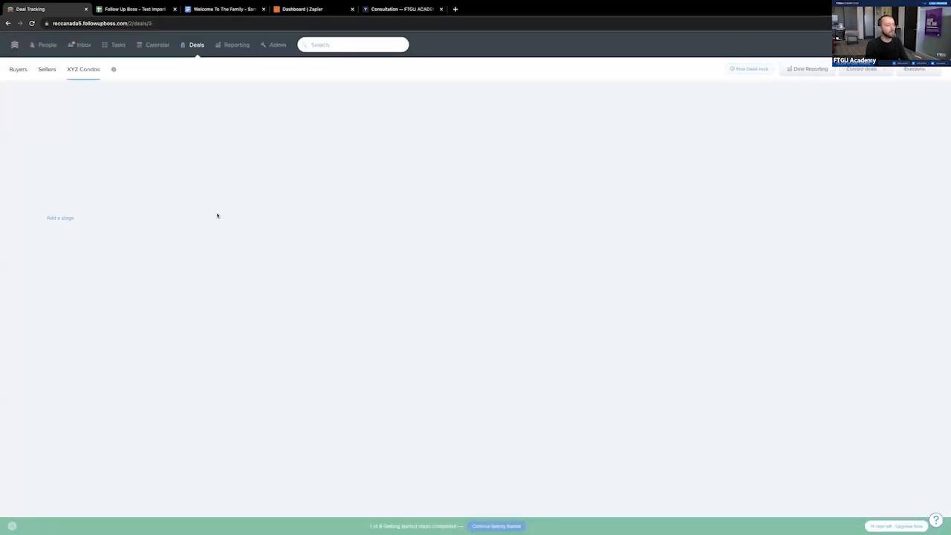
- Add the stages "Interested Lead" and "Res Form" to the XYZ Condos pipeline
{"action": "left_click", "coordinate": [72, 216]}
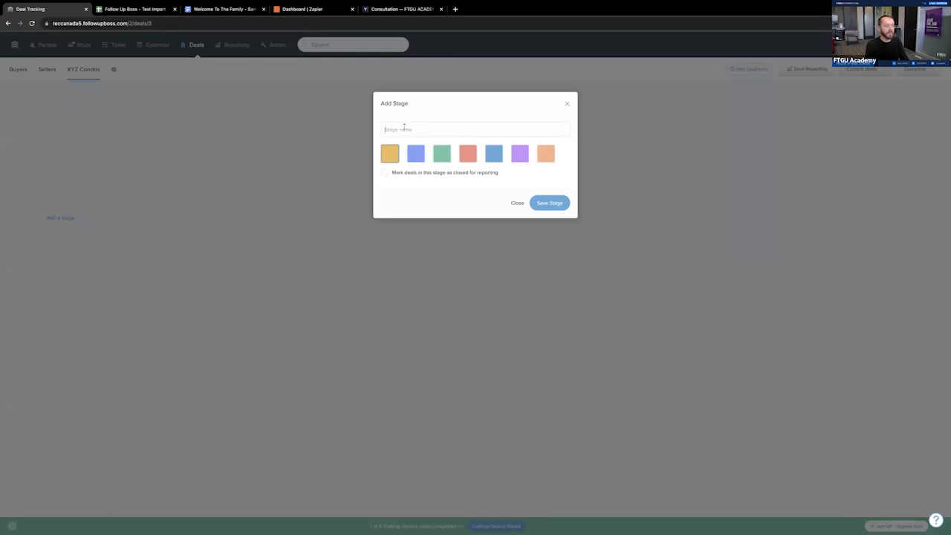
{"action": "type", "text": "Interested Lead"}
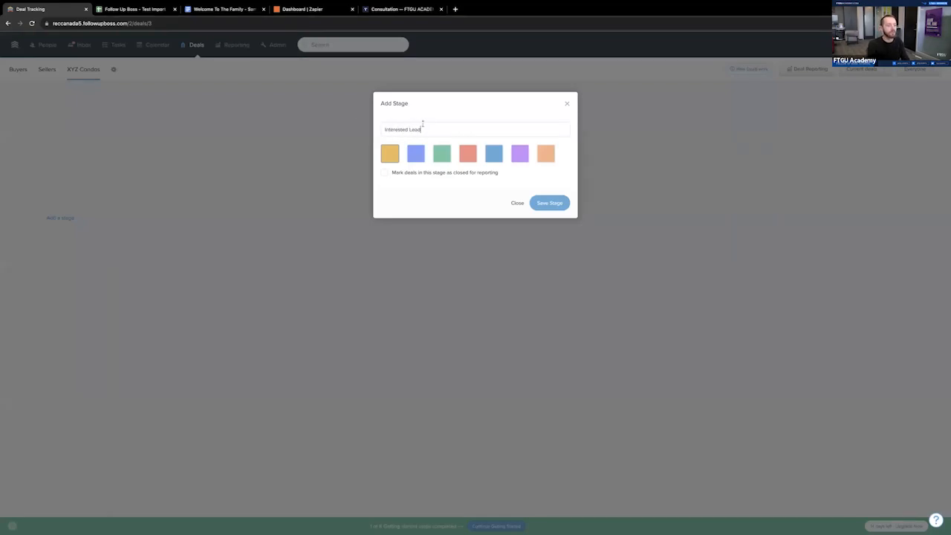
{"action": "left_click", "coordinate": [551, 206]}
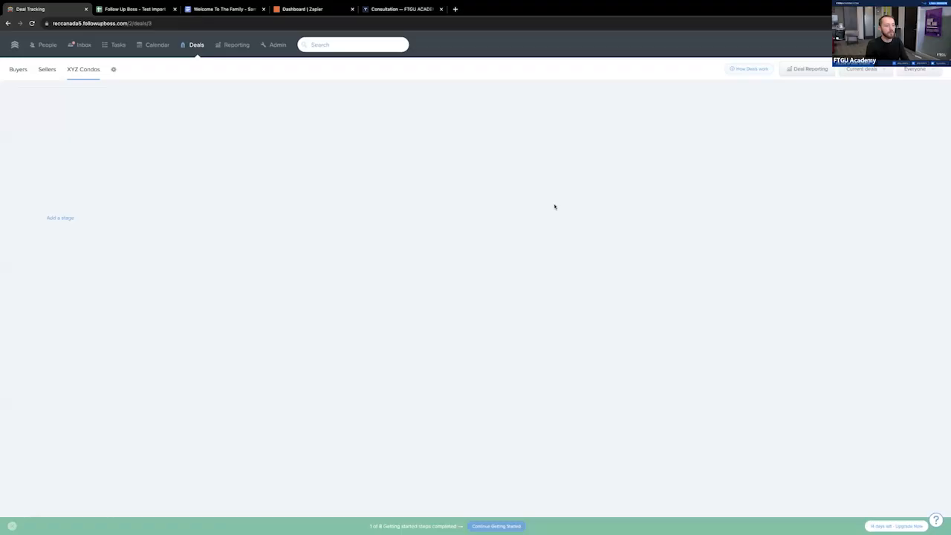
{"action": "left_click", "coordinate": [180, 215]}
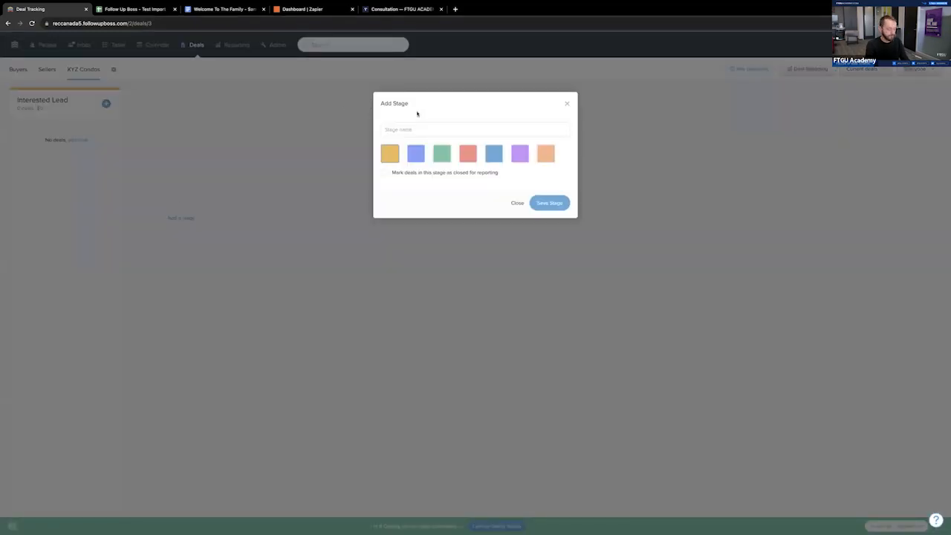
{"action": "type", "text": "Res Form"}
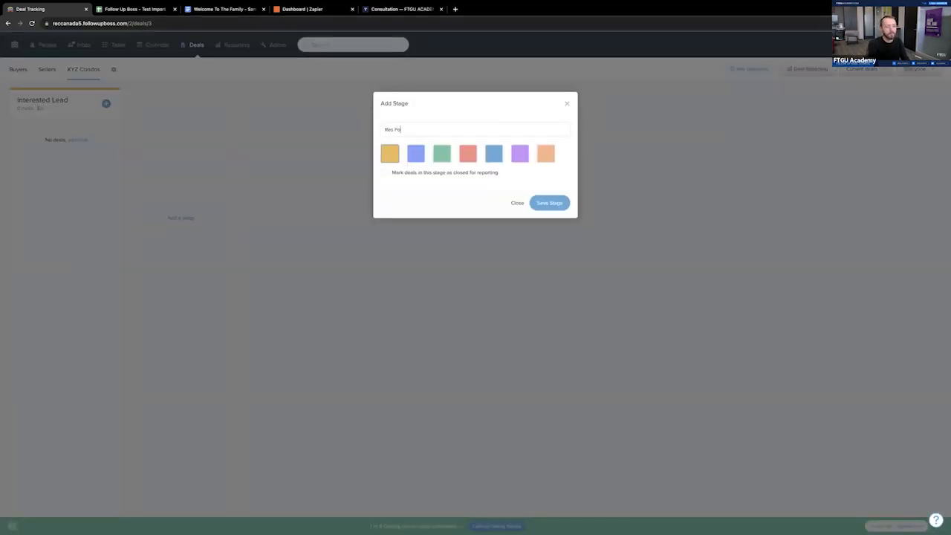
{"action": "left_click", "coordinate": [550, 202]}
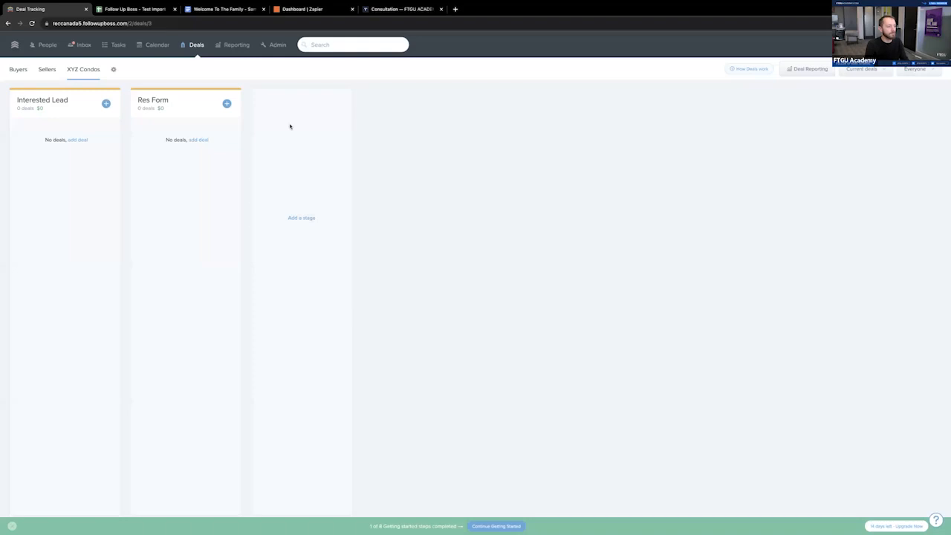
- Add the stages "10 Day" and "Firm" to the XYZ Condos pipeline after Res Form
{"action": "left_click", "coordinate": [290, 115]}
{"action": "type", "text": "t0 Day"}
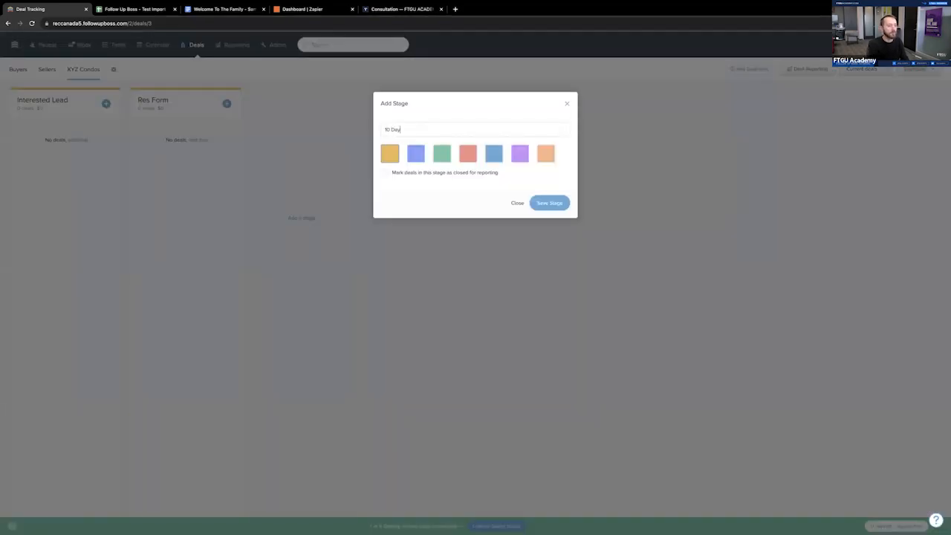
{"action": "left_click", "coordinate": [535, 208]}
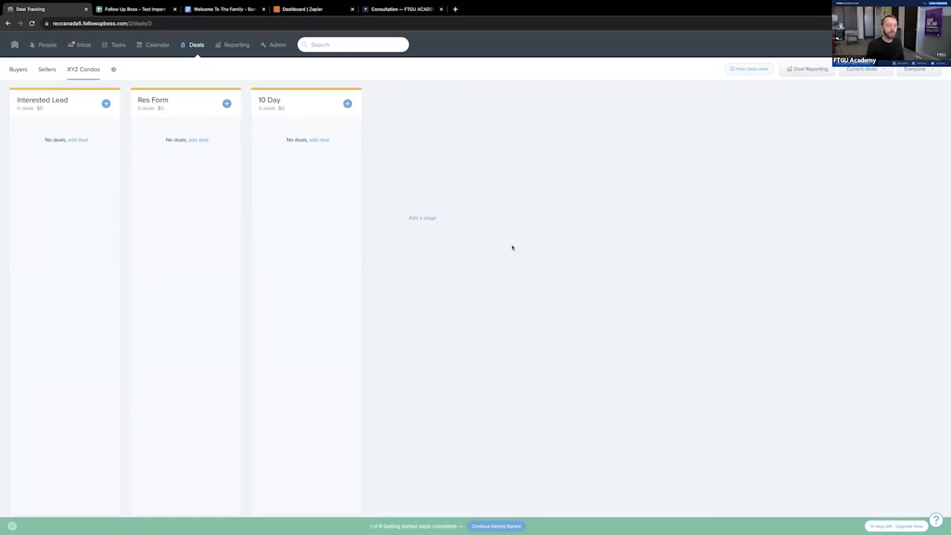
{"action": "left_click", "coordinate": [424, 217]}
{"action": "type", "text": "t"}
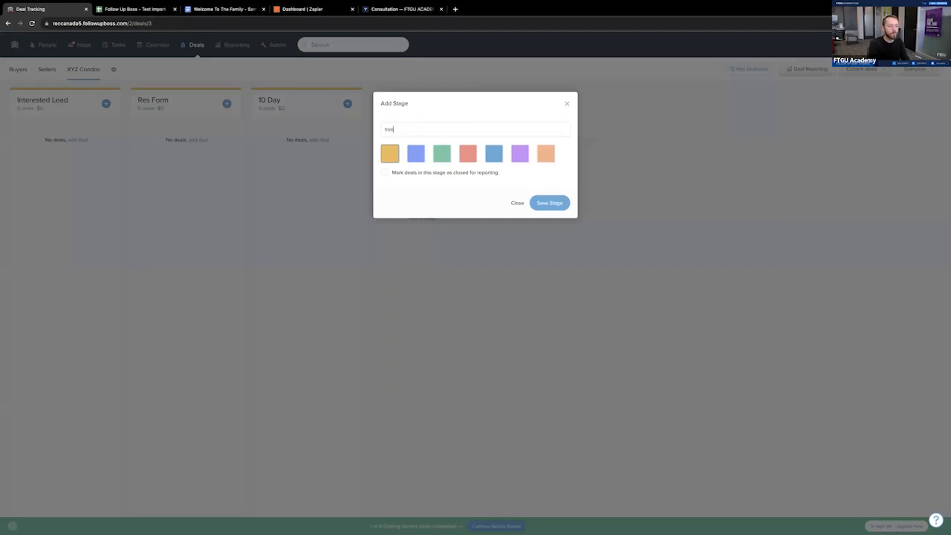
{"action": "type", "text": "irm"}
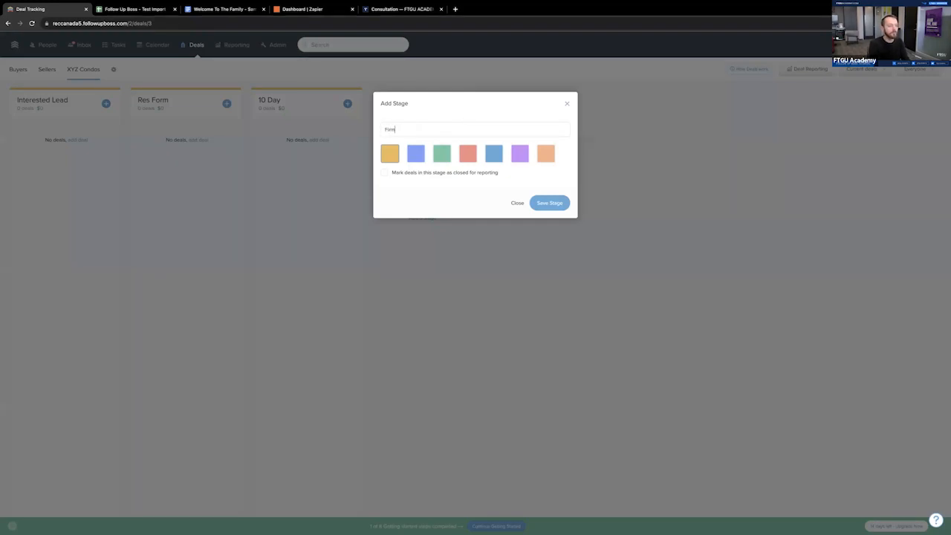
{"action": "left_click", "coordinate": [550, 203]}
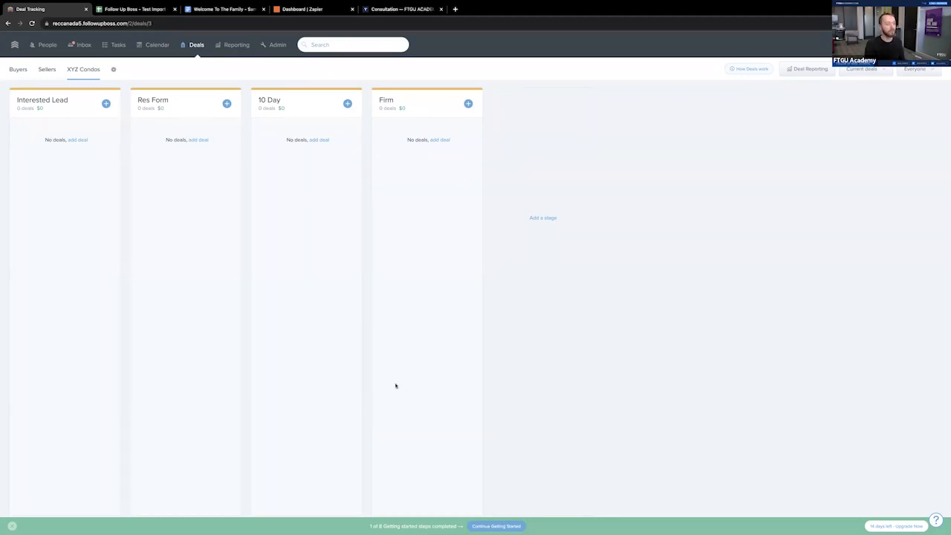
- Review the Buyers pipeline and the pipeline settings, and close the blank new-pipeline form without saving
{"action": "left_click", "coordinate": [15, 72]}
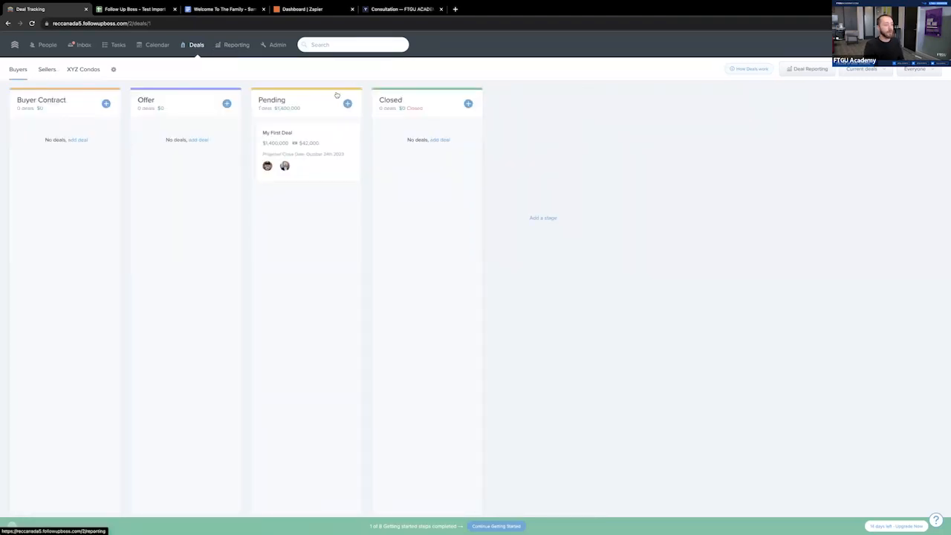
{"action": "left_click", "coordinate": [114, 71]}
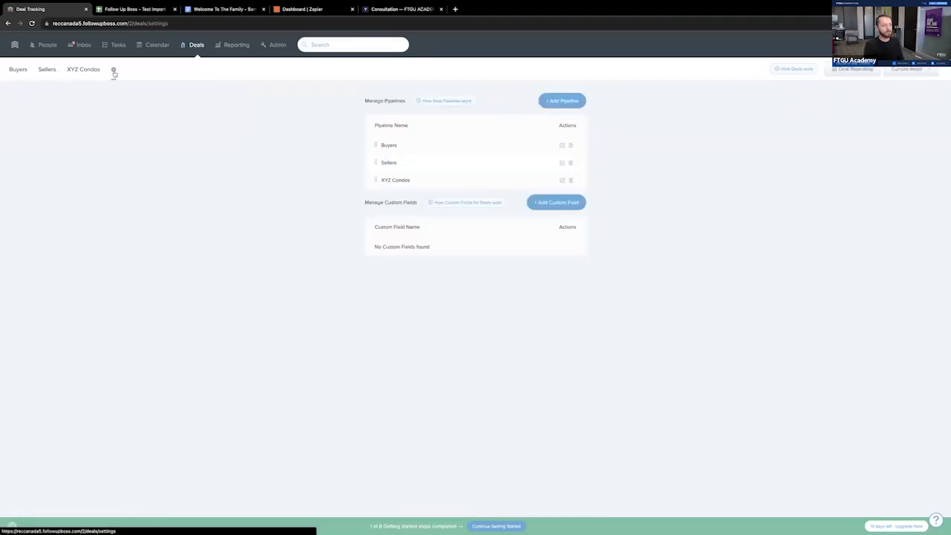
{"action": "left_click", "coordinate": [563, 103]}
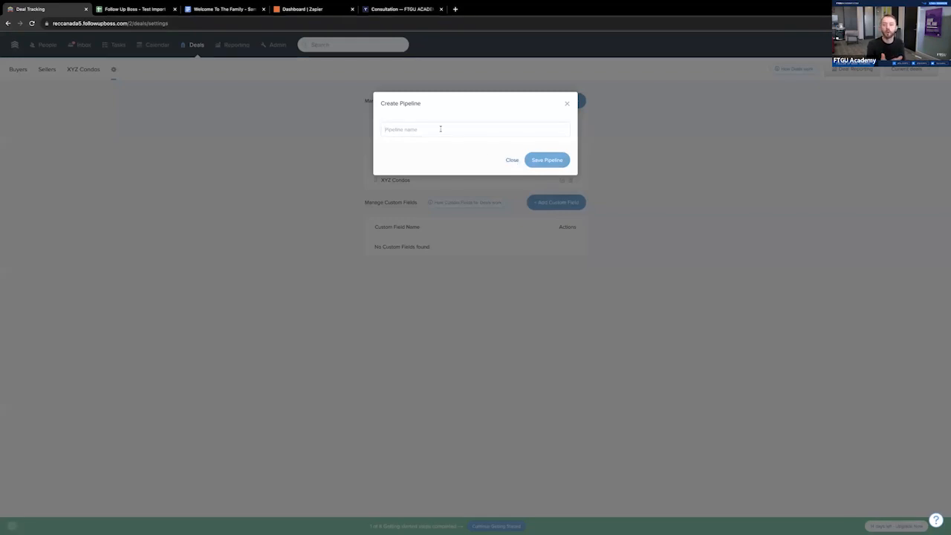
{"action": "left_click", "coordinate": [513, 160]}
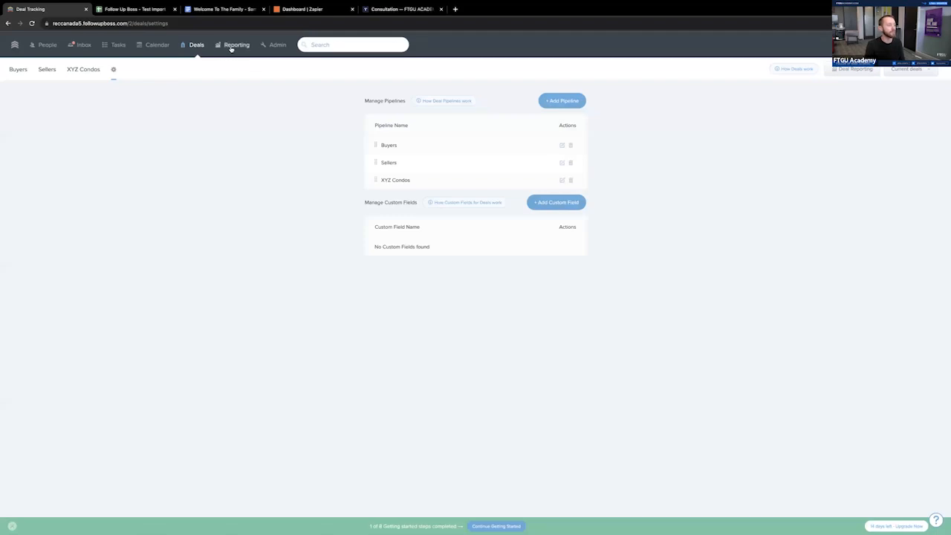
- Look over the reporting overview and the admin overview
{"action": "left_click", "coordinate": [236, 47]}
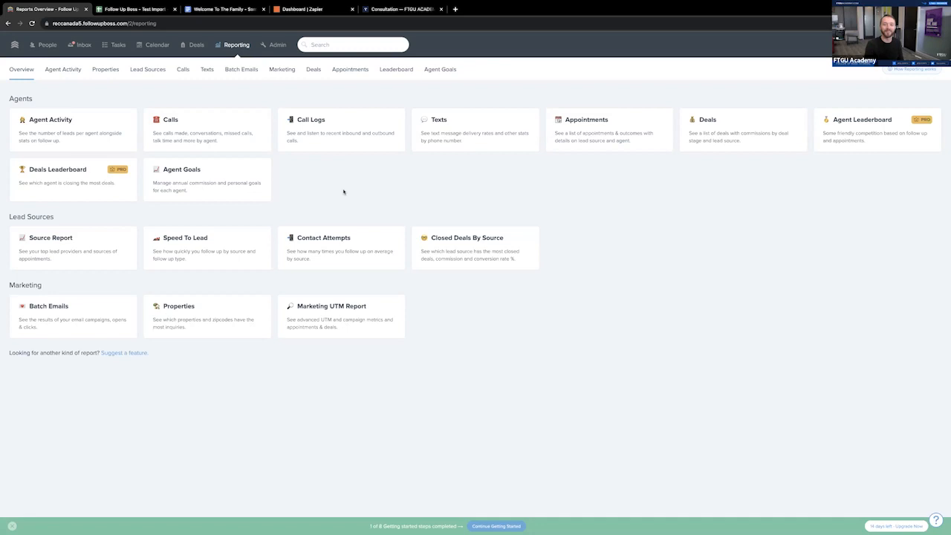
{"action": "left_click", "coordinate": [274, 46]}
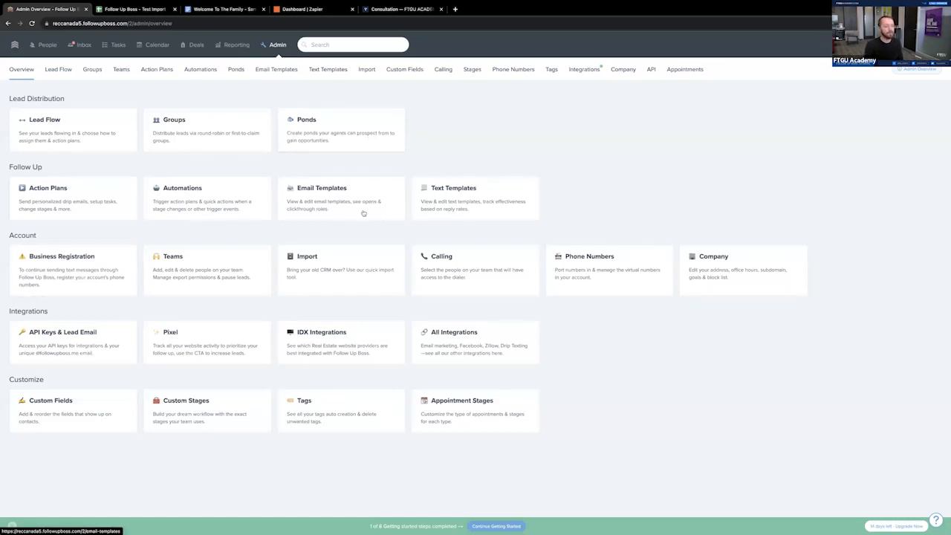
- Start a new email template, then select the subject text "Welcome to the Family!" in the sample onboarding document for copying
{"action": "left_click", "coordinate": [333, 193]}
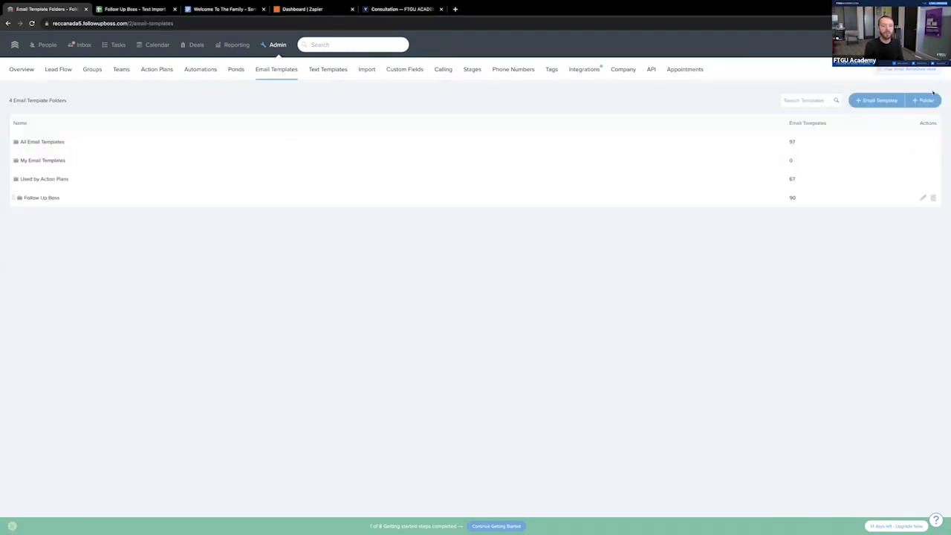
{"action": "left_click", "coordinate": [880, 101]}
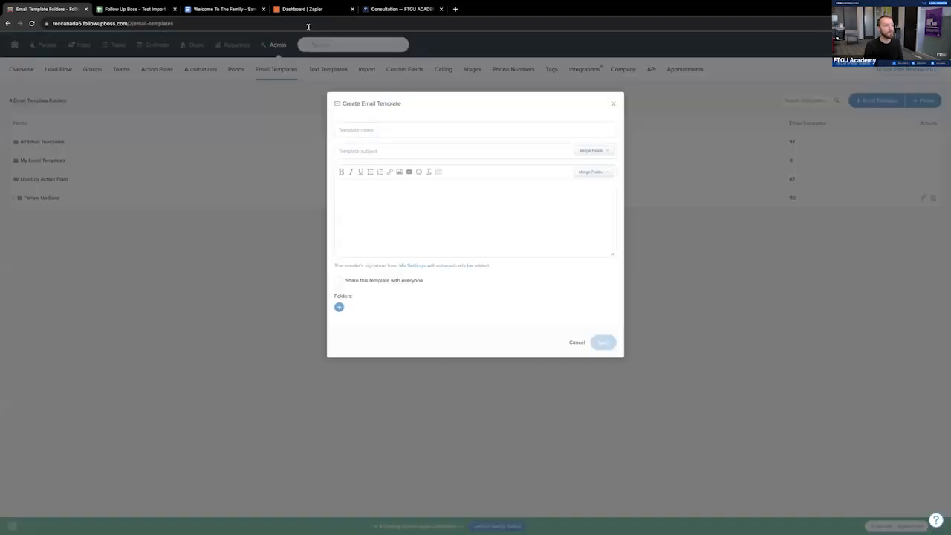
{"action": "left_click", "coordinate": [206, 8]}
{"action": "scroll", "coordinate": [441, 192], "scroll_direction": "down", "scroll_amount": 6}
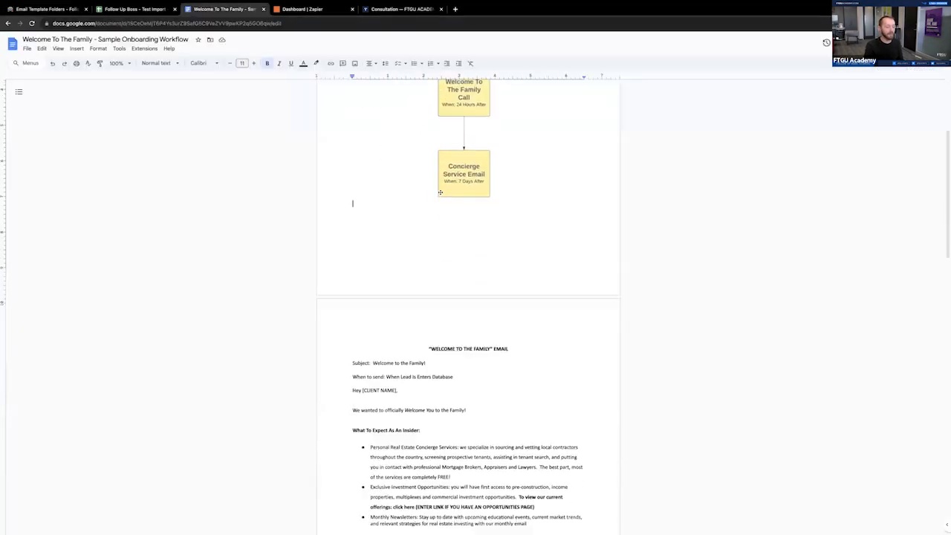
{"action": "scroll", "coordinate": [441, 193], "scroll_direction": "down", "scroll_amount": 2}
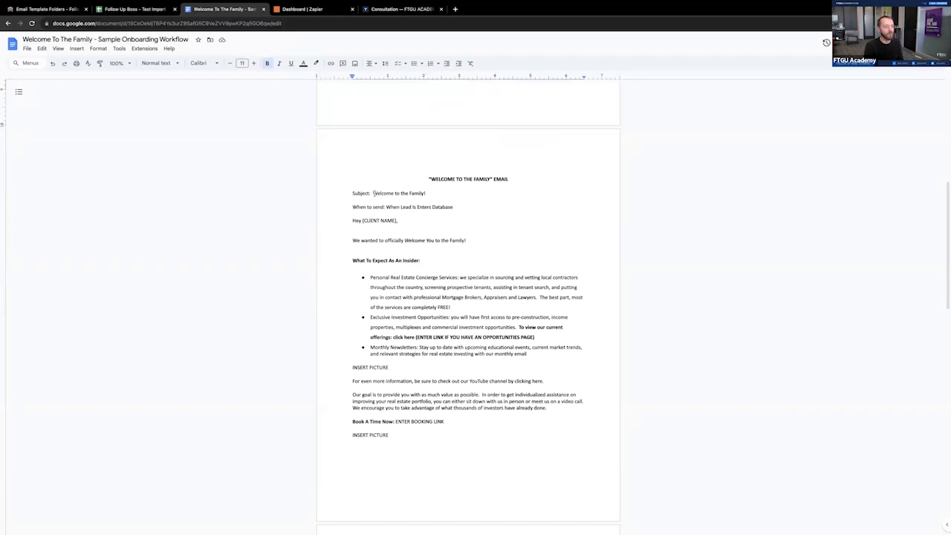
{"action": "left_click_drag", "start_coordinate": [372, 193], "coordinate": [425, 195]}
{"action": "key", "text": "ctrl+c"}
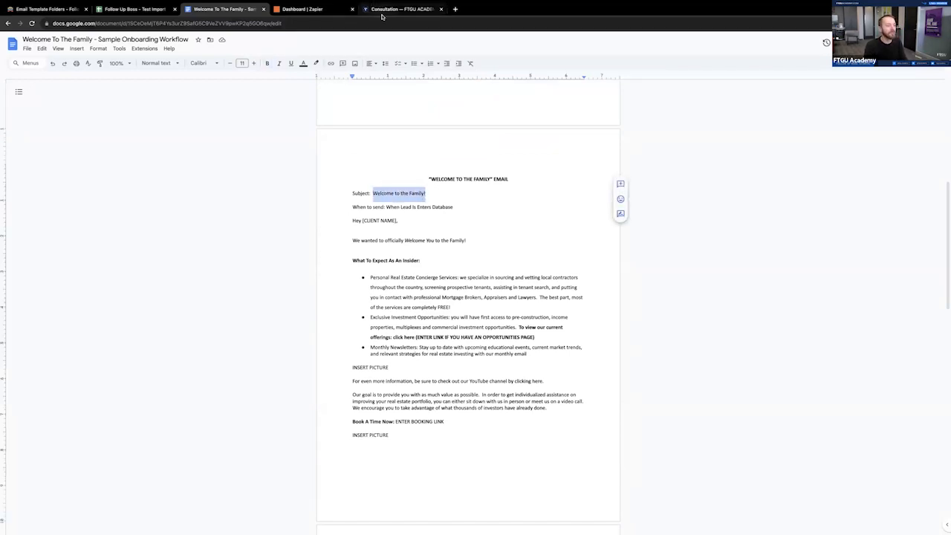
- Set both the name and the subject of the new email template to "Welcome to the Family!"
{"action": "left_click", "coordinate": [122, 9]}
{"action": "left_click", "coordinate": [70, 9]}
{"action": "left_click_drag", "start_coordinate": [209, 9], "coordinate": [127, 10]}
{"action": "left_click", "coordinate": [73, 11]}
{"action": "key", "text": "ctrl+v"}
{"action": "left_click", "coordinate": [391, 151]}
{"action": "key", "text": "ctrl+v"}
{"action": "left_click", "coordinate": [375, 198]}
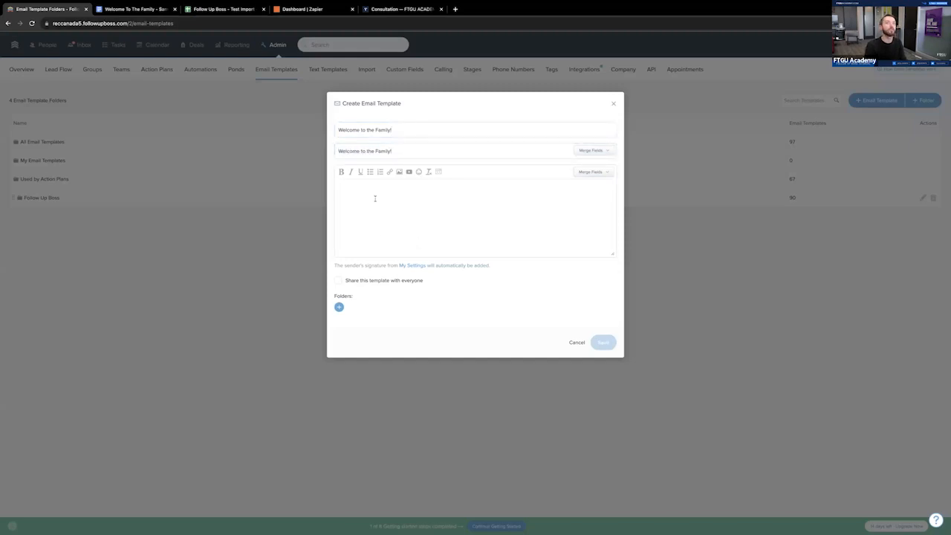
{"action": "left_click", "coordinate": [399, 152]}
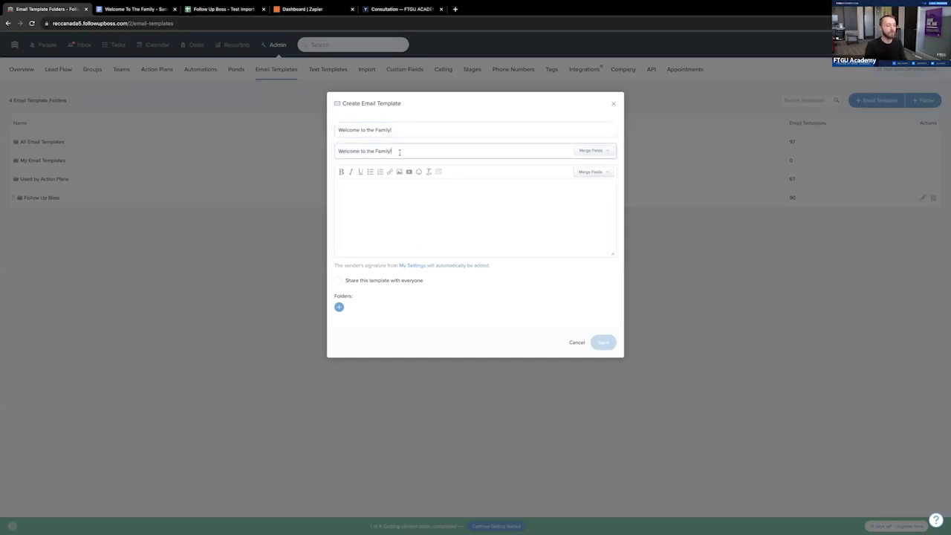
- Copy the welcome email's body from the onboarding document, from "Hey [CLIENT NAME]," through the last INSERT PICTURE line
{"action": "left_click", "coordinate": [403, 200]}
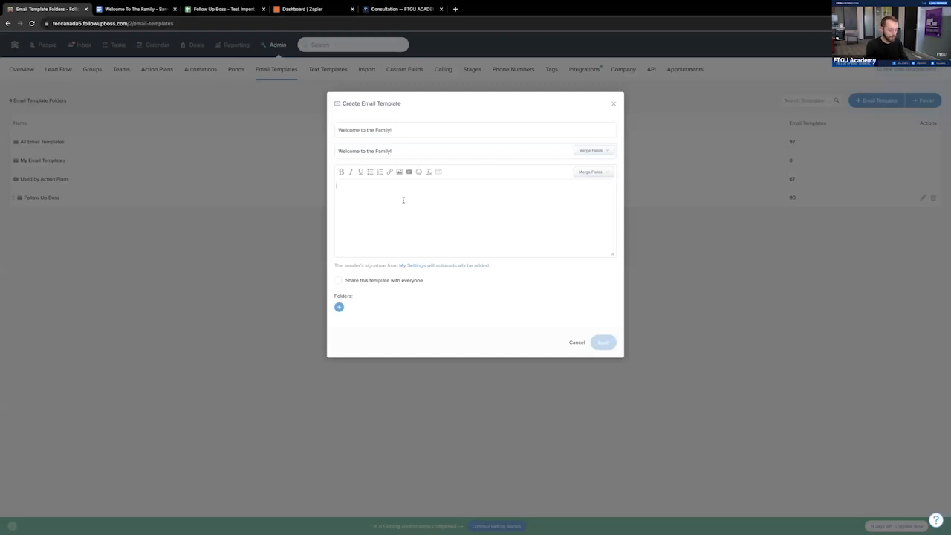
{"action": "left_click", "coordinate": [162, 6]}
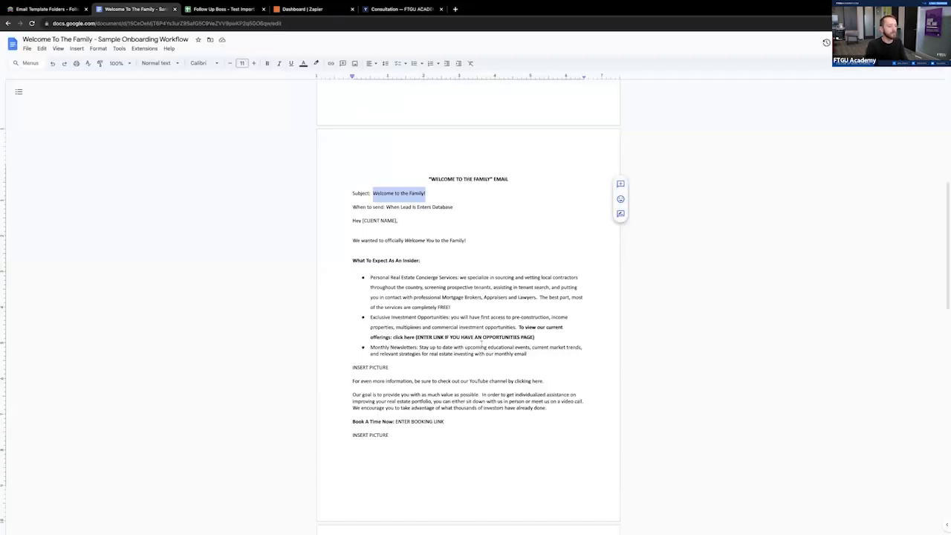
{"action": "left_click", "coordinate": [362, 232]}
{"action": "left_click_drag", "start_coordinate": [353, 221], "coordinate": [474, 434]}
{"action": "right_click", "coordinate": [433, 347]}
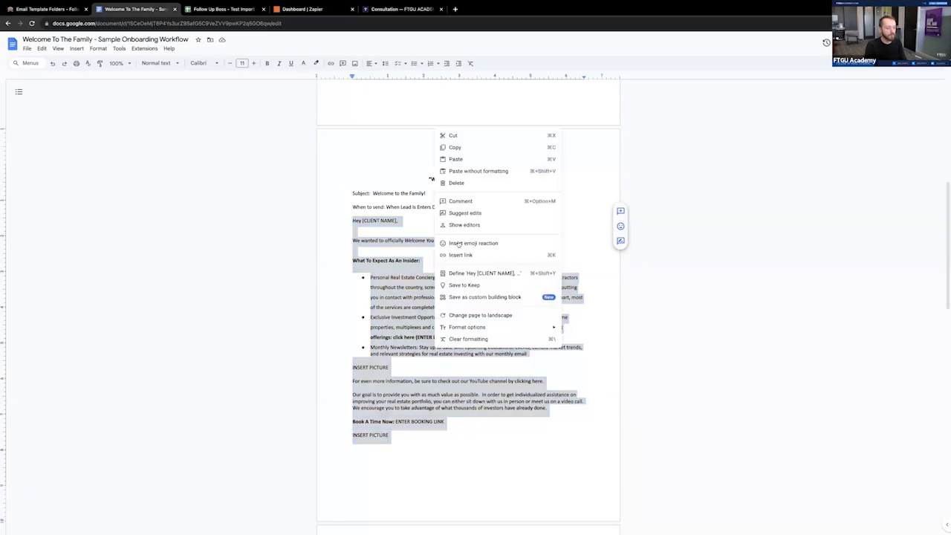
{"action": "left_click", "coordinate": [461, 148]}
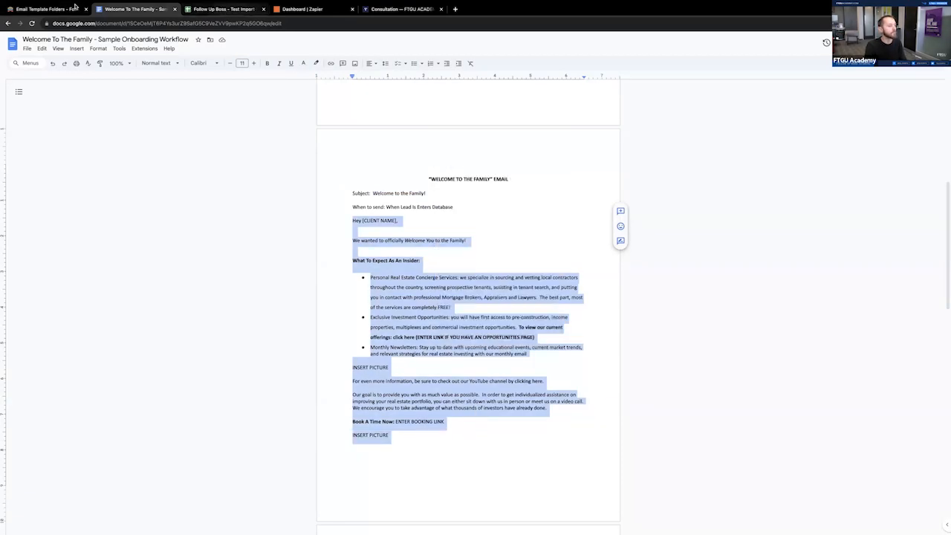
- Paste the copied welcome email text into the template body without its source formatting
{"action": "left_click", "coordinate": [227, 8]}
{"action": "left_click", "coordinate": [43, 9]}
{"action": "left_click", "coordinate": [418, 227]}
{"action": "key", "text": "ctrl+v"}
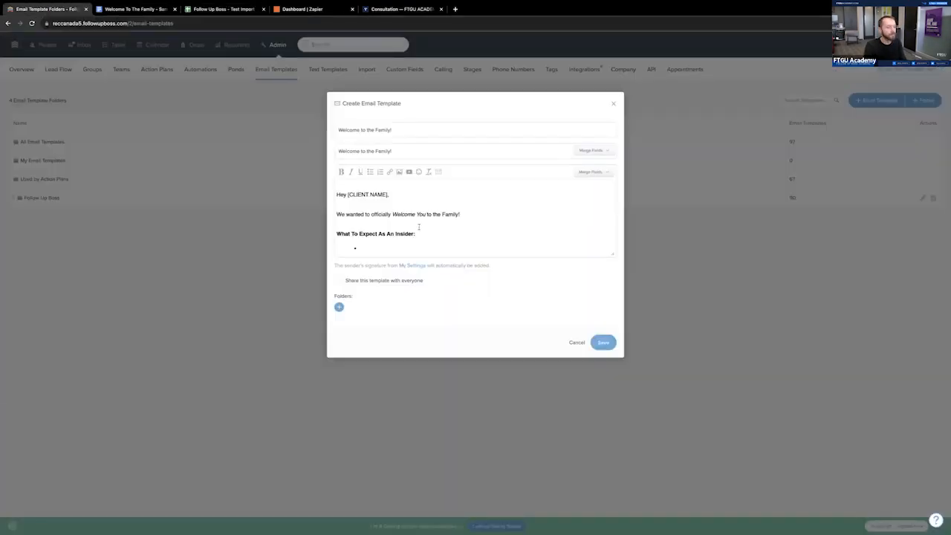
{"action": "key", "text": "ctrl+z"}
{"action": "key", "text": "ctrl+shift+v"}
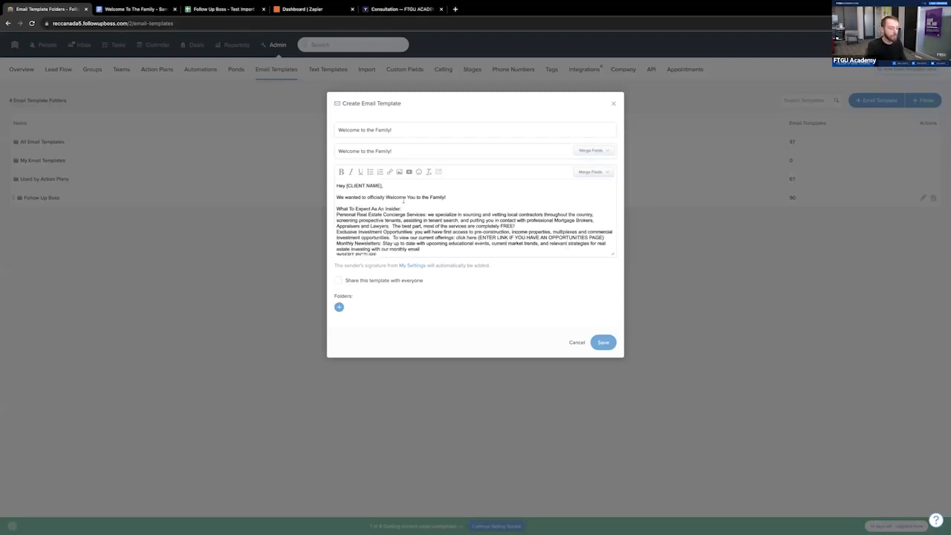
- Replace the [CLIENT NAME] placeholder in the greeting with the Contact first name merge field, followed by a comma
{"action": "left_click_drag", "start_coordinate": [385, 186], "coordinate": [346, 185]}
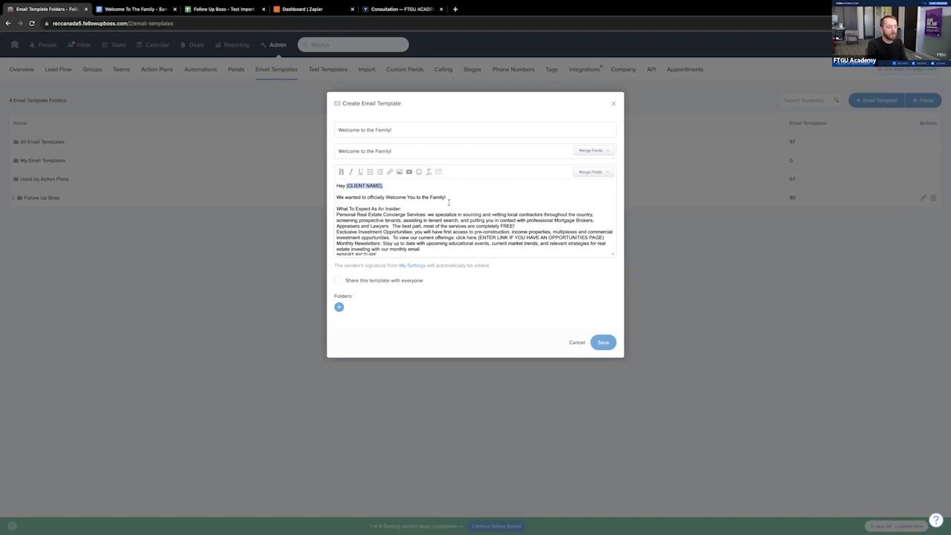
{"action": "key", "text": "BackSpace"}
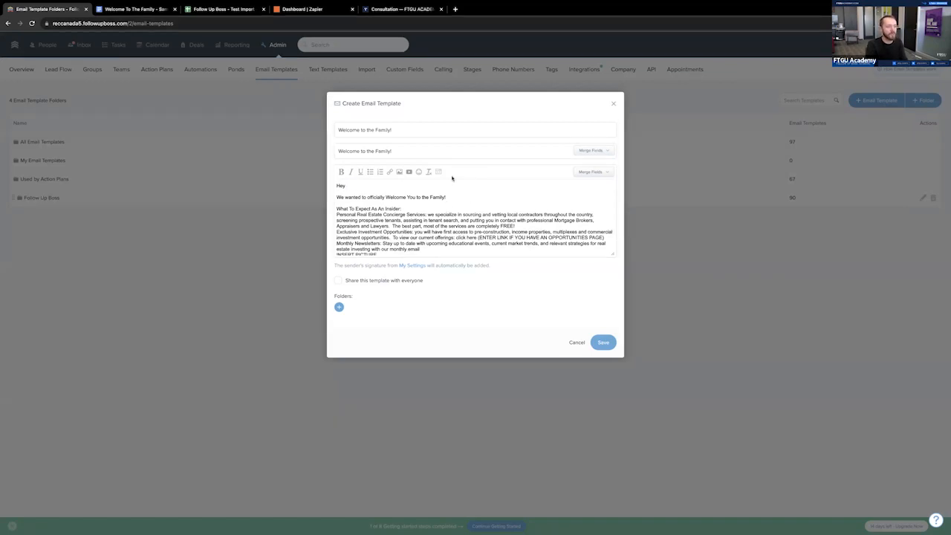
{"action": "left_click", "coordinate": [592, 171]}
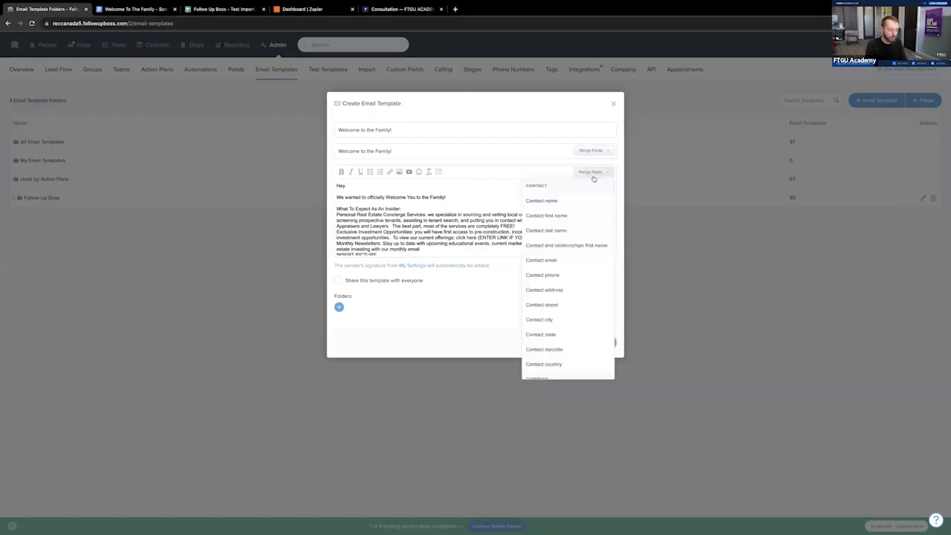
{"action": "left_click", "coordinate": [567, 216]}
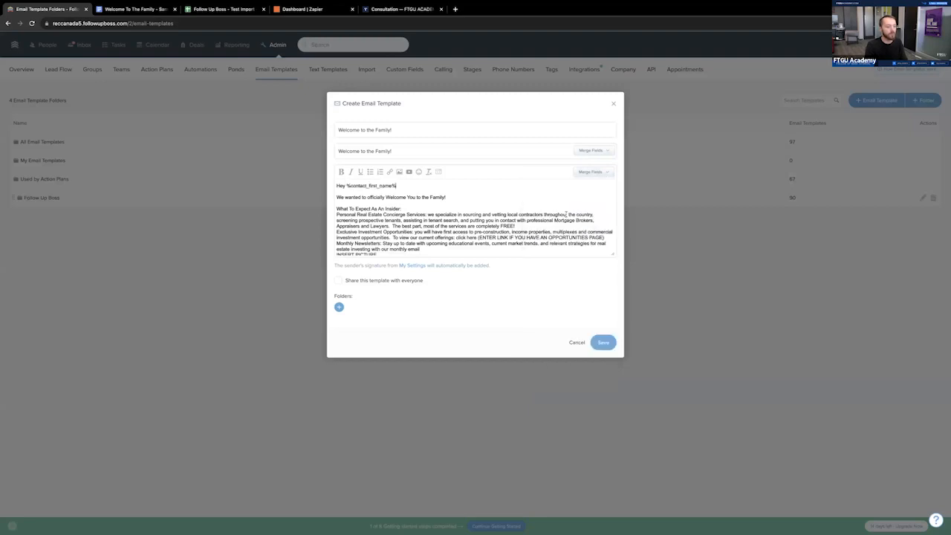
{"action": "left_click", "coordinate": [592, 171]}
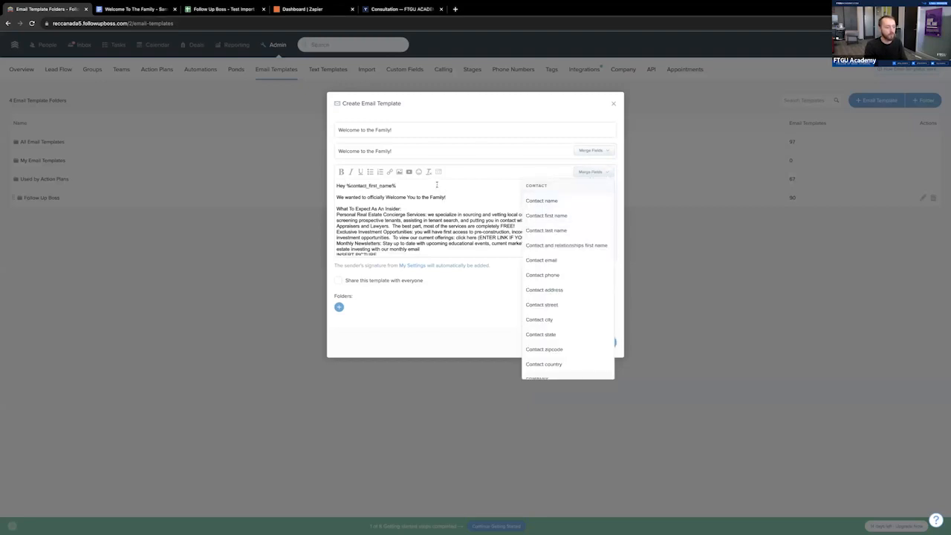
{"action": "type", "text": ","}
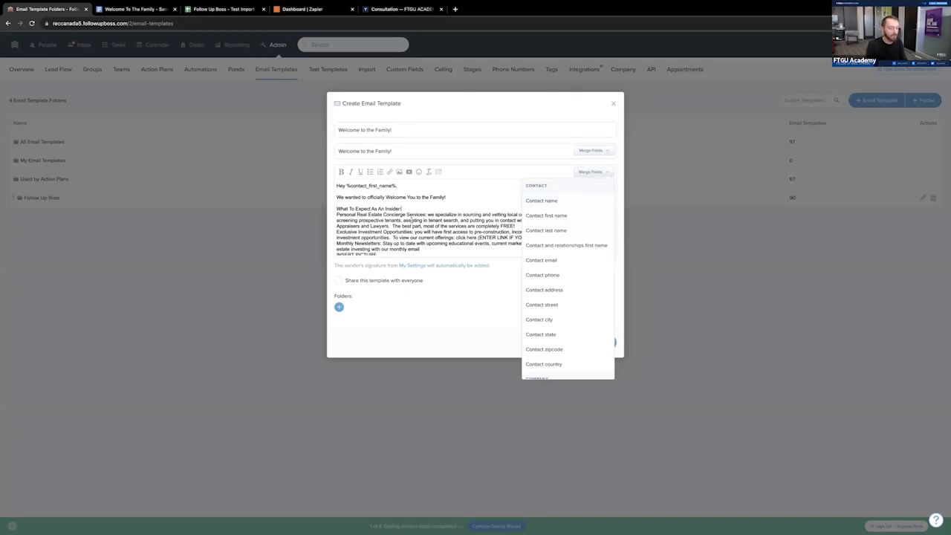
{"action": "key", "text": "Return"}
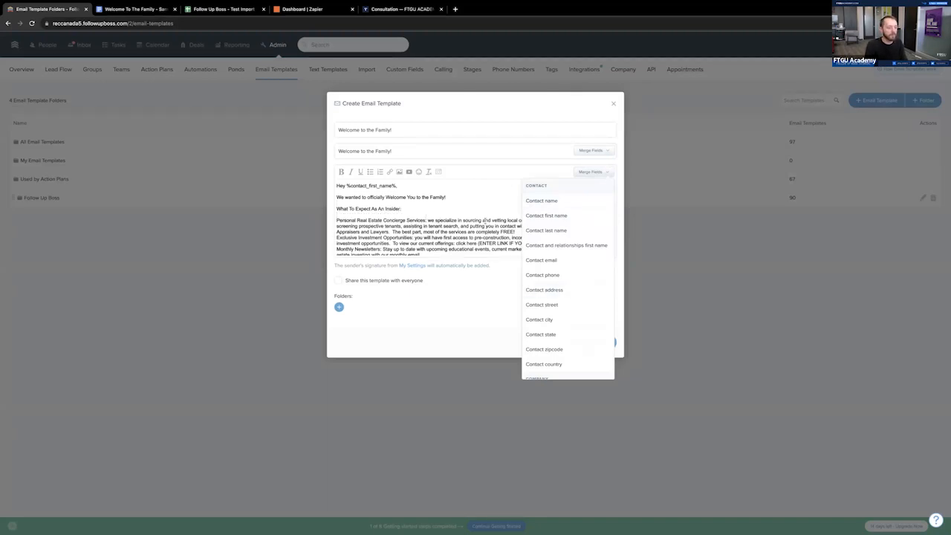
{"action": "left_click", "coordinate": [571, 200]}
{"action": "key", "text": "super+z"}
{"action": "key", "text": "super+z"}
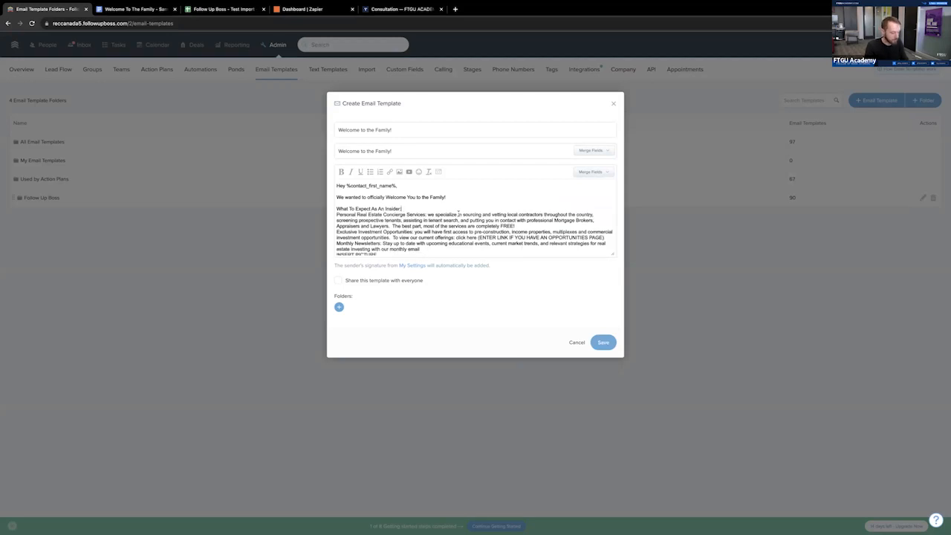
- Add a blank line below the "What To Expect As An Insider:" heading and another below the first INSERT PICTURE line
{"action": "scroll", "coordinate": [459, 213], "scroll_direction": "down", "scroll_amount": 1}
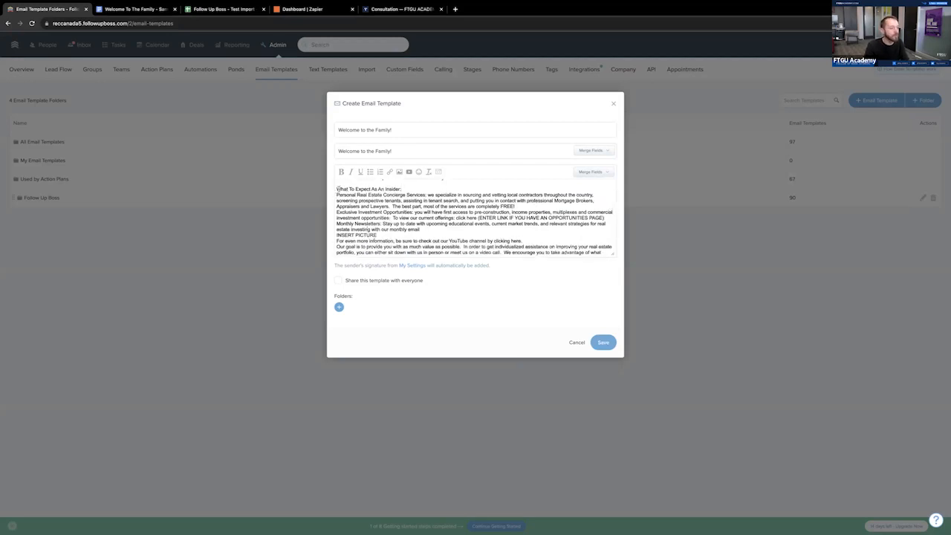
{"action": "left_click", "coordinate": [337, 195]}
{"action": "key", "text": "Return"}
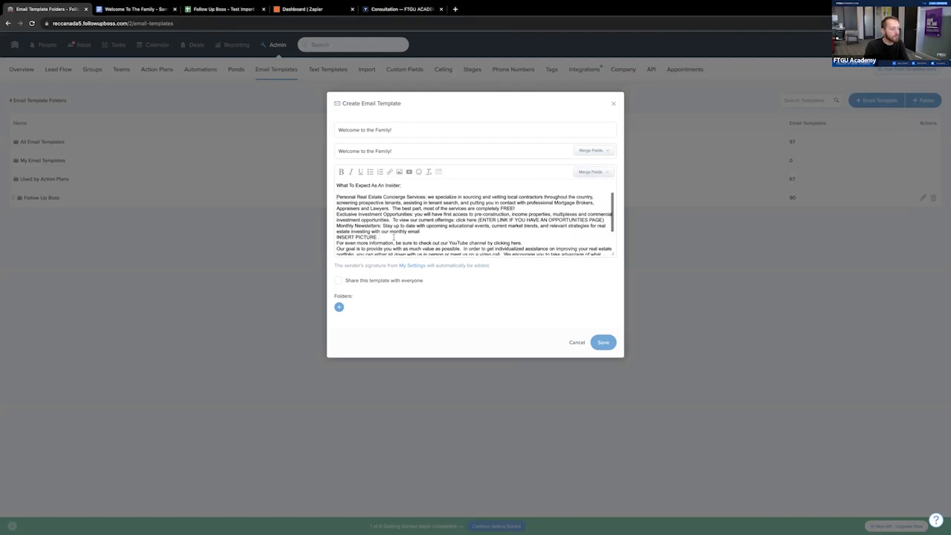
{"action": "left_click", "coordinate": [381, 237]}
{"action": "key", "text": "Return"}
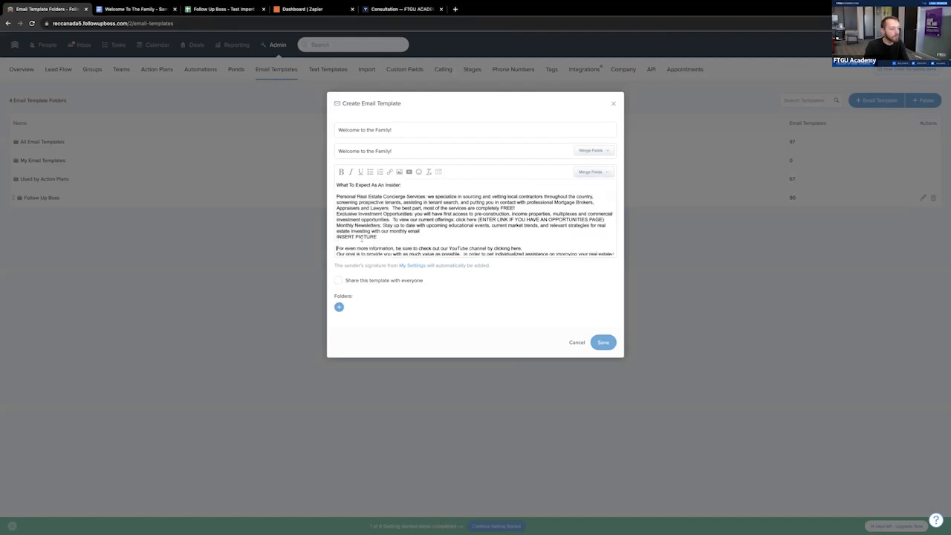
- Format the three benefit paragraphs and the INSERT PICTURE line below them as a bulleted list
{"action": "left_click_drag", "start_coordinate": [384, 238], "coordinate": [328, 200]}
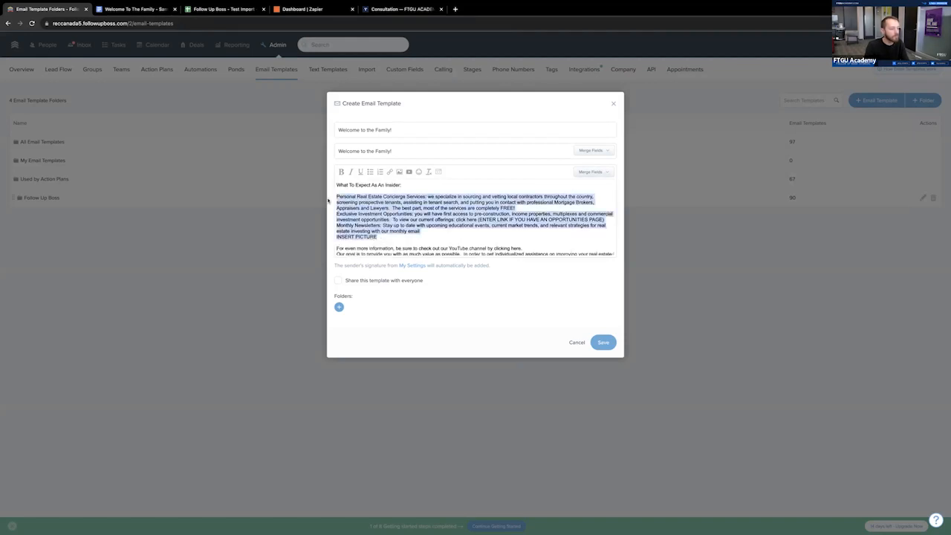
{"action": "left_click", "coordinate": [370, 172]}
{"action": "left_click", "coordinate": [357, 213]}
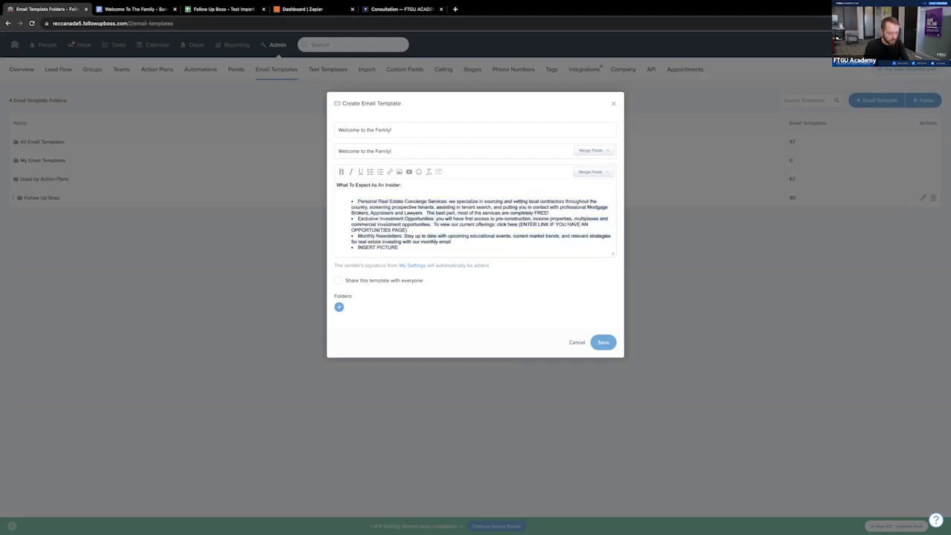
- Remove the bullets from the three benefit paragraphs and separate the paragraphs with blank lines
{"action": "key", "text": "BackSpace"}
{"action": "key", "text": "Return"}
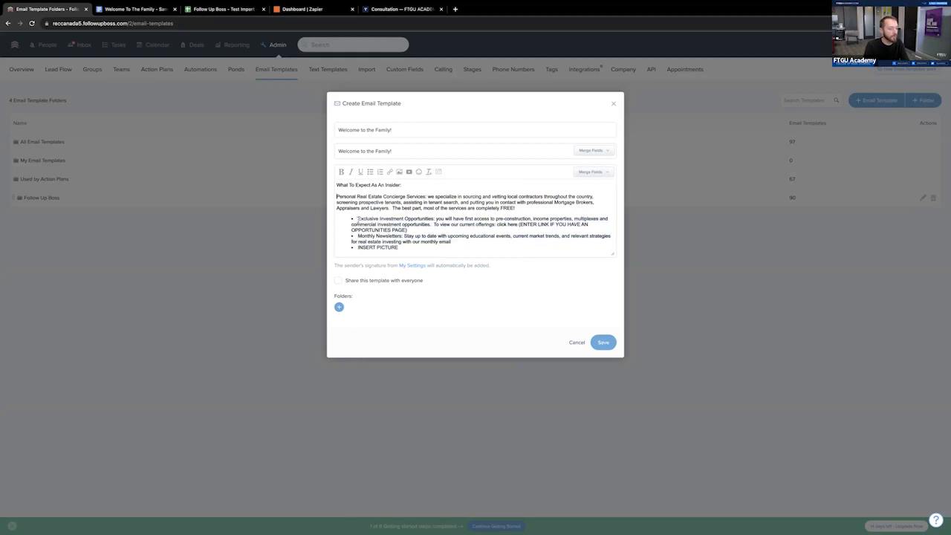
{"action": "left_click", "coordinate": [358, 219]}
{"action": "key", "text": "BackSpace"}
{"action": "key", "text": "Return"}
{"action": "key", "text": "Return"}
{"action": "left_click", "coordinate": [358, 235]}
{"action": "key", "text": "BackSpace"}
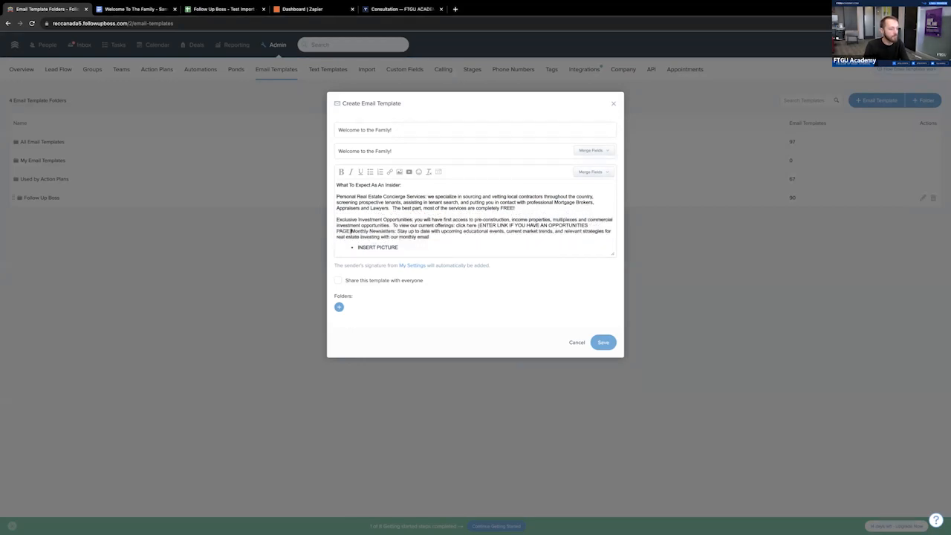
{"action": "key", "text": "Return"}
{"action": "key", "text": "Return"}
- Take the first INSERT PICTURE line out of the bulleted list and delete its placeholder text
{"action": "left_click", "coordinate": [359, 252]}
{"action": "key", "text": "BackSpace"}
{"action": "key", "text": "Return"}
{"action": "key", "text": "BackSpace"}
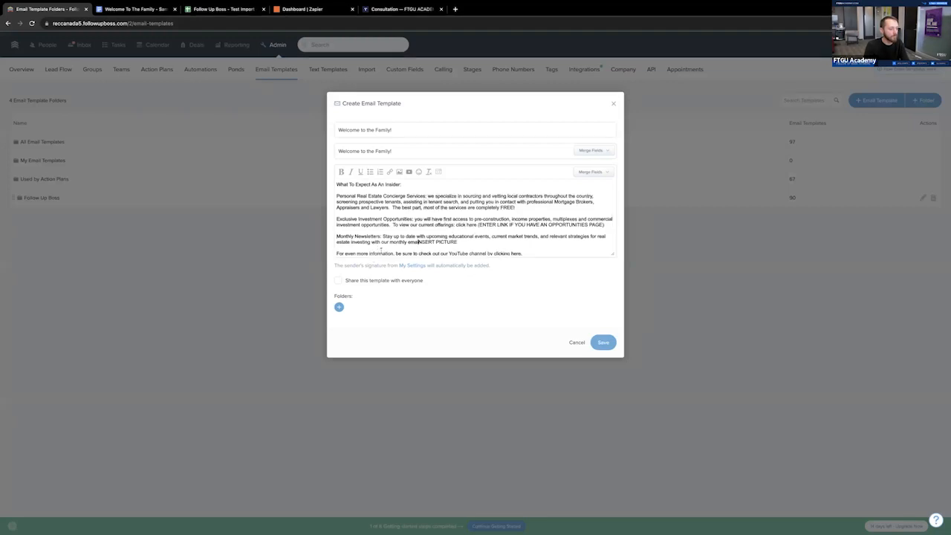
{"action": "type", "text": "l"}
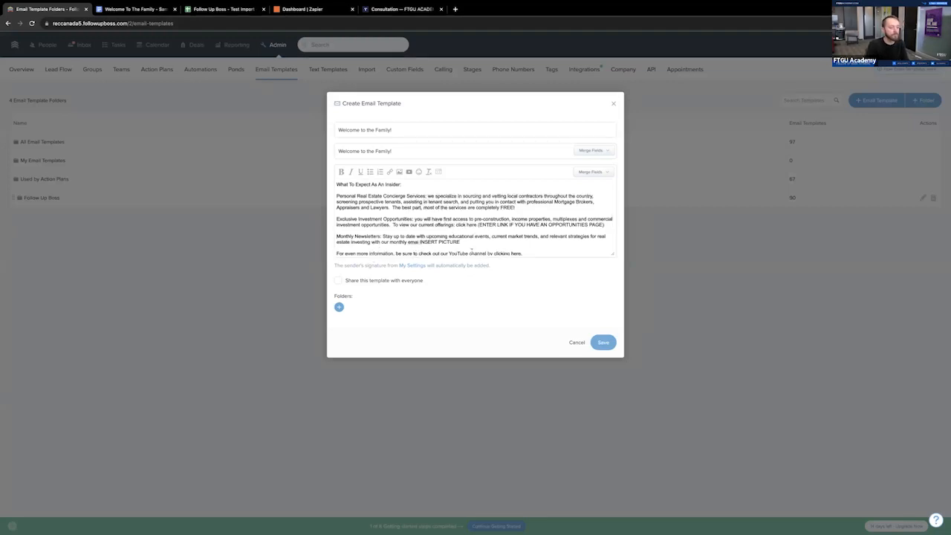
{"action": "left_click_drag", "start_coordinate": [459, 242], "coordinate": [418, 242]}
{"action": "key", "text": "BackSpace"}
- Format only the three benefit paragraphs as a bulleted list and delete the empty bullets between them
{"action": "left_click_drag", "start_coordinate": [435, 243], "coordinate": [336, 196]}
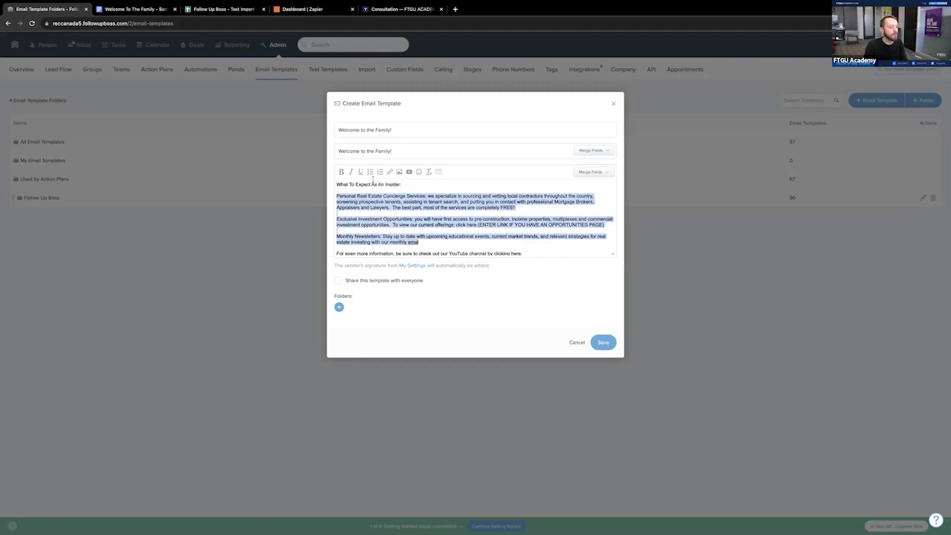
{"action": "left_click", "coordinate": [371, 172]}
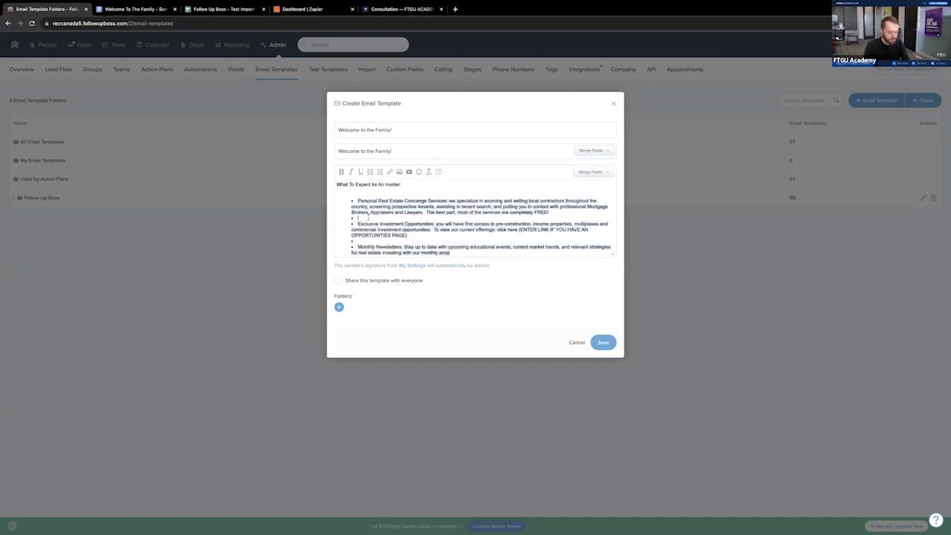
{"action": "left_click", "coordinate": [359, 235]}
{"action": "key", "text": "BackSpace"}
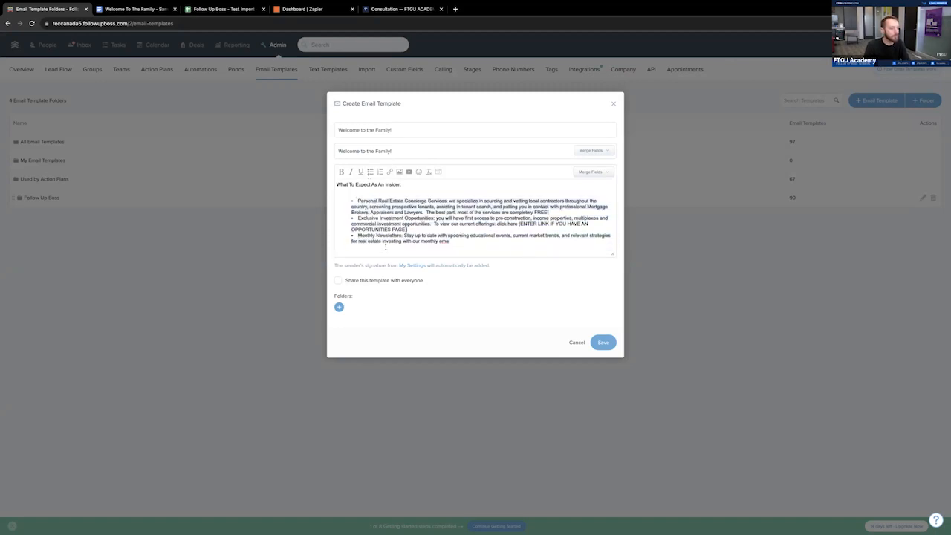
- Insert blank lines between the YouTube sentence, the goal paragraph, the booking link line and the closing INSERT PICTURE line
{"action": "scroll", "coordinate": [349, 223], "scroll_direction": "down", "scroll_amount": 2}
{"action": "left_click", "coordinate": [523, 222]}
{"action": "key", "text": "Return"}
{"action": "scroll", "coordinate": [465, 234], "scroll_direction": "down", "scroll_amount": 1}
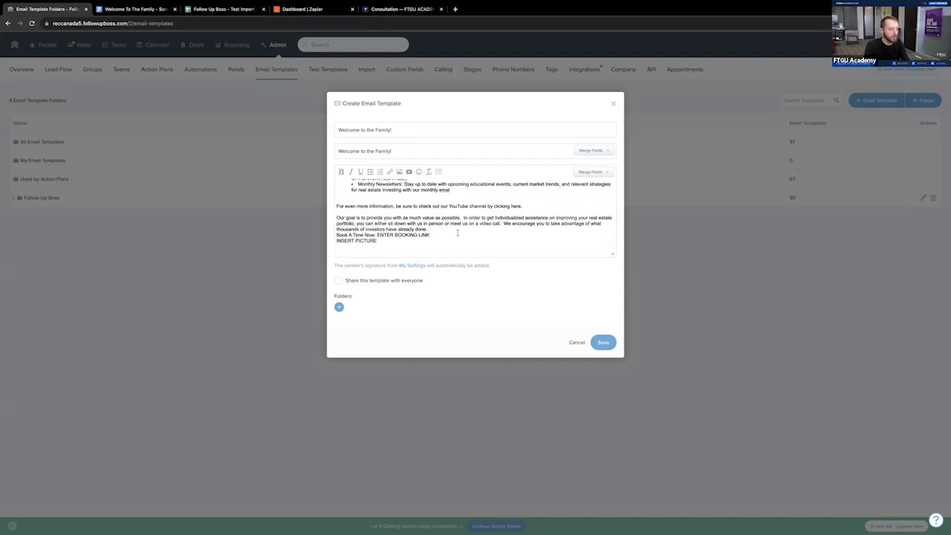
{"action": "left_click", "coordinate": [430, 235]}
{"action": "key", "text": "Return"}
{"action": "left_click", "coordinate": [434, 231]}
{"action": "key", "text": "Return"}
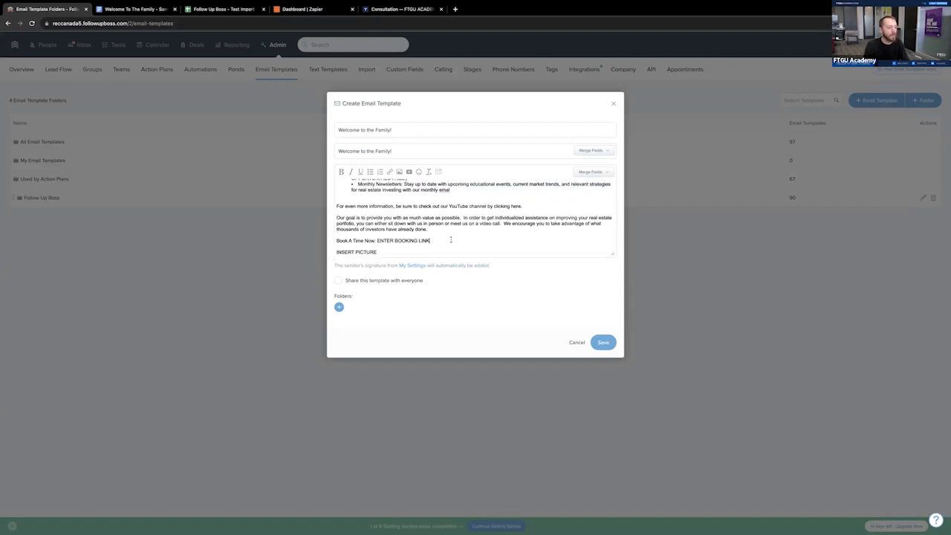
- Replace the ENTER BOOKING LINK placeholder after "Book A Time Now:" with CLICK HERE TO BOOK
{"action": "scroll", "coordinate": [449, 239], "scroll_direction": "up", "scroll_amount": 5}
{"action": "scroll", "coordinate": [446, 238], "scroll_direction": "down", "scroll_amount": 5}
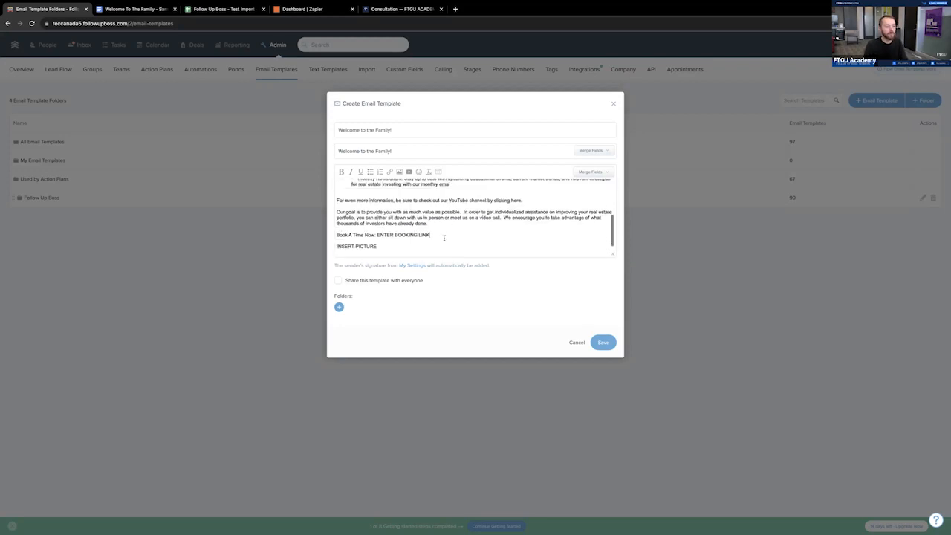
{"action": "left_click_drag", "start_coordinate": [431, 235], "coordinate": [376, 235]}
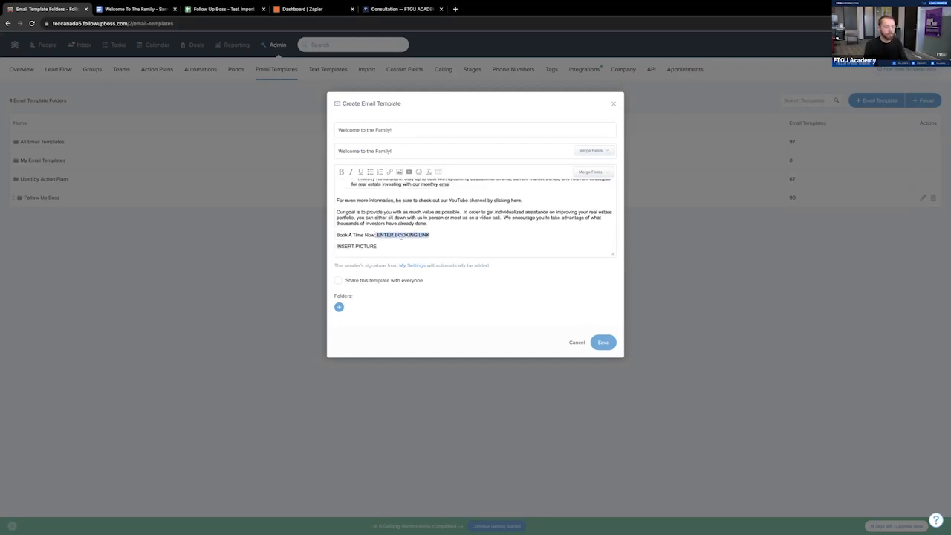
{"action": "key", "text": "BackSpace"}
{"action": "type", "text": "CLICK HERE TO BOOK"}
{"action": "left_click_drag", "start_coordinate": [431, 235], "coordinate": [375, 235]}
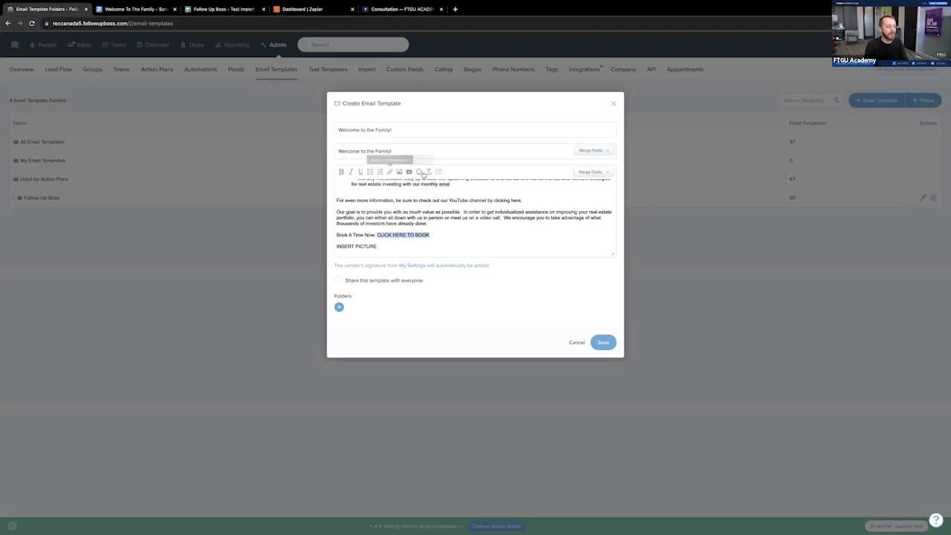
{"action": "left_click", "coordinate": [389, 172]}
{"action": "type", "text": "www"}
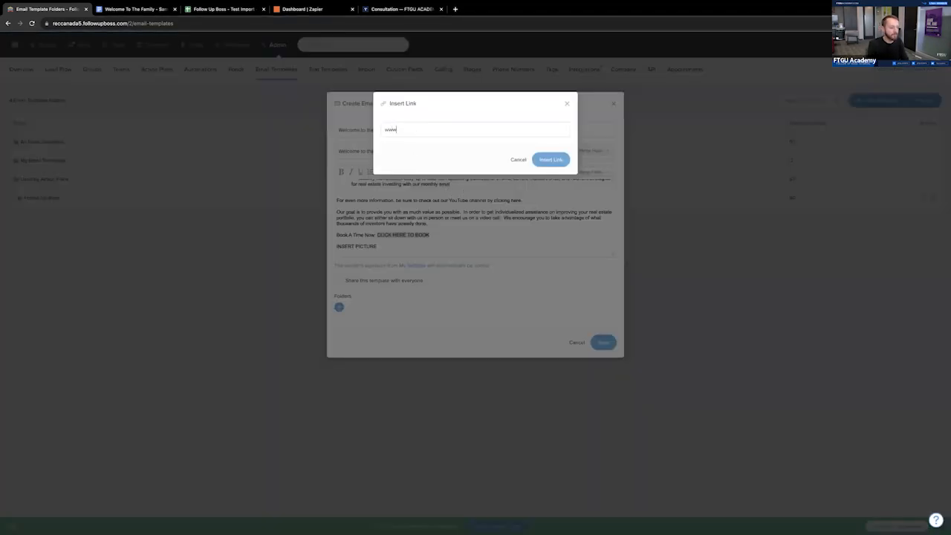
{"action": "type", "text": ".coffeewithrec.com"}
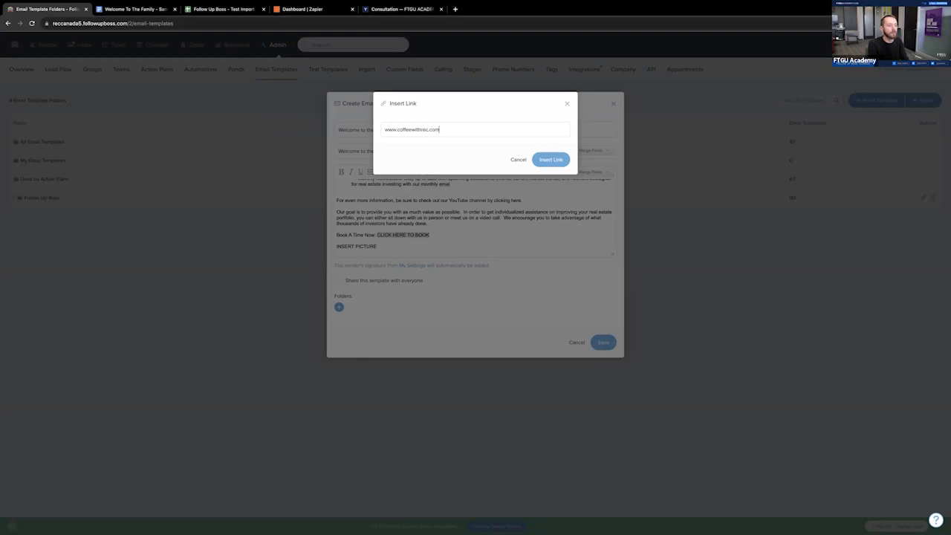
{"action": "left_click", "coordinate": [549, 162]}
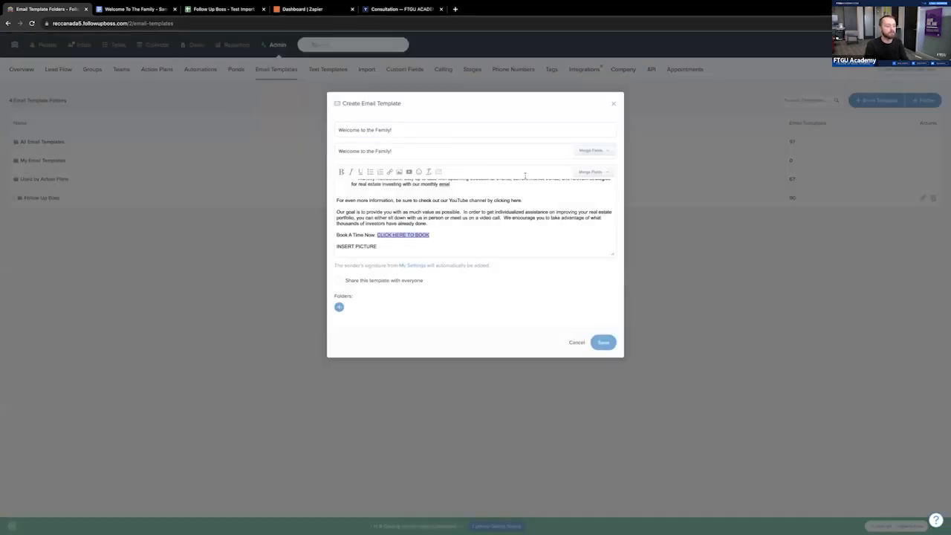
{"action": "left_click", "coordinate": [473, 239]}
{"action": "scroll", "coordinate": [474, 238], "scroll_direction": "up", "scroll_amount": 1}
{"action": "scroll", "coordinate": [485, 232], "scroll_direction": "down", "scroll_amount": 1}
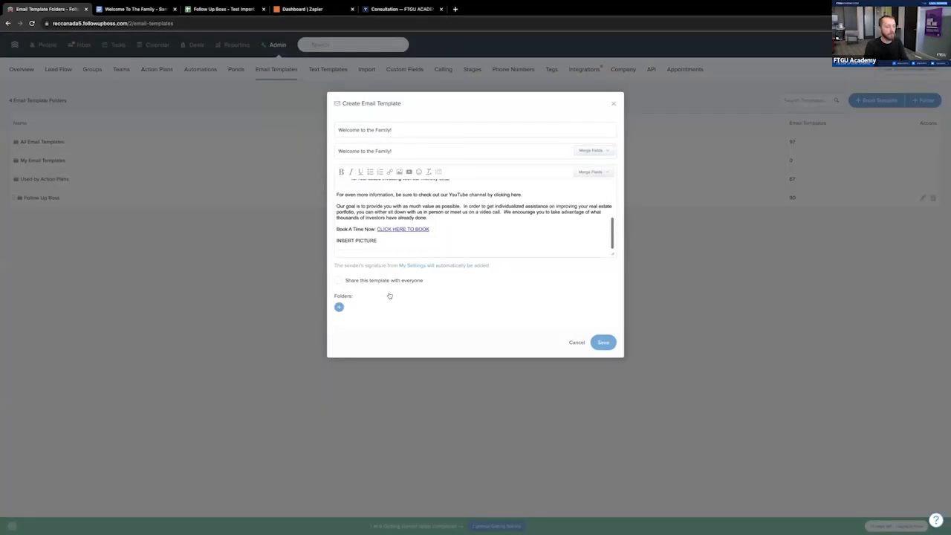
{"action": "left_click", "coordinate": [603, 343]}
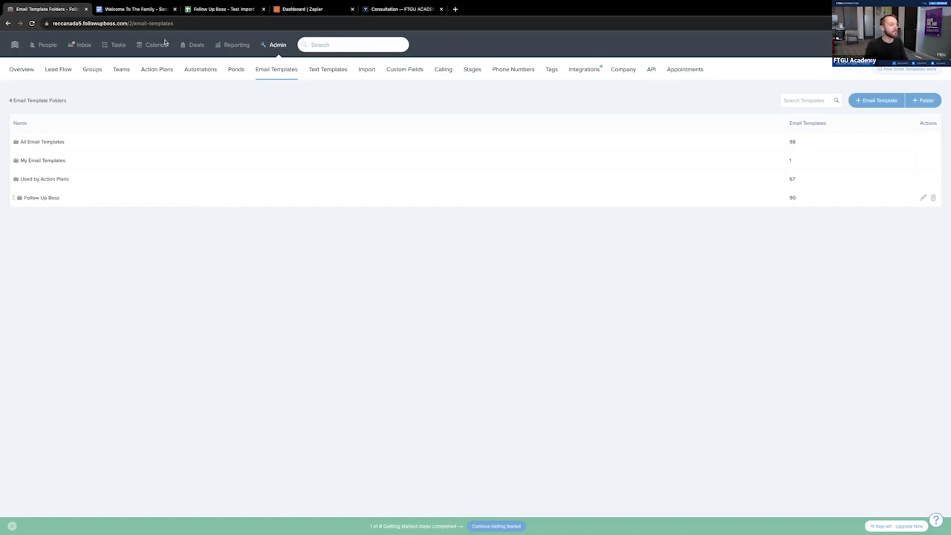
- Start a batch email to everyone in the people list except the Realtor.ca contact in the last row
{"action": "left_click", "coordinate": [47, 45]}
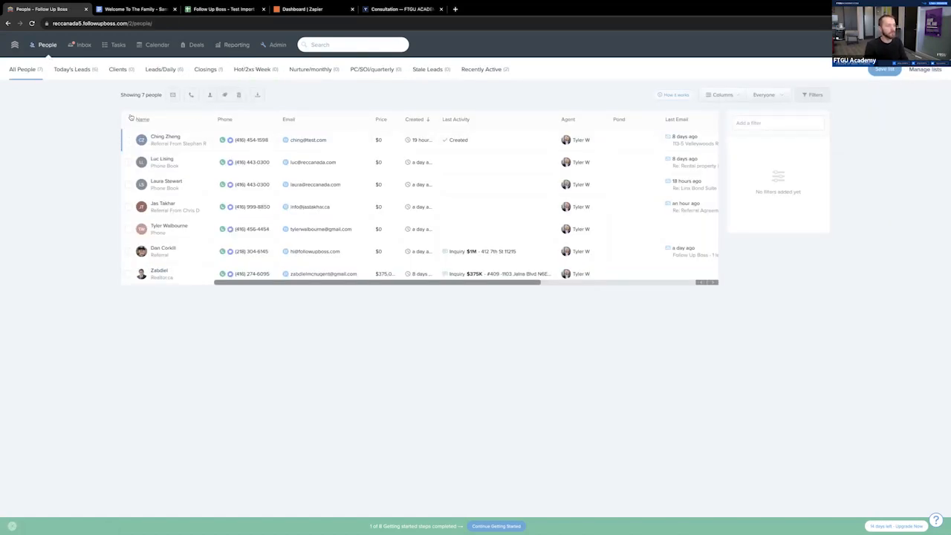
{"action": "left_click", "coordinate": [127, 119]}
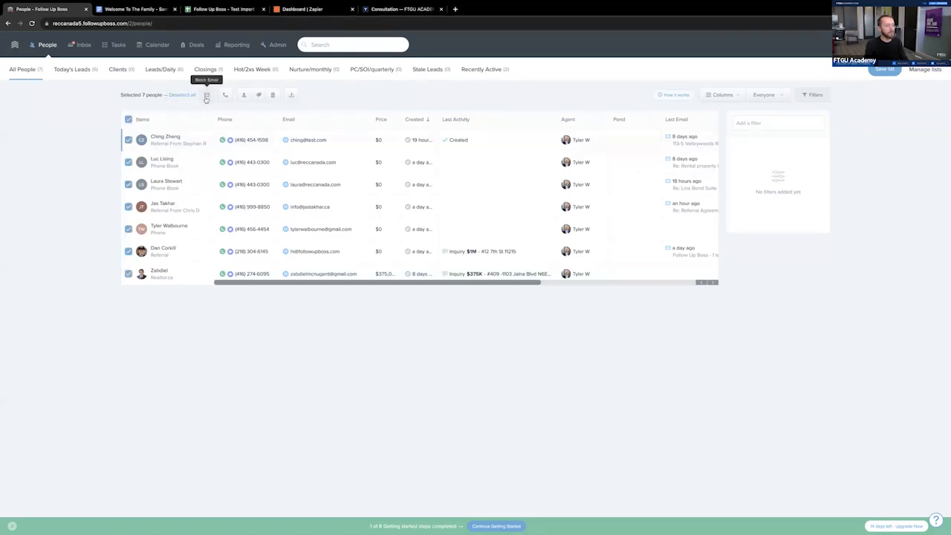
{"action": "left_click", "coordinate": [128, 273]}
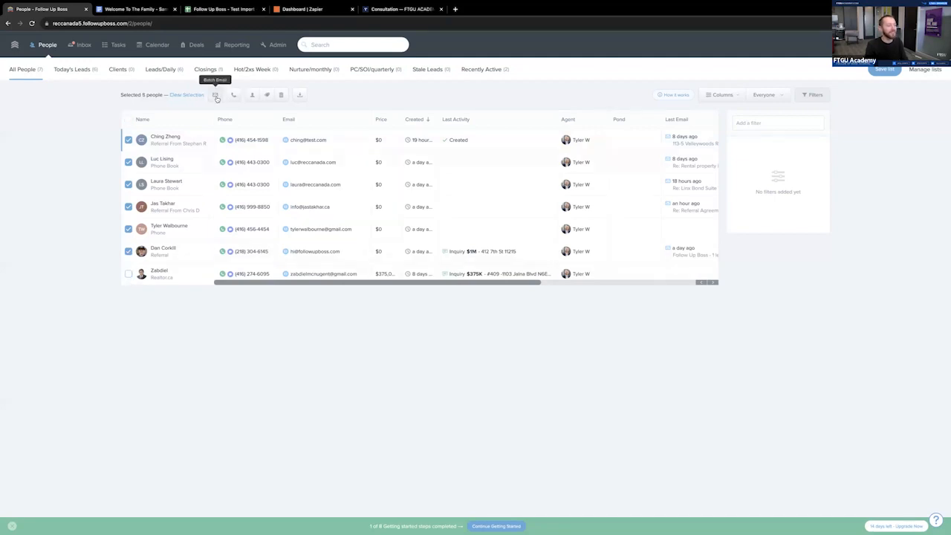
{"action": "left_click", "coordinate": [216, 95]}
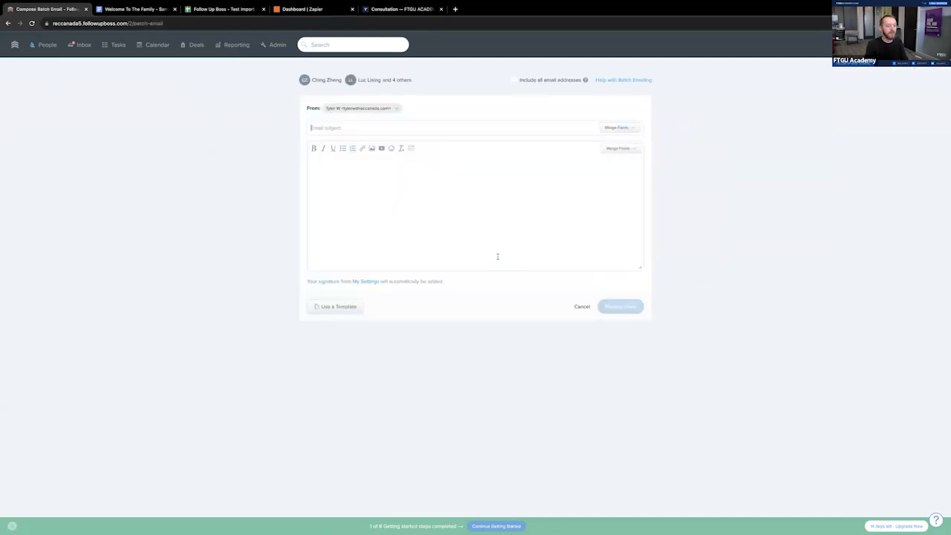
- Fill the batch email with the "Welcome to the Family!" template from My Email Templates
{"action": "left_click", "coordinate": [336, 309]}
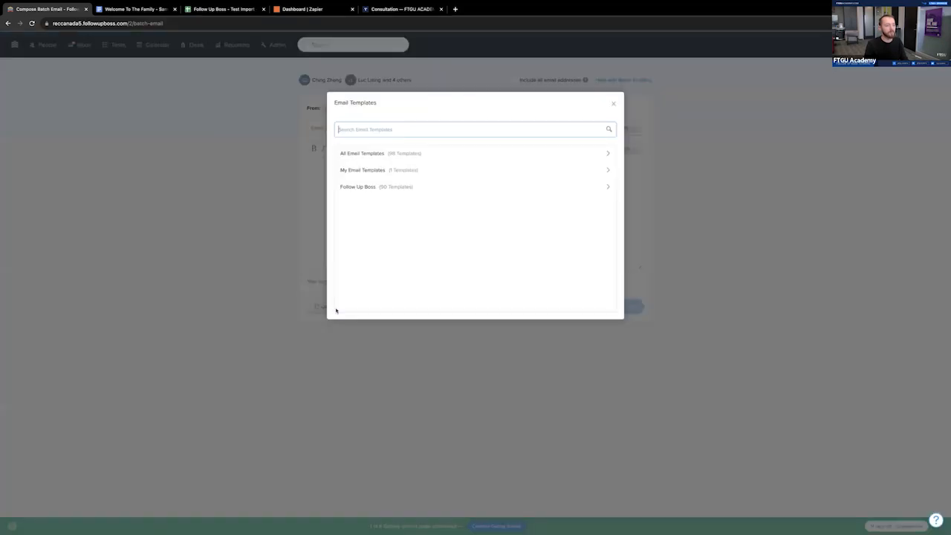
{"action": "left_click", "coordinate": [395, 172]}
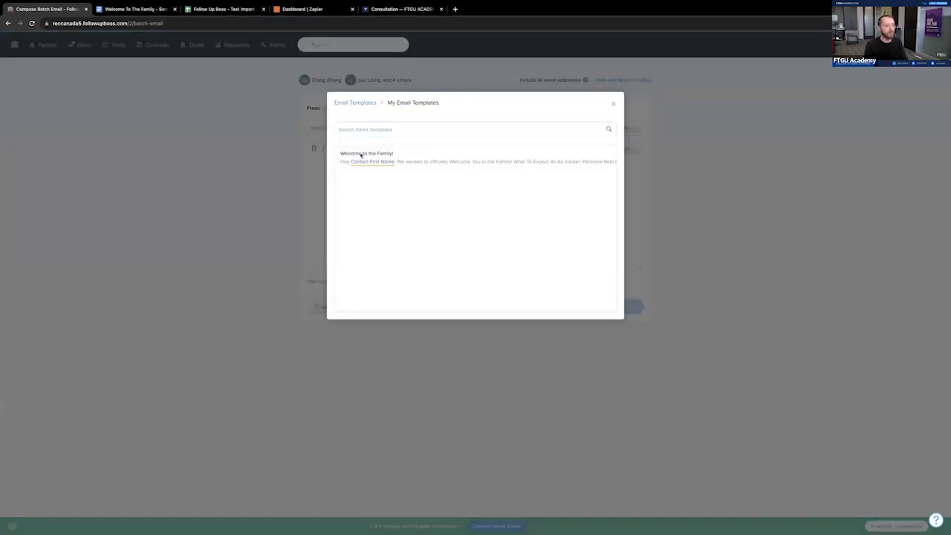
{"action": "left_click", "coordinate": [361, 154]}
{"action": "scroll", "coordinate": [388, 193], "scroll_direction": "down", "scroll_amount": 1}
{"action": "scroll", "coordinate": [388, 193], "scroll_direction": "up", "scroll_amount": 1}
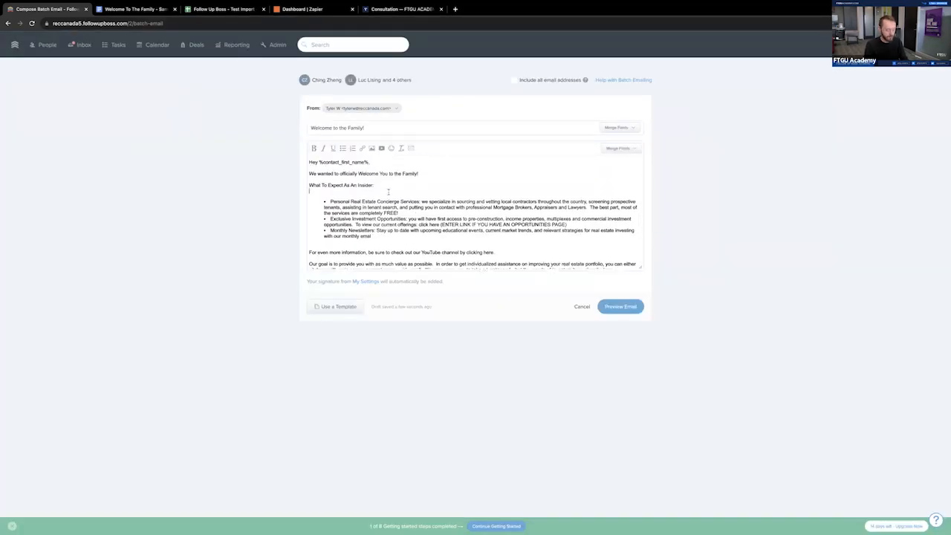
- Delete the extra blank line below the bulleted list in the batch email and preview the message
{"action": "scroll", "coordinate": [388, 192], "scroll_direction": "down", "scroll_amount": 3}
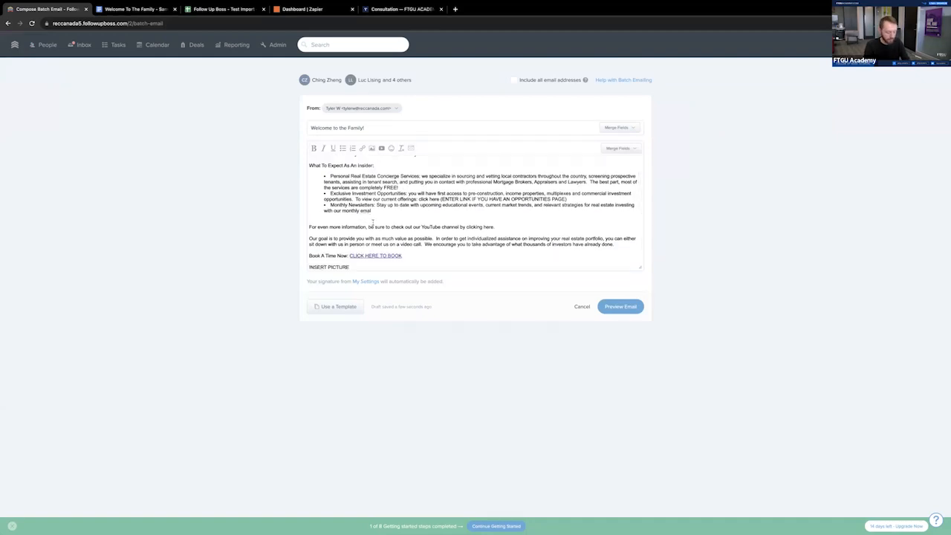
{"action": "left_click", "coordinate": [372, 220]}
{"action": "key", "text": "BackSpace"}
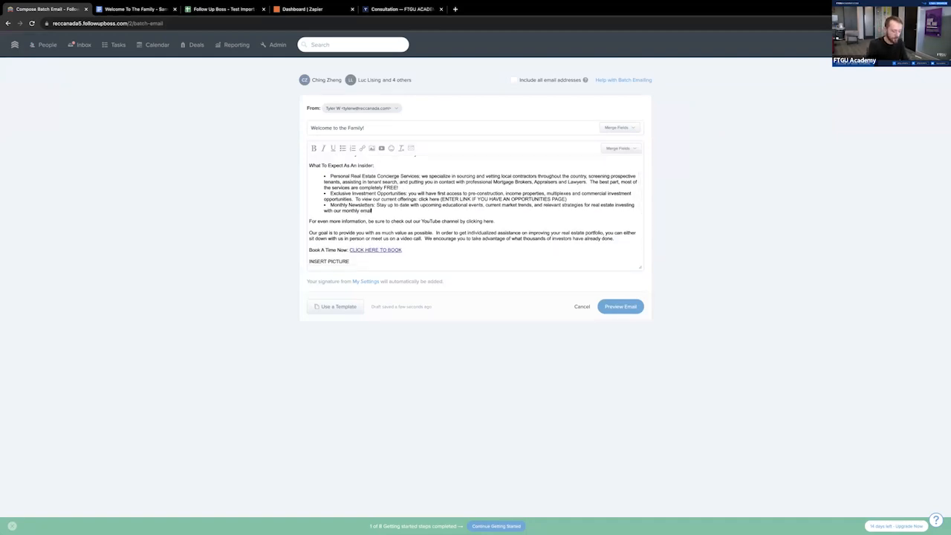
{"action": "left_click", "coordinate": [621, 307]}
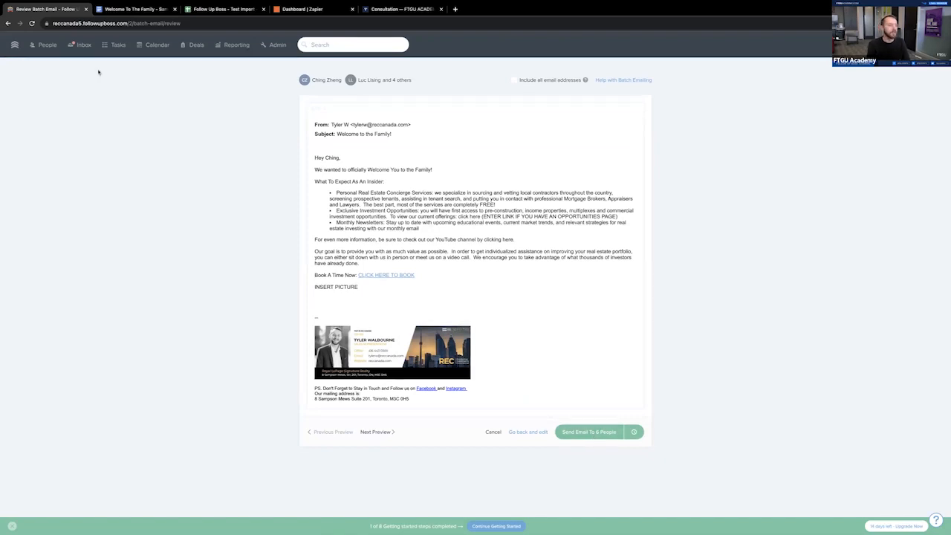
- Dismiss the getting-started banner on the people list and check the batch email draft addressed to all contacts
{"action": "left_click", "coordinate": [44, 45]}
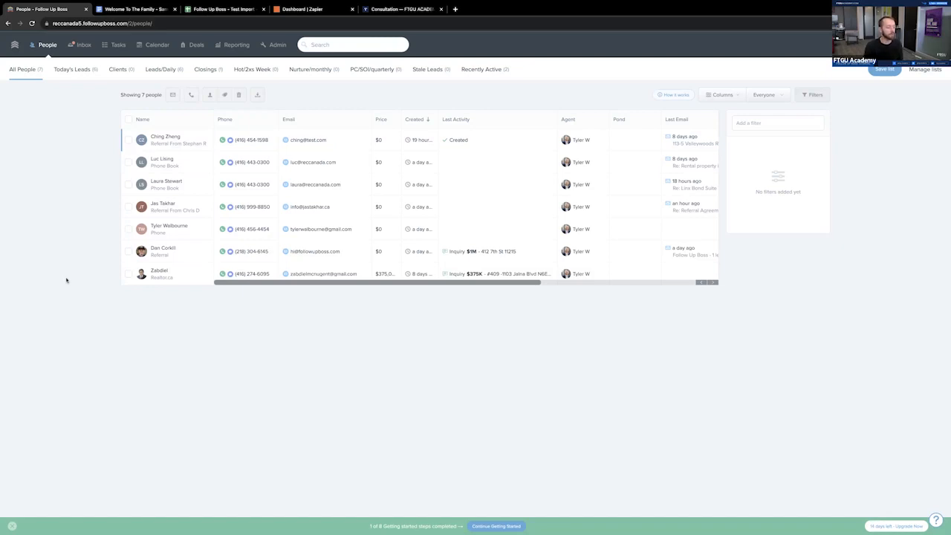
{"action": "left_click", "coordinate": [11, 527]}
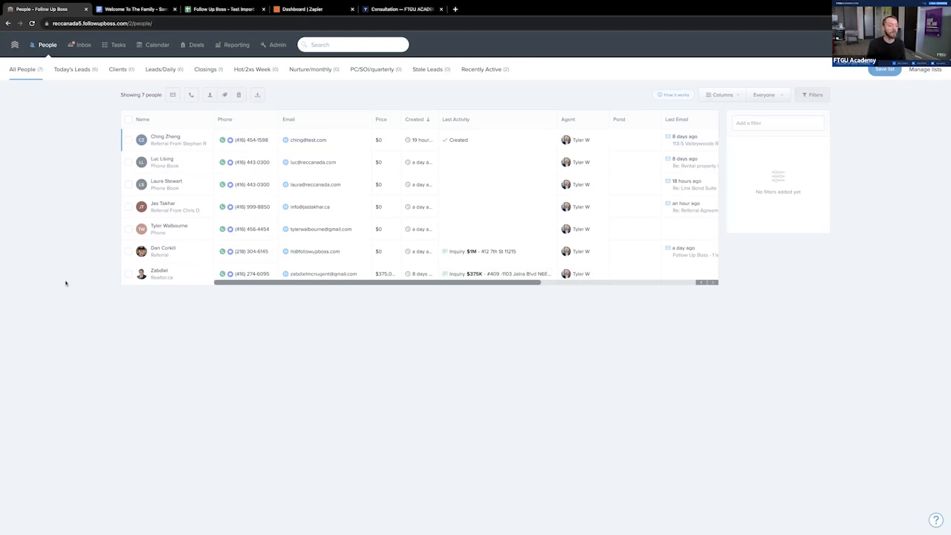
{"action": "left_click", "coordinate": [129, 119]}
{"action": "left_click", "coordinate": [206, 96]}
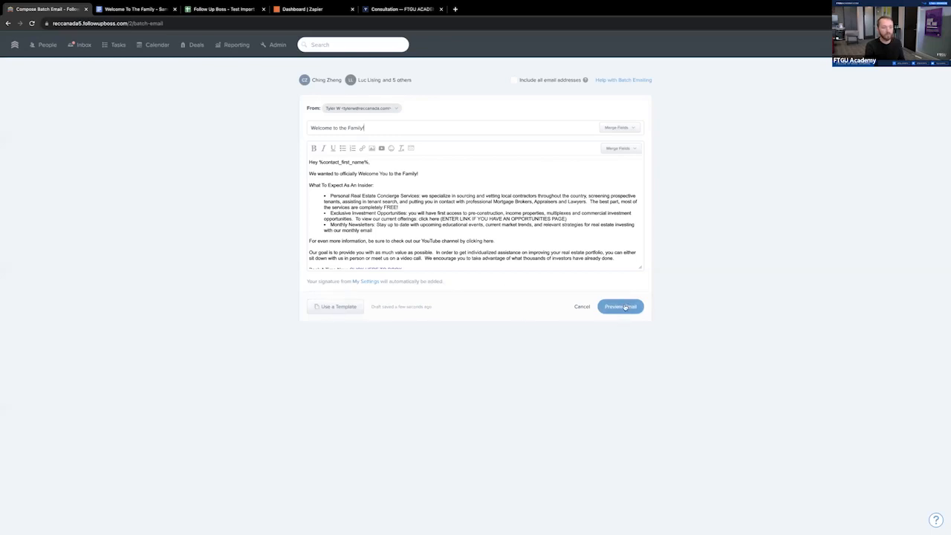
{"action": "left_click", "coordinate": [45, 46]}
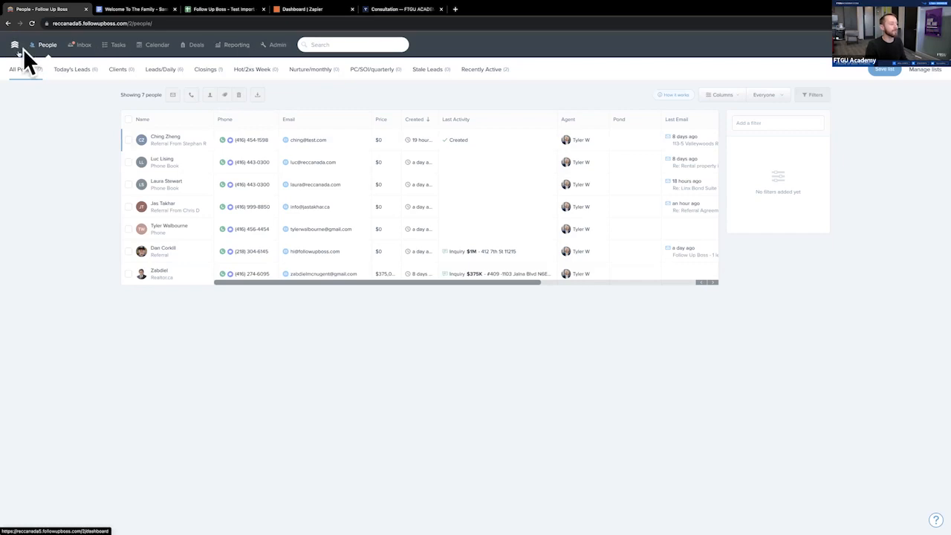
- Review the sample onboarding workflow document in Google Docs, from the flowchart through the introduction call script to the Concierge Services email
{"action": "left_click", "coordinate": [140, 10]}
{"action": "scroll", "coordinate": [182, 202], "scroll_direction": "up", "scroll_amount": 5}
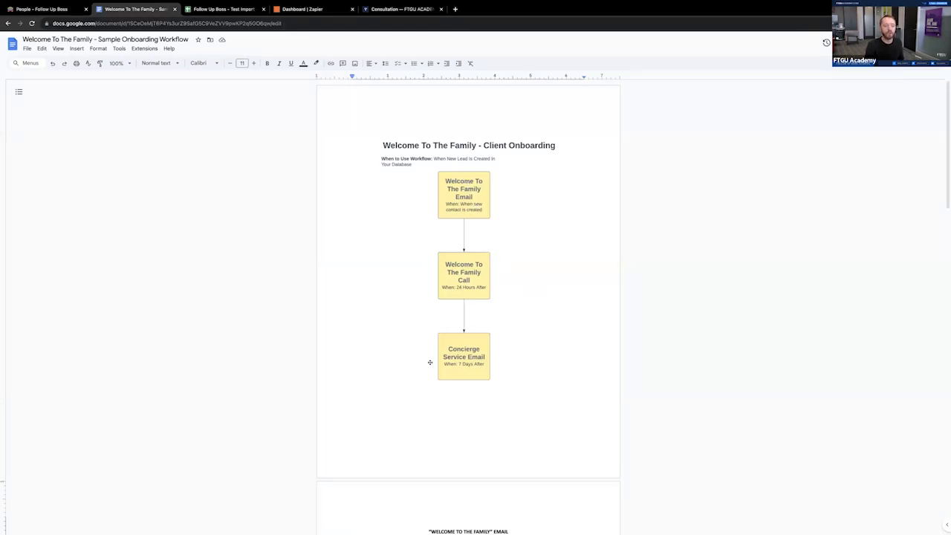
{"action": "scroll", "coordinate": [525, 367], "scroll_direction": "down", "scroll_amount": 1}
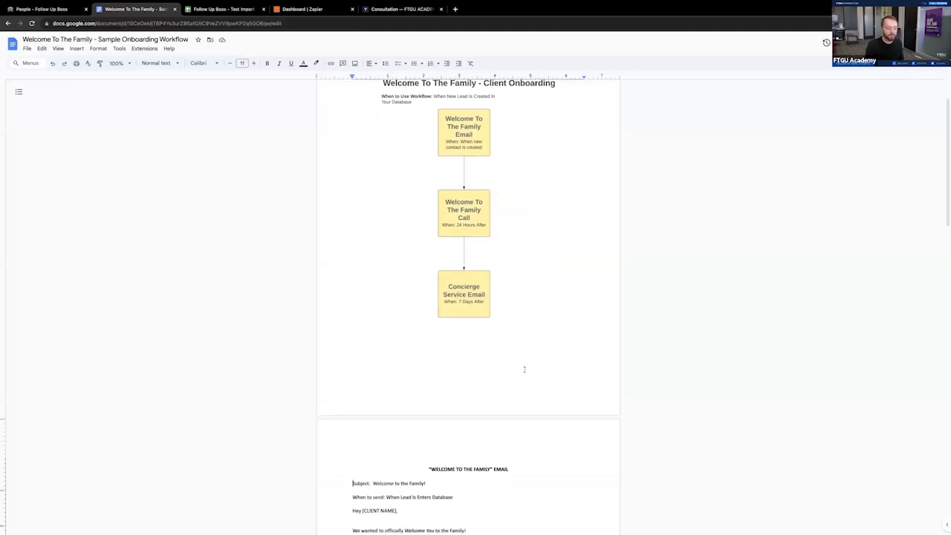
{"action": "scroll", "coordinate": [524, 369], "scroll_direction": "down", "scroll_amount": 5}
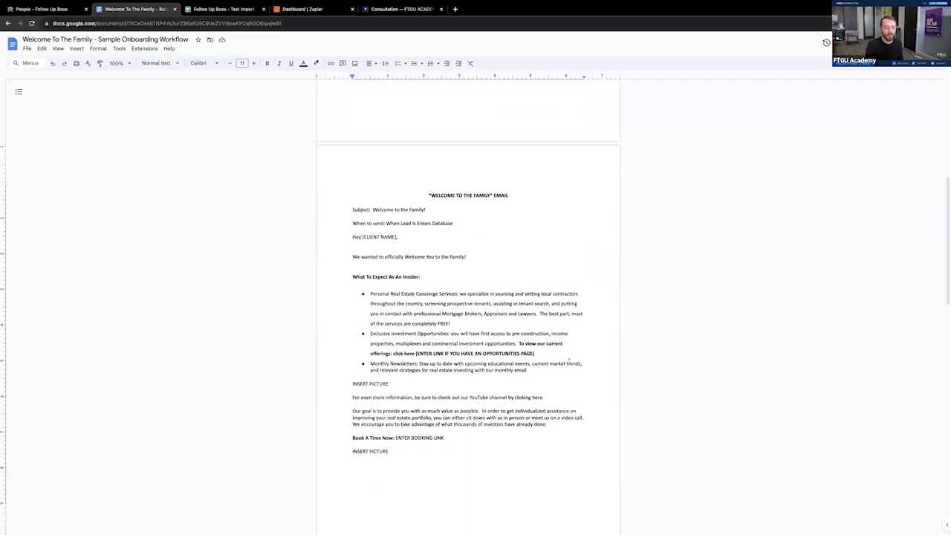
{"action": "scroll", "coordinate": [570, 362], "scroll_direction": "down", "scroll_amount": 1}
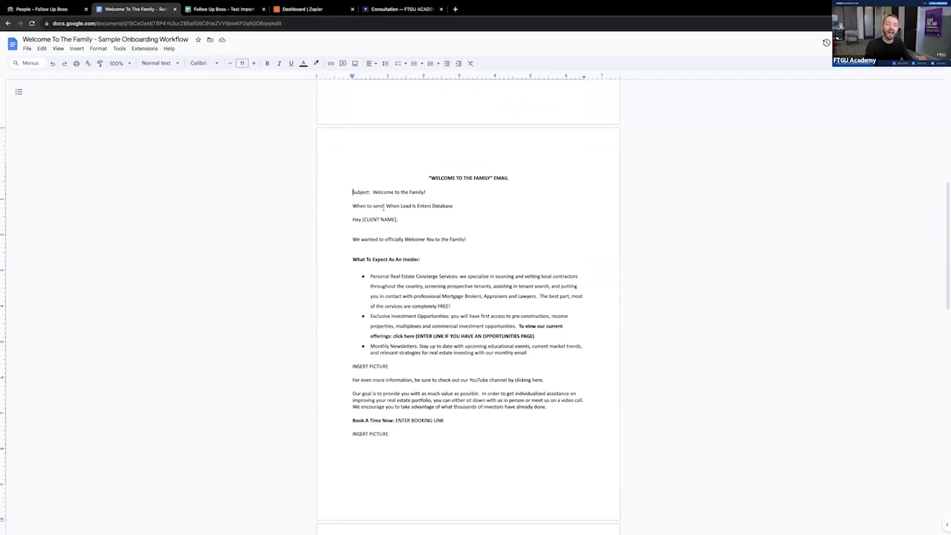
{"action": "scroll", "coordinate": [386, 214], "scroll_direction": "down", "scroll_amount": 5}
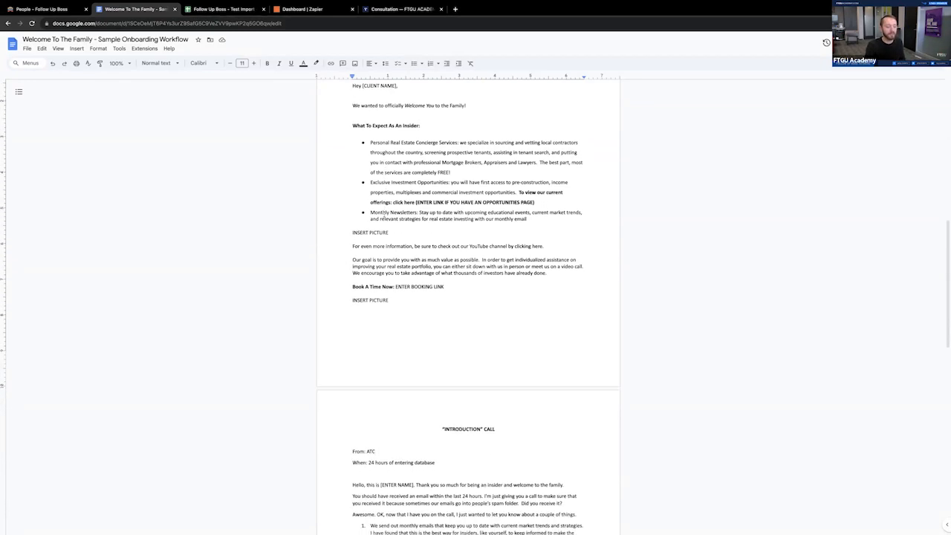
{"action": "scroll", "coordinate": [415, 243], "scroll_direction": "down", "scroll_amount": 4}
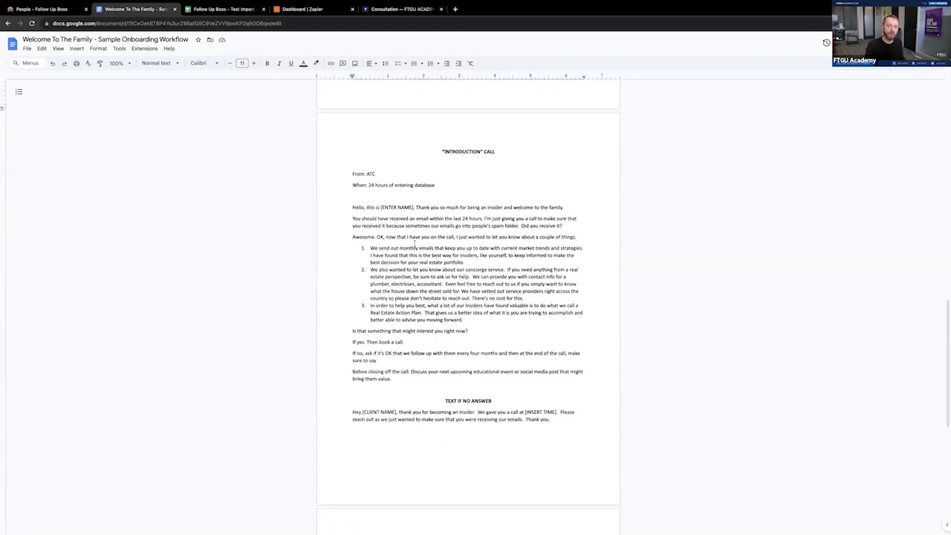
{"action": "scroll", "coordinate": [414, 243], "scroll_direction": "down", "scroll_amount": 1}
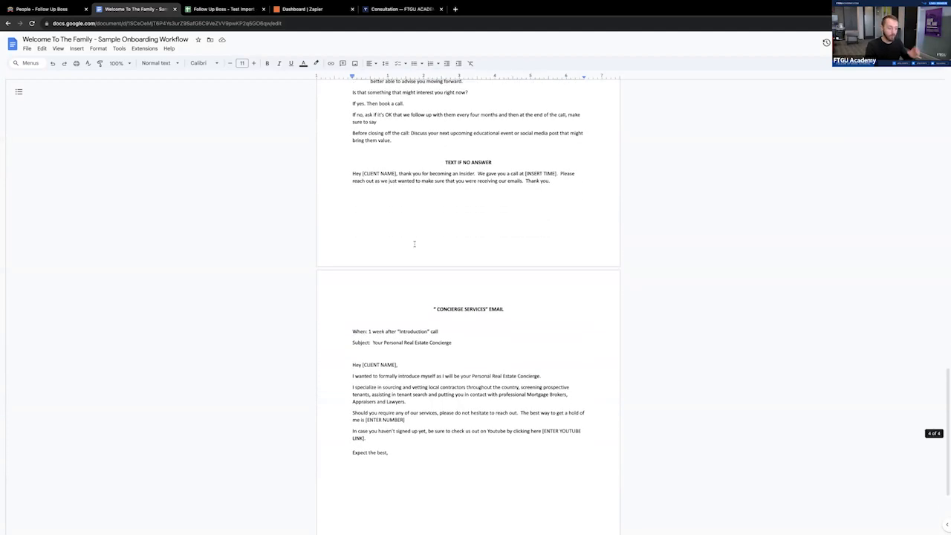
{"action": "scroll", "coordinate": [428, 318], "scroll_direction": "down", "scroll_amount": 1}
{"action": "scroll", "coordinate": [428, 318], "scroll_direction": "down", "scroll_amount": 1}
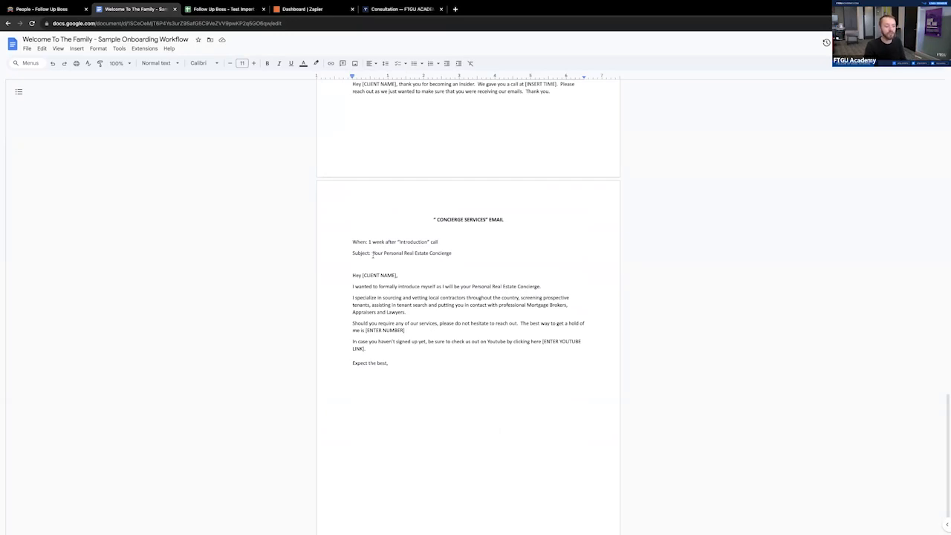
- Copy the Concierge Services email's subject text and start a new email template in Follow Up Boss
{"action": "left_click_drag", "start_coordinate": [373, 253], "coordinate": [453, 254]}
{"action": "key", "text": "ctrl+c"}
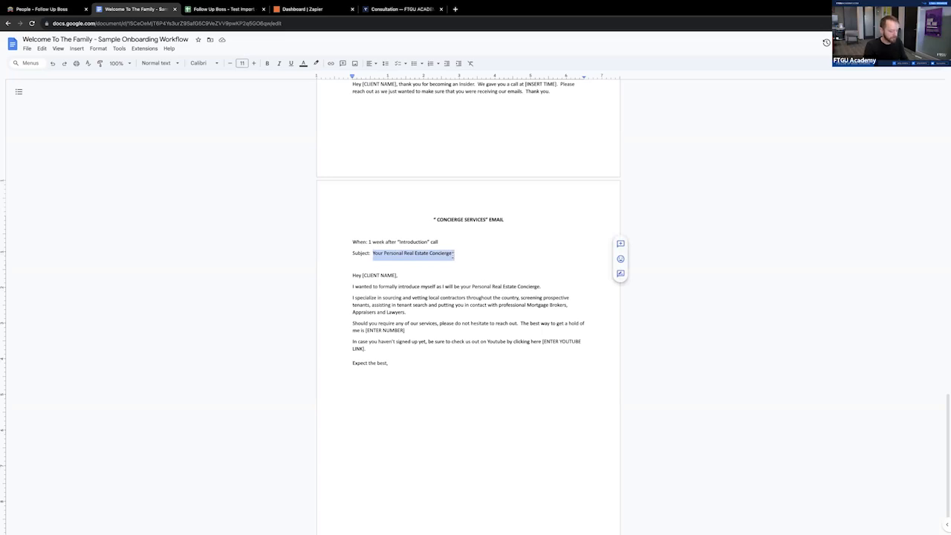
{"action": "left_click", "coordinate": [45, 9]}
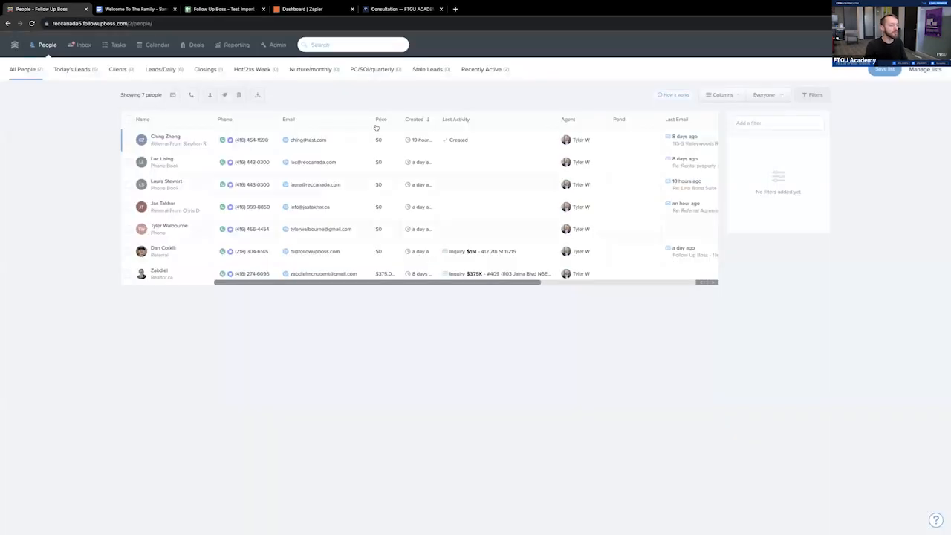
{"action": "left_click", "coordinate": [277, 44]}
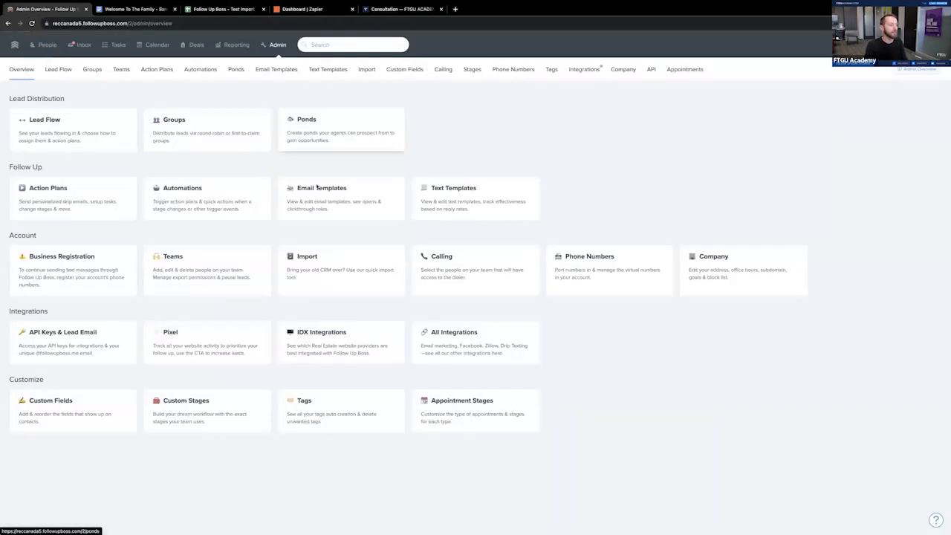
{"action": "left_click", "coordinate": [327, 195]}
{"action": "left_click", "coordinate": [877, 100]}
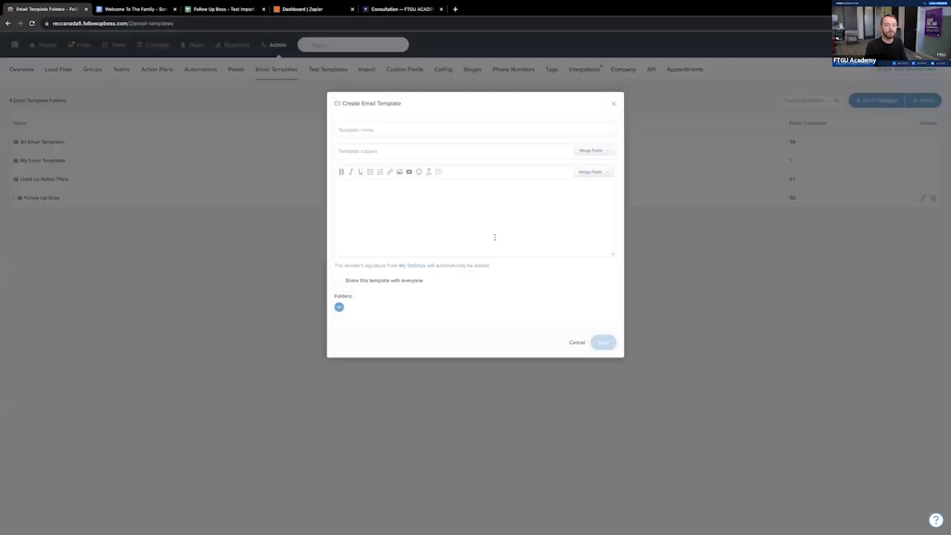
- Set both the new template's name and its subject to "Your Personal Real Estate Concierge"
{"action": "left_click", "coordinate": [392, 131]}
{"action": "key", "text": "ctrl+v"}
{"action": "left_click", "coordinate": [392, 145]}
{"action": "key", "text": "ctrl+v"}
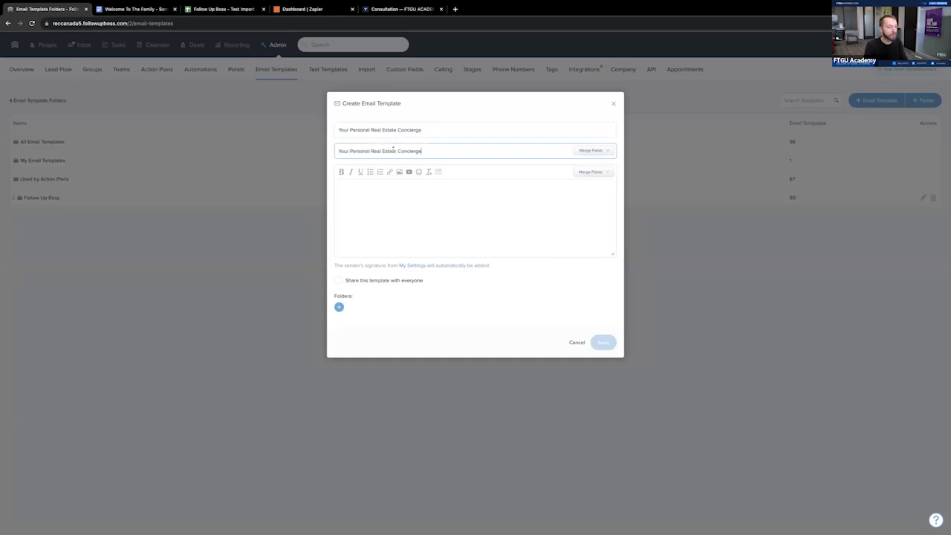
- Begin the template body with the greeting "Hey" followed by the contact first name merge field and a comma
{"action": "left_click", "coordinate": [400, 194]}
{"action": "type", "text": "H"}
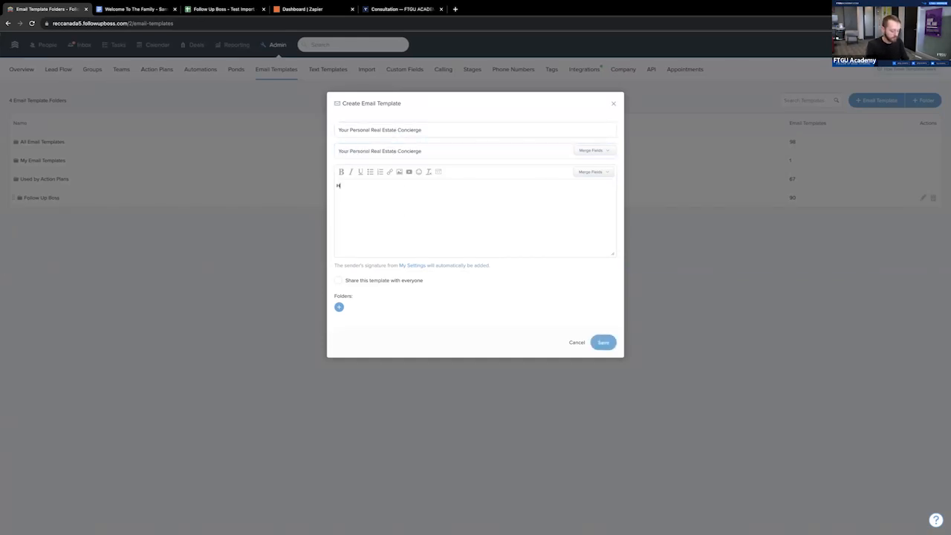
{"action": "type", "text": "ey"}
{"action": "left_click", "coordinate": [591, 172]}
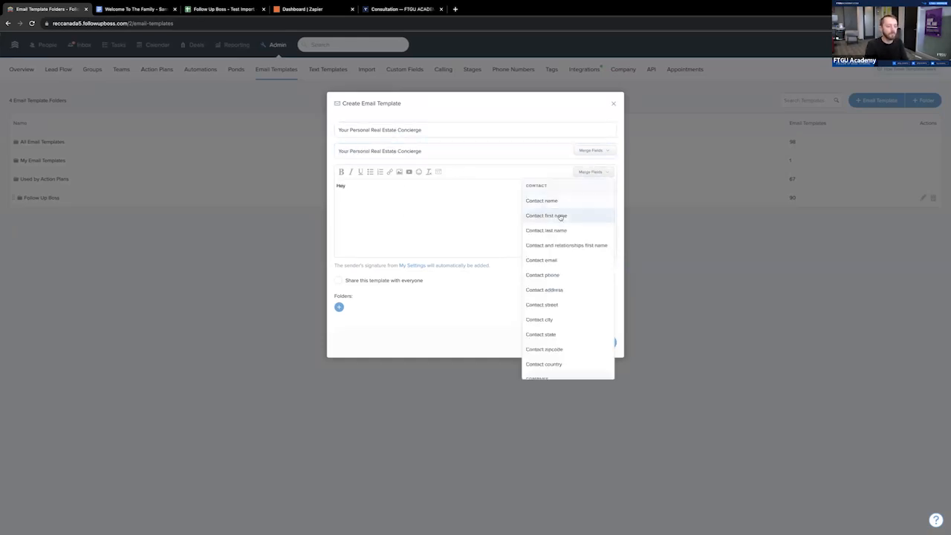
{"action": "left_click", "coordinate": [561, 217]}
{"action": "type", "text": ","}
{"action": "key", "text": "Return"}
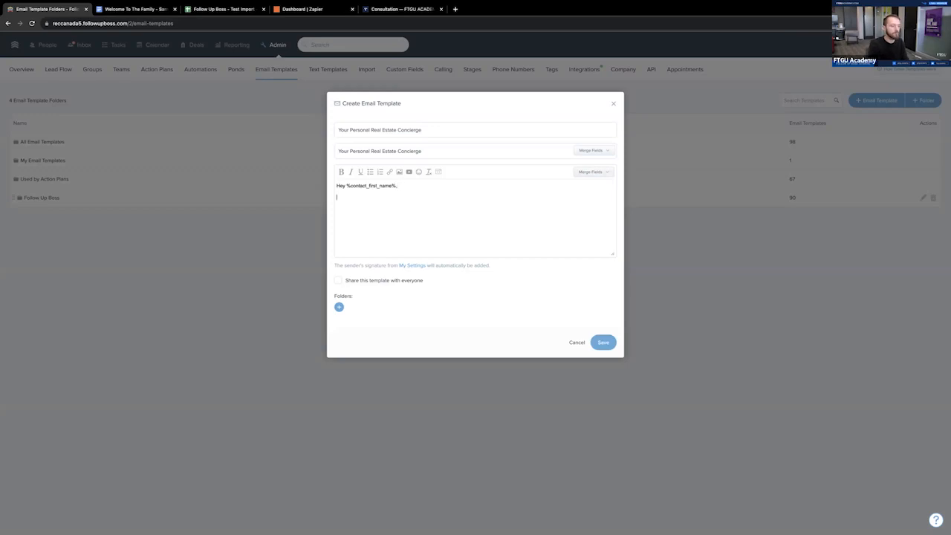
- Copy the Concierge Services email's body from the Google Docs workflow document and paste it below the greeting in the Follow Up Boss template
{"action": "left_click", "coordinate": [134, 9]}
{"action": "left_click_drag", "start_coordinate": [410, 364], "coordinate": [351, 294]}
{"action": "key", "text": "ctrl+c"}
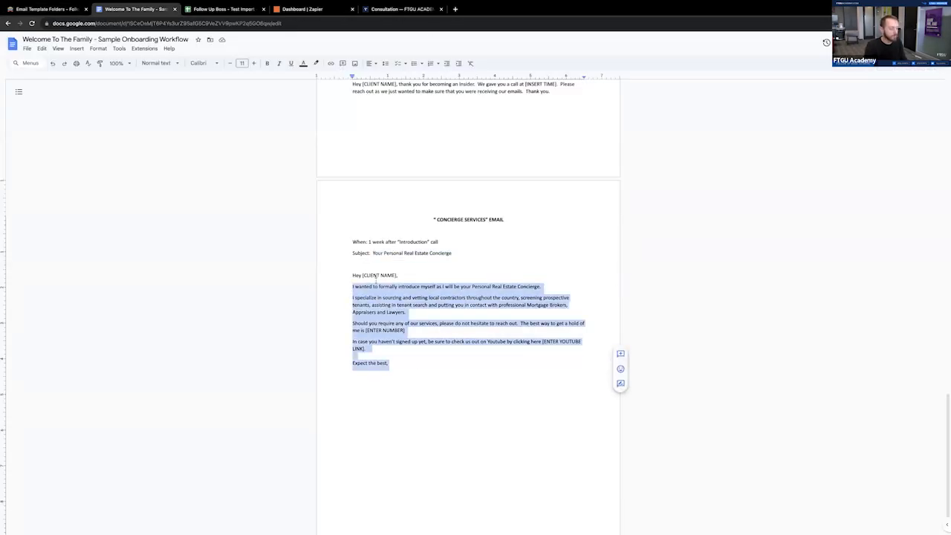
{"action": "left_click", "coordinate": [37, 9]}
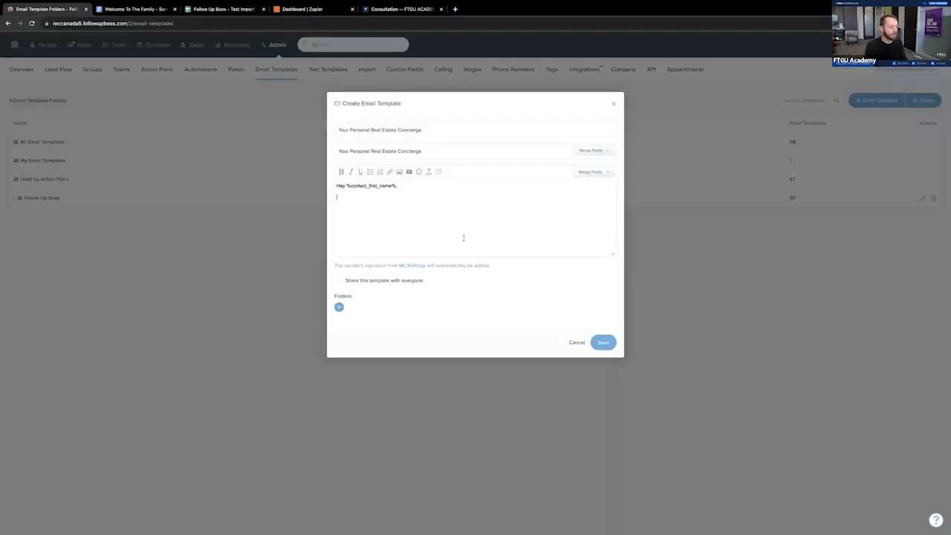
{"action": "key", "text": "ctrl+v"}
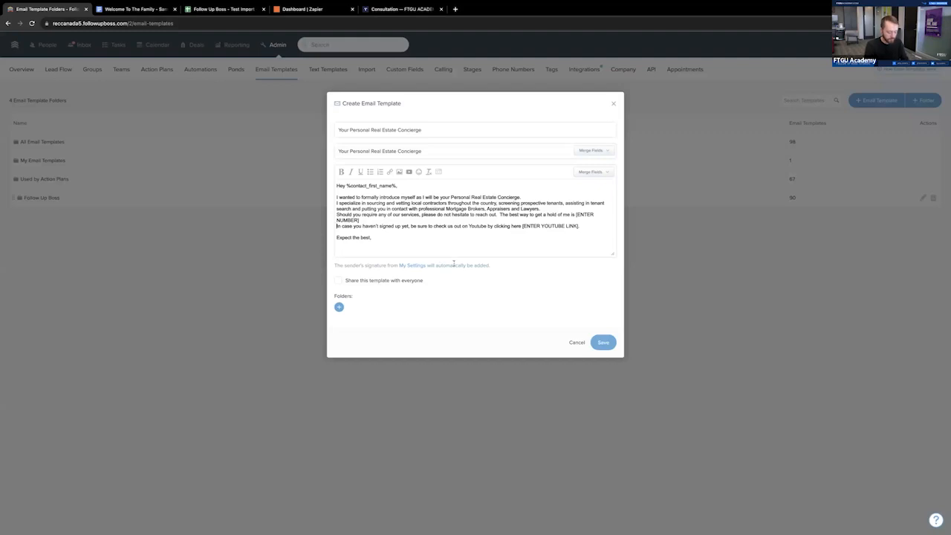
- Separate the YouTube paragraph with a blank line, replace the [ENTER NUMBER] placeholder with the contact phone number, and save the template
{"action": "key", "text": "Return"}
{"action": "left_click_drag", "start_coordinate": [570, 221], "coordinate": [577, 215]}
{"action": "key", "text": "BackSpace"}
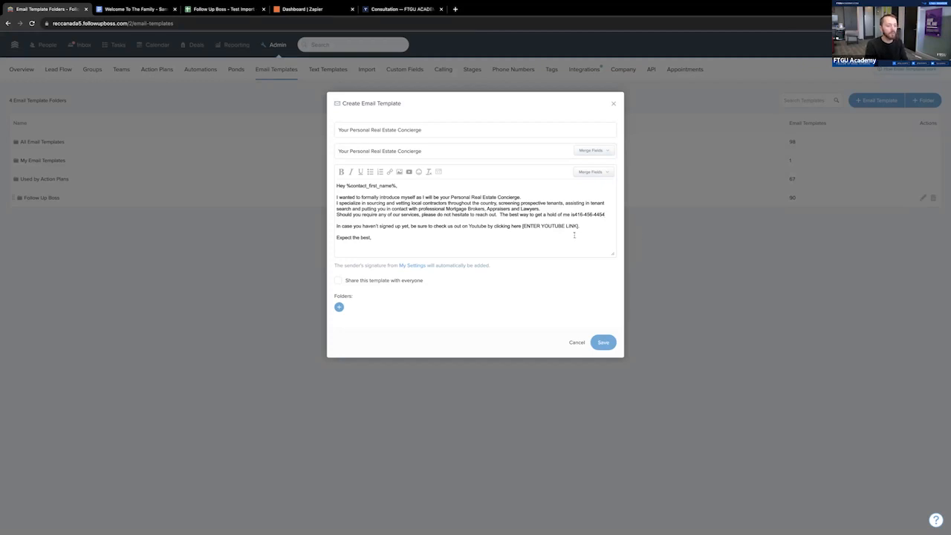
{"action": "left_click", "coordinate": [607, 342]}
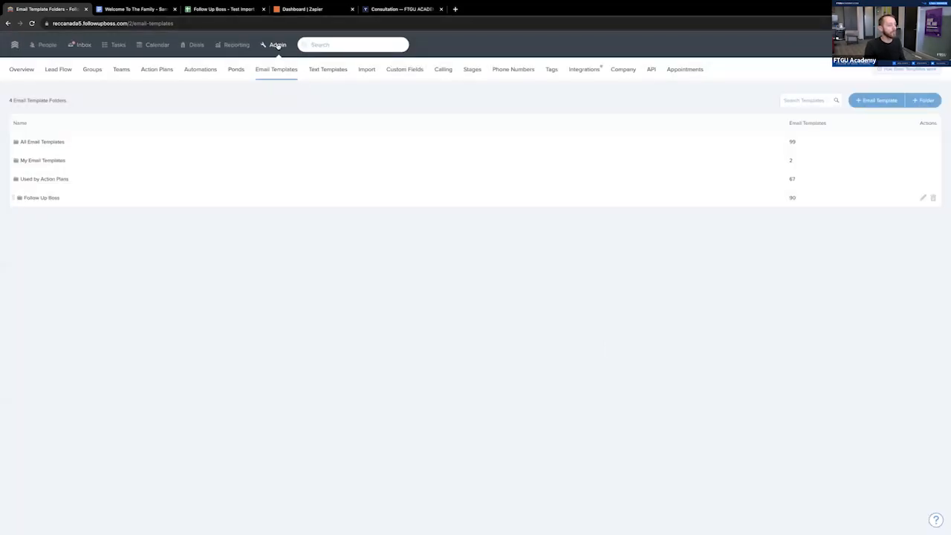
- Create a new action plan in the admin area and name it "New Lead Flow"
{"action": "left_click", "coordinate": [275, 45]}
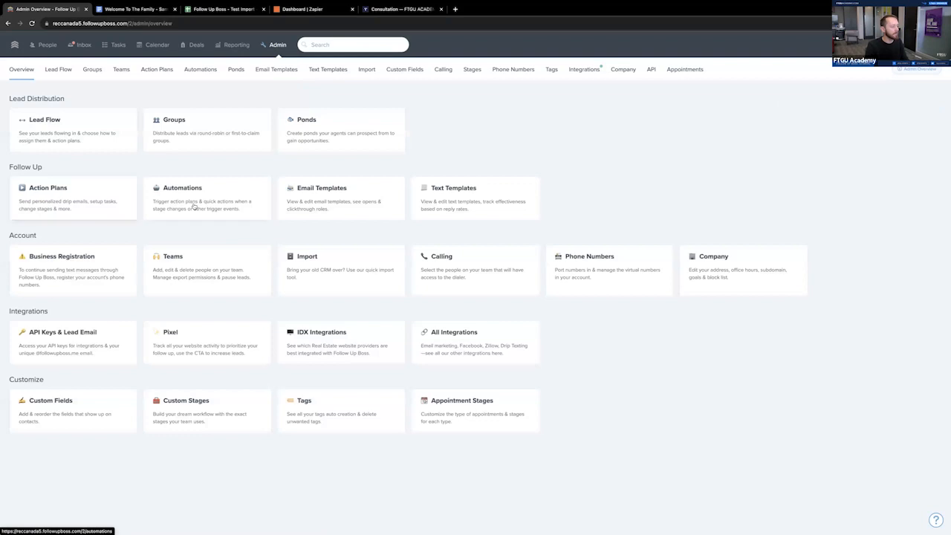
{"action": "left_click", "coordinate": [85, 201]}
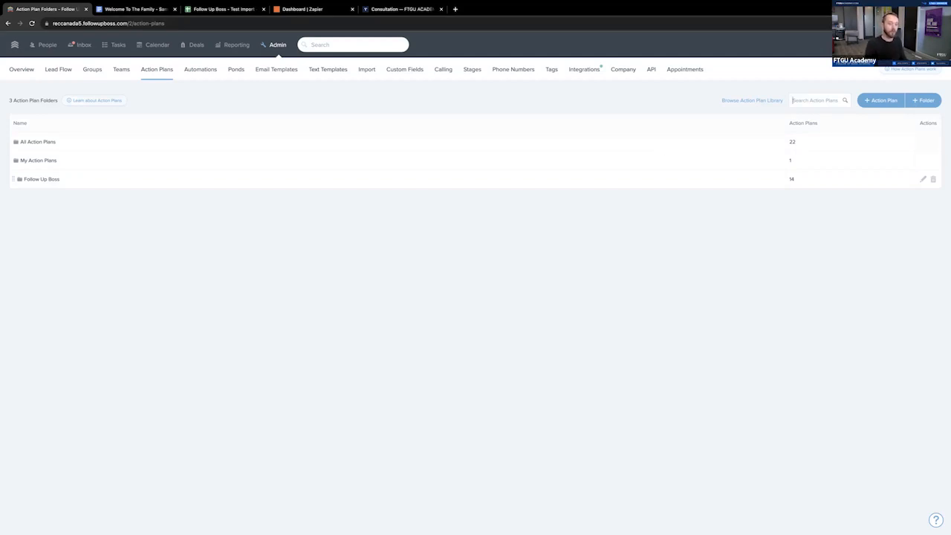
{"action": "left_click", "coordinate": [881, 99]}
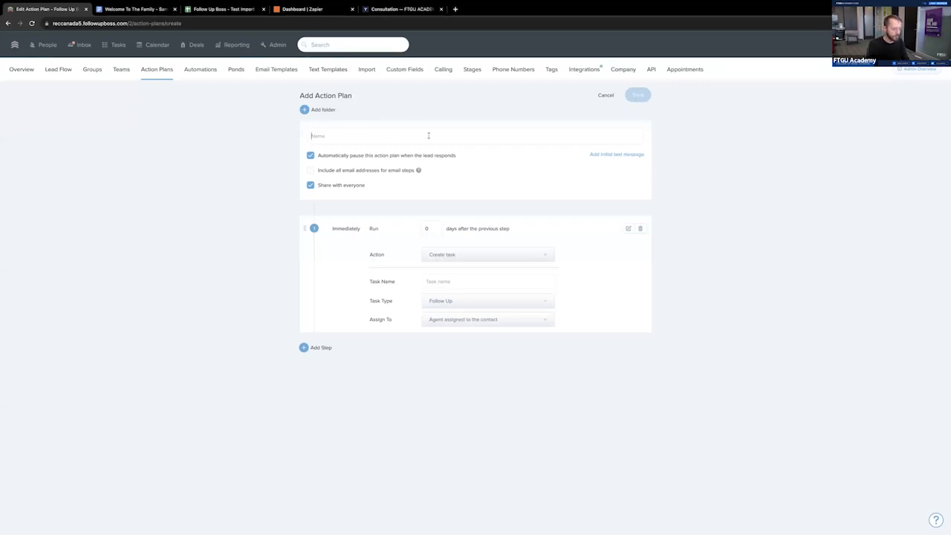
{"action": "type", "text": "New Lead Flow"}
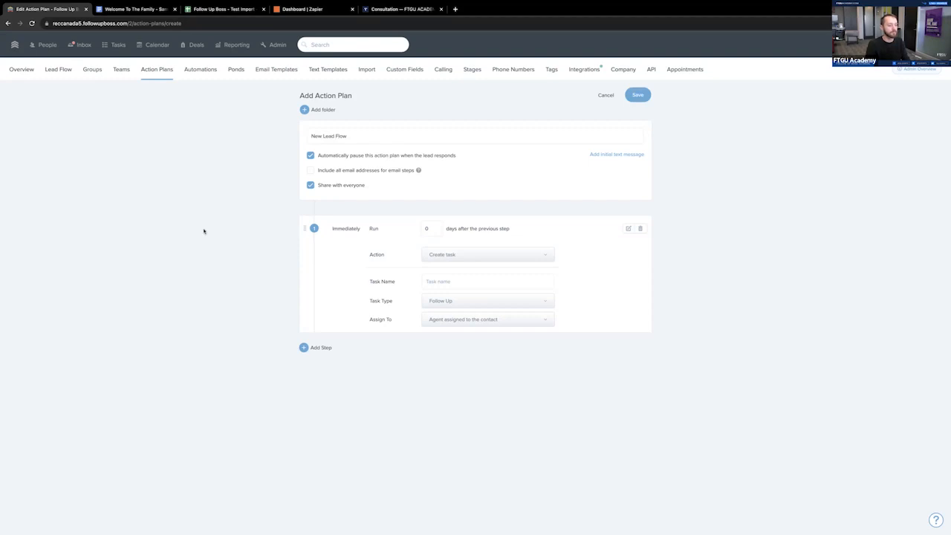
- Check the onboarding flowchart in Google Docs and set the action of the Follow Up Boss plan's first step to Send email
{"action": "left_click", "coordinate": [134, 9]}
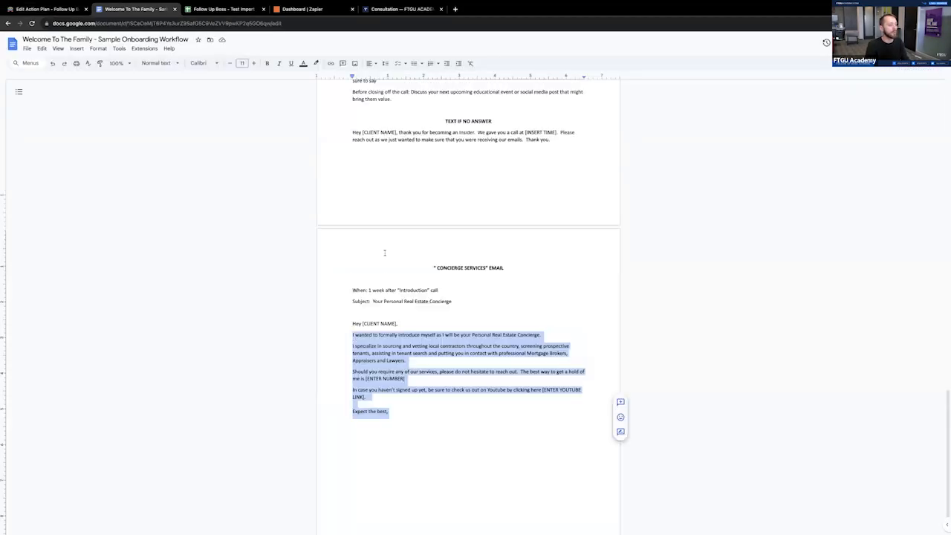
{"action": "scroll", "coordinate": [385, 253], "scroll_direction": "up", "scroll_amount": 6}
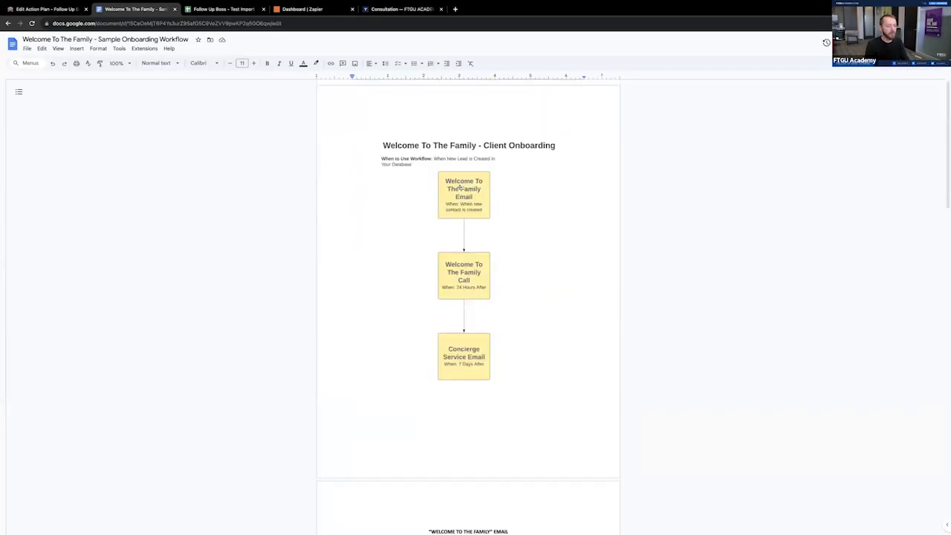
{"action": "left_click", "coordinate": [38, 9]}
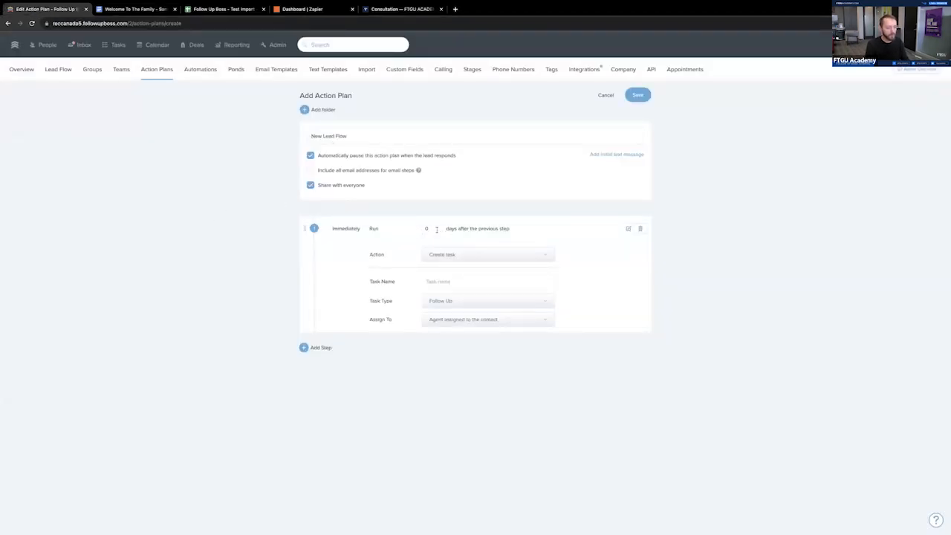
{"action": "left_click", "coordinate": [469, 259]}
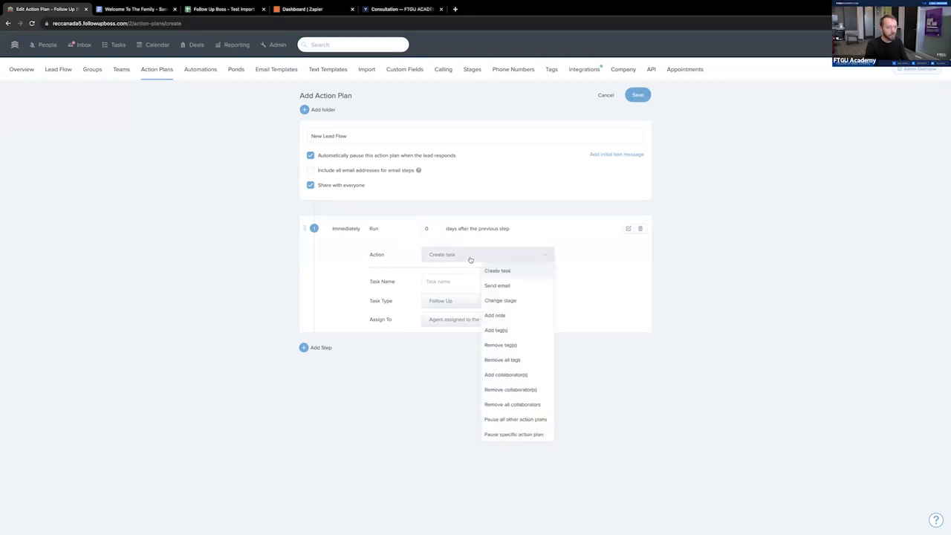
{"action": "left_click", "coordinate": [499, 287]}
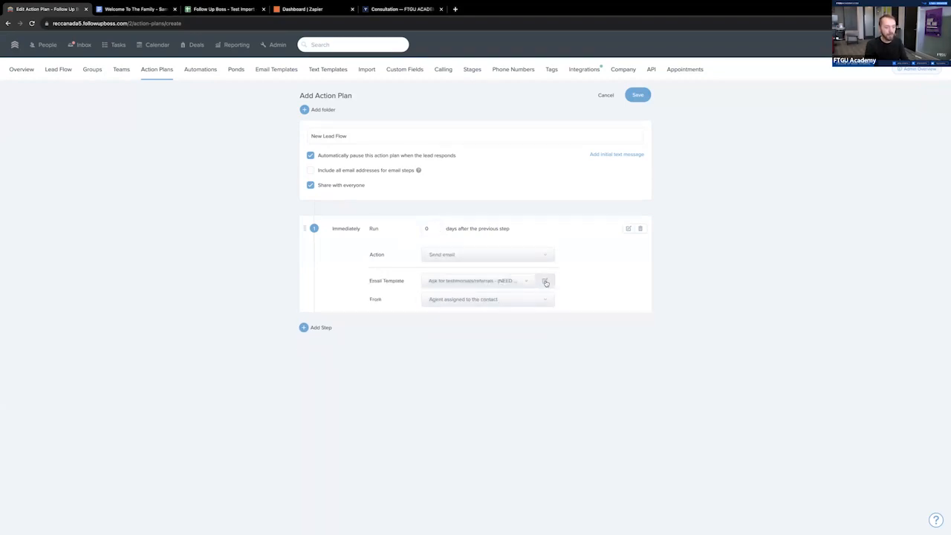
{"action": "left_click", "coordinate": [502, 256]}
{"action": "left_click", "coordinate": [499, 287]}
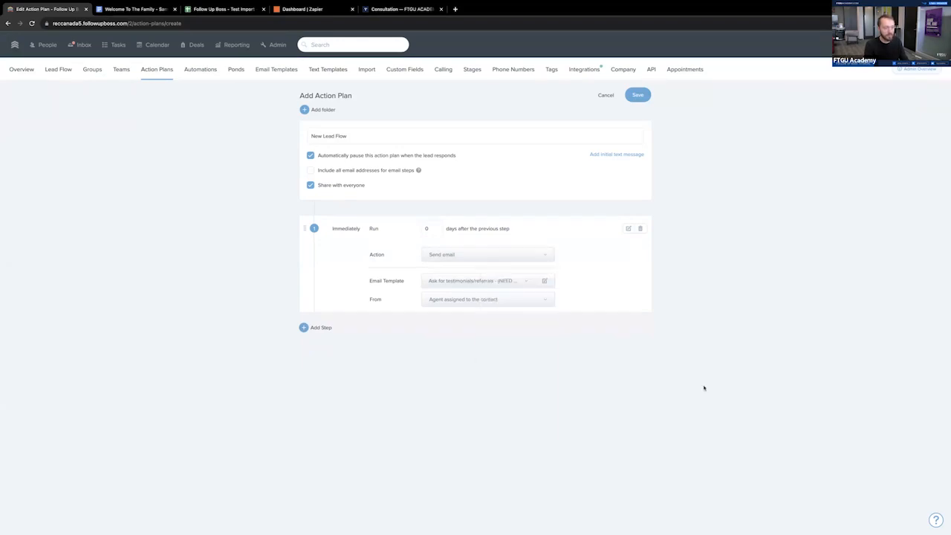
- Assign the "Welcome to the Family!" email template to the first step and choose the named agent as its sender
{"action": "left_click", "coordinate": [544, 281]}
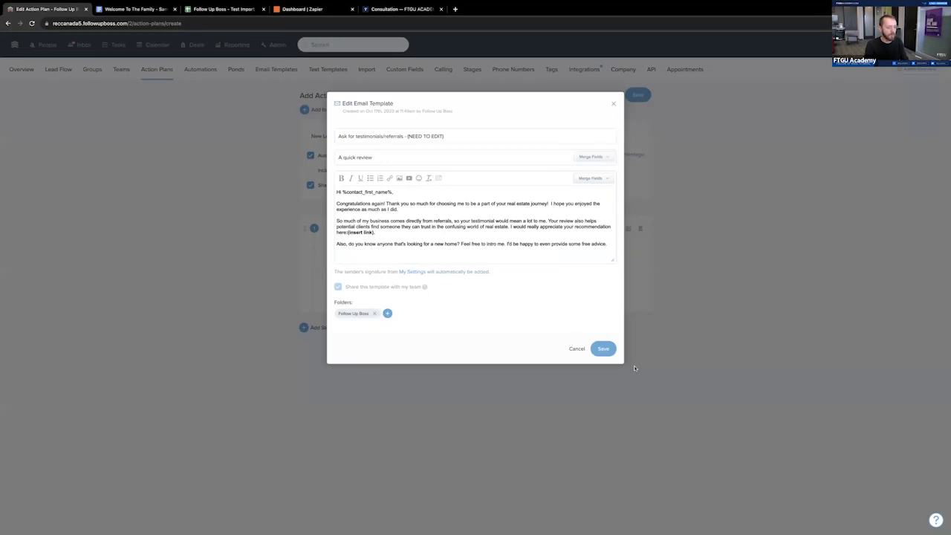
{"action": "left_click", "coordinate": [577, 349]}
{"action": "left_click", "coordinate": [515, 282]}
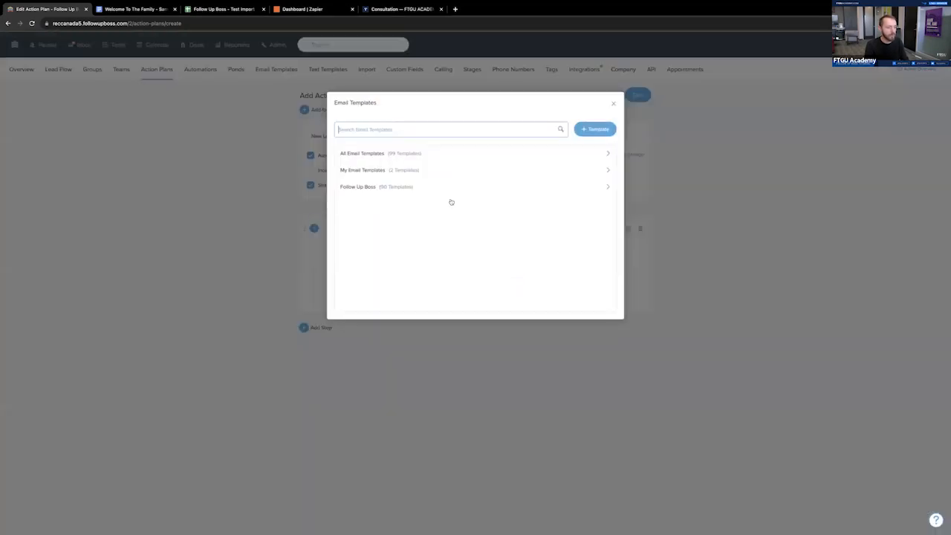
{"action": "left_click", "coordinate": [410, 130]}
{"action": "type", "text": "welcome"}
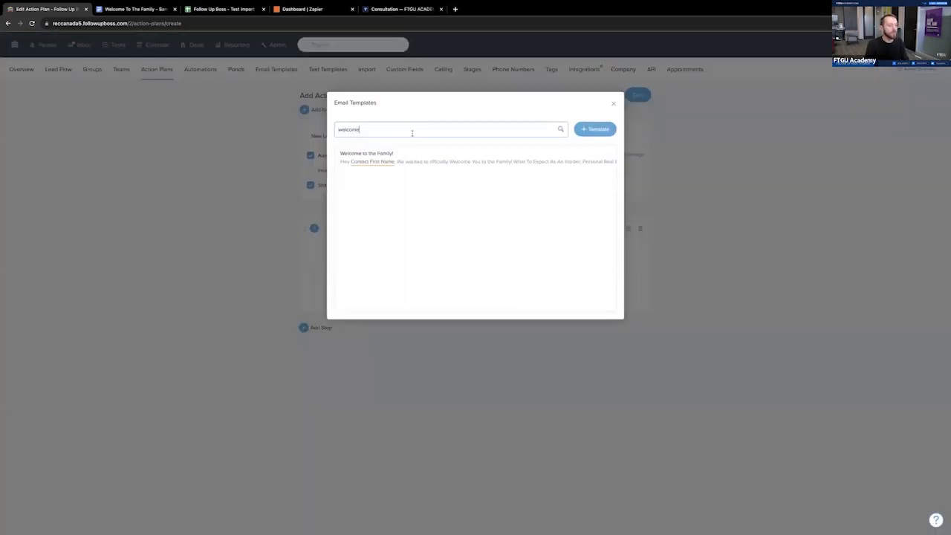
{"action": "left_click", "coordinate": [409, 159]}
{"action": "left_click", "coordinate": [487, 301]}
{"action": "left_click", "coordinate": [497, 346]}
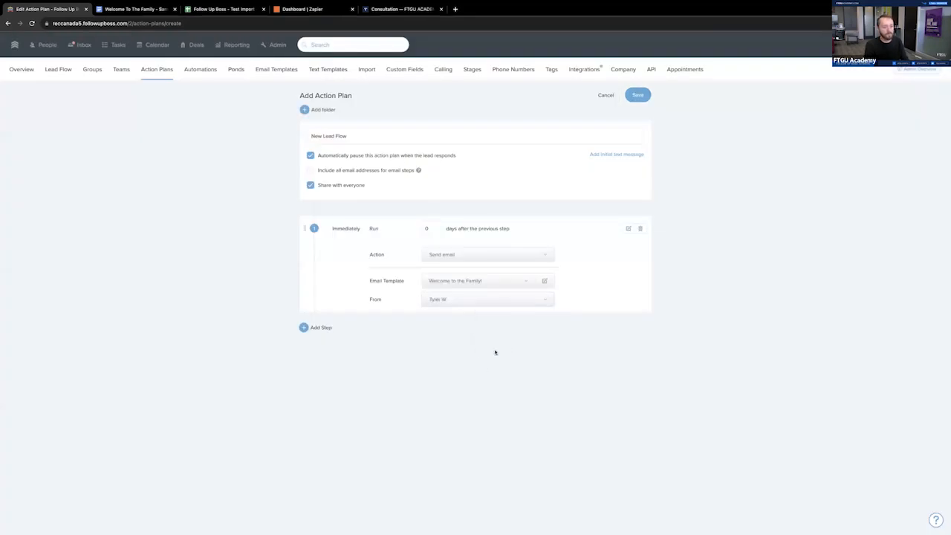
- Add a second step to the action plan and copy the "Introduction" call script from the Google Docs workflow document
{"action": "left_click", "coordinate": [317, 331]}
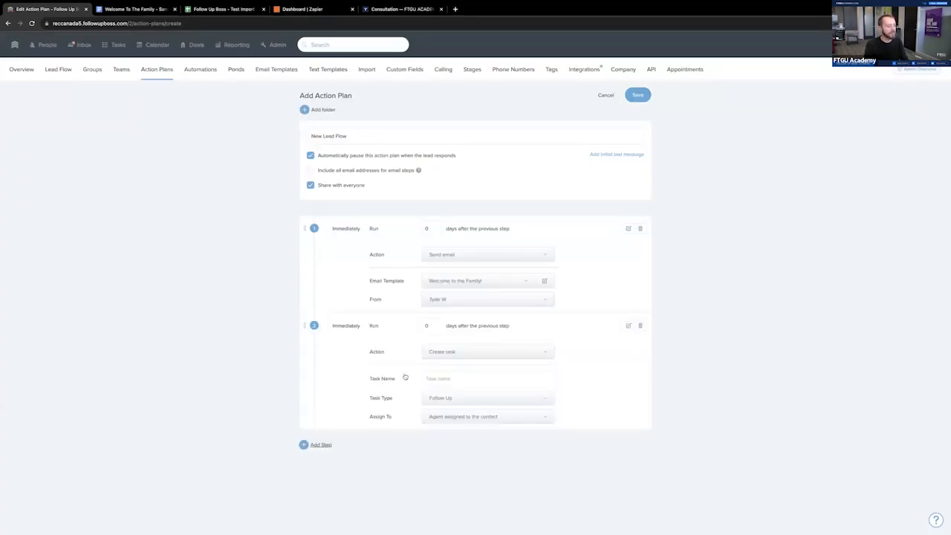
{"action": "left_click", "coordinate": [141, 9]}
{"action": "scroll", "coordinate": [410, 304], "scroll_direction": "down", "scroll_amount": 10}
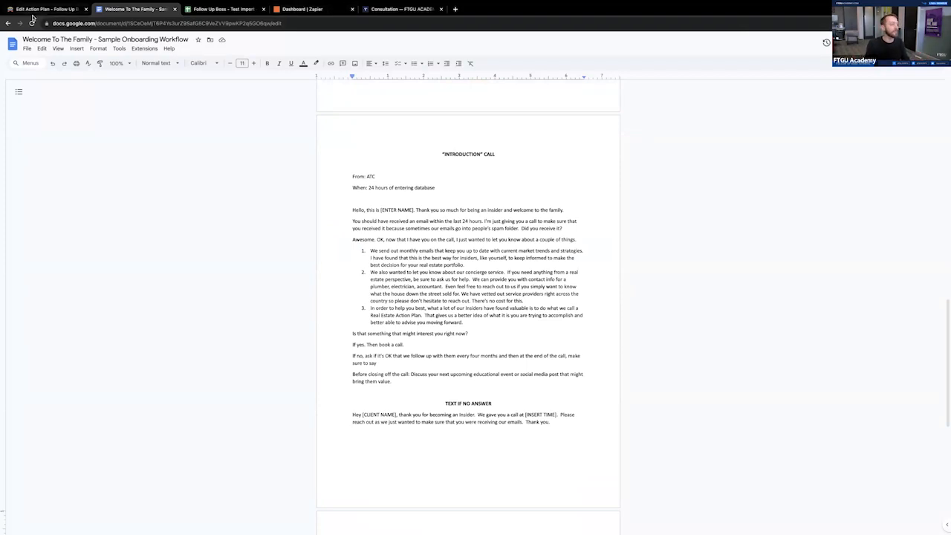
{"action": "left_click_drag", "start_coordinate": [402, 381], "coordinate": [343, 176]}
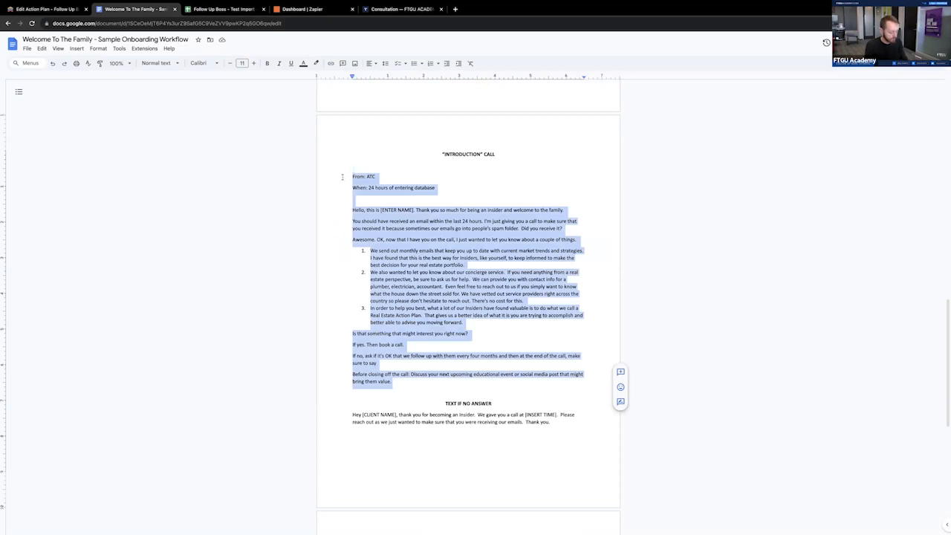
{"action": "left_click", "coordinate": [36, 9]}
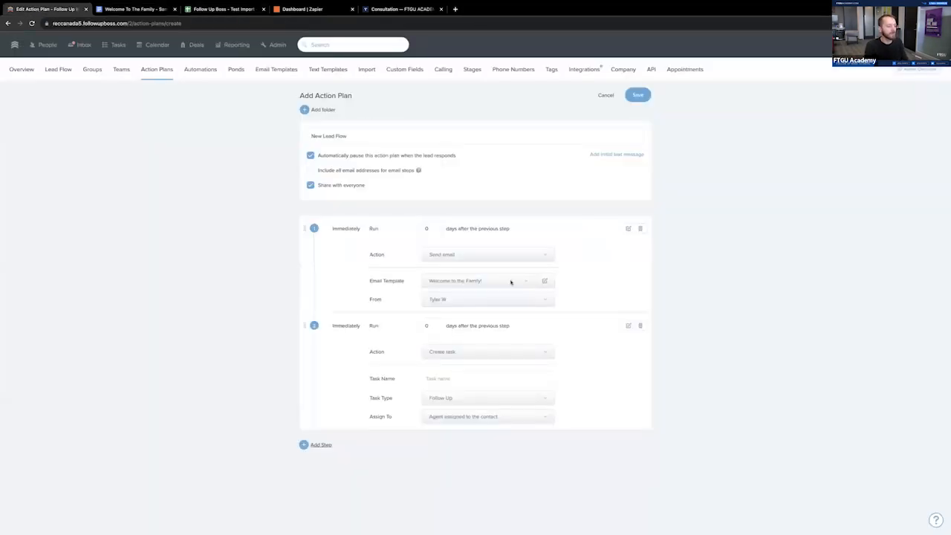
- Keep Create task as the second step's action and name the task "Welcome To The Family Call"
{"action": "left_click", "coordinate": [460, 352]}
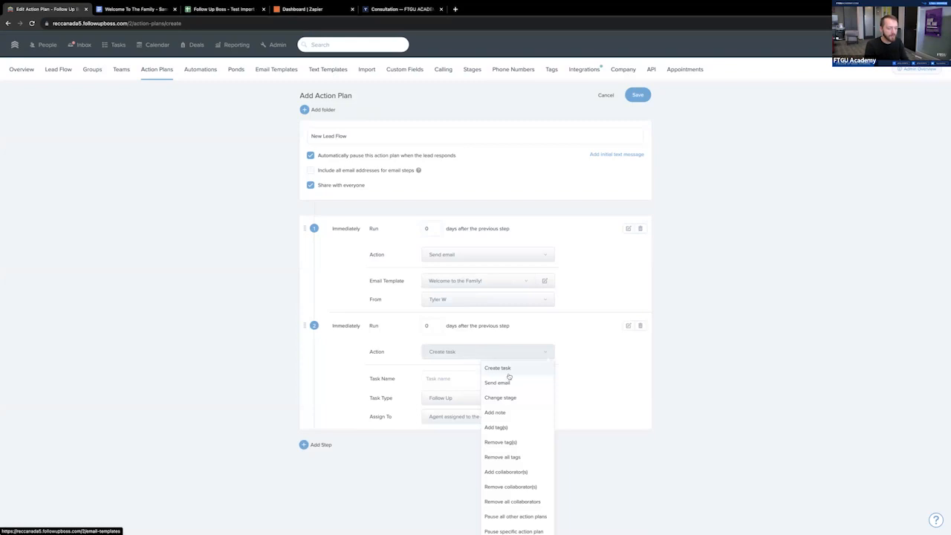
{"action": "left_click", "coordinate": [510, 370]}
{"action": "left_click", "coordinate": [490, 355]}
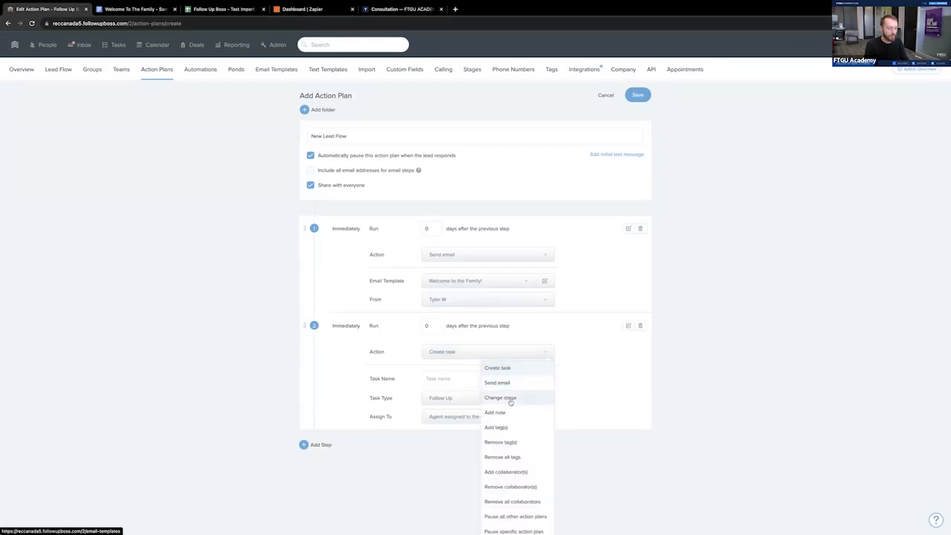
{"action": "left_click", "coordinate": [432, 378]}
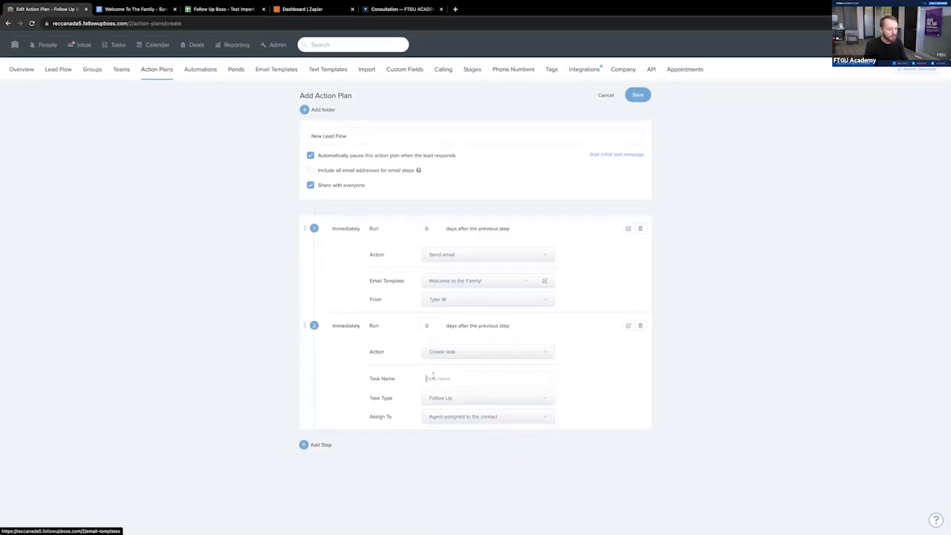
{"action": "type", "text": "Welcome To The Fa"}
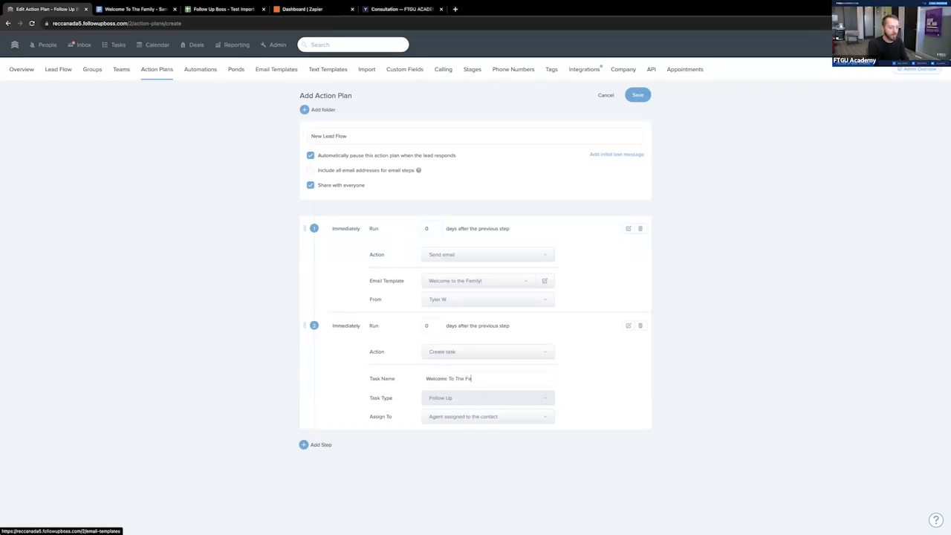
{"action": "type", "text": "mily Call"}
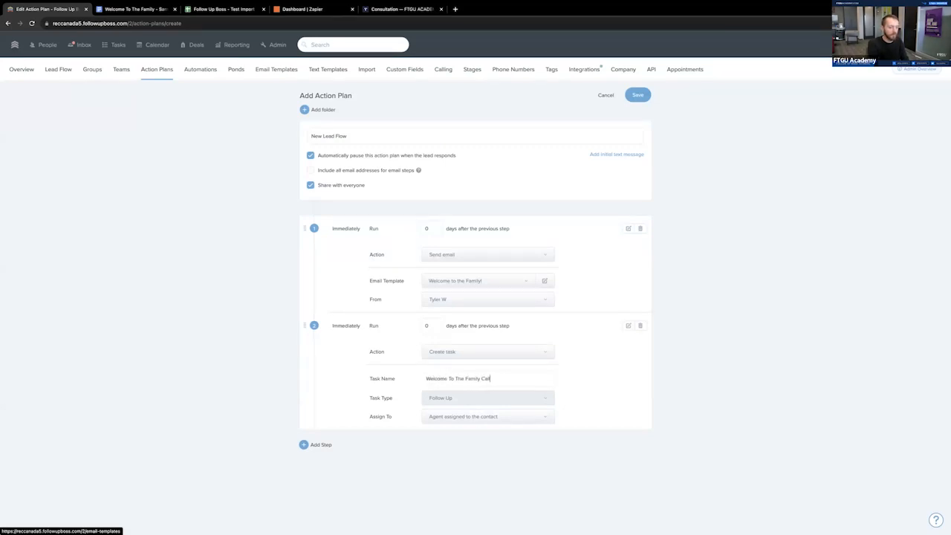
- Set the second step's task type to Call and assign the task to the named agent
{"action": "left_click", "coordinate": [627, 327]}
{"action": "left_click", "coordinate": [628, 326]}
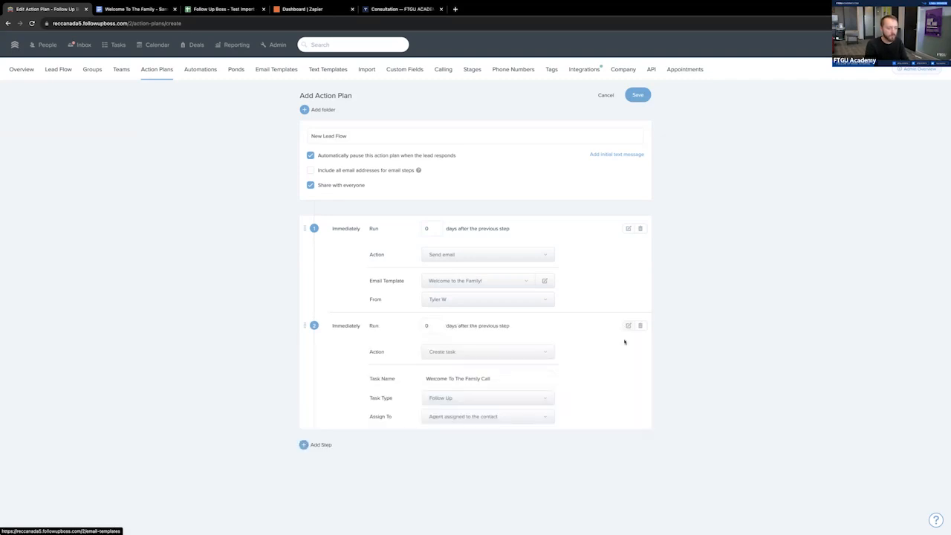
{"action": "left_click", "coordinate": [474, 402]}
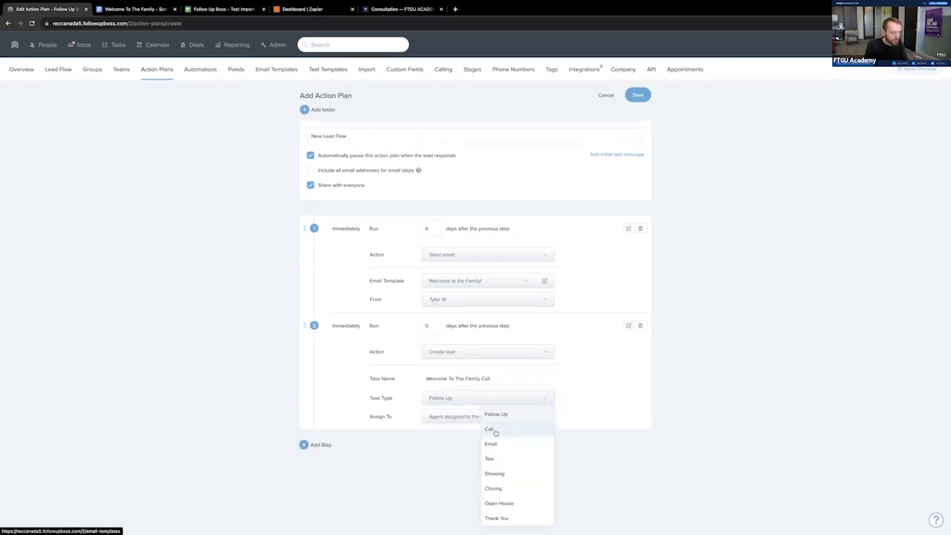
{"action": "left_click", "coordinate": [491, 430]}
{"action": "left_click", "coordinate": [483, 417]}
{"action": "left_click", "coordinate": [489, 462]}
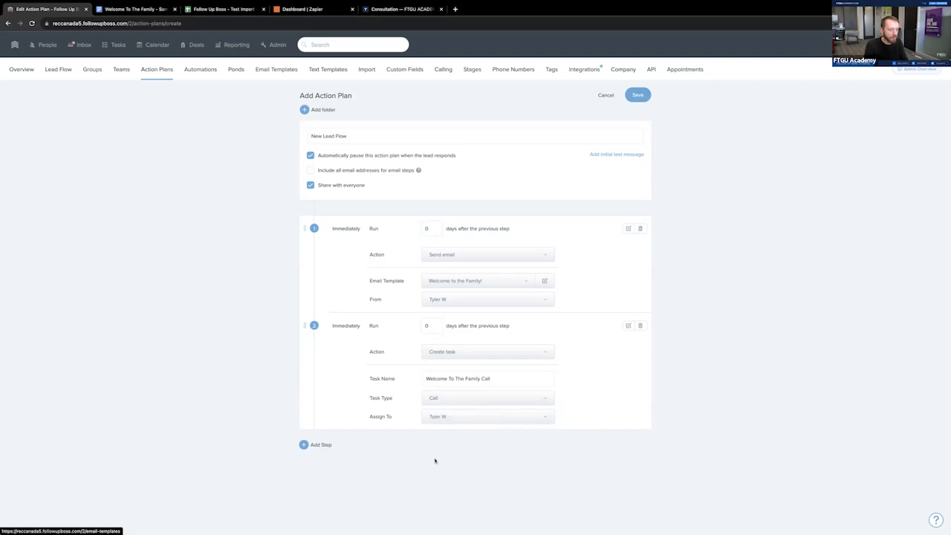
- Add a third step to the action plan and review the "Introduction" call script in the Google Docs workflow document
{"action": "left_click", "coordinate": [319, 446]}
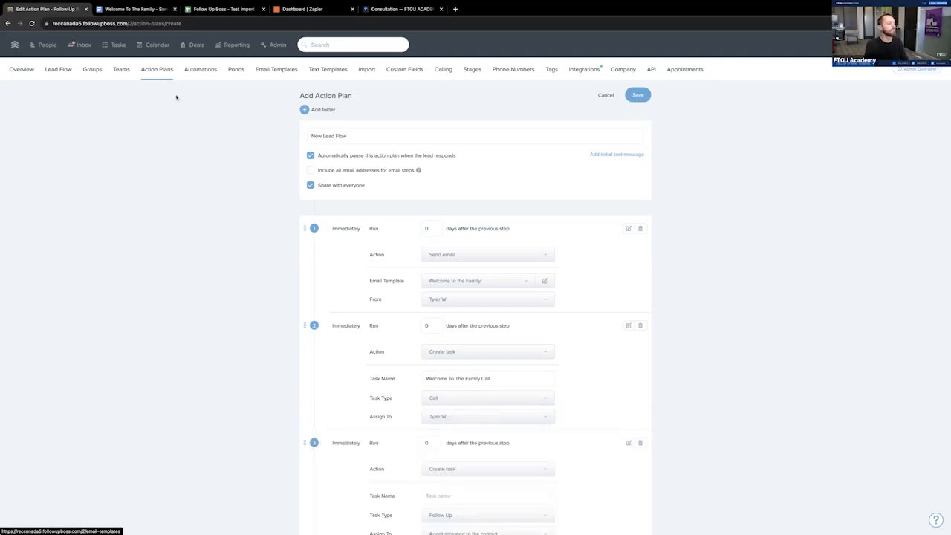
{"action": "left_click", "coordinate": [134, 9]}
{"action": "left_click", "coordinate": [333, 297]}
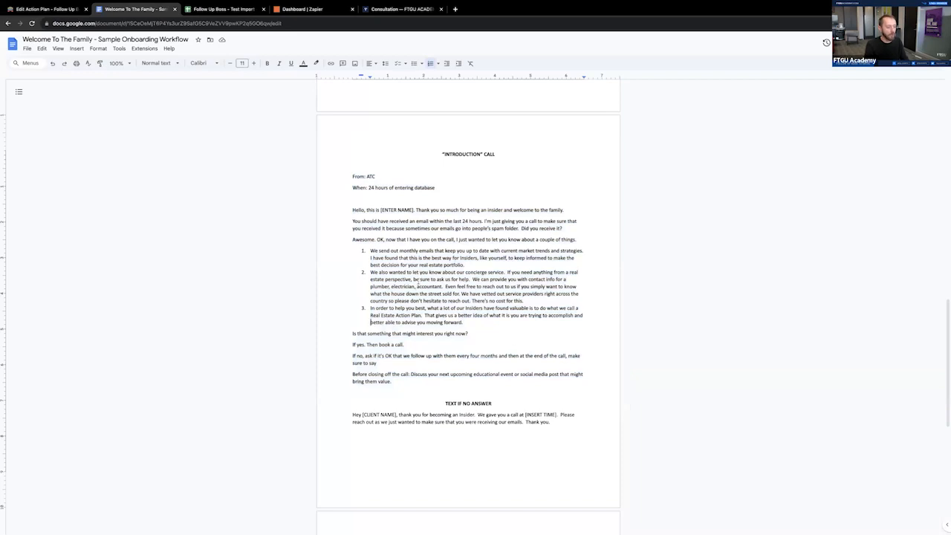
{"action": "left_click_drag", "start_coordinate": [352, 211], "coordinate": [497, 395]}
{"action": "left_click", "coordinate": [510, 385]}
{"action": "left_click", "coordinate": [45, 10]}
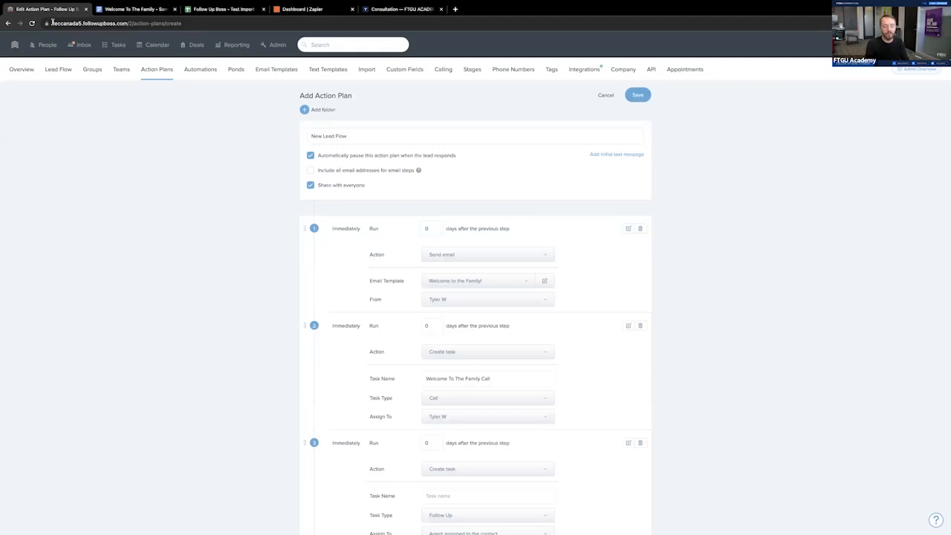
{"action": "scroll", "coordinate": [29, 49], "scroll_direction": "down", "scroll_amount": 1}
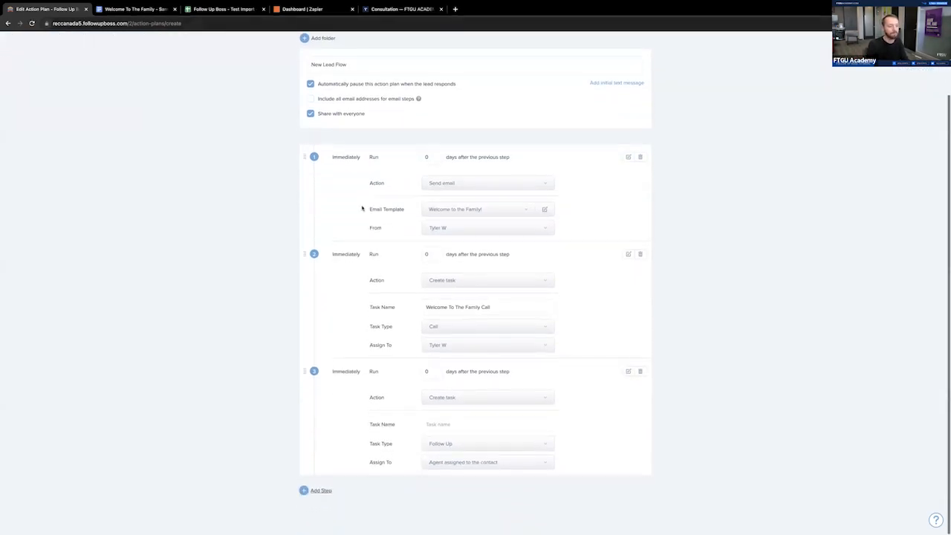
- Check the timing in the workflow document's flowchart and set the "Welcome To The Family Call" step to run 1 day after the previous step
{"action": "left_click", "coordinate": [150, 12]}
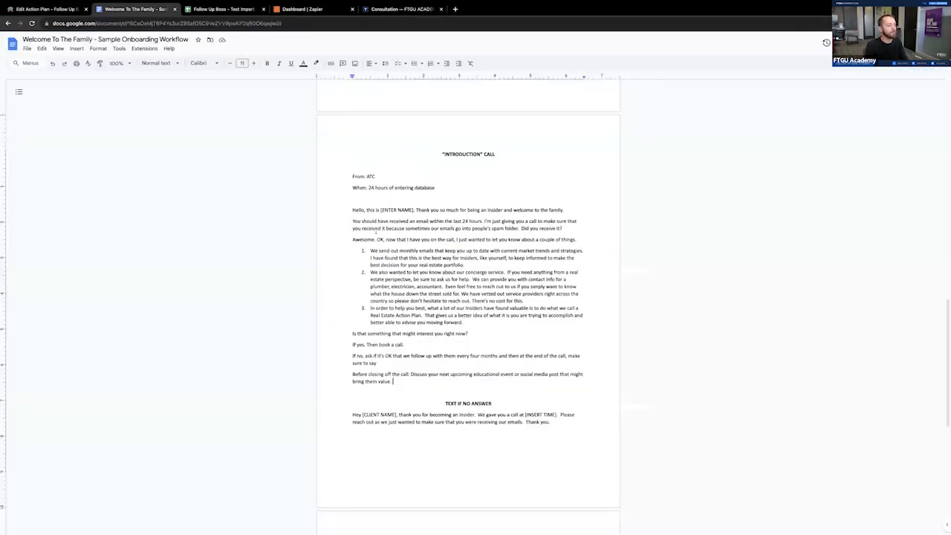
{"action": "scroll", "coordinate": [453, 263], "scroll_direction": "up", "scroll_amount": 5}
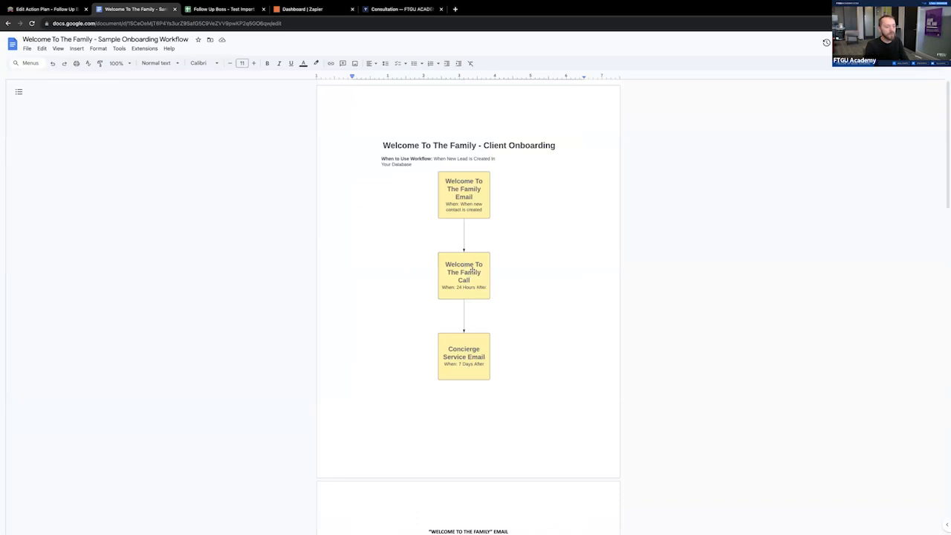
{"action": "left_click", "coordinate": [28, 9]}
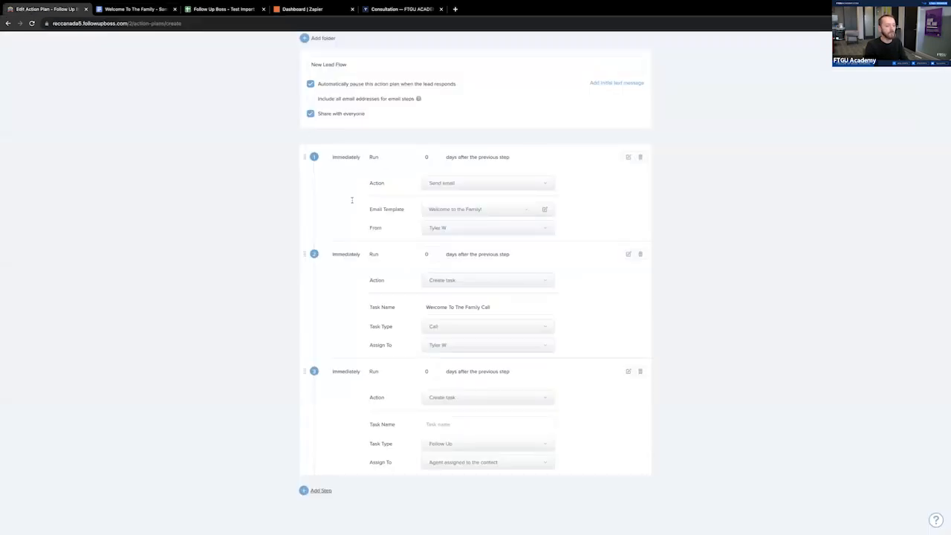
{"action": "left_click_drag", "start_coordinate": [435, 255], "coordinate": [412, 259]}
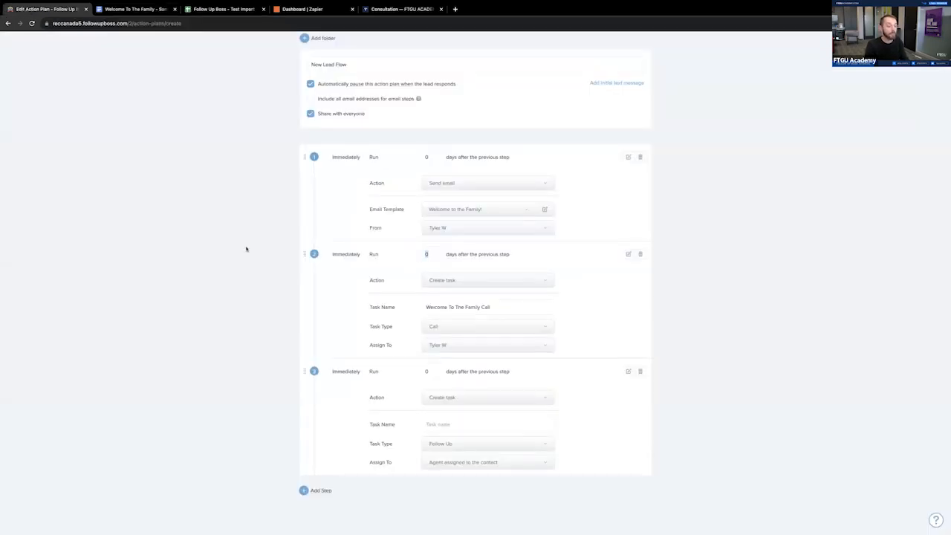
{"action": "type", "text": "1"}
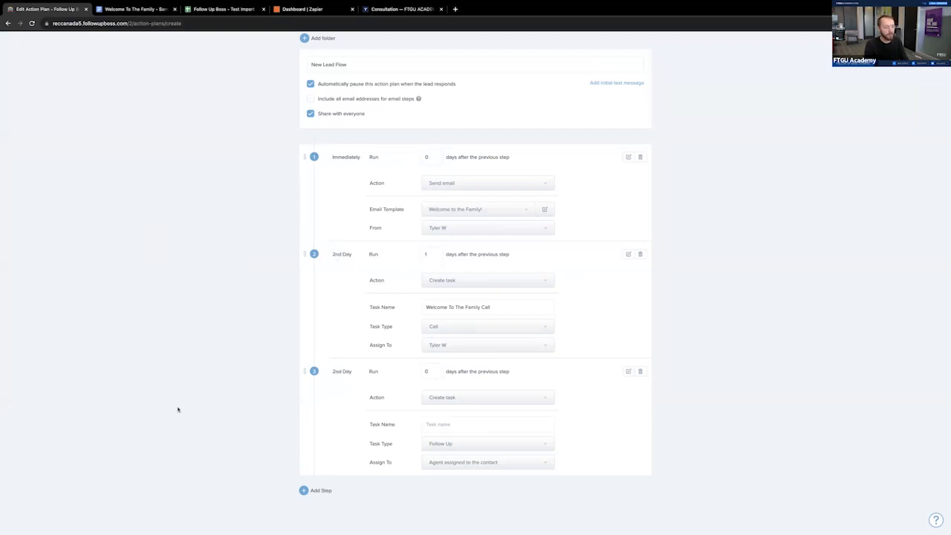
- Check the Concierge Service Email timing in the workflow document and set the third step to run 5 days after the previous step
{"action": "left_click", "coordinate": [132, 9]}
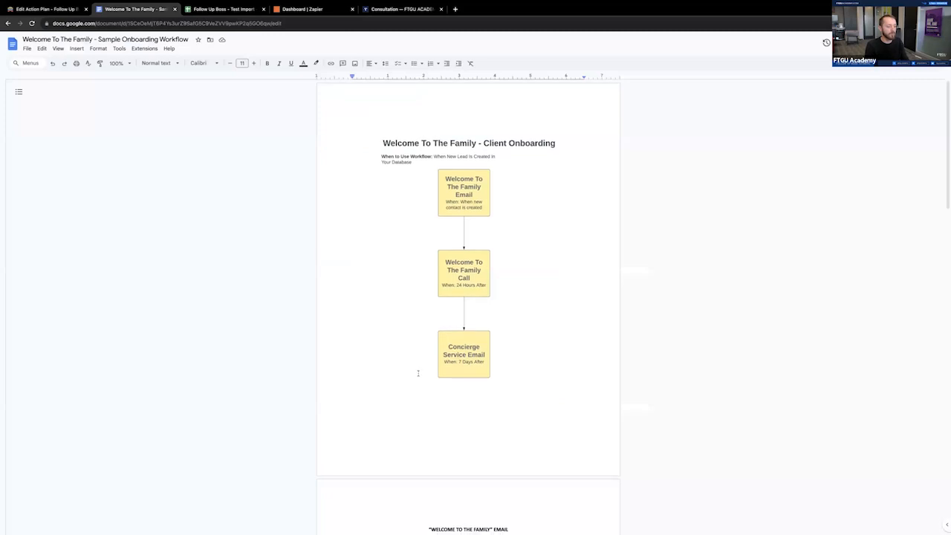
{"action": "scroll", "coordinate": [417, 373], "scroll_direction": "down", "scroll_amount": 1}
{"action": "left_click", "coordinate": [39, 8]}
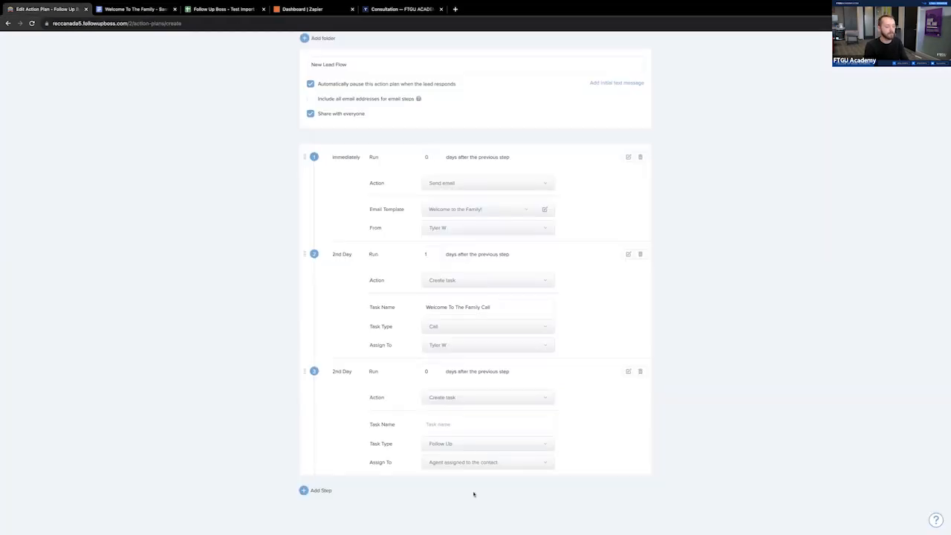
{"action": "double_click", "coordinate": [429, 371]}
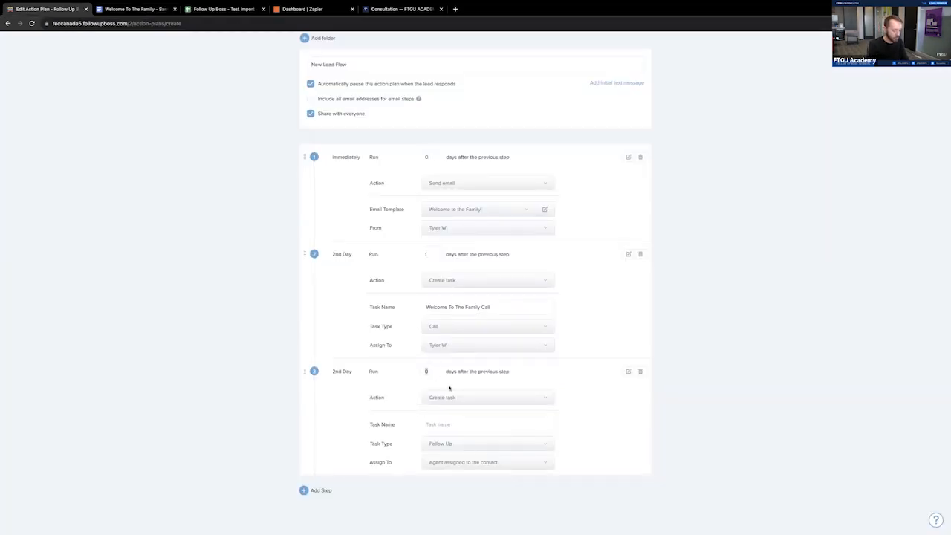
{"action": "type", "text": "6"}
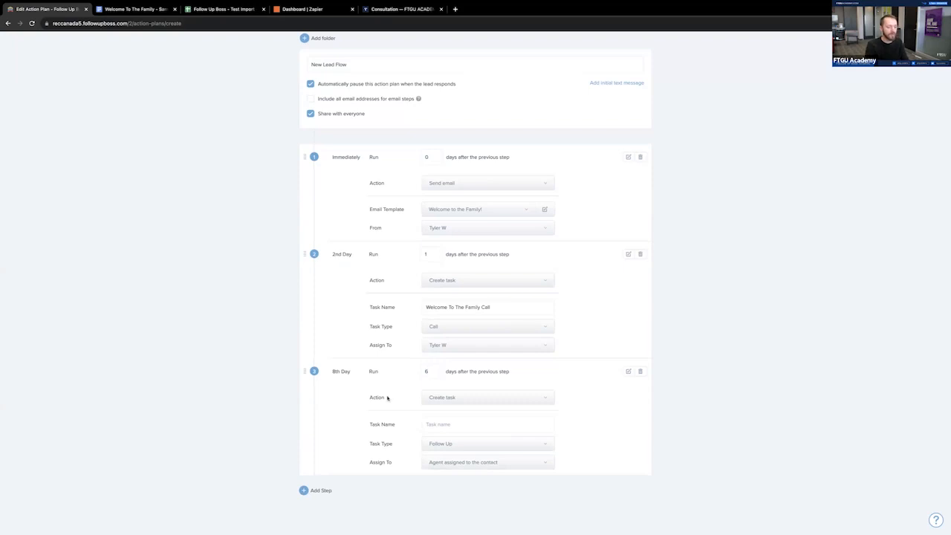
{"action": "type", "text": "5"}
- Set the third step's action to Send email and assign it the "Your Personal Real Estate Concierge" template
{"action": "left_click", "coordinate": [451, 397]}
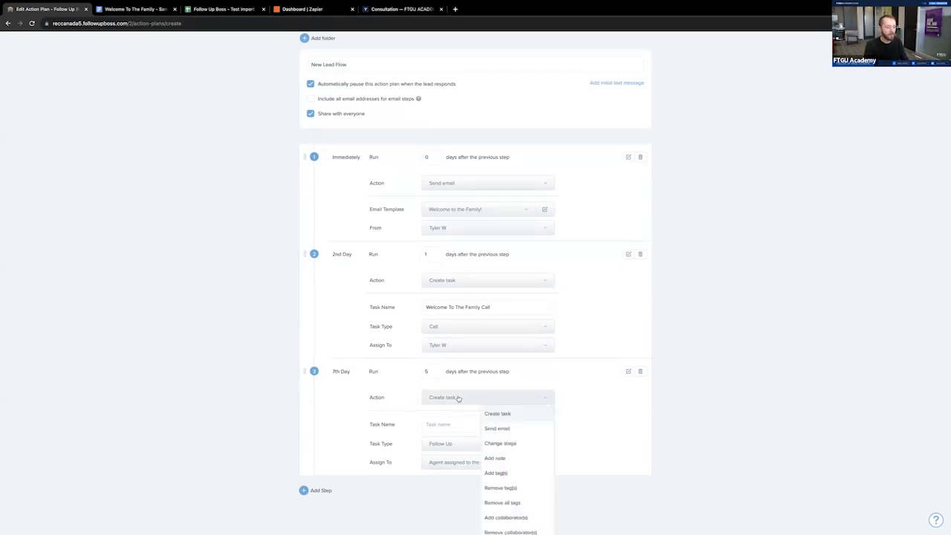
{"action": "left_click", "coordinate": [494, 430]}
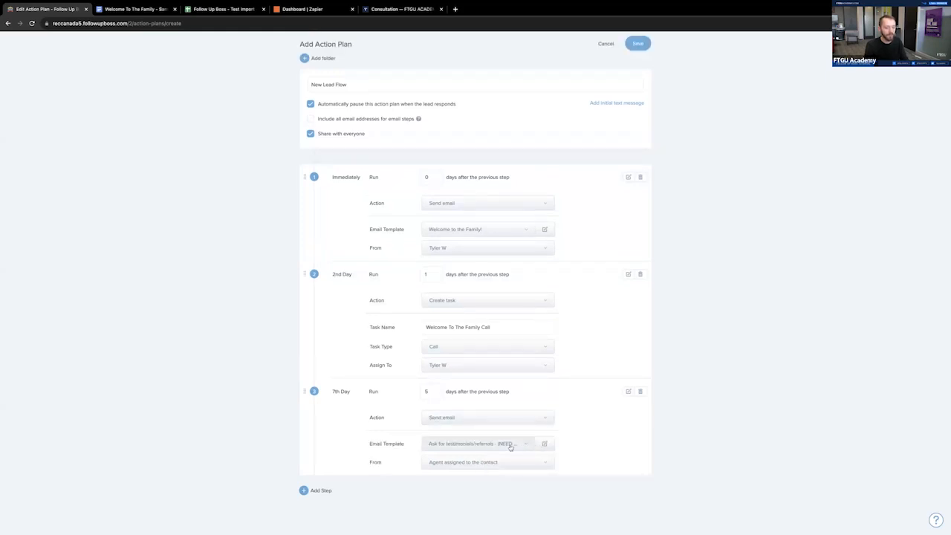
{"action": "left_click", "coordinate": [508, 446]}
{"action": "type", "text": "conc"}
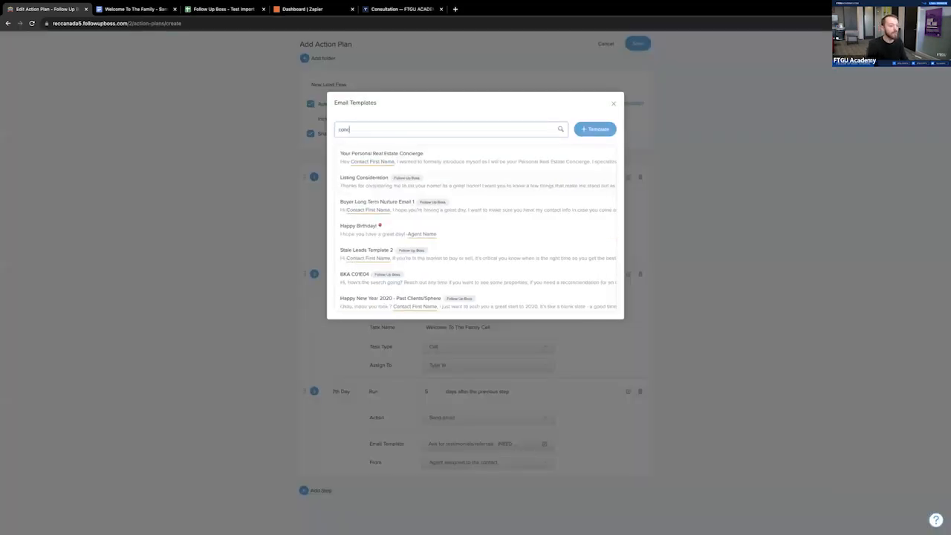
{"action": "left_click", "coordinate": [444, 154]}
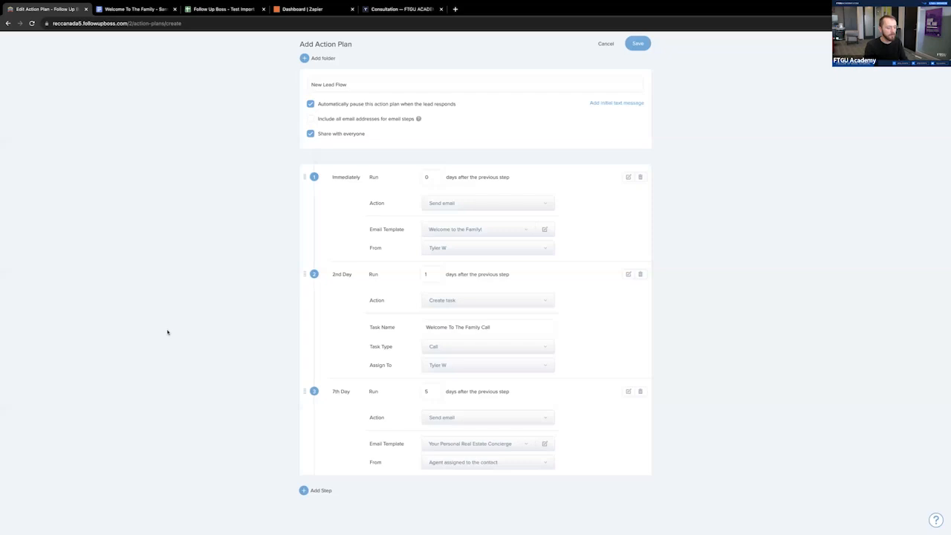
- Add a fourth step to the action plan and move it to second place, directly after the welcome email
{"action": "left_click", "coordinate": [320, 491]}
{"action": "scroll", "coordinate": [218, 454], "scroll_direction": "down", "scroll_amount": 2}
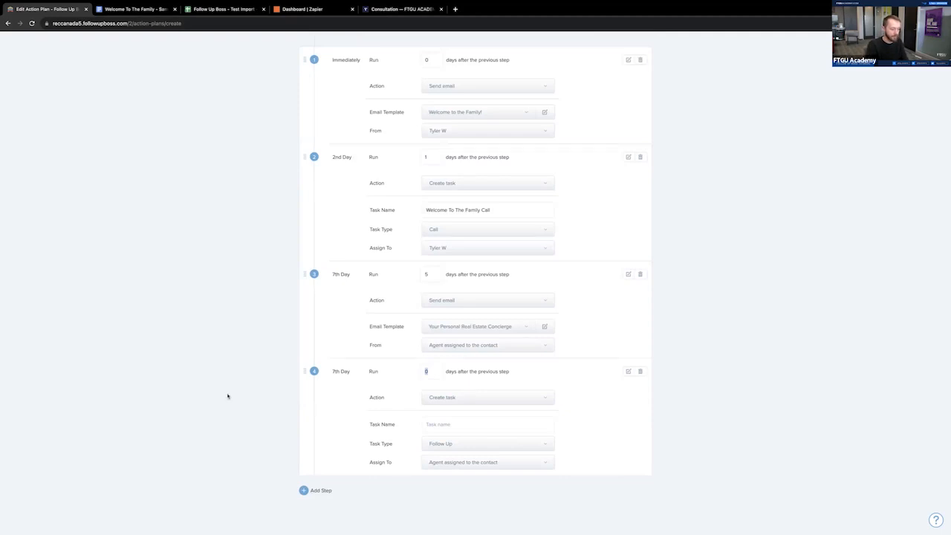
{"action": "left_click_drag", "start_coordinate": [306, 372], "coordinate": [308, 187]}
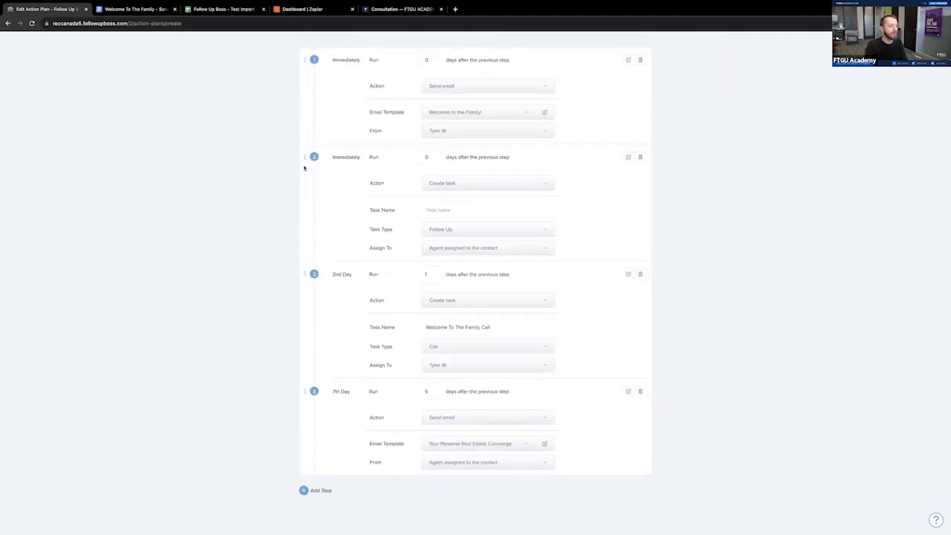
- Set the new second step's action to Add tag(s) and give it the existing "Bulklist" tag
{"action": "left_click", "coordinate": [446, 183]}
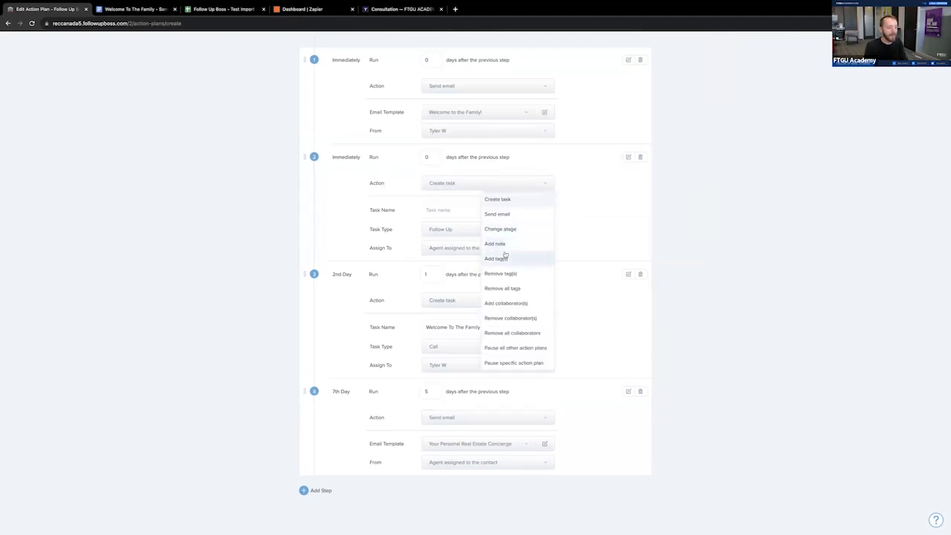
{"action": "left_click", "coordinate": [510, 259]}
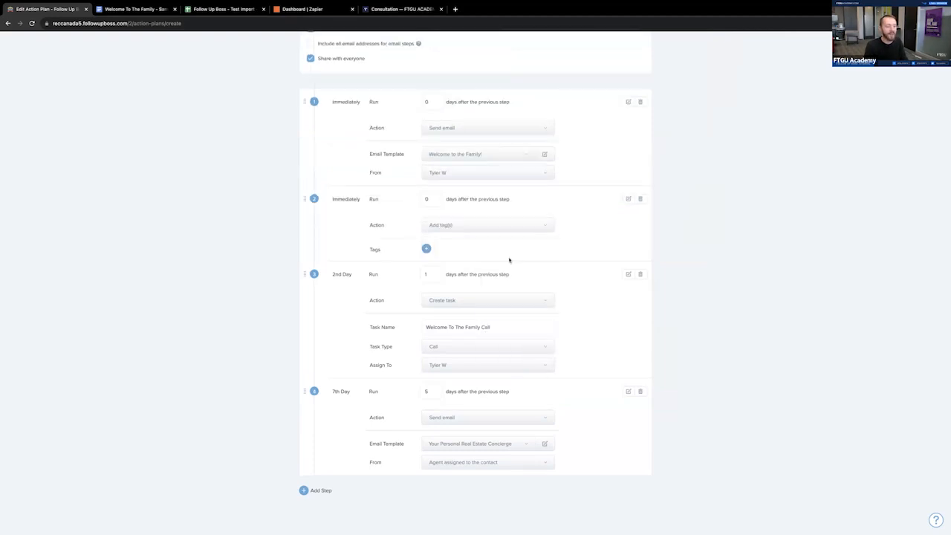
{"action": "left_click", "coordinate": [427, 249]}
{"action": "type", "text": "bulk"}
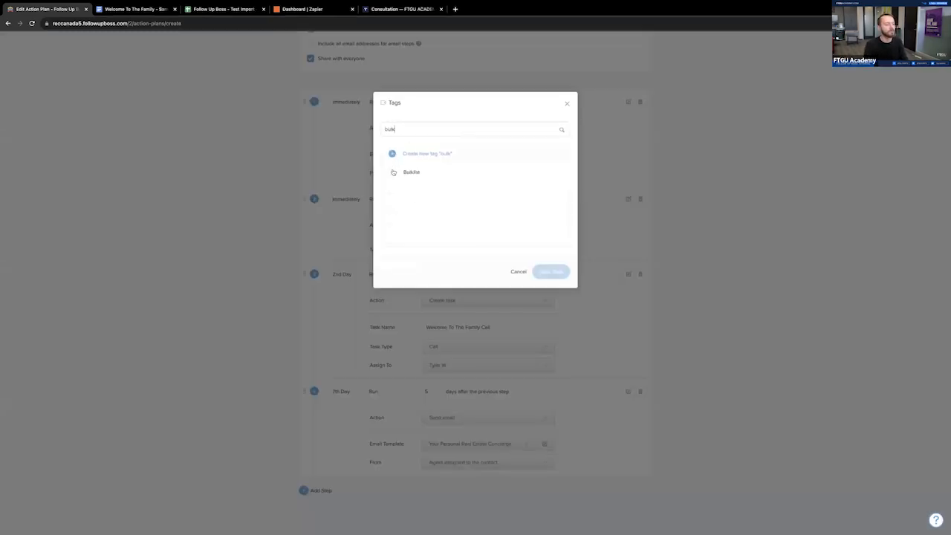
{"action": "left_click", "coordinate": [393, 171]}
{"action": "left_click", "coordinate": [550, 272]}
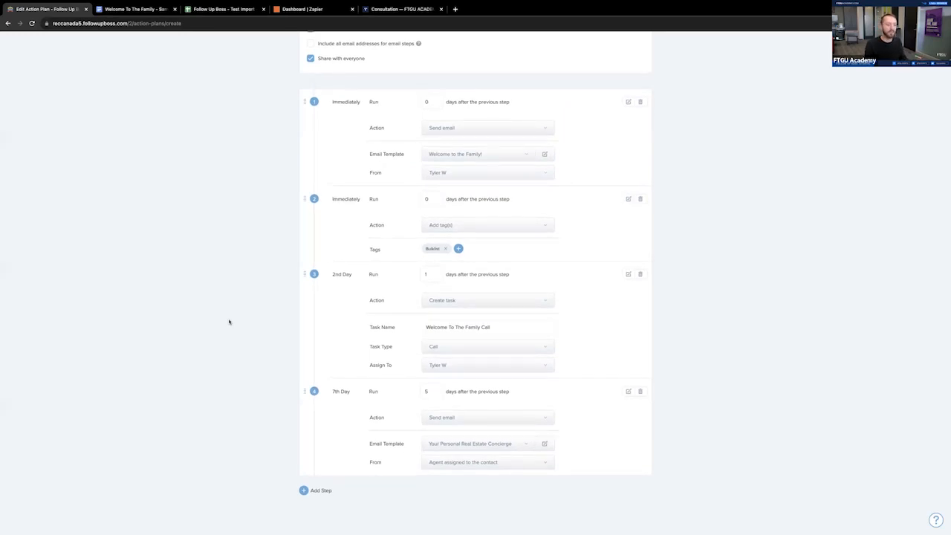
- Review all four steps of the New Lead Flow action plan and save the plan
{"action": "scroll", "coordinate": [230, 323], "scroll_direction": "up", "scroll_amount": 3}
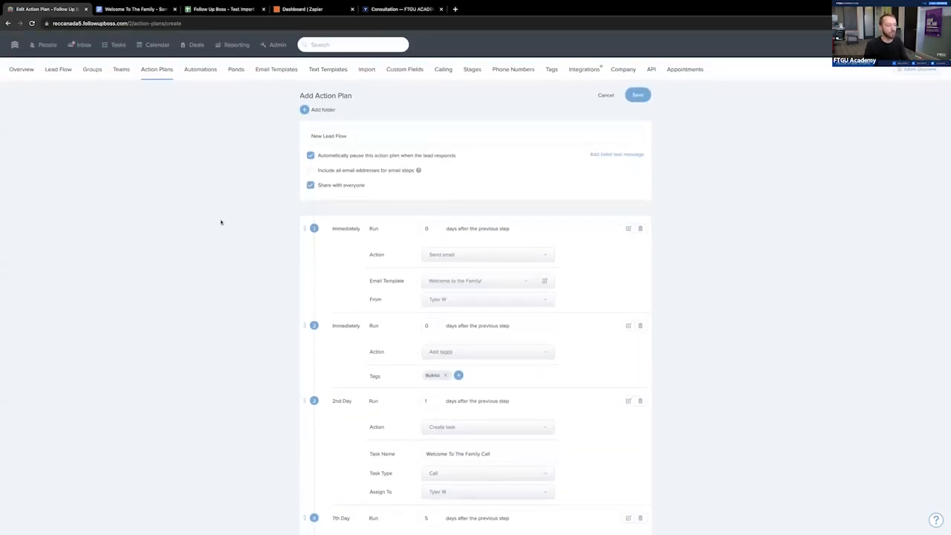
{"action": "scroll", "coordinate": [153, 206], "scroll_direction": "down", "scroll_amount": 2}
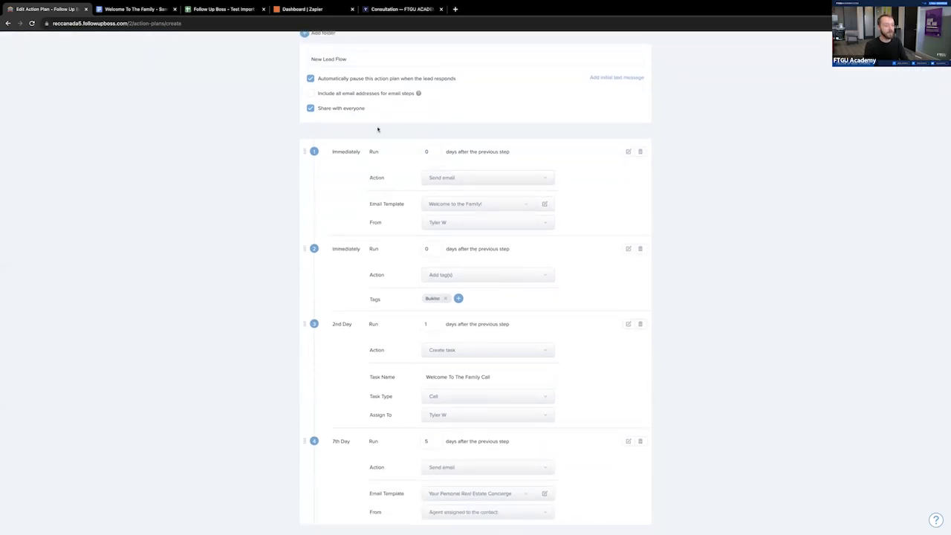
{"action": "scroll", "coordinate": [512, 196], "scroll_direction": "down", "scroll_amount": 1}
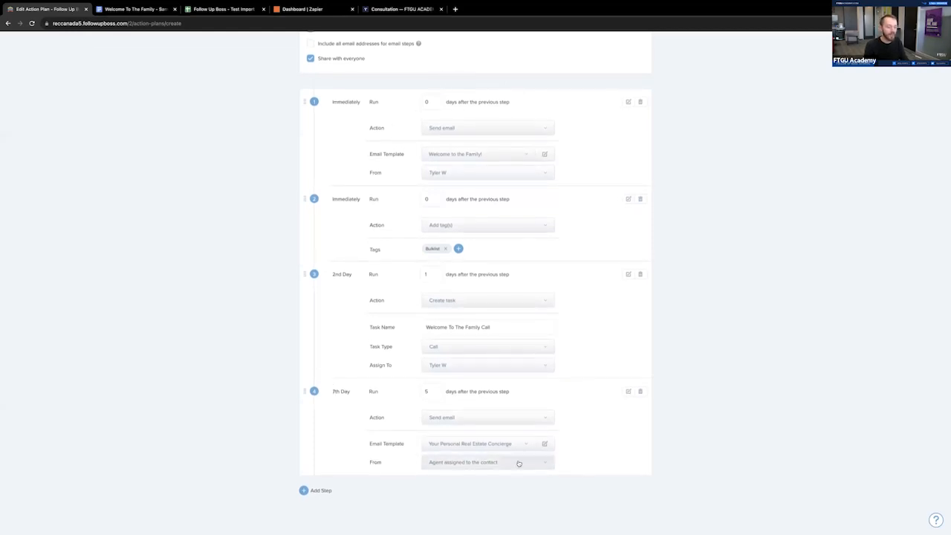
{"action": "scroll", "coordinate": [471, 443], "scroll_direction": "up", "scroll_amount": 3}
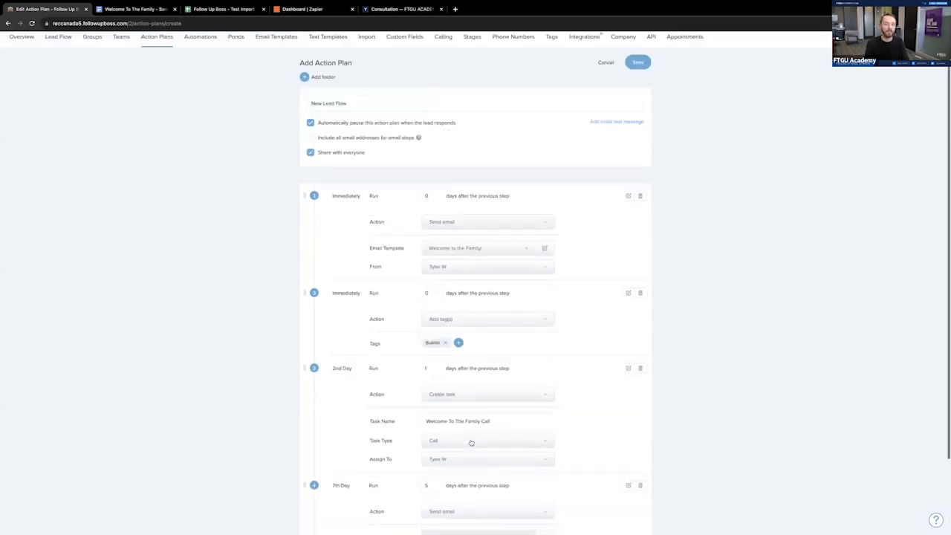
{"action": "left_click", "coordinate": [639, 96]}
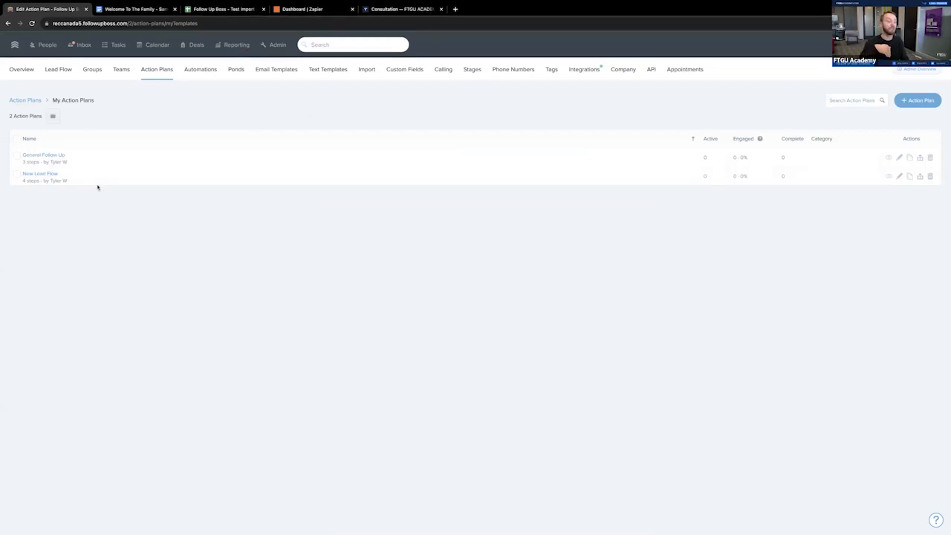
- Start creating a new automation in the Automations settings
{"action": "left_click", "coordinate": [200, 70]}
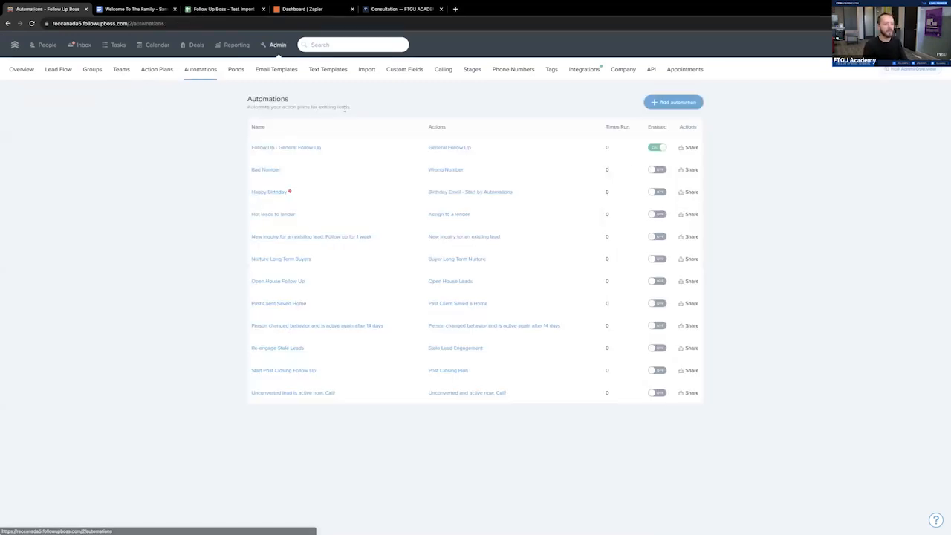
{"action": "left_click", "coordinate": [672, 102]}
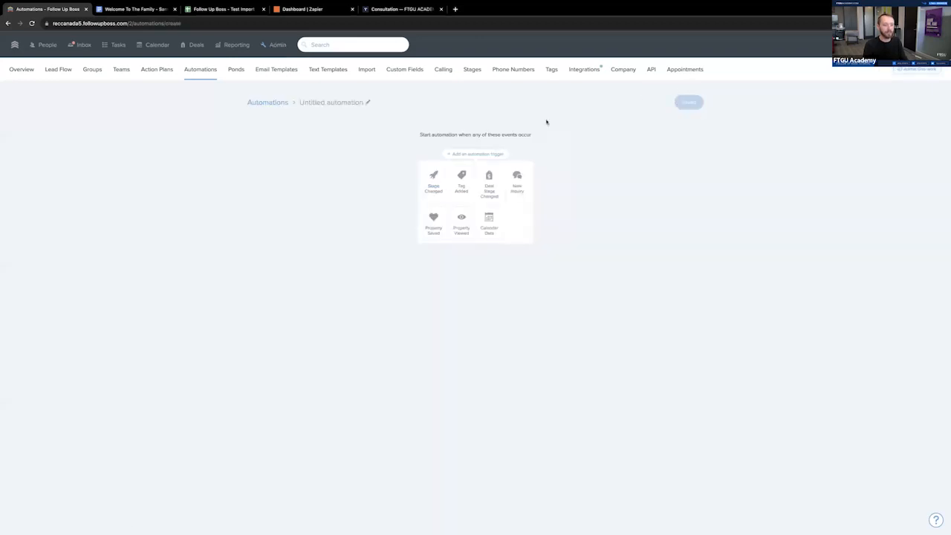
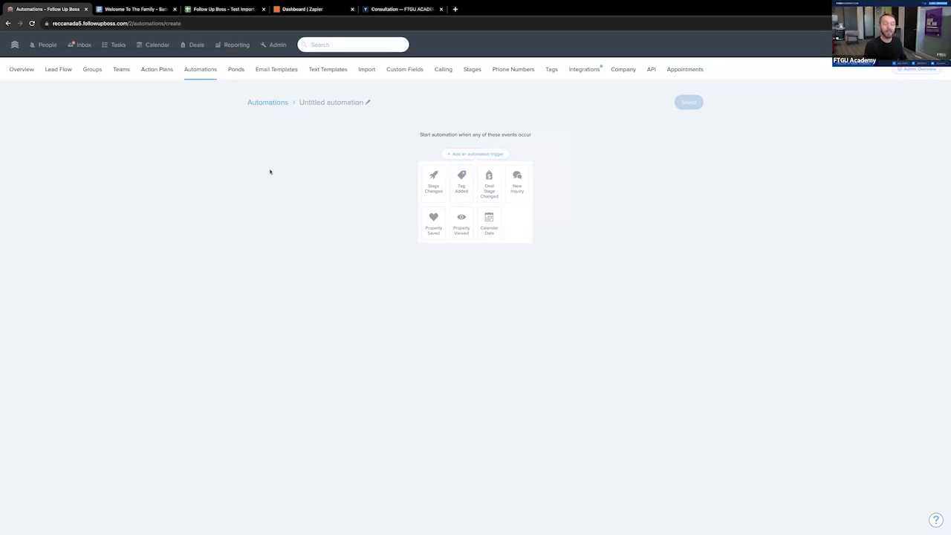
- Set the new automation to start when the "new lead" tag is added
{"action": "left_click", "coordinate": [461, 184]}
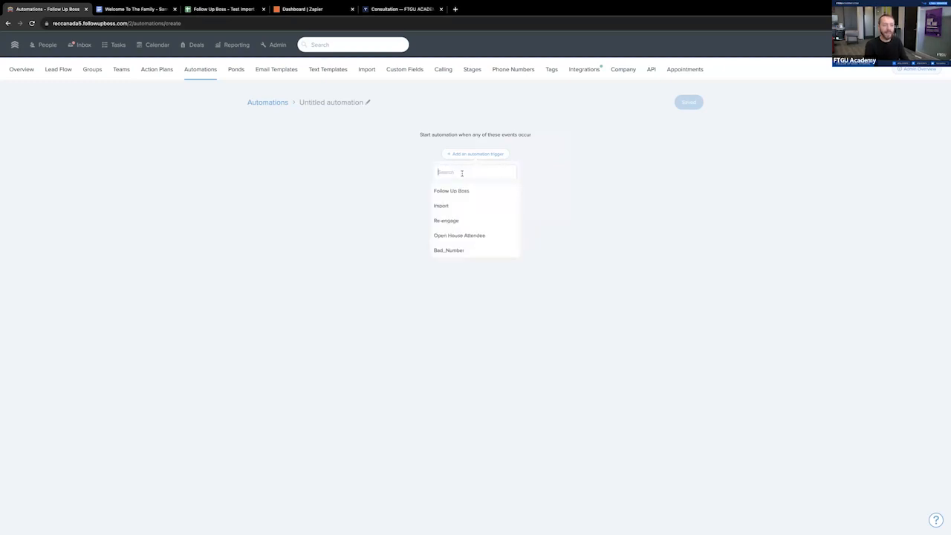
{"action": "type", "text": "new"}
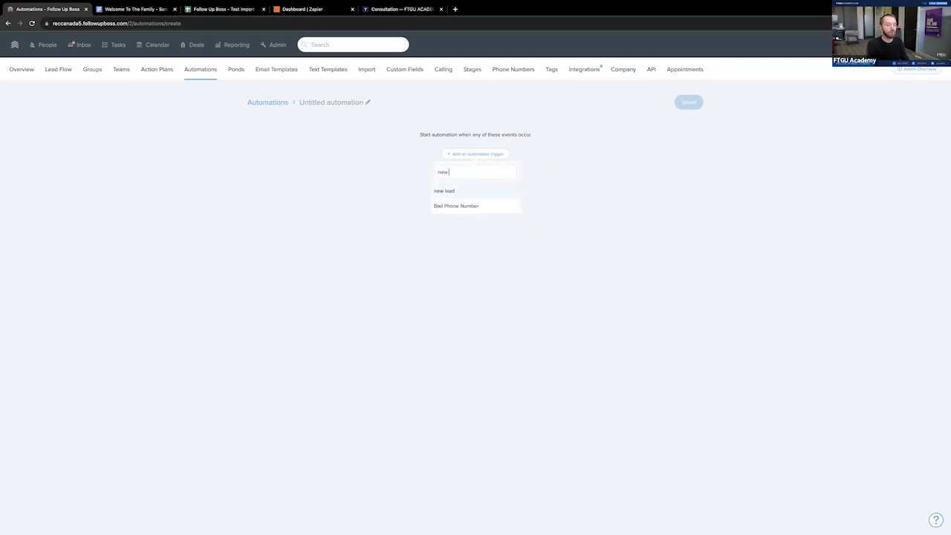
{"action": "left_click", "coordinate": [460, 192]}
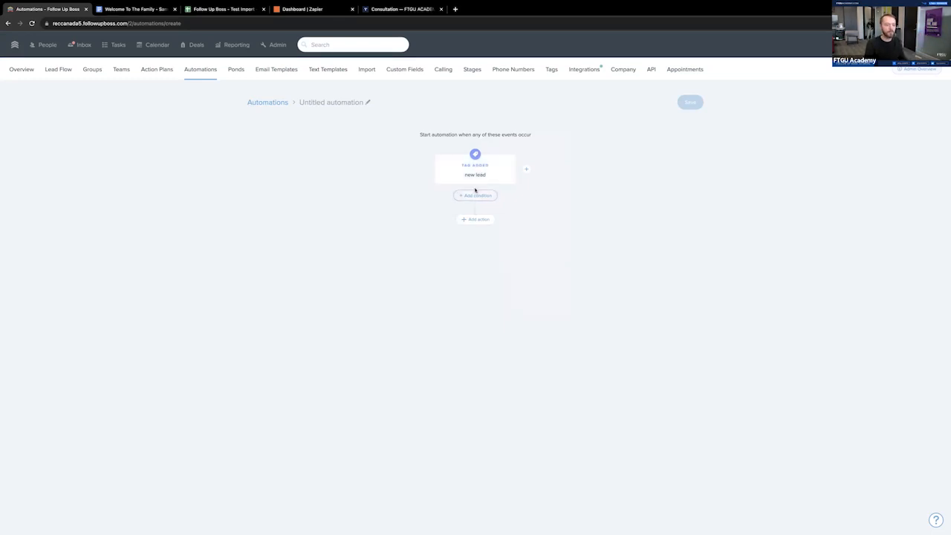
- Add an action that starts the New Lead Flow action plan, and save and enable the automation
{"action": "left_click", "coordinate": [475, 219]}
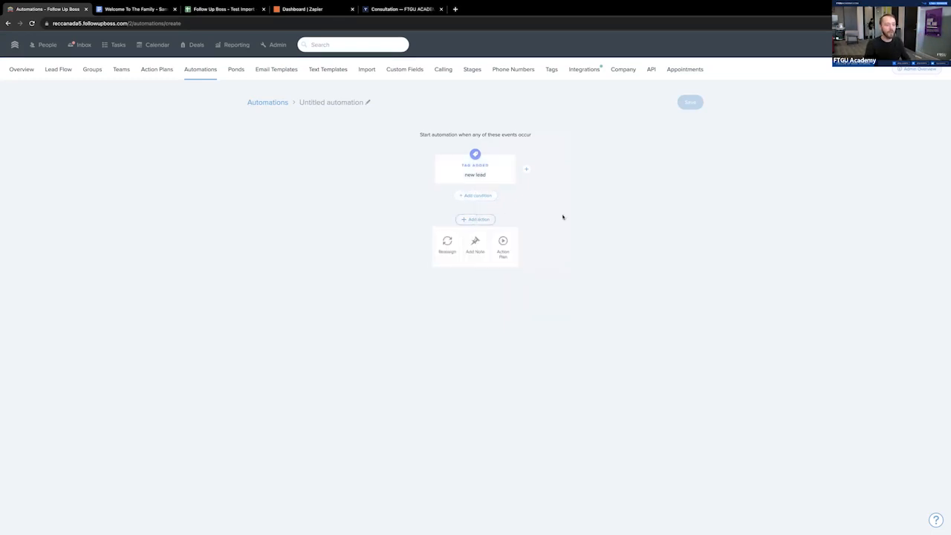
{"action": "left_click", "coordinate": [510, 254]}
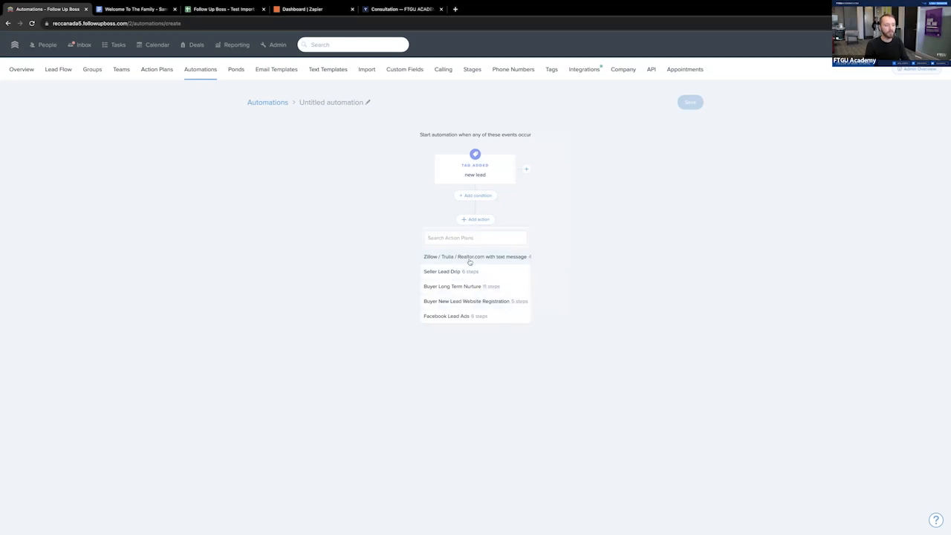
{"action": "type", "text": "new"}
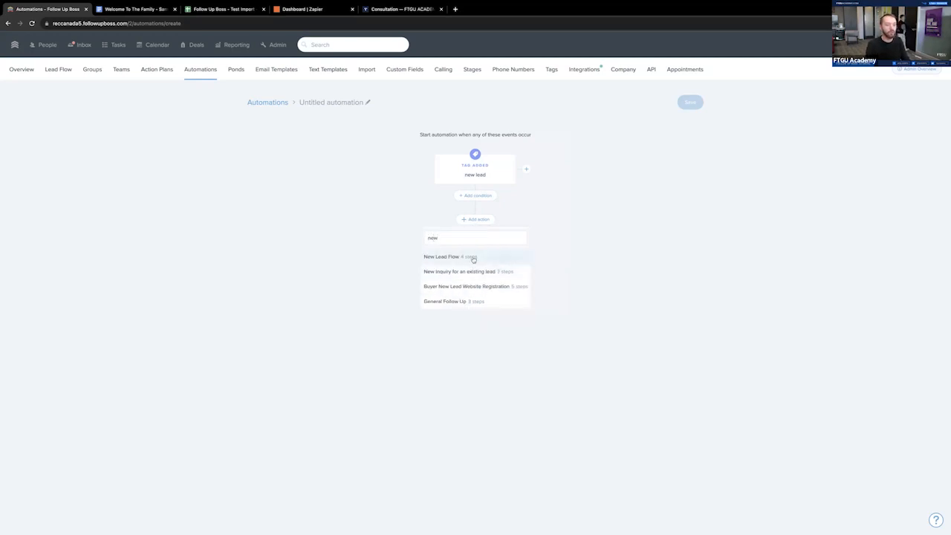
{"action": "left_click", "coordinate": [473, 258]}
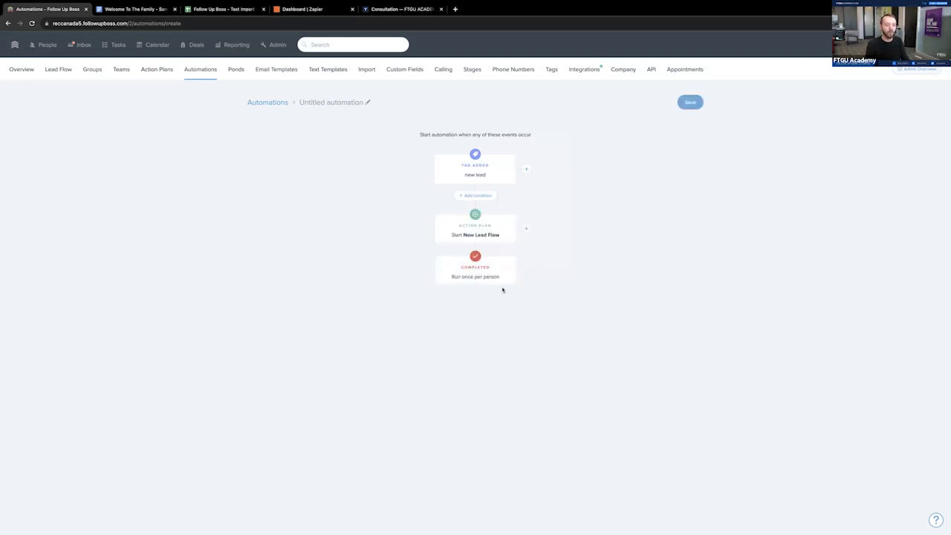
{"action": "left_click", "coordinate": [690, 103]}
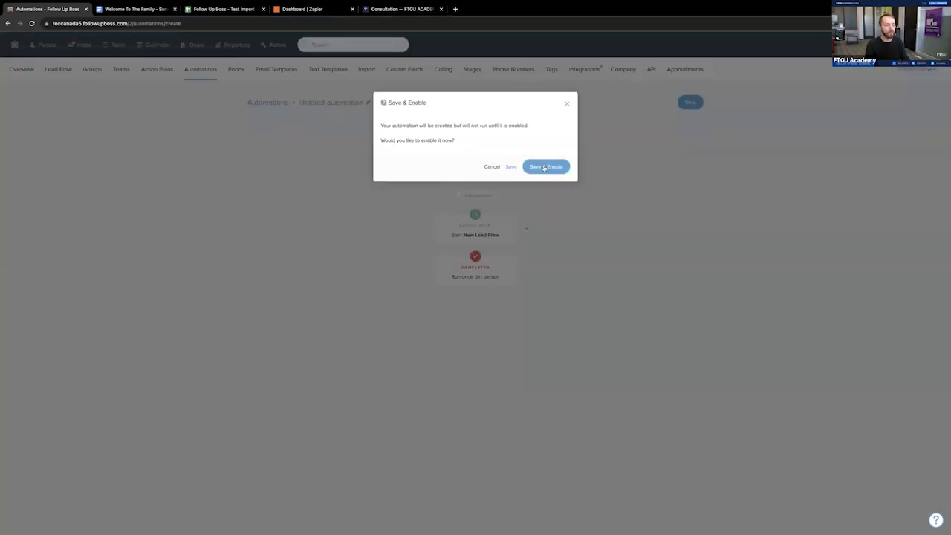
{"action": "left_click", "coordinate": [547, 167]}
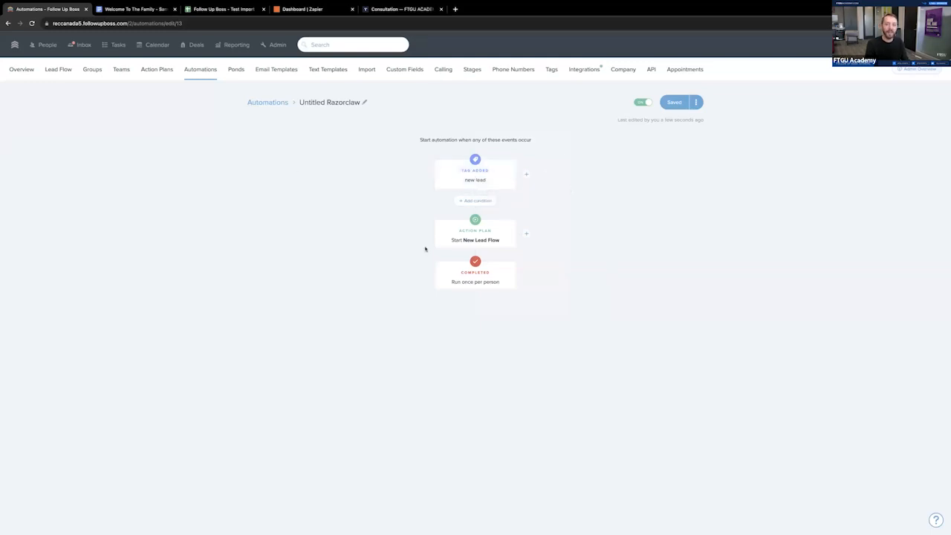
- Start adding a new person in People and enter a test client's first name, last name and email address
{"action": "left_click", "coordinate": [44, 45]}
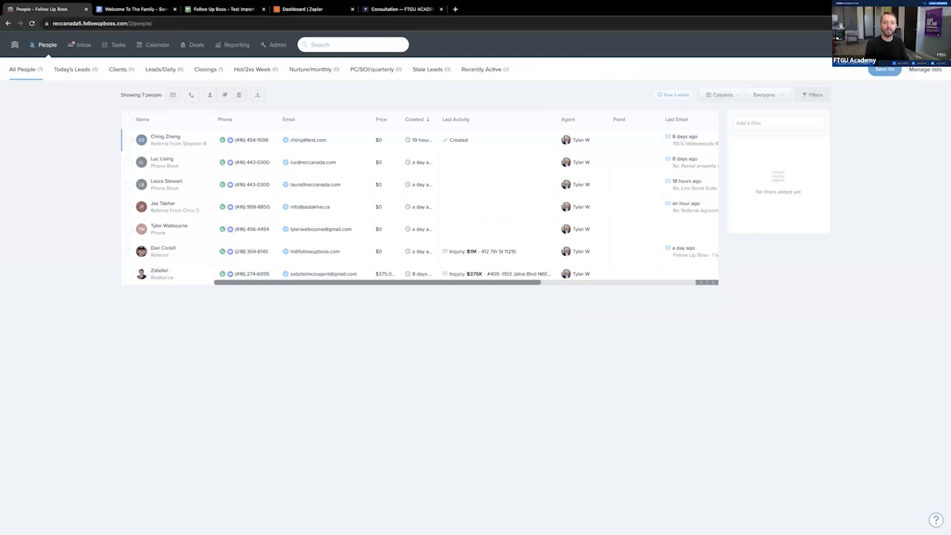
{"action": "left_click", "coordinate": [870, 44]}
{"action": "type", "text": "Test"}
{"action": "key", "text": "Tab"}
{"action": "type", "text": "Cloient"}
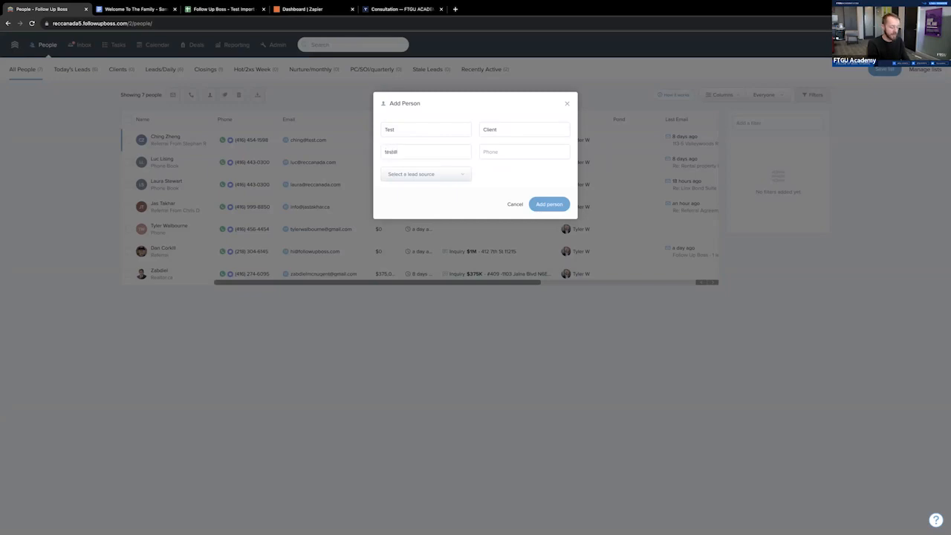
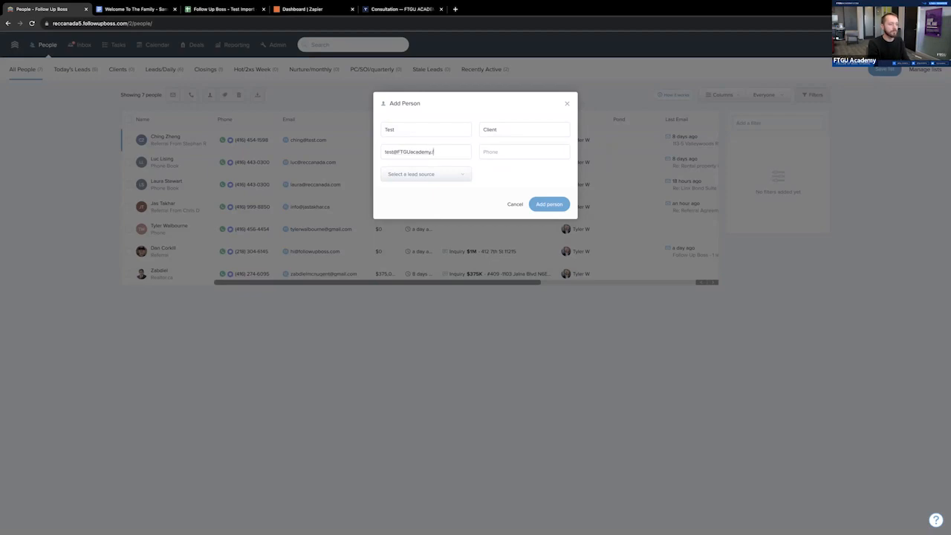
- Replace the email with the academy's info address, fill in the phone number and add the person
{"action": "left_click", "coordinate": [443, 152]}
{"action": "triple_click", "coordinate": [442, 153]}
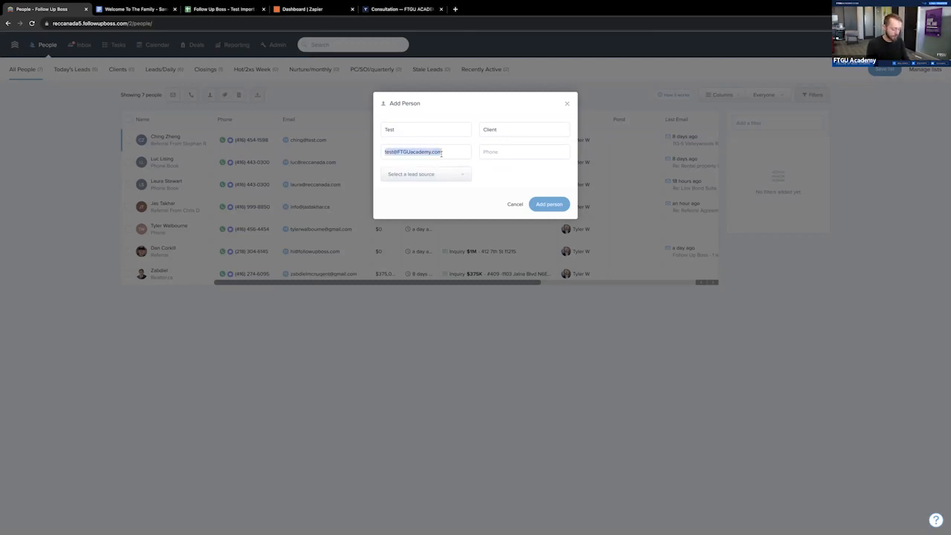
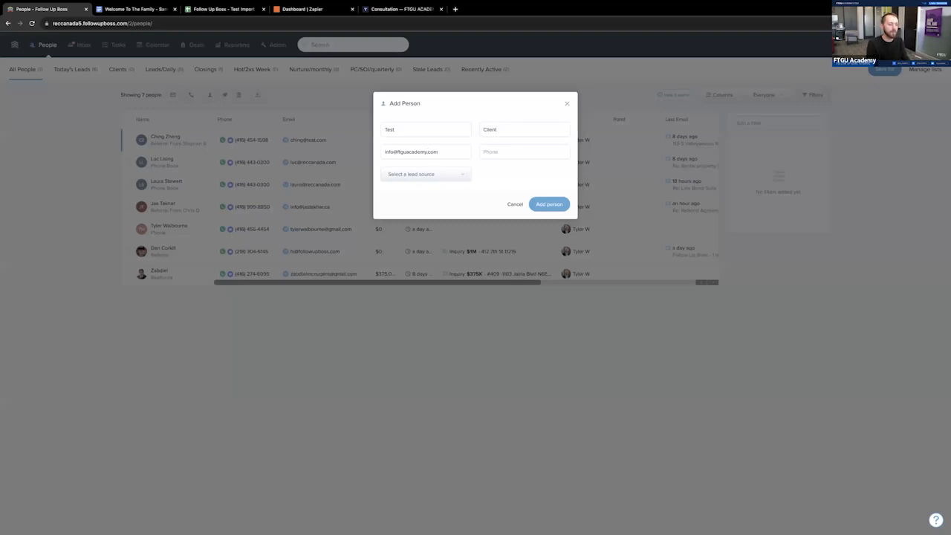
{"action": "type", "text": "345678"}
{"action": "left_click", "coordinate": [551, 206]}
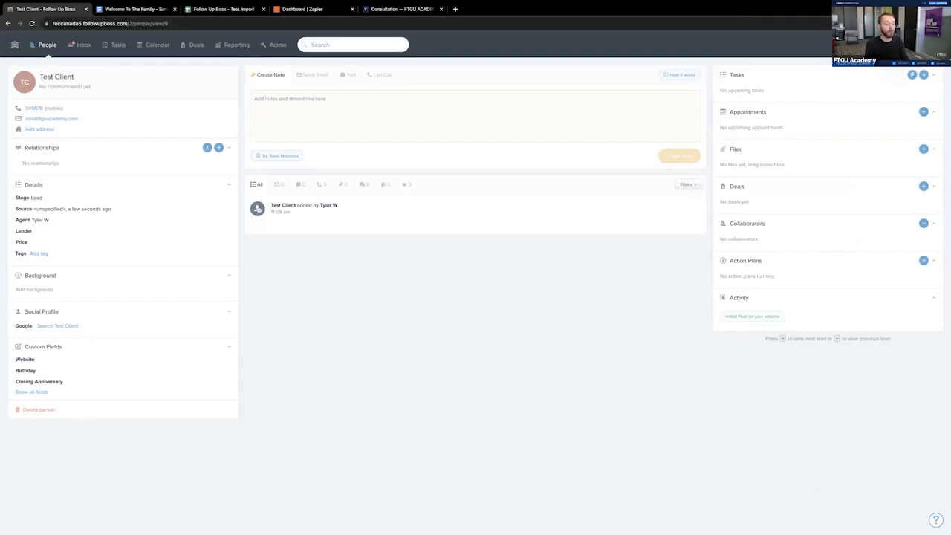
- Give the test client the existing "new lead" tag and check the tags on the record
{"action": "left_click", "coordinate": [38, 254]}
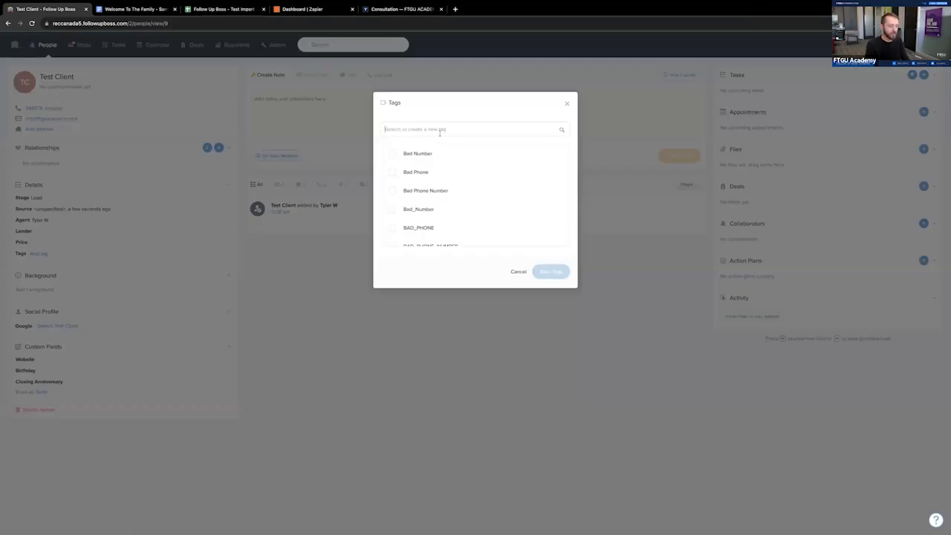
{"action": "type", "text": "new"}
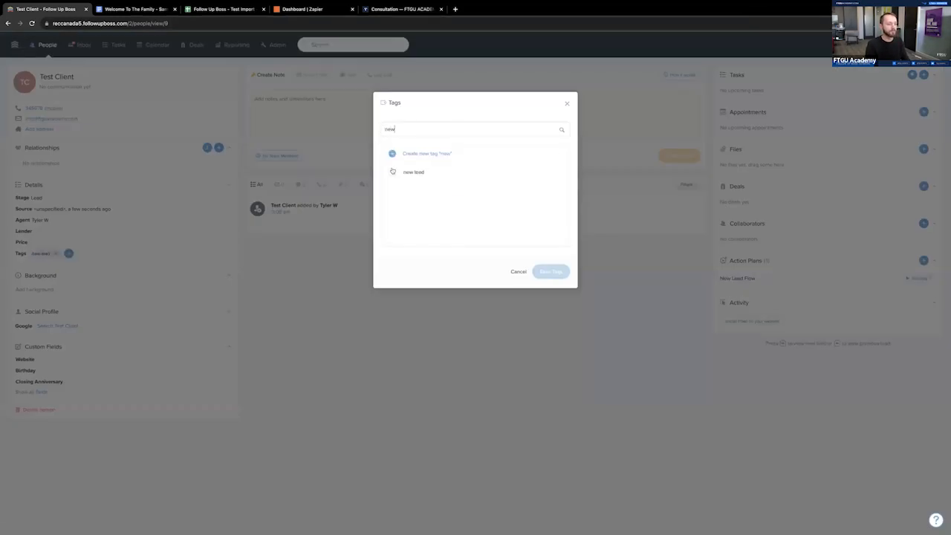
{"action": "left_click", "coordinate": [392, 173]}
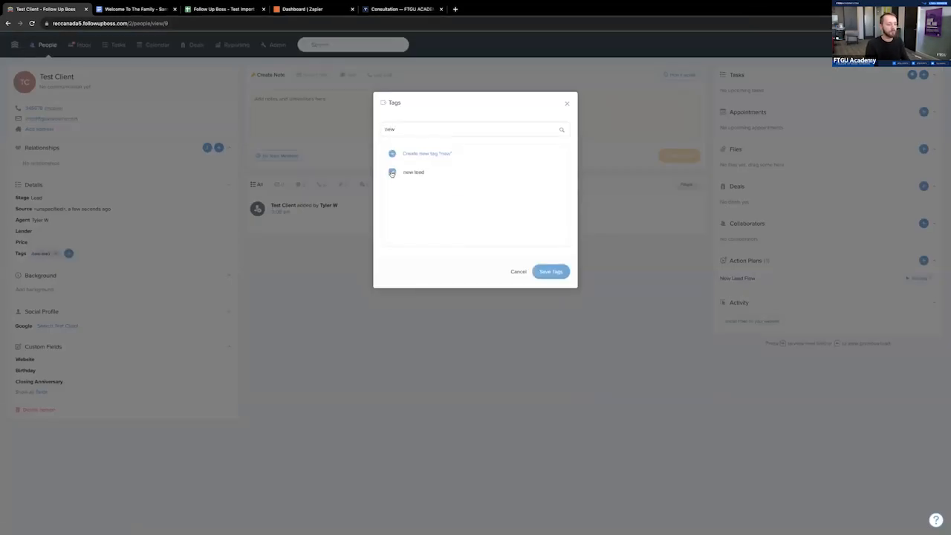
{"action": "left_click", "coordinate": [551, 272]}
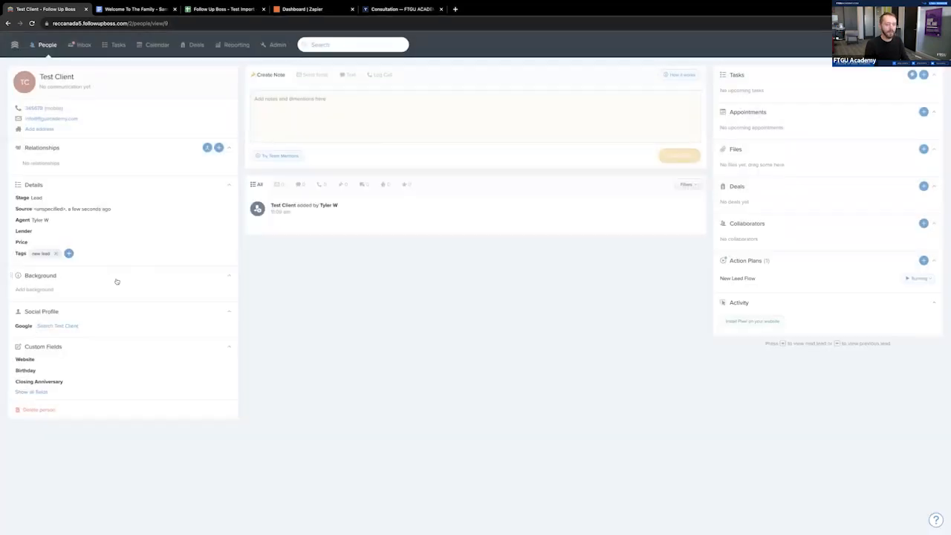
{"action": "mouse_move", "coordinate": [75, 258]}
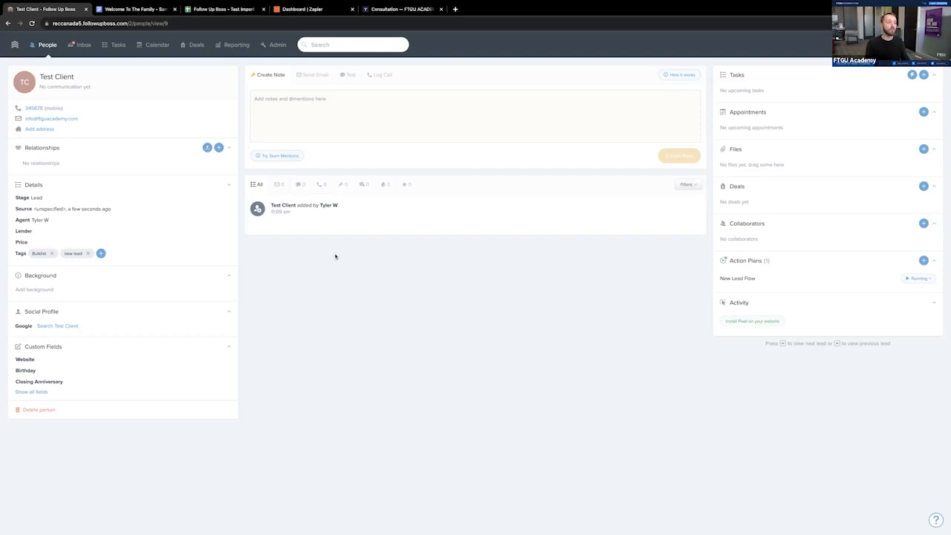
- Switch to the Zapier dashboard and move its browser tab directly beside the Follow Up Boss tab
{"action": "left_click", "coordinate": [306, 31]}
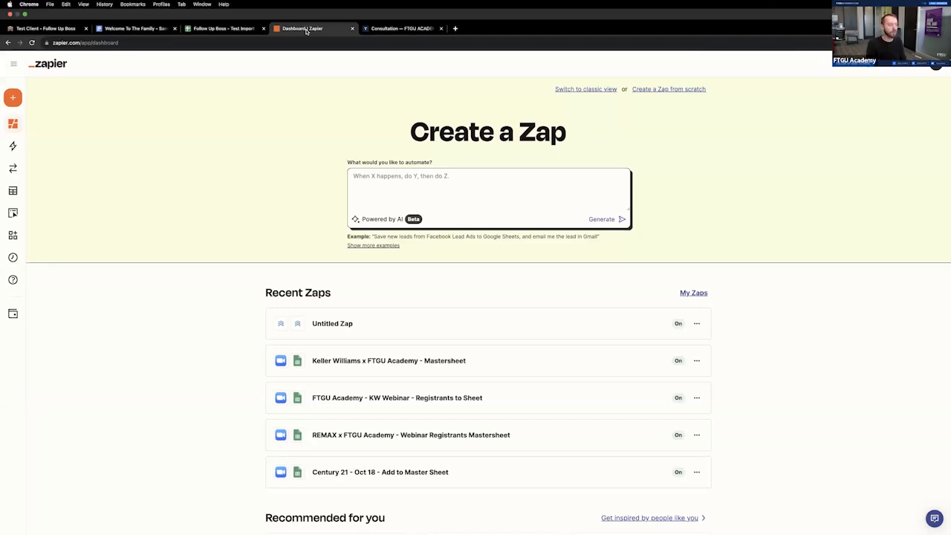
{"action": "left_click_drag", "start_coordinate": [324, 31], "coordinate": [180, 31]}
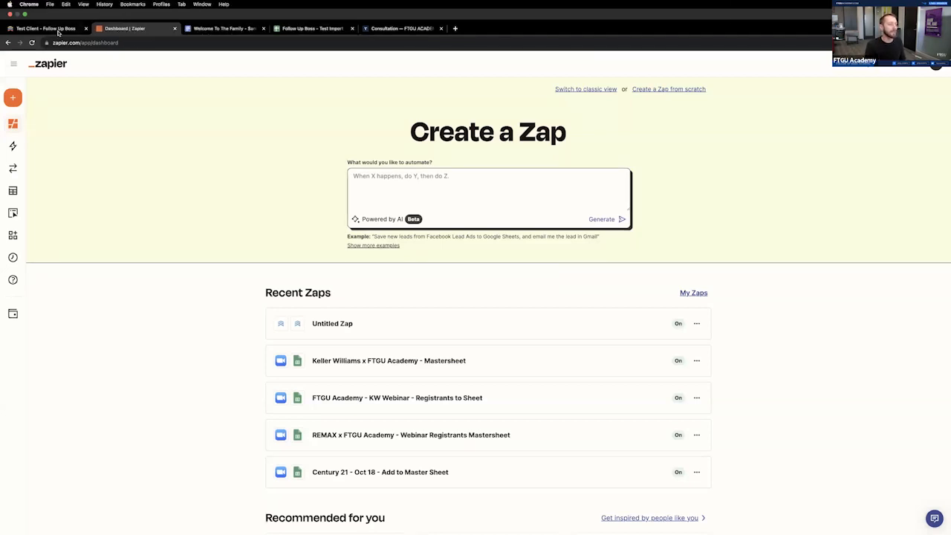
- Return to the test client's record in Follow Up Boss, reload it and view the full action plan welcome email
{"action": "left_click", "coordinate": [49, 32]}
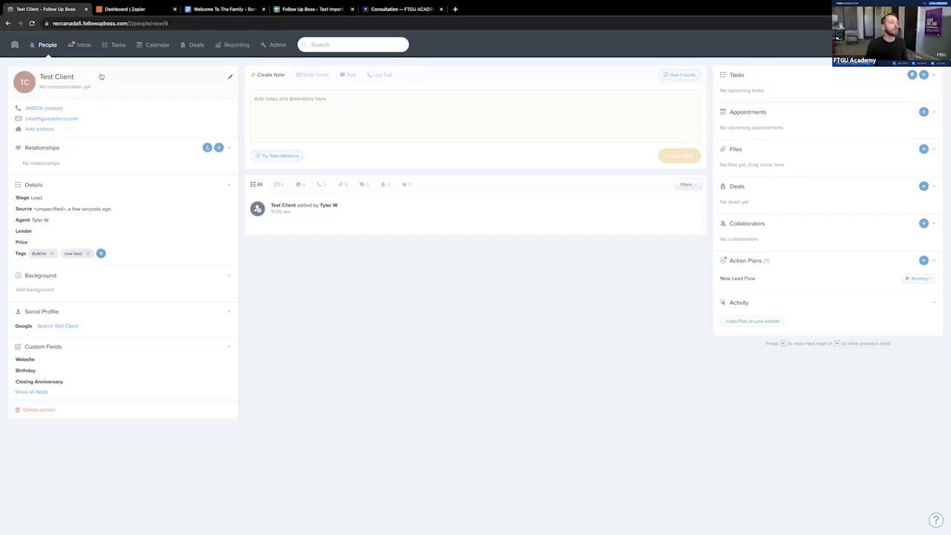
{"action": "left_click", "coordinate": [32, 23]}
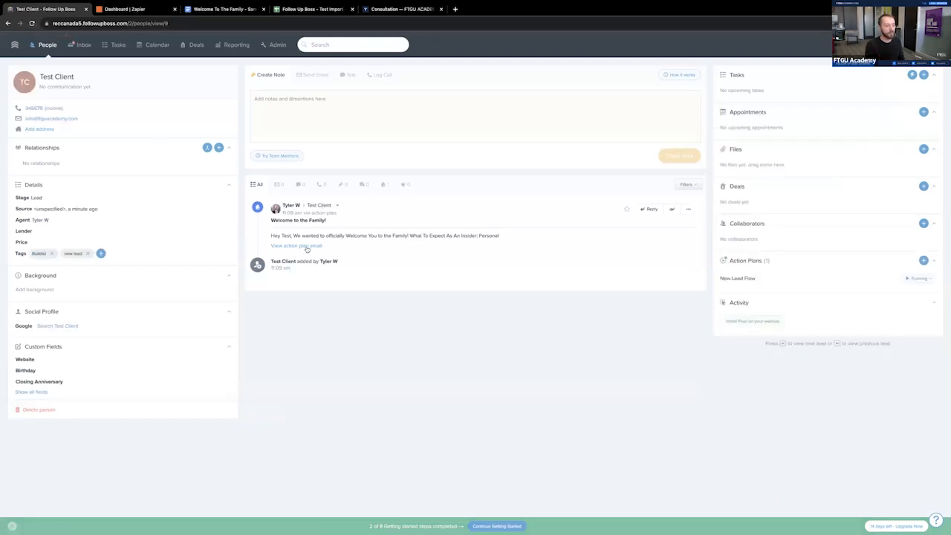
{"action": "left_click", "coordinate": [316, 247]}
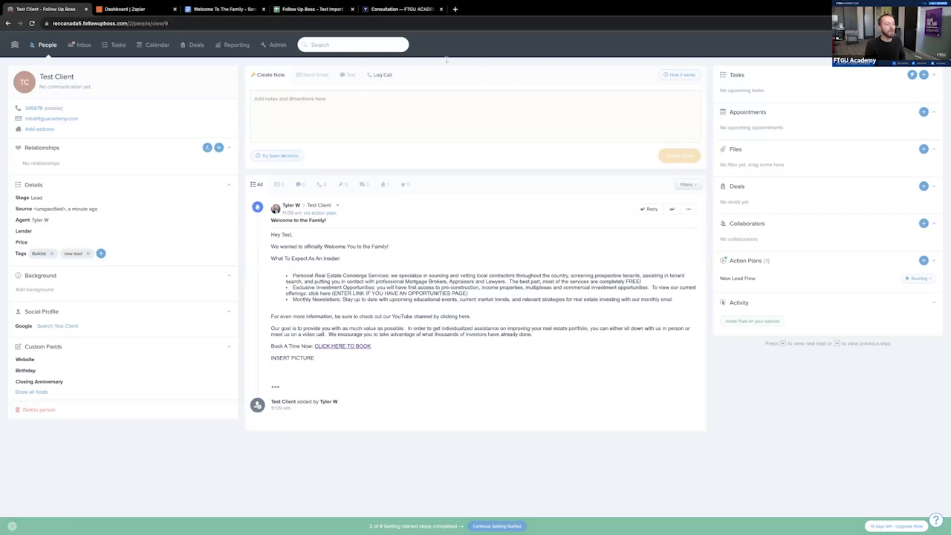
- Switch to Zapier and start creating a new Zap from the Zaps list
{"action": "left_click", "coordinate": [125, 9]}
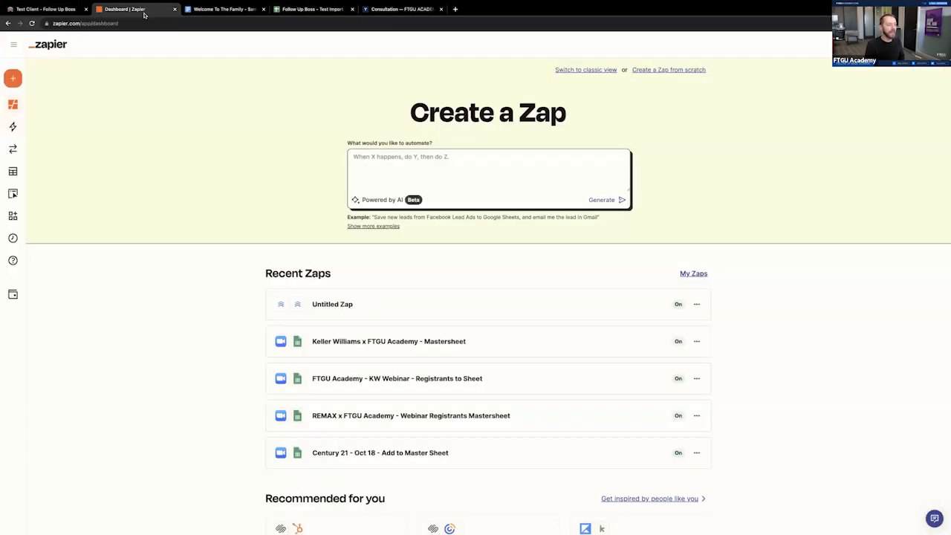
{"action": "left_click", "coordinate": [17, 127]}
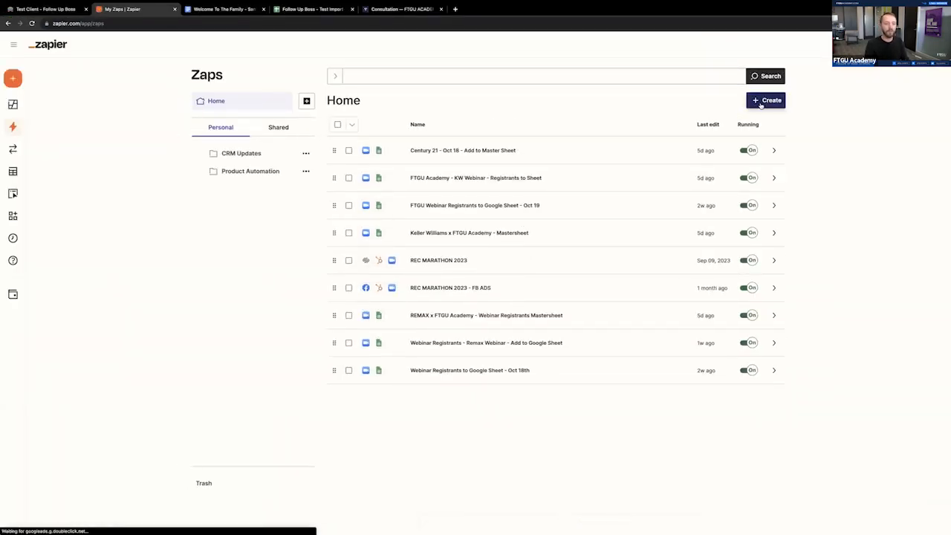
{"action": "left_click", "coordinate": [33, 80]}
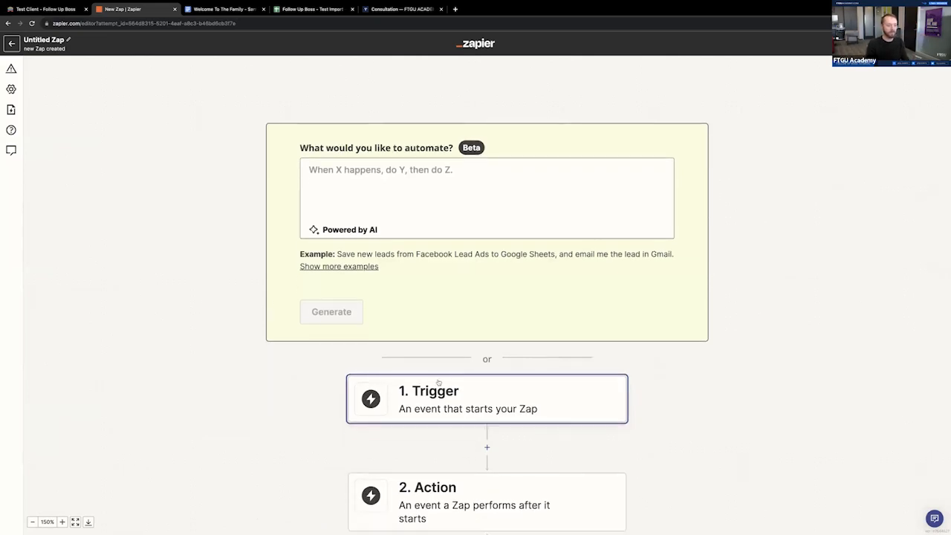
- Search for "follow" in the trigger's app list and choose Follow Up Boss as the Zap's trigger app
{"action": "left_click", "coordinate": [442, 392]}
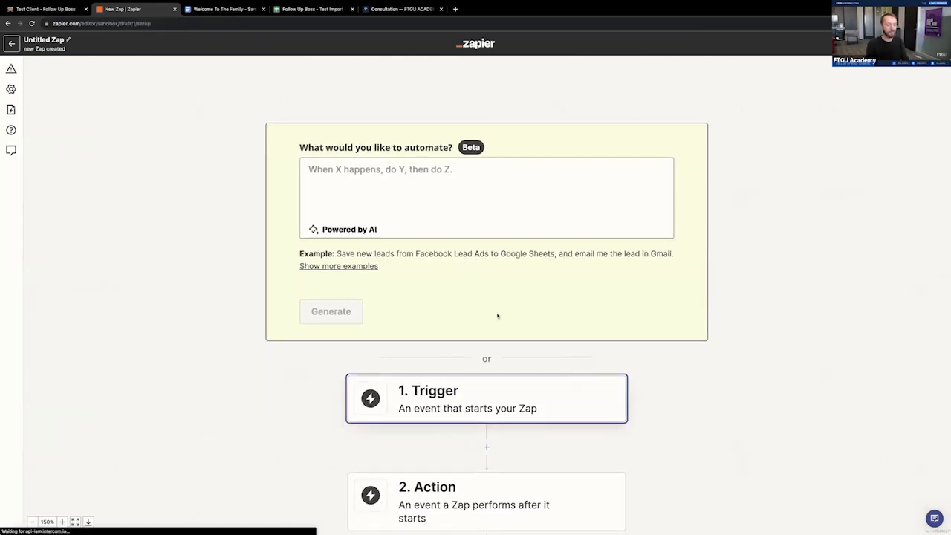
{"action": "type", "text": "followup"}
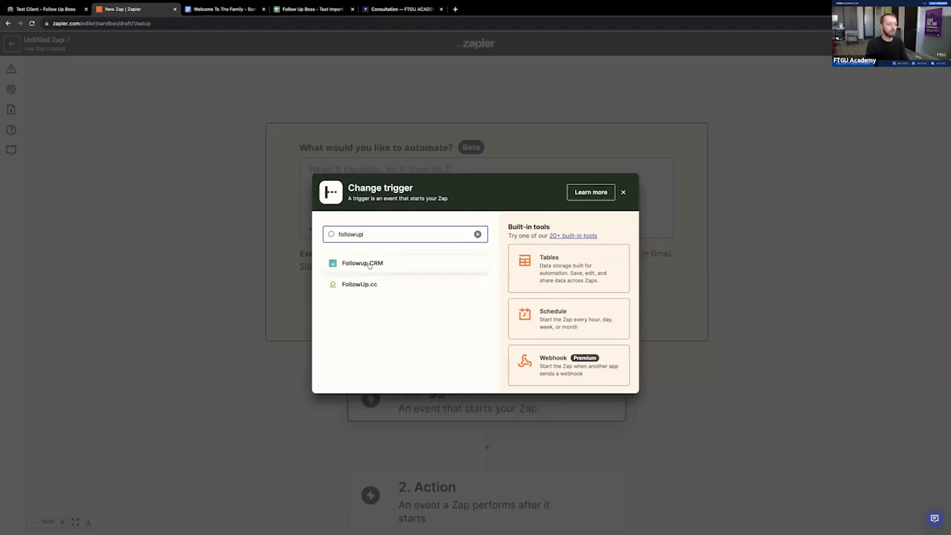
{"action": "key", "text": "BackSpace"}
{"action": "key", "text": "BackSpace"}
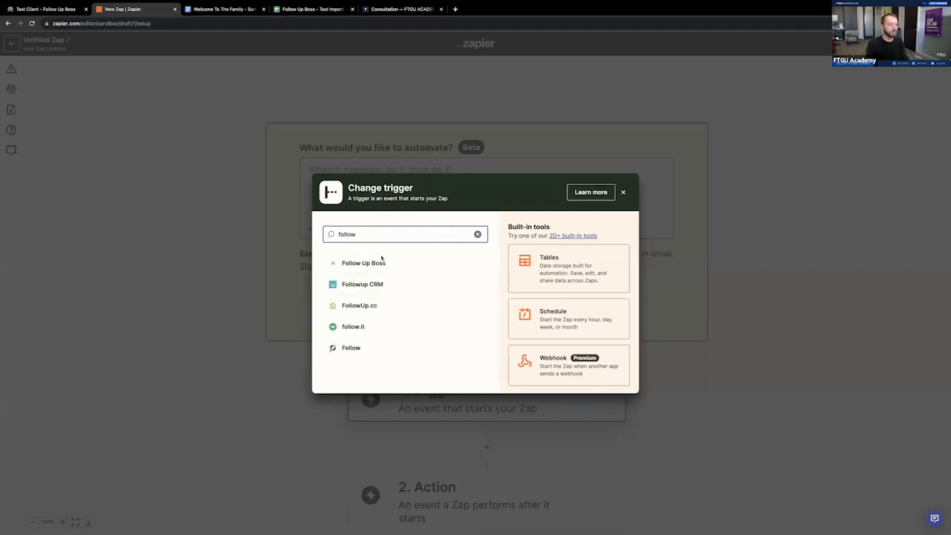
{"action": "left_click", "coordinate": [379, 262]}
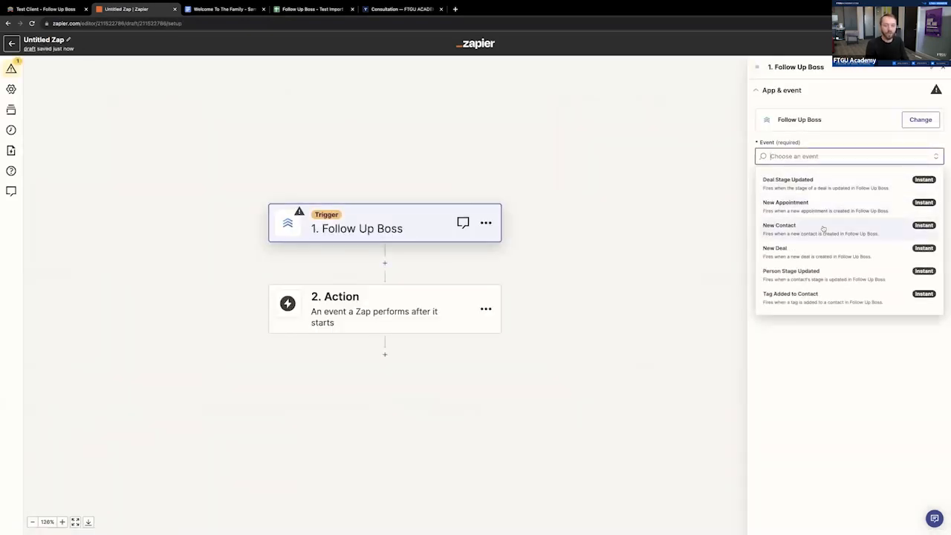
- Set the trigger event to New Contact and accept the connected Follow Up Boss account, continuing to the trigger test
{"action": "left_click", "coordinate": [823, 229]}
{"action": "left_click", "coordinate": [827, 198]}
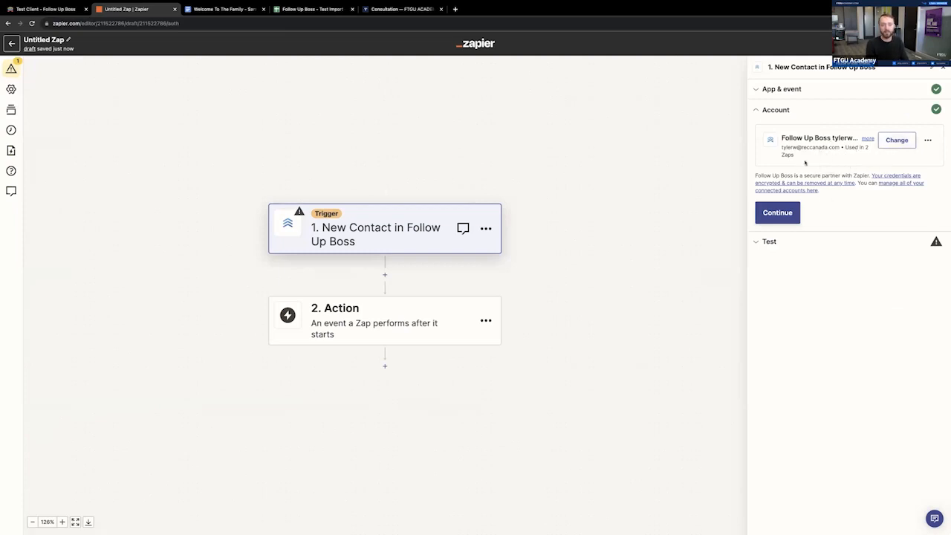
{"action": "left_click", "coordinate": [778, 213]}
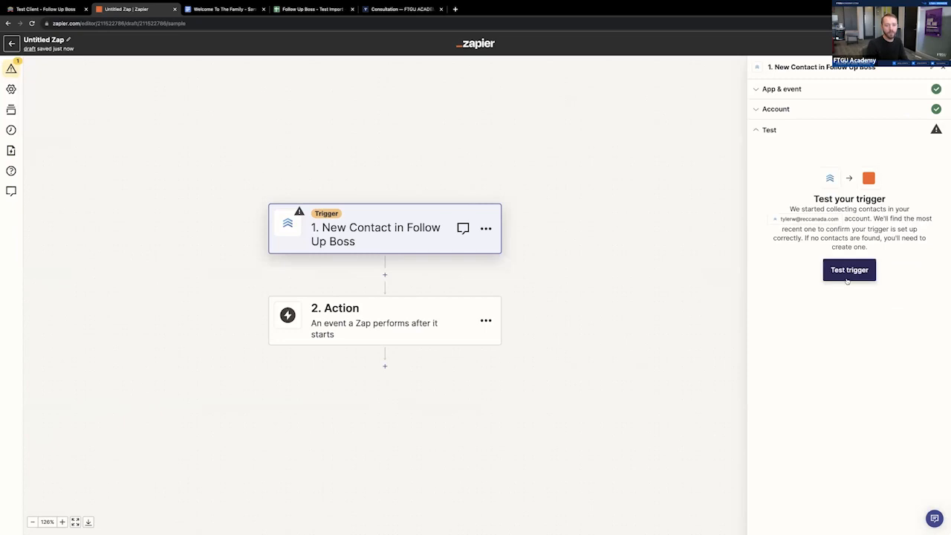
- Test the New Contact trigger, review the test record Contact C, and continue with that record
{"action": "left_click", "coordinate": [849, 273]}
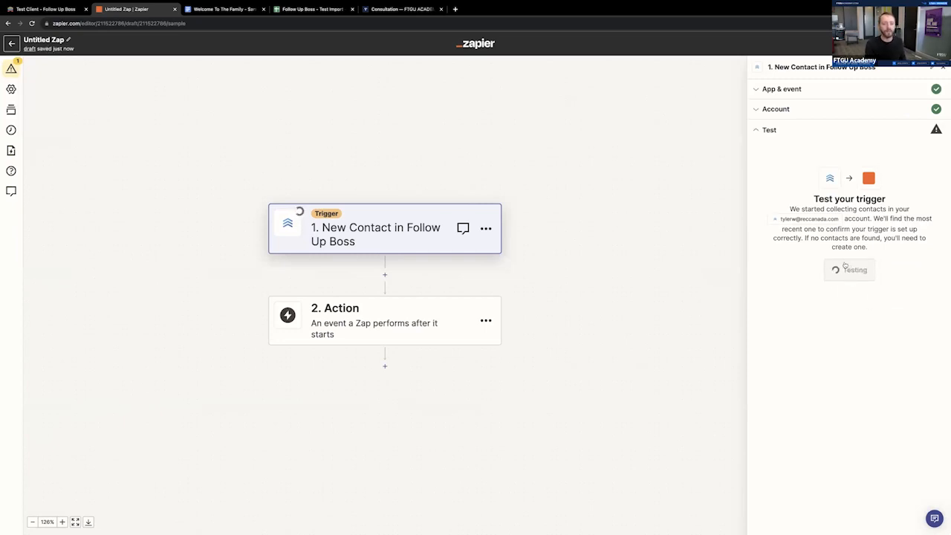
{"action": "scroll", "coordinate": [875, 302], "scroll_direction": "down", "scroll_amount": 5}
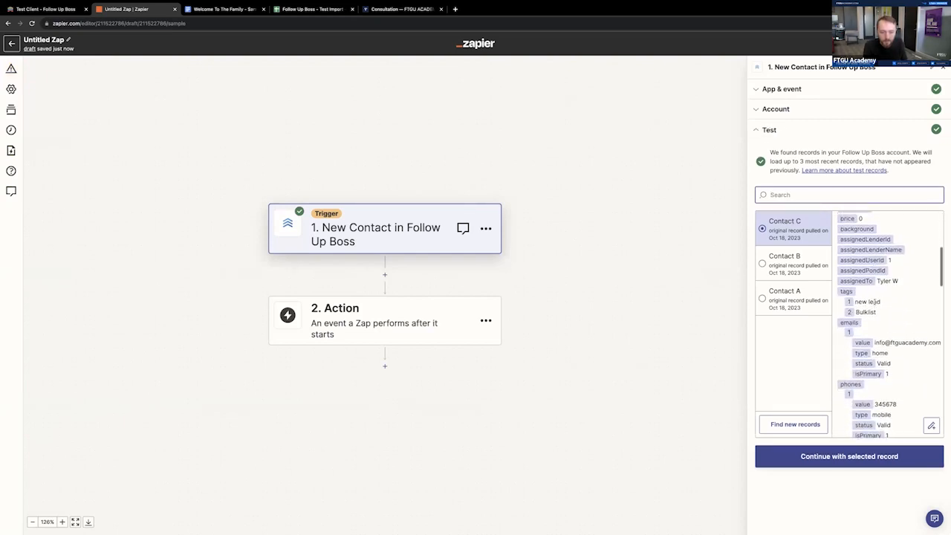
{"action": "scroll", "coordinate": [875, 301], "scroll_direction": "down", "scroll_amount": 1}
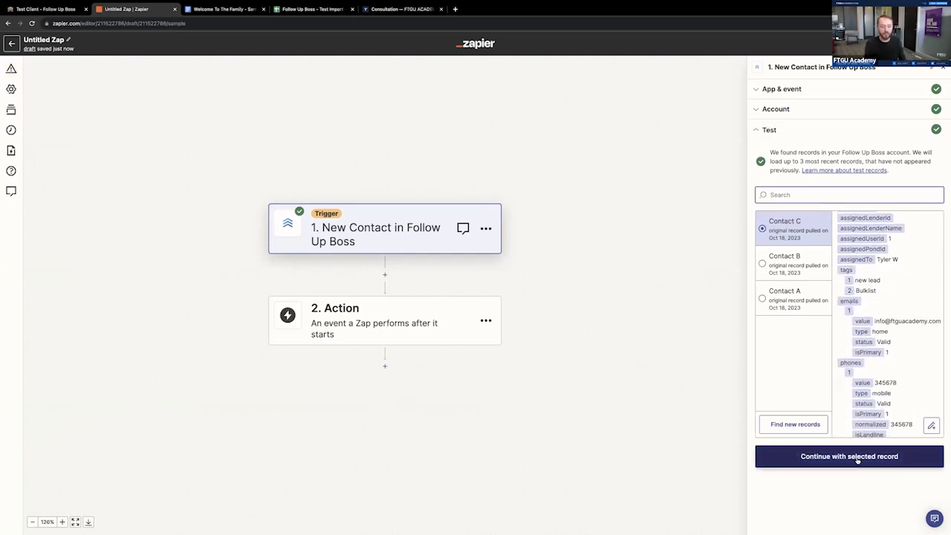
{"action": "scroll", "coordinate": [897, 367], "scroll_direction": "up", "scroll_amount": 1}
{"action": "left_click", "coordinate": [879, 357]}
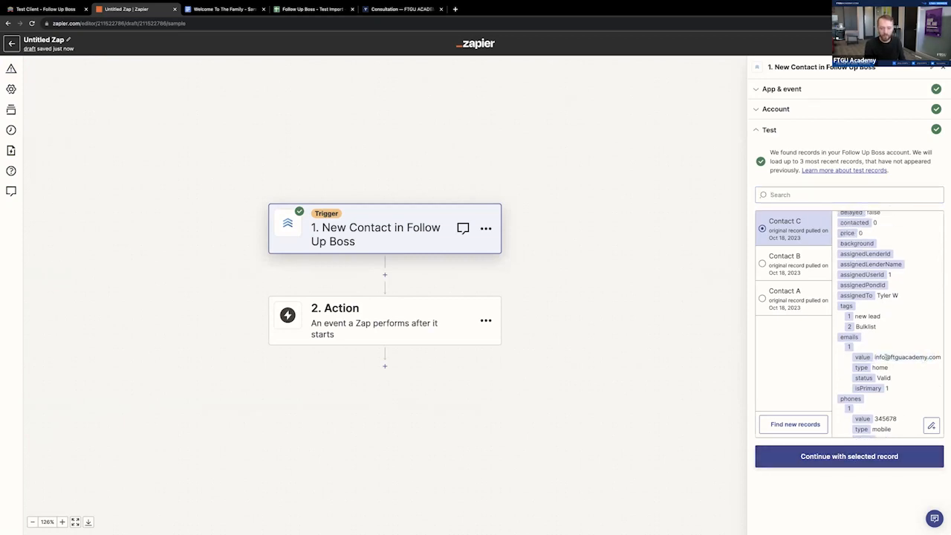
{"action": "left_click", "coordinate": [832, 458]}
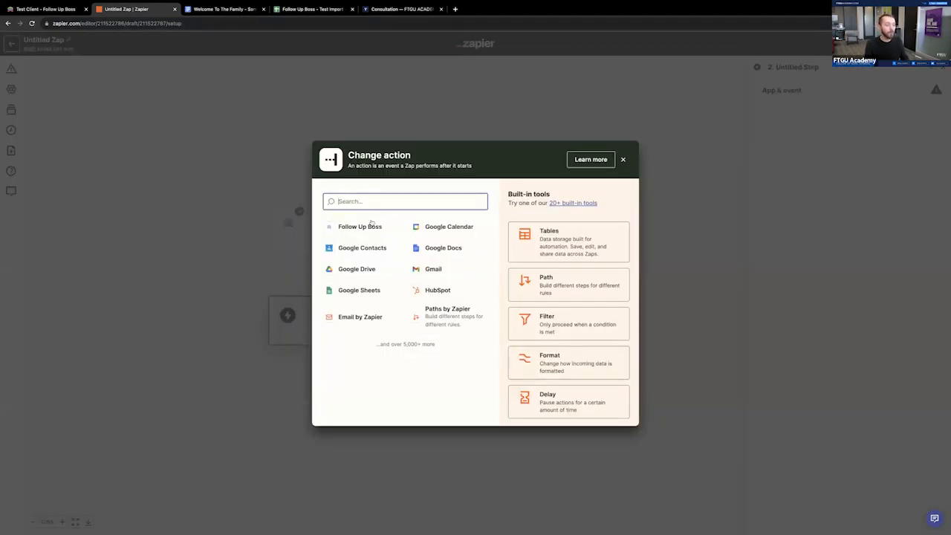
- Set the Zap's action to Follow Up Boss with the event Add Tags to a Contact, accepting the connected account
{"action": "left_click", "coordinate": [372, 226]}
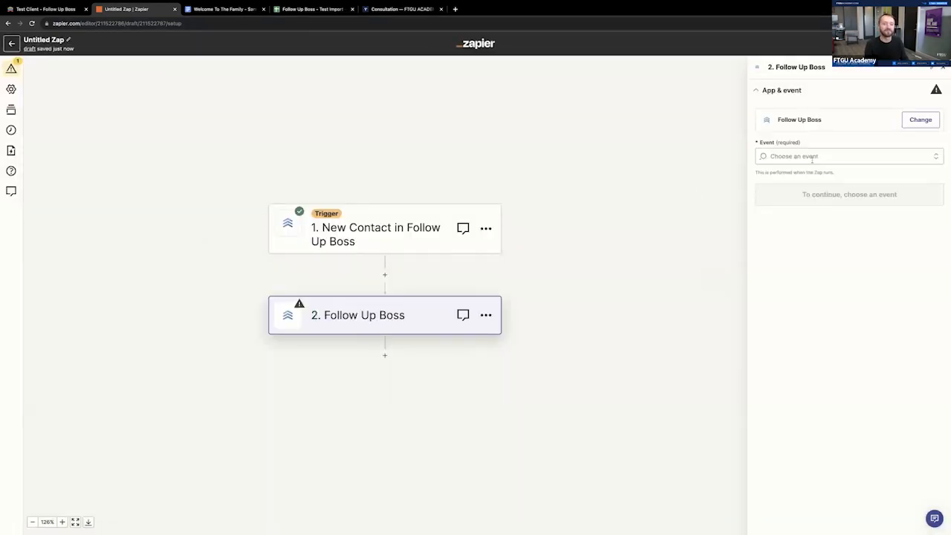
{"action": "left_click", "coordinate": [812, 157]}
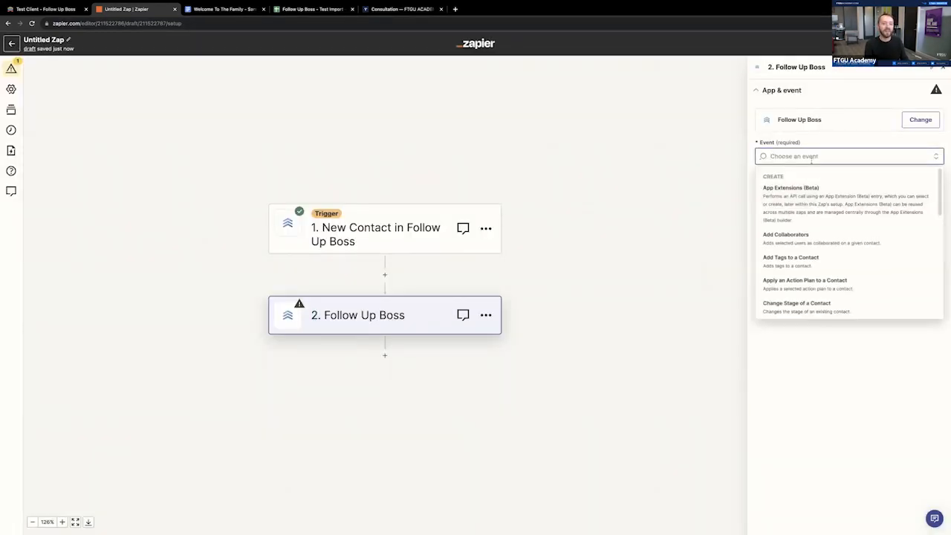
{"action": "left_click", "coordinate": [811, 261]}
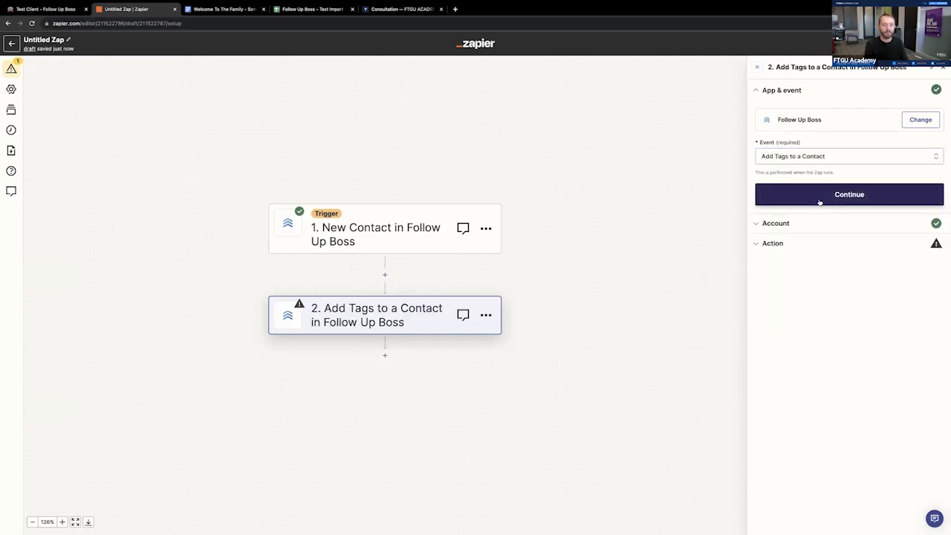
{"action": "left_click", "coordinate": [820, 197]}
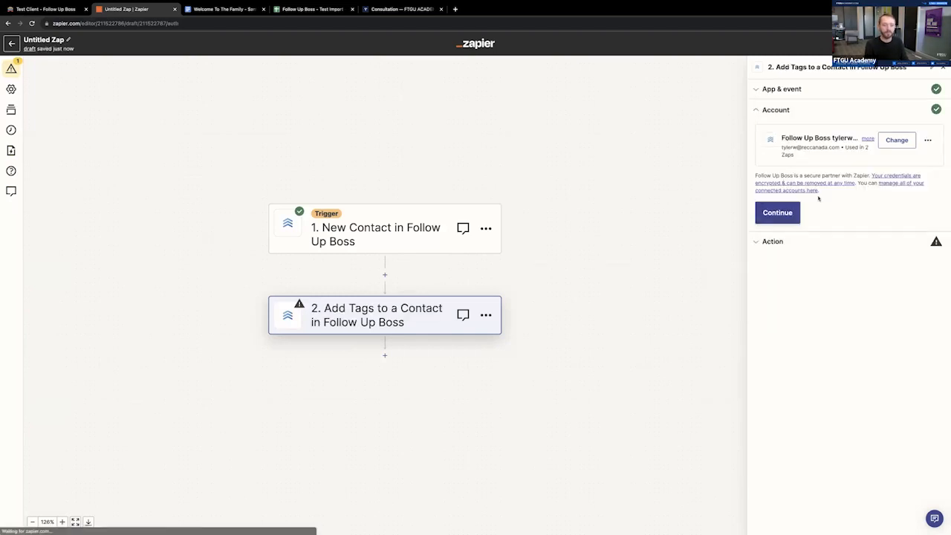
{"action": "left_click", "coordinate": [778, 216]}
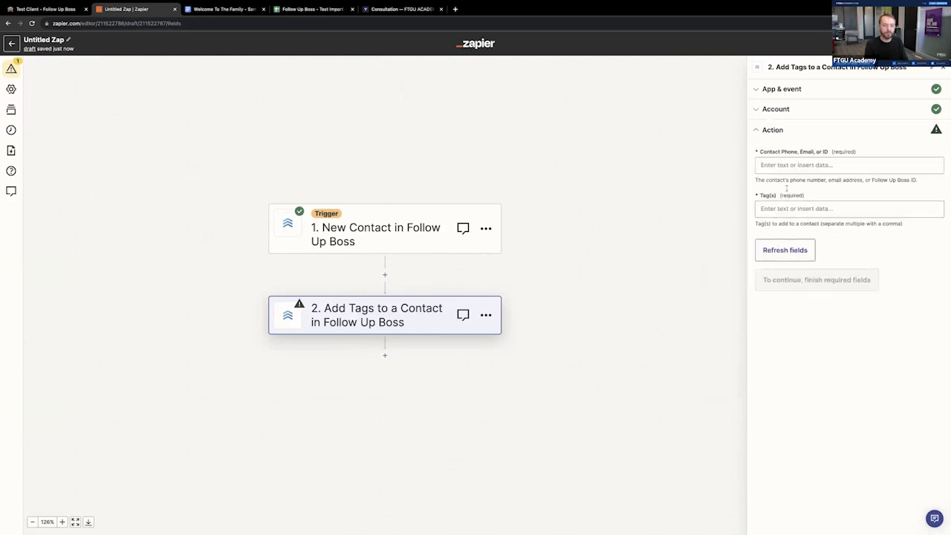
- Identify the action's contact by the trigger's Primary Email and set the tag to "new lead"
{"action": "left_click", "coordinate": [780, 163]}
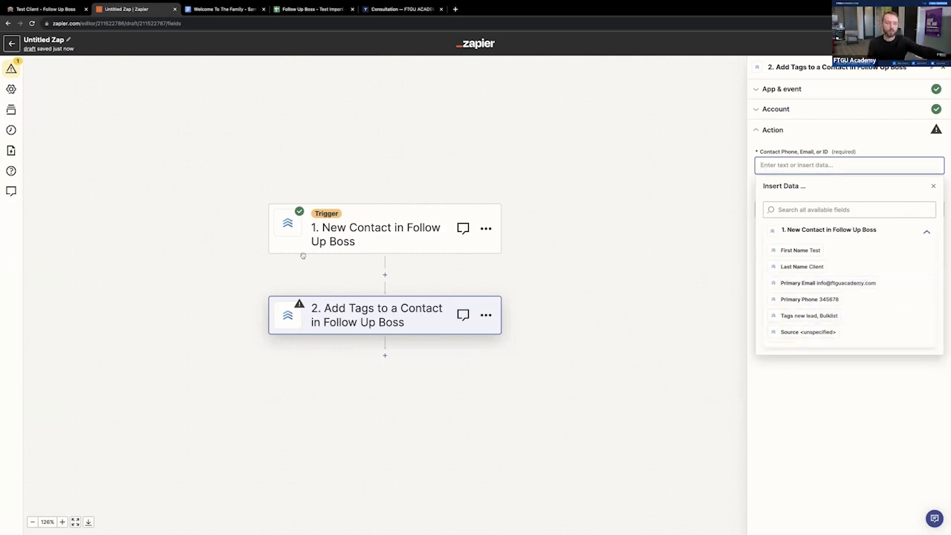
{"action": "left_click", "coordinate": [851, 283]}
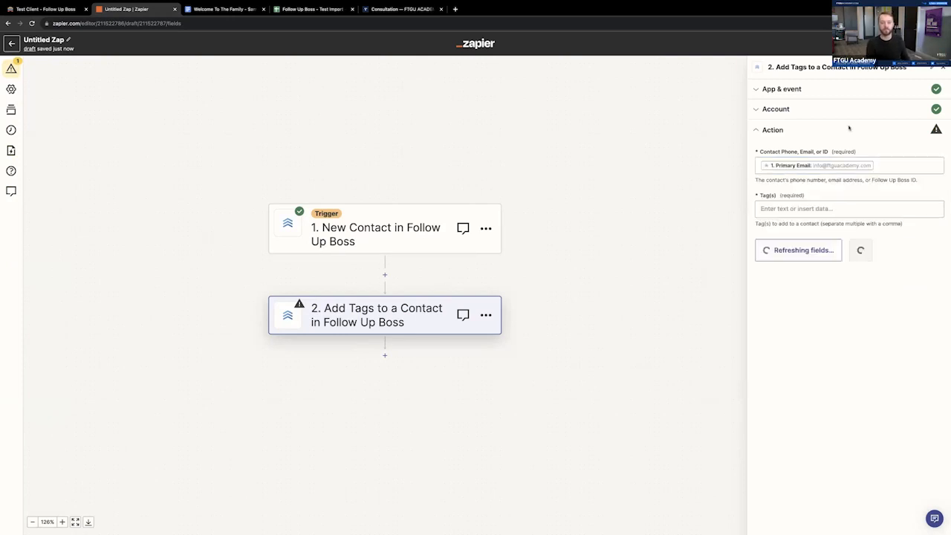
{"action": "left_click", "coordinate": [789, 208]}
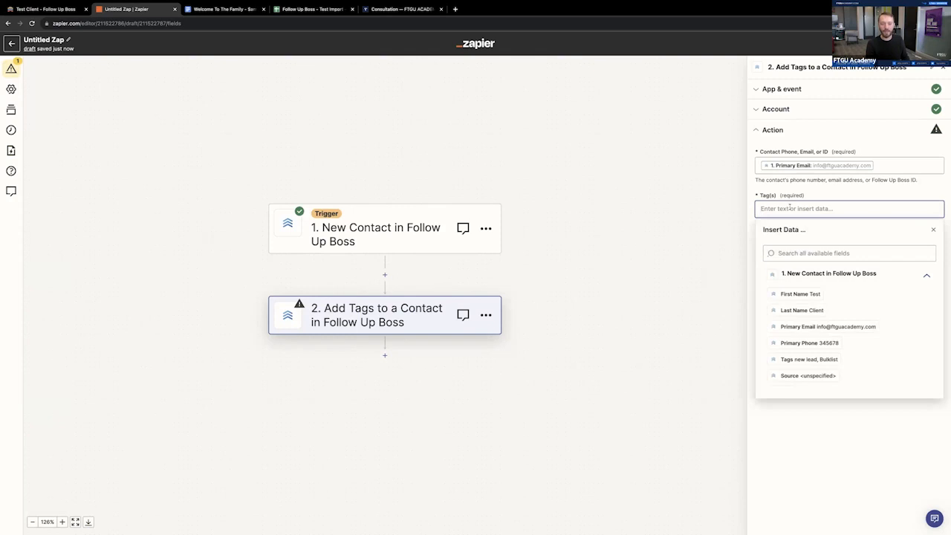
{"action": "type", "text": "bu"}
{"action": "key", "text": "BackSpace"}
{"action": "key", "text": "BackSpace"}
{"action": "type", "text": "new lead"}
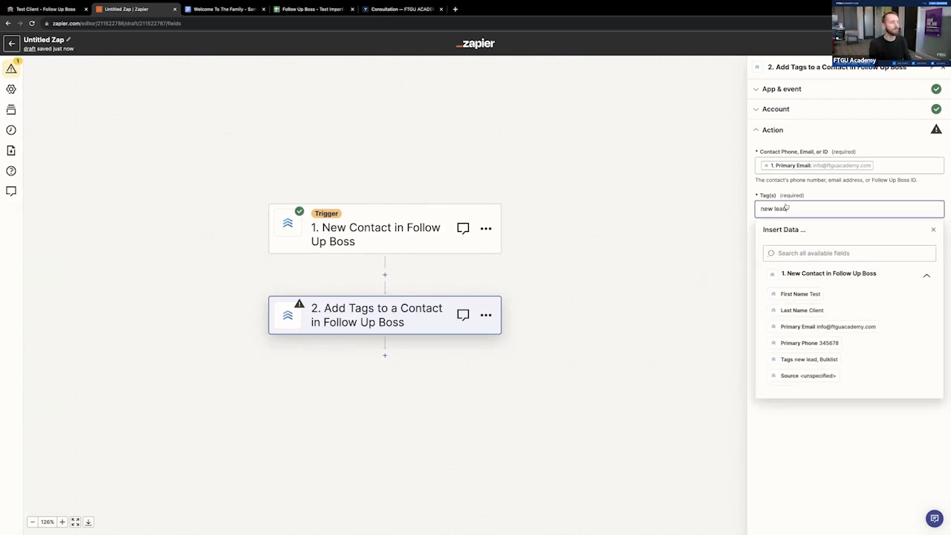
- Compare the tag wording with the test client's record in Follow Up Boss, return to Zapier and finish the tag entry
{"action": "left_click", "coordinate": [44, 8]}
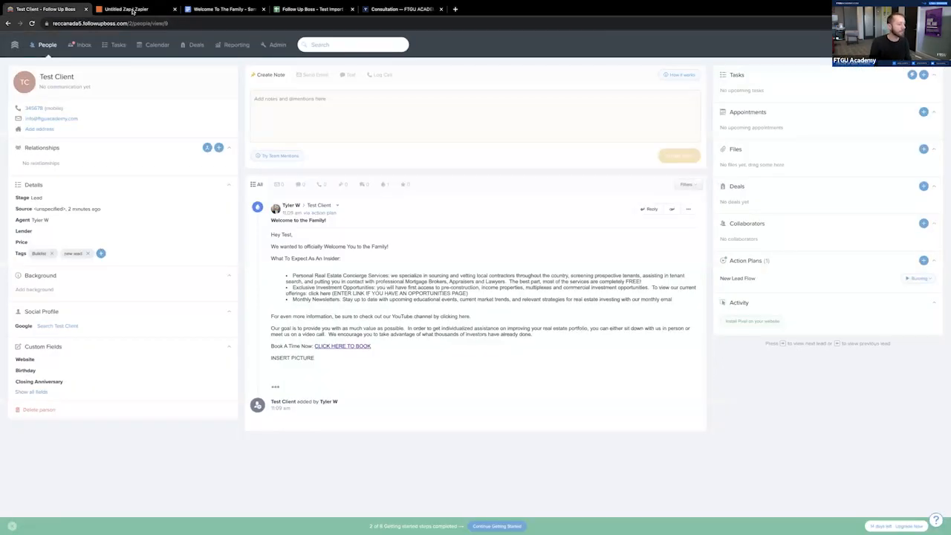
{"action": "left_click", "coordinate": [132, 9]}
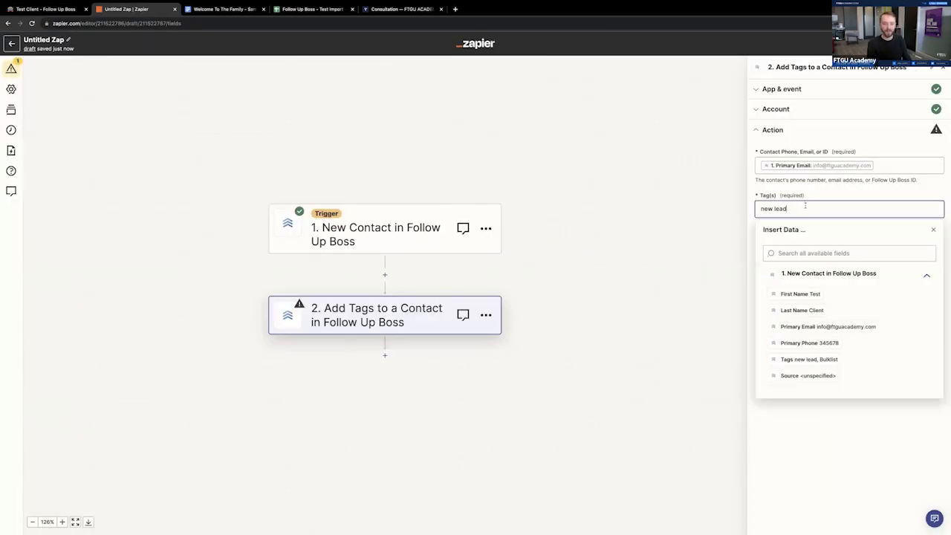
{"action": "key", "text": "Return"}
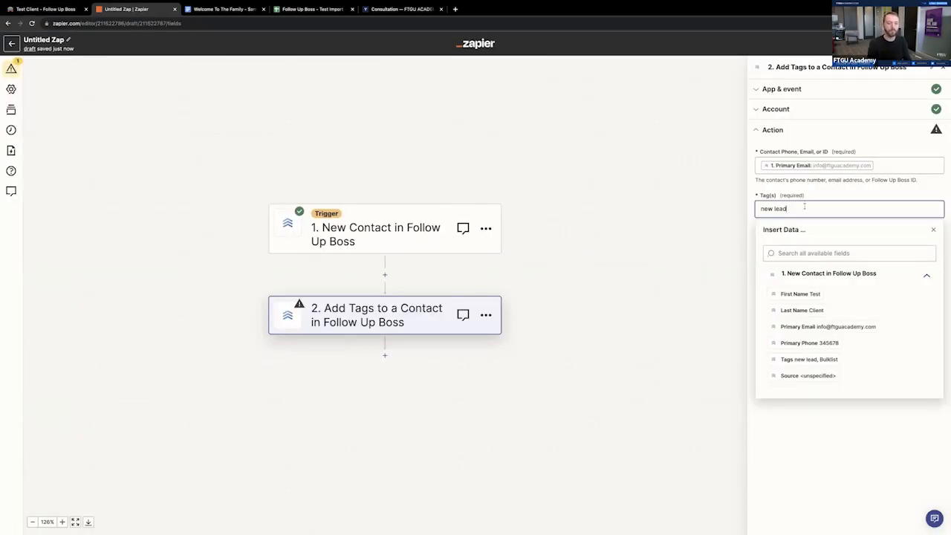
{"action": "left_click", "coordinate": [676, 273]}
{"action": "left_click", "coordinate": [821, 212]}
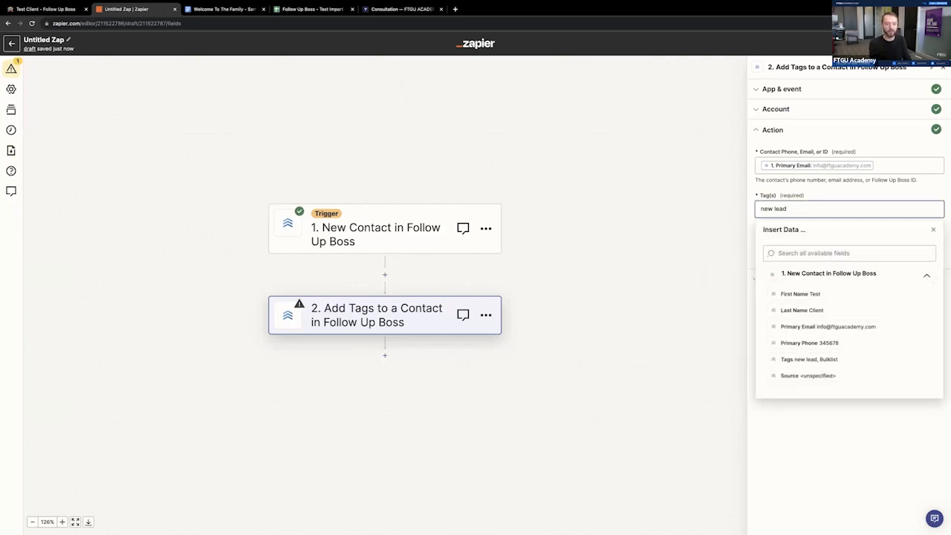
{"action": "left_click", "coordinate": [700, 229]}
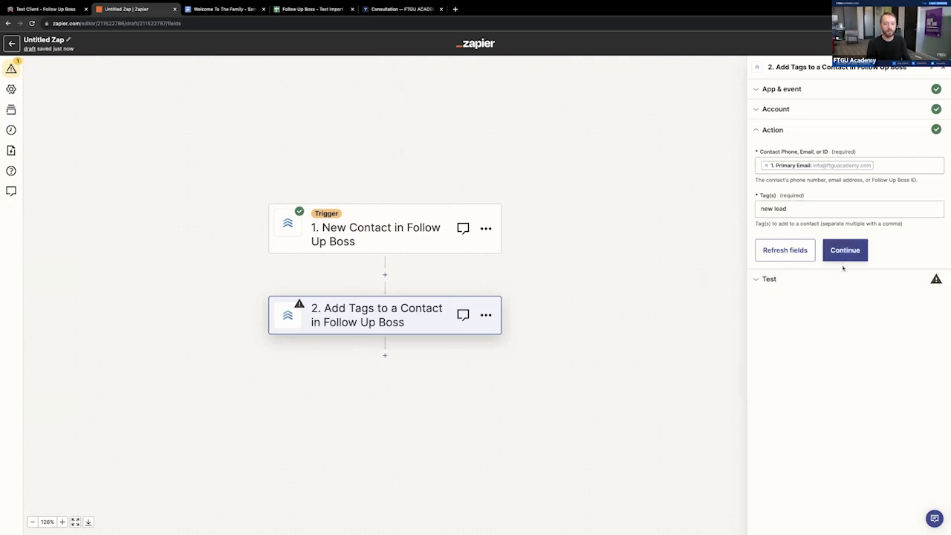
- Switch to Follow Up Boss and remove the "new lead" tag from the test client's record
{"action": "left_click", "coordinate": [45, 9]}
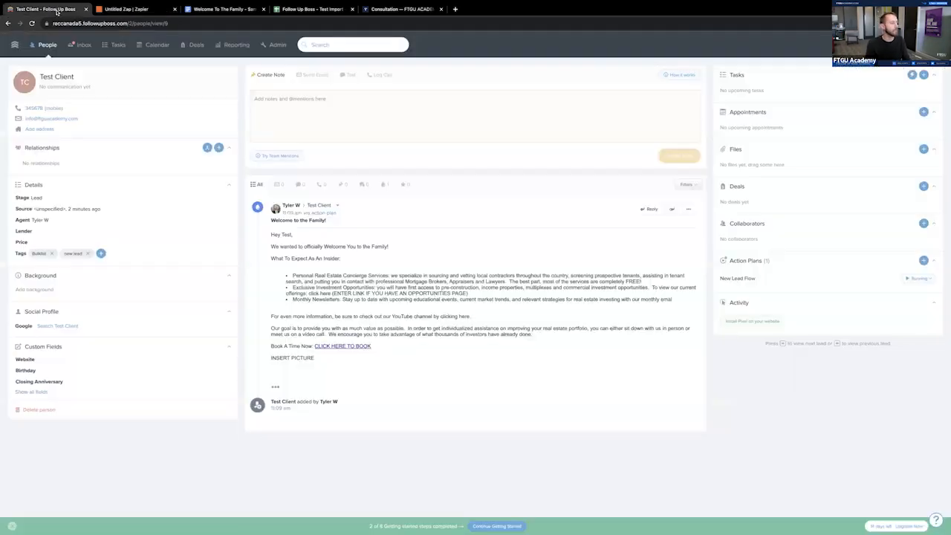
{"action": "left_click", "coordinate": [71, 254]}
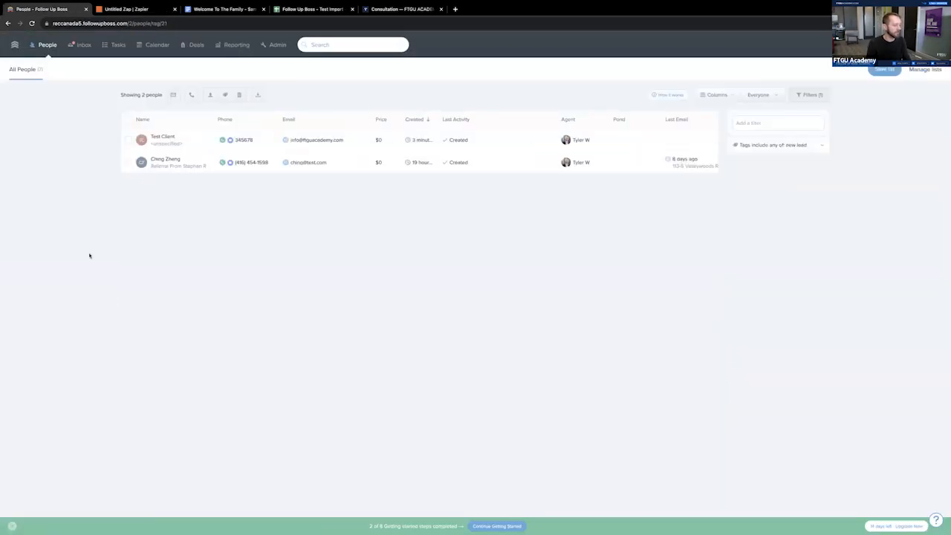
{"action": "left_click", "coordinate": [163, 137]}
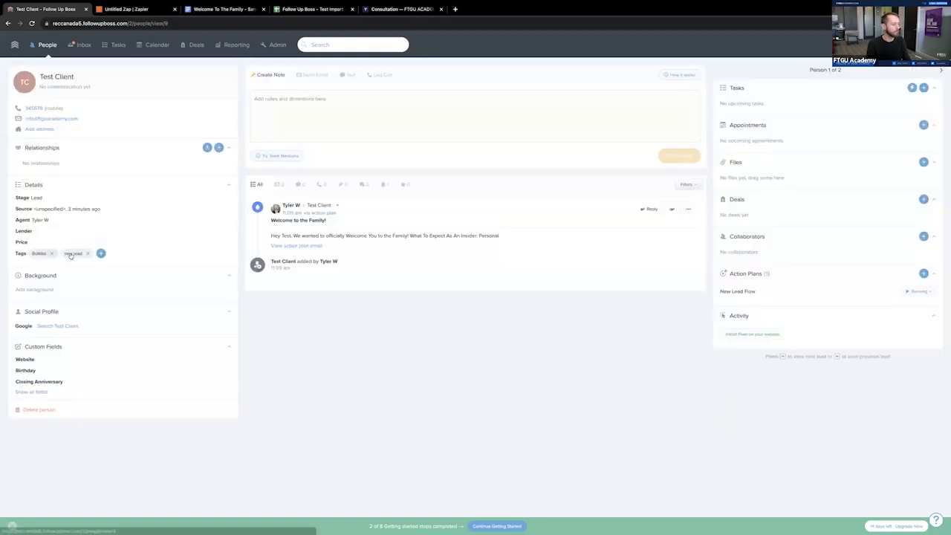
- Return to Zapier, run the add-tag action test, and check the test client's tags in Follow Up Boss
{"action": "left_click", "coordinate": [126, 9]}
{"action": "left_click", "coordinate": [854, 254]}
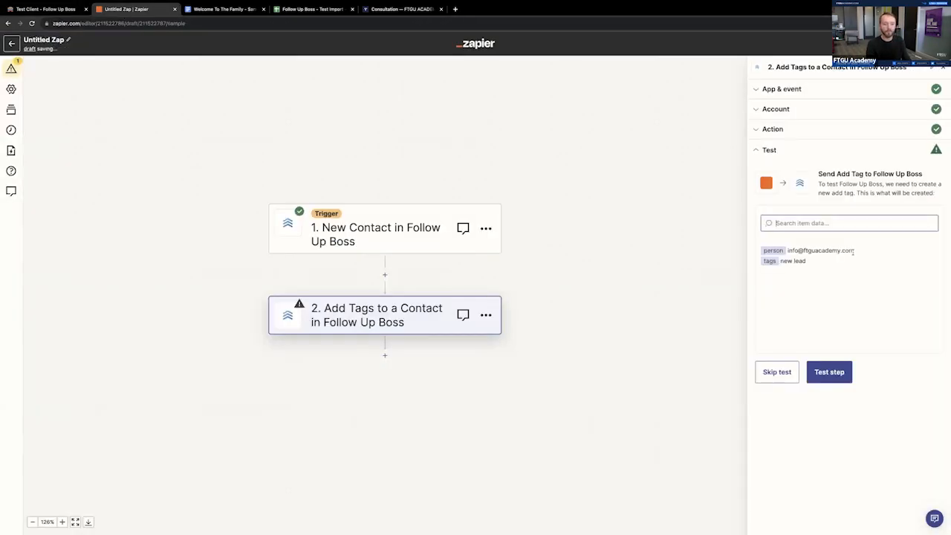
{"action": "left_click", "coordinate": [838, 379]}
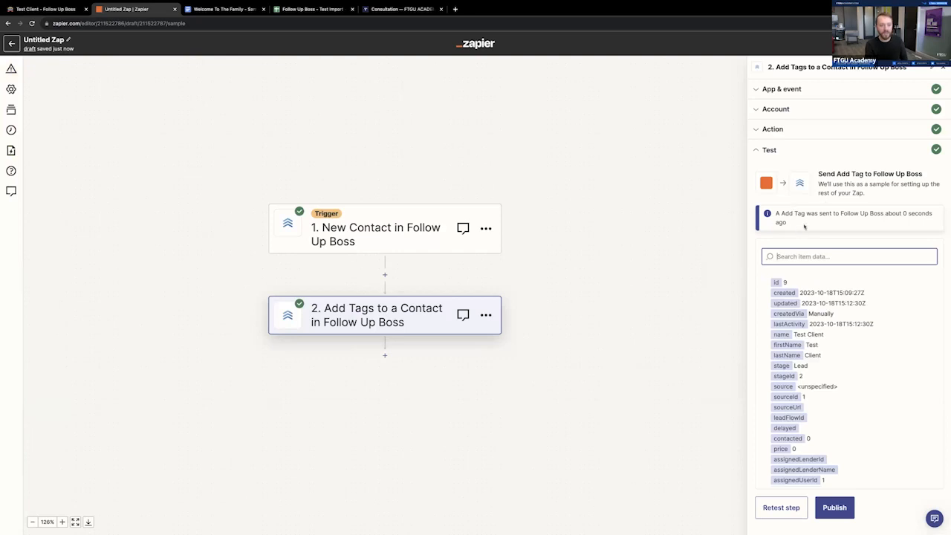
{"action": "left_click", "coordinate": [47, 10]}
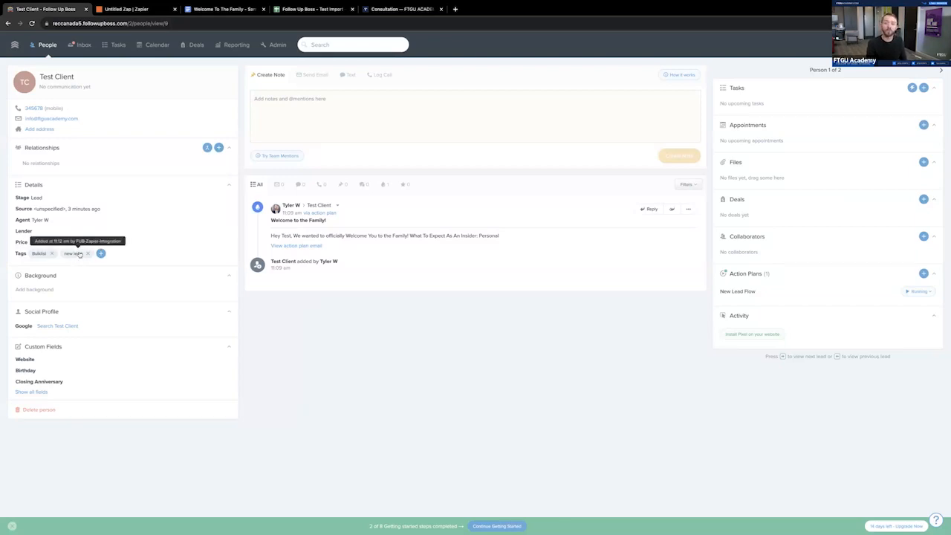
- Switch back to Zapier, rename the Zap "New Lead - Tag For Follow up Boss" and publish it
{"action": "left_click", "coordinate": [140, 9]}
{"action": "left_click", "coordinate": [59, 41]}
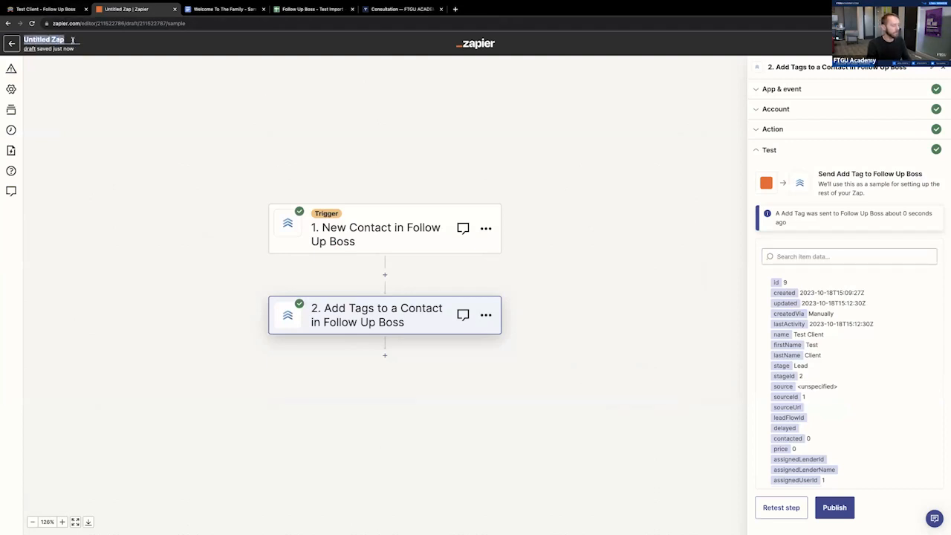
{"action": "type", "text": "New Lead - Tag"}
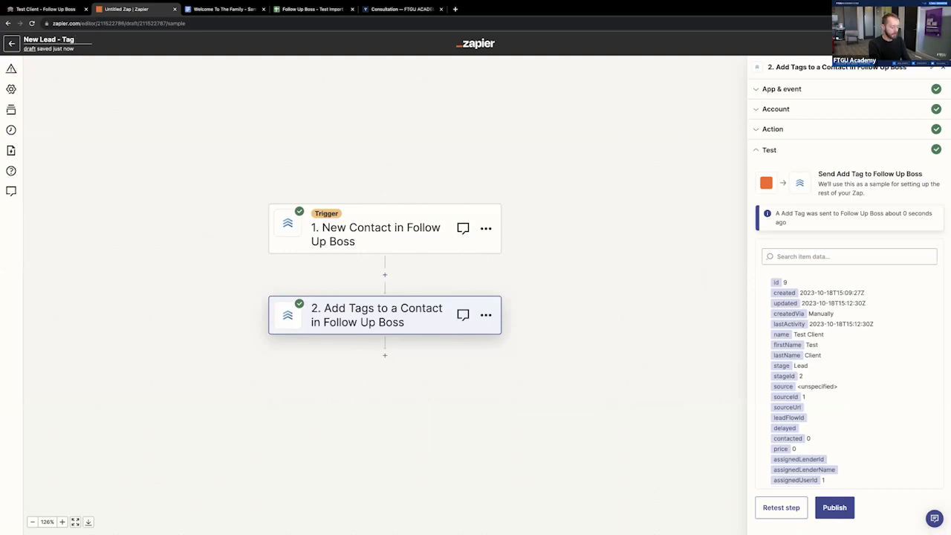
{"action": "type", "text": " For Follow up"}
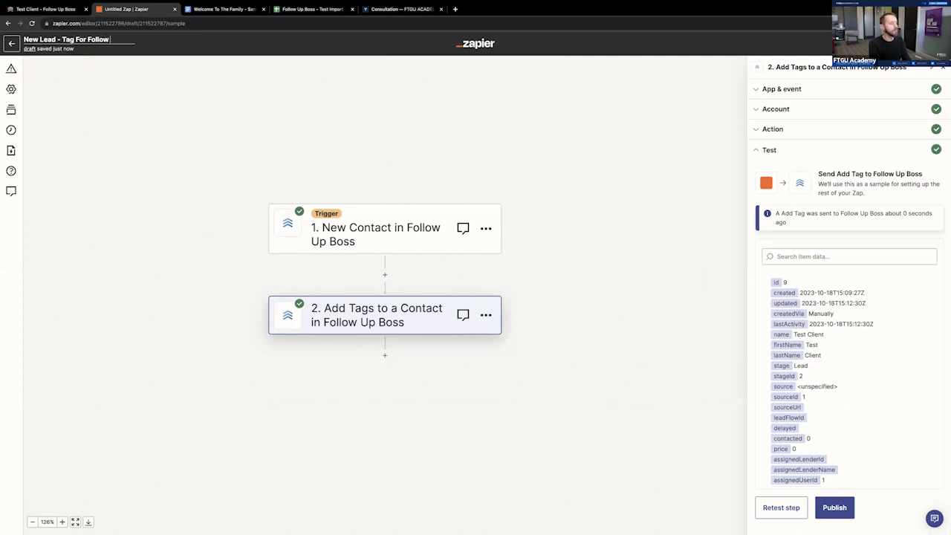
{"action": "type", "text": " Boss"}
{"action": "left_click", "coordinate": [210, 293]}
{"action": "left_click", "coordinate": [836, 508]}
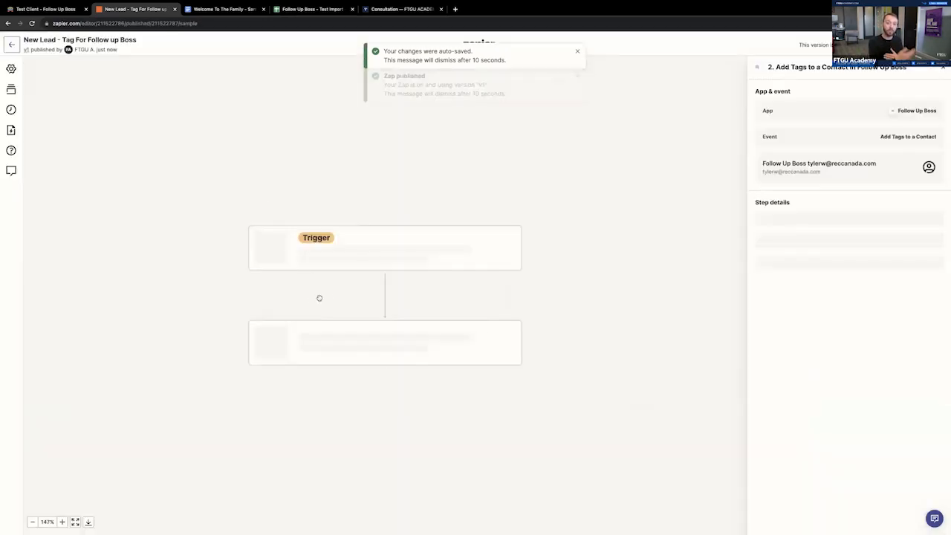
- Switch to Follow Up Boss, search the action plans for "new" and open the New Lead Flow plan to review its steps
{"action": "left_click", "coordinate": [25, 11]}
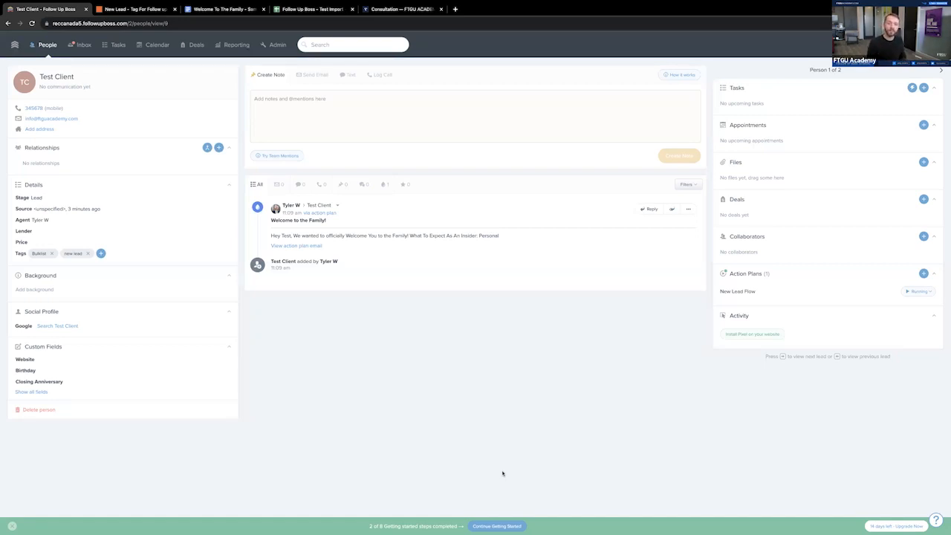
{"action": "left_click", "coordinate": [277, 45]}
{"action": "left_click", "coordinate": [60, 204]}
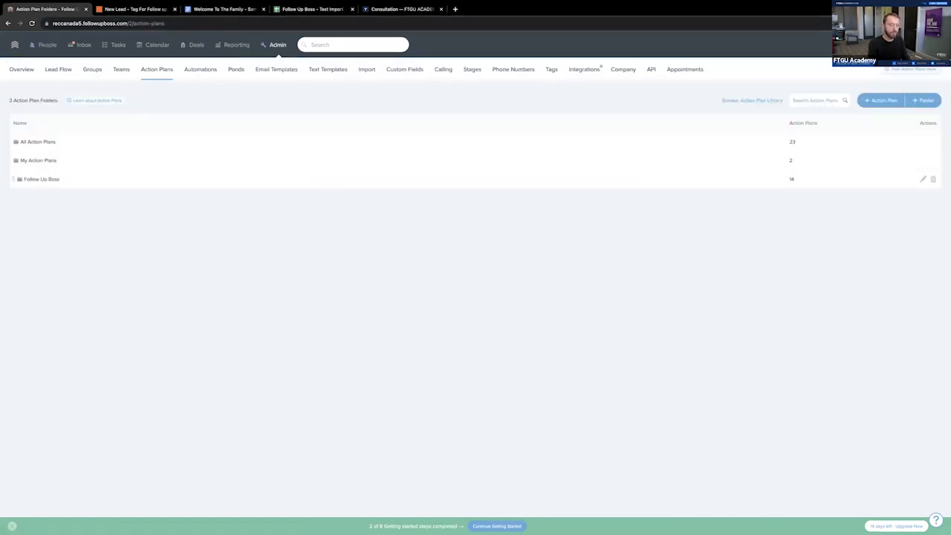
{"action": "type", "text": "new"}
{"action": "left_click", "coordinate": [51, 155]}
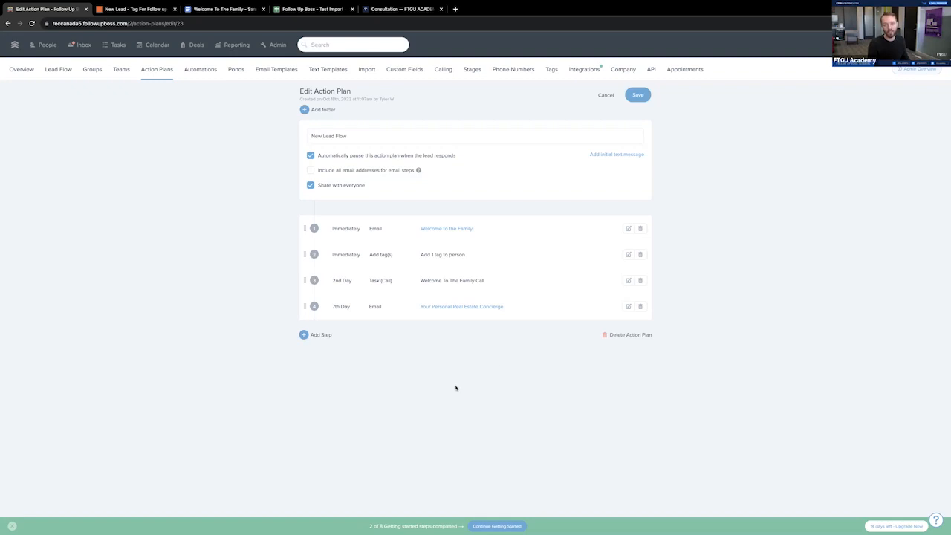
- Return to the action plans list, try searching it for new lead plans, and clear the search
{"action": "left_click", "coordinate": [162, 75]}
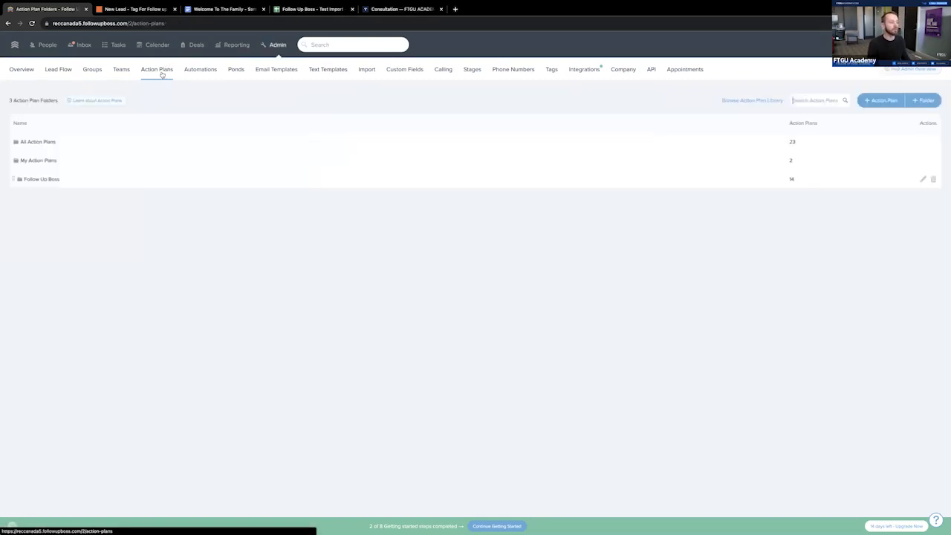
{"action": "type", "text": "new lead"}
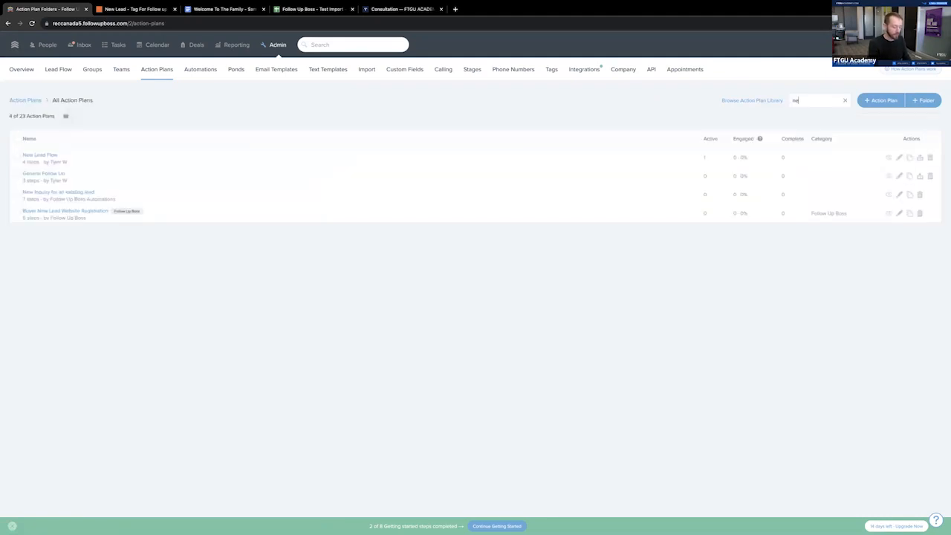
{"action": "key", "text": "BackSpace"}
{"action": "key", "text": "BackSpace"}
{"action": "key", "text": "BackSpace"}
{"action": "key", "text": "BackSpace"}
{"action": "key", "text": "BackSpace"}
{"action": "key", "text": "BackSpace"}
{"action": "key", "text": "BackSpace"}
{"action": "key", "text": "BackSpace"}
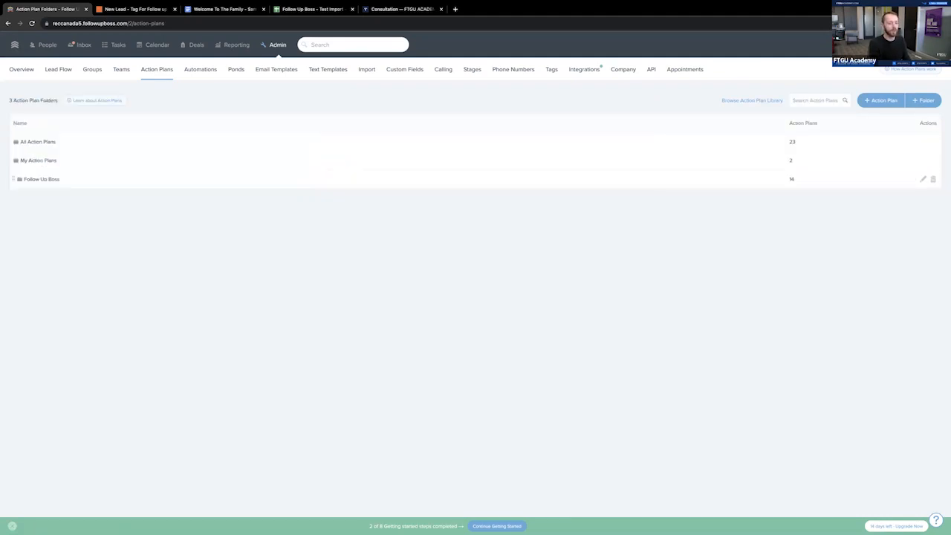
- Search the action plans for "general", open the General Follow Up plan and expand its three steps to review their settings
{"action": "type", "text": "general"}
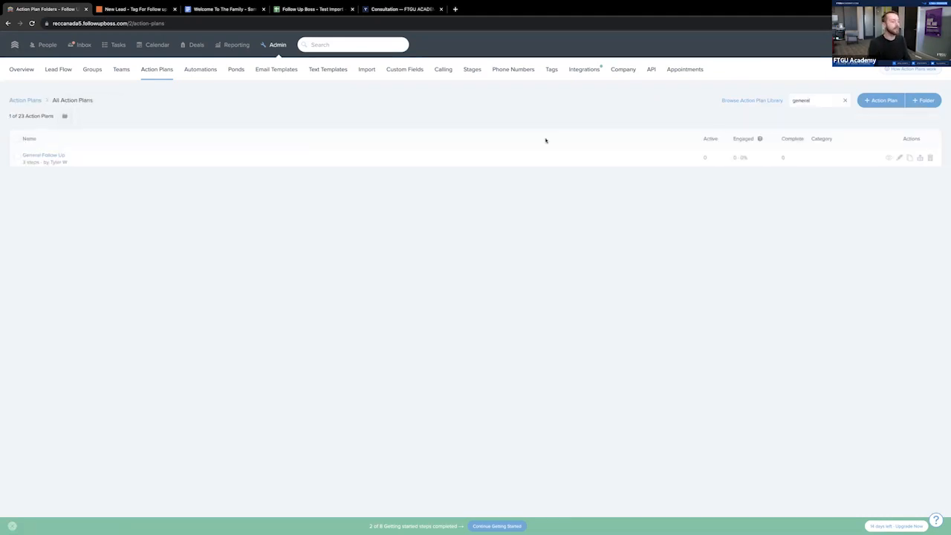
{"action": "left_click", "coordinate": [56, 156]}
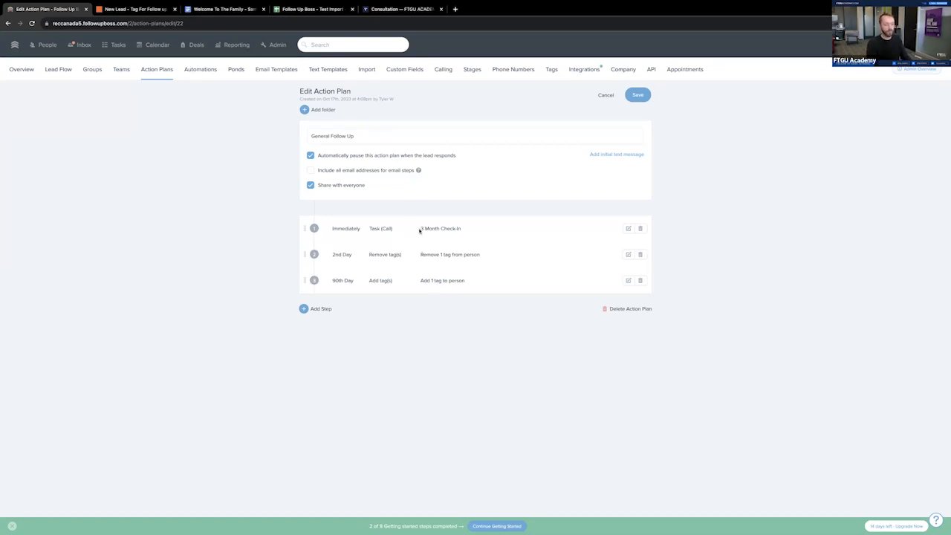
{"action": "left_click_drag", "start_coordinate": [329, 229], "coordinate": [436, 231]}
{"action": "left_click", "coordinate": [628, 229]}
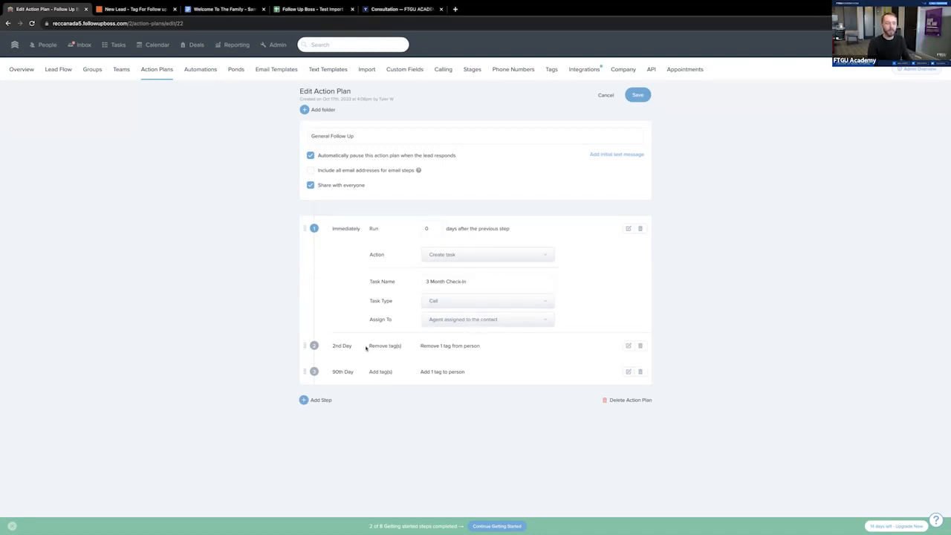
{"action": "left_click", "coordinate": [627, 347]}
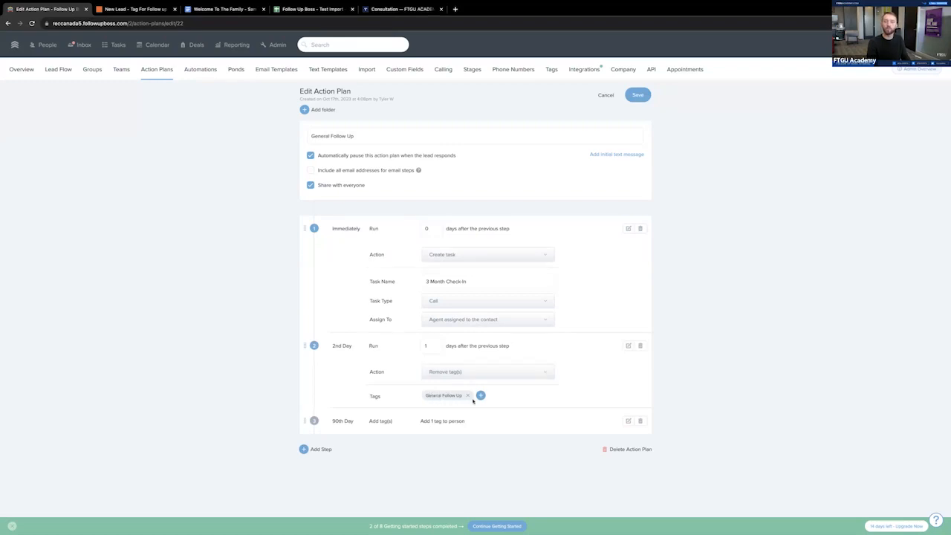
{"action": "left_click", "coordinate": [627, 422]}
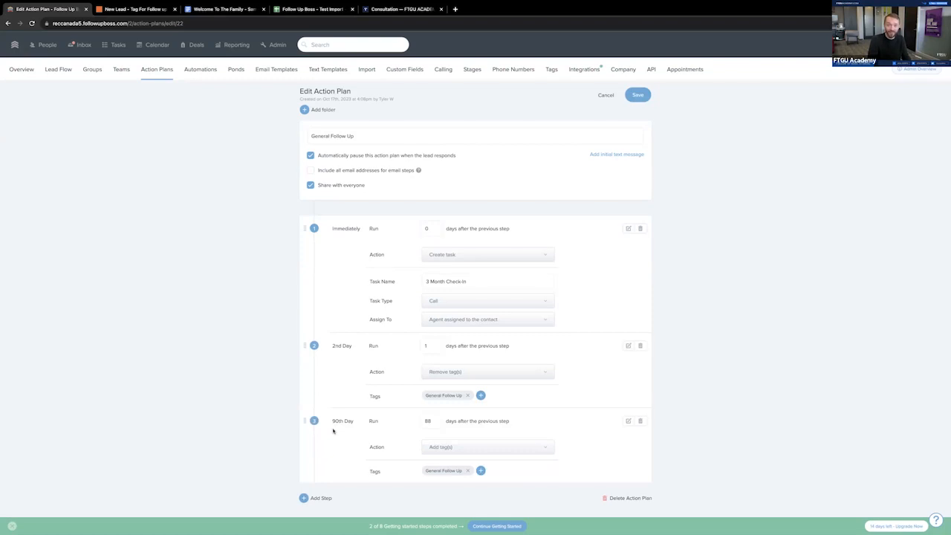
{"action": "scroll", "coordinate": [417, 453], "scroll_direction": "down", "scroll_amount": 1}
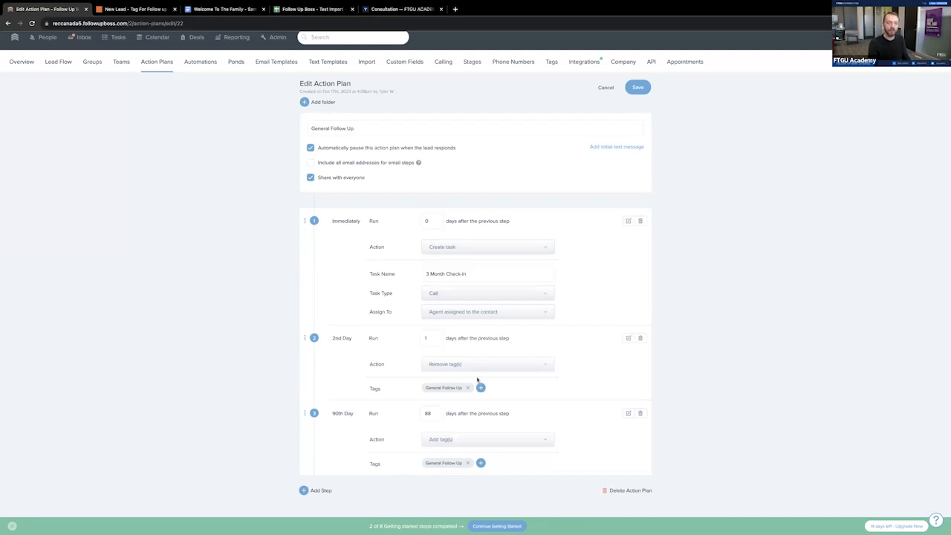
- Look at today's tasks and return to the admin overview
{"action": "left_click", "coordinate": [119, 37]}
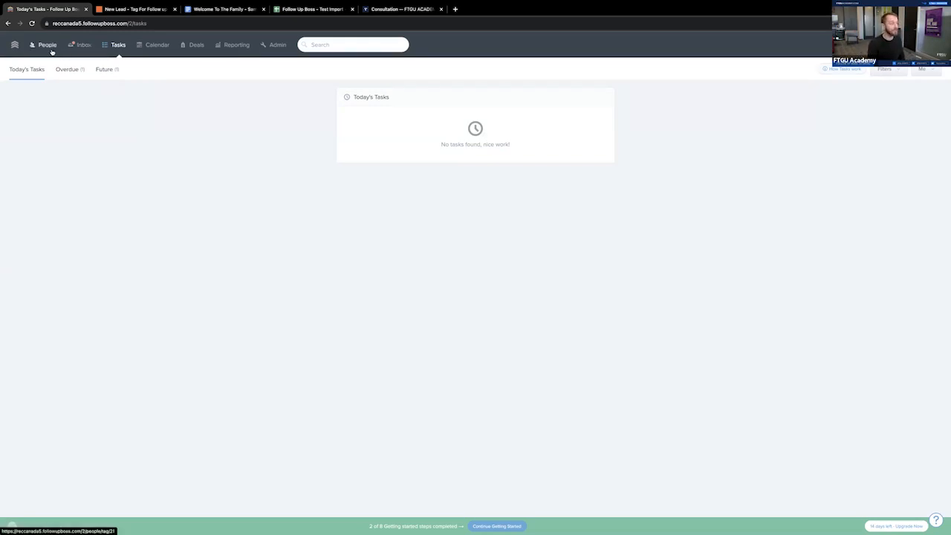
{"action": "left_click", "coordinate": [263, 46]}
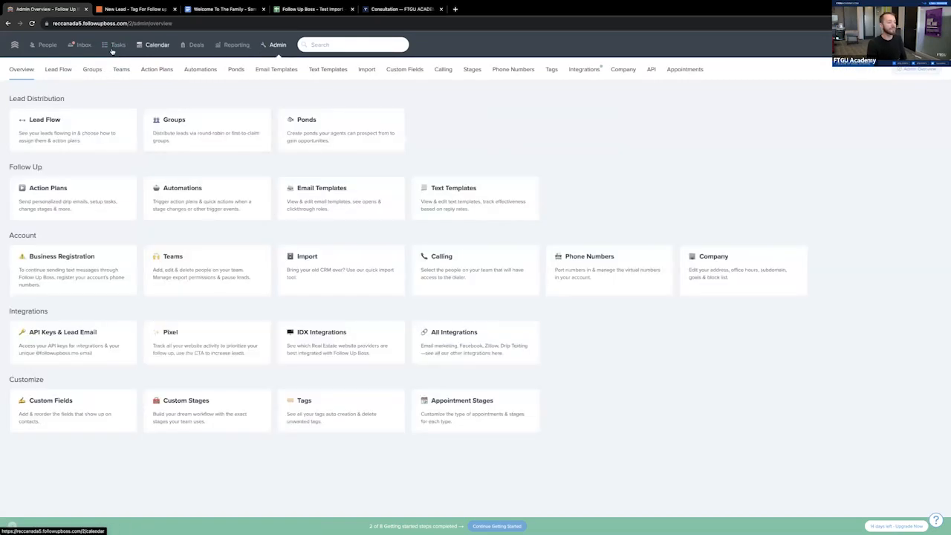
{"action": "left_click", "coordinate": [115, 48]}
{"action": "left_click", "coordinate": [278, 46]}
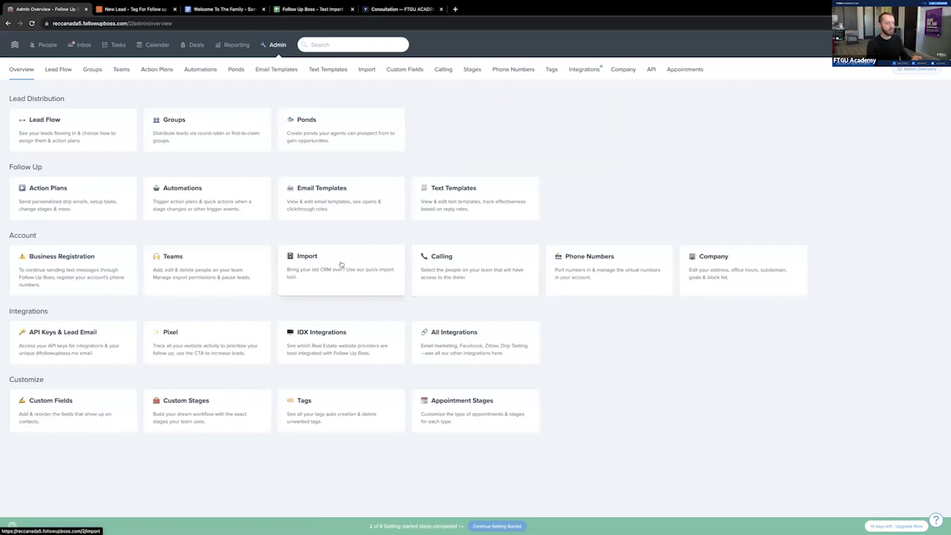
- Open the "Follow Up - General Follow Up" automation and examine its tag trigger and the option to add another trigger
{"action": "left_click", "coordinate": [178, 210]}
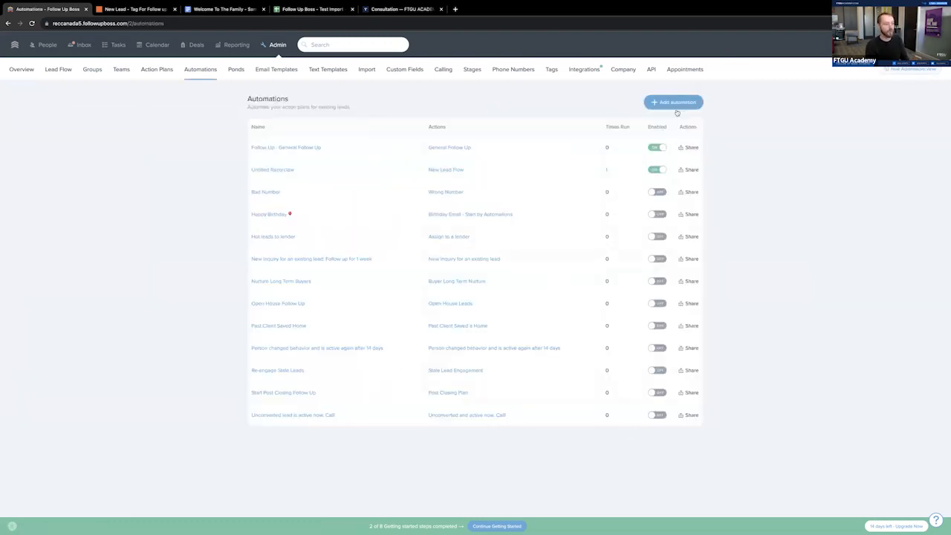
{"action": "left_click", "coordinate": [314, 148]}
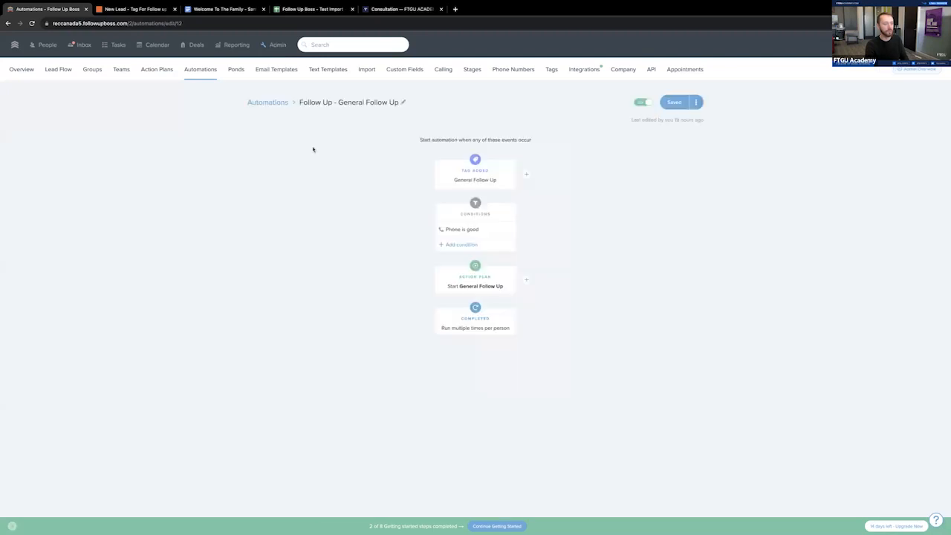
{"action": "left_click", "coordinate": [450, 180]}
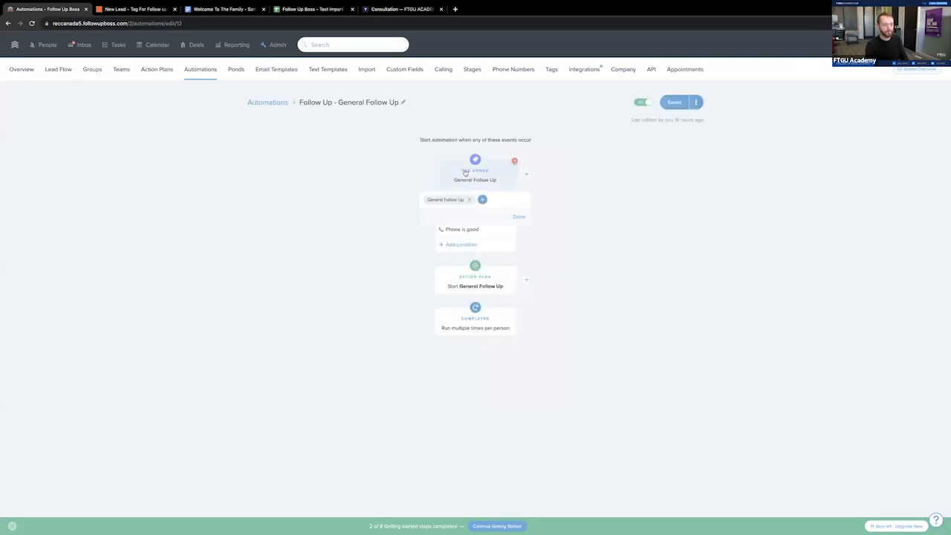
{"action": "left_click", "coordinate": [362, 190]}
{"action": "left_click", "coordinate": [473, 180]}
{"action": "left_click", "coordinate": [374, 201]}
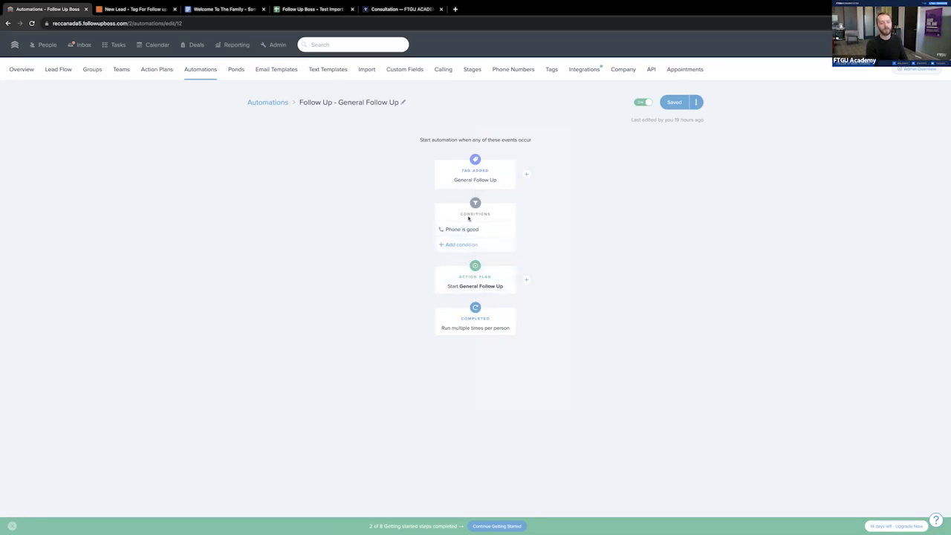
{"action": "left_click", "coordinate": [527, 174]}
{"action": "left_click", "coordinate": [599, 291]}
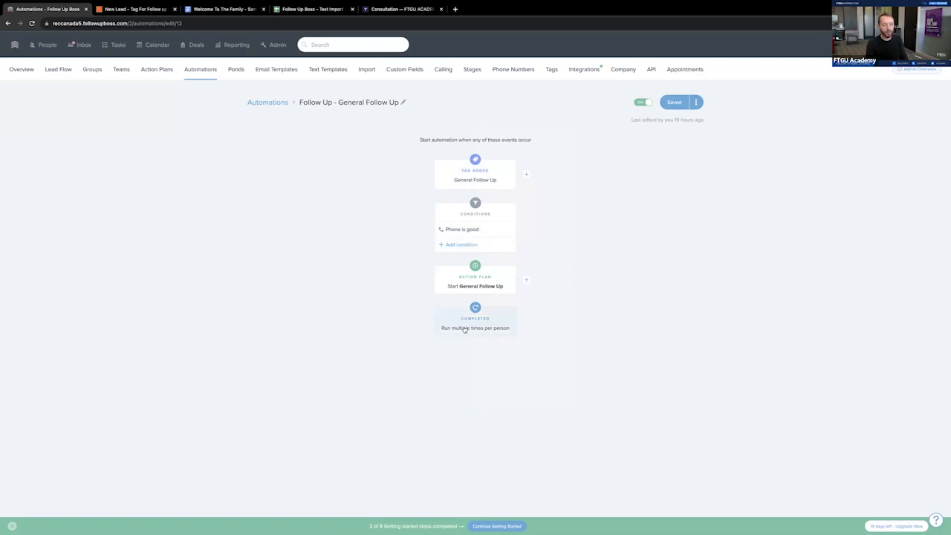
- Try setting the automation to run once per person, and restore it to running multiple times per person
{"action": "left_click_drag", "start_coordinate": [444, 333], "coordinate": [517, 336]}
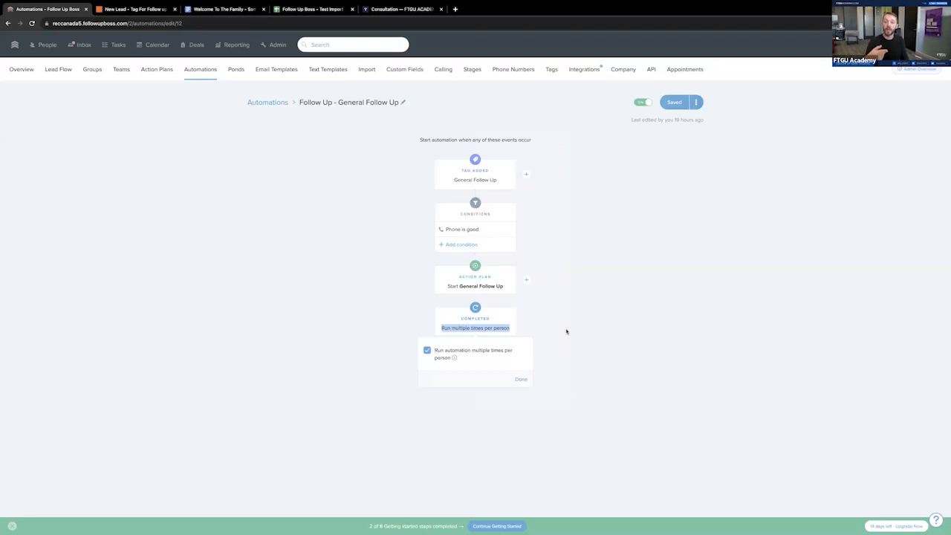
{"action": "left_click", "coordinate": [589, 339]}
{"action": "left_click", "coordinate": [462, 318]}
{"action": "left_click", "coordinate": [429, 352]}
{"action": "left_click", "coordinate": [628, 351]}
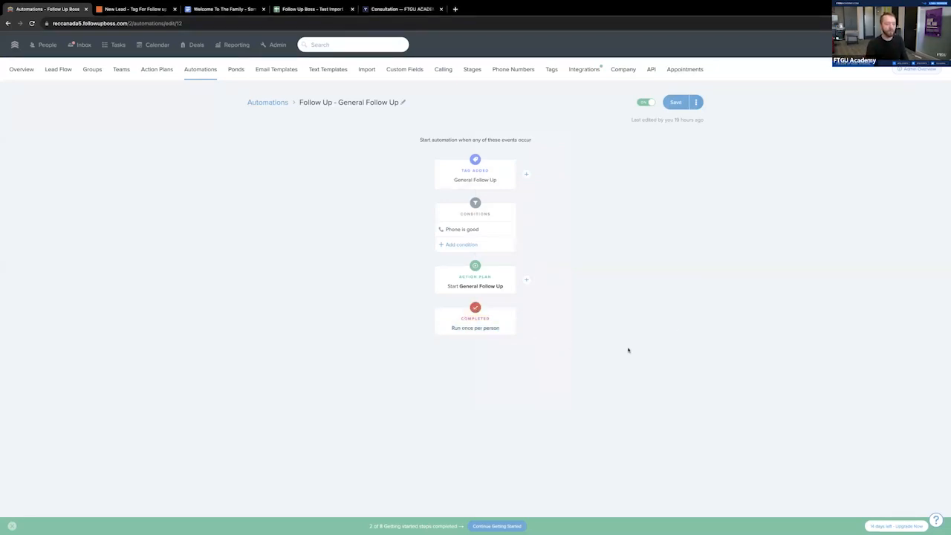
{"action": "left_click", "coordinate": [475, 328]}
{"action": "left_click", "coordinate": [428, 350]}
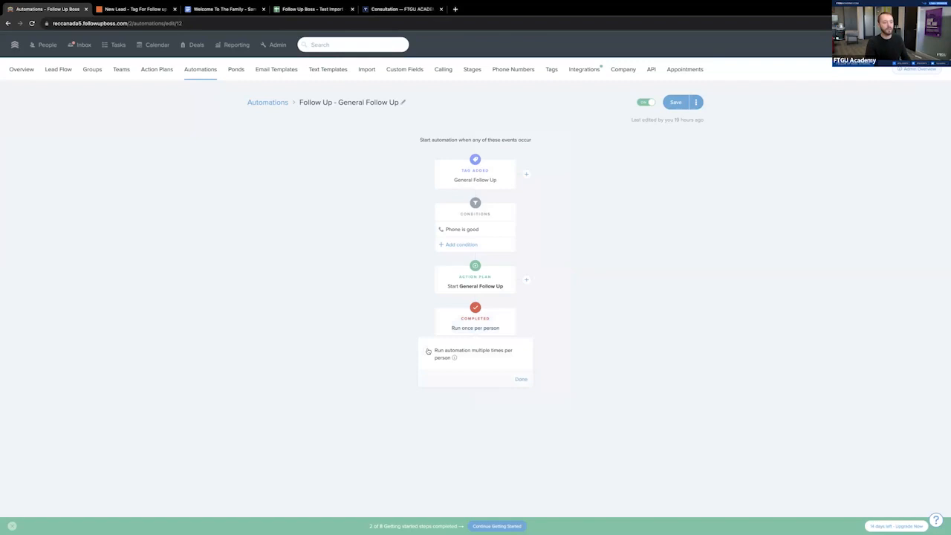
{"action": "left_click", "coordinate": [521, 379]}
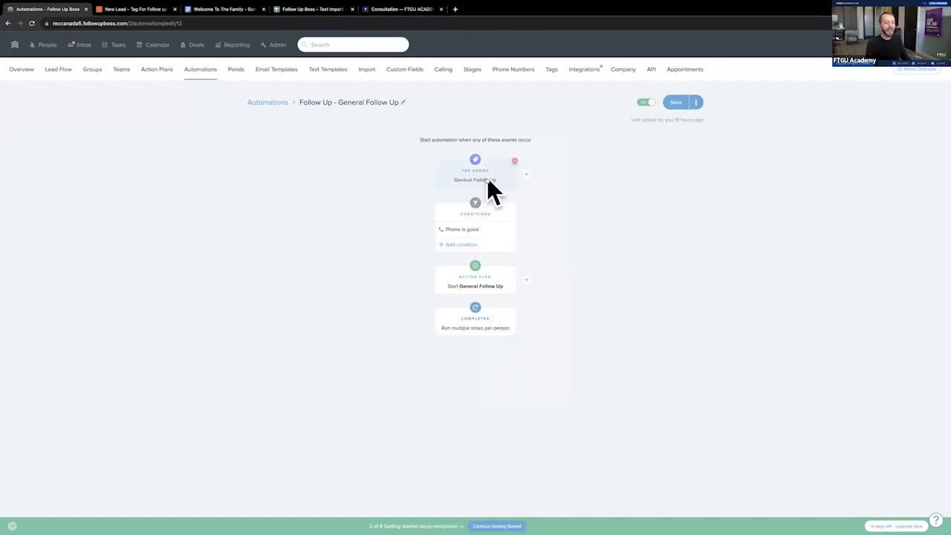
- Search the action plans for "follow", reopen General Follow Up and review its check-in call task and tag removal step
{"action": "left_click", "coordinate": [160, 71]}
{"action": "left_click", "coordinate": [818, 100]}
{"action": "type", "text": "follow"}
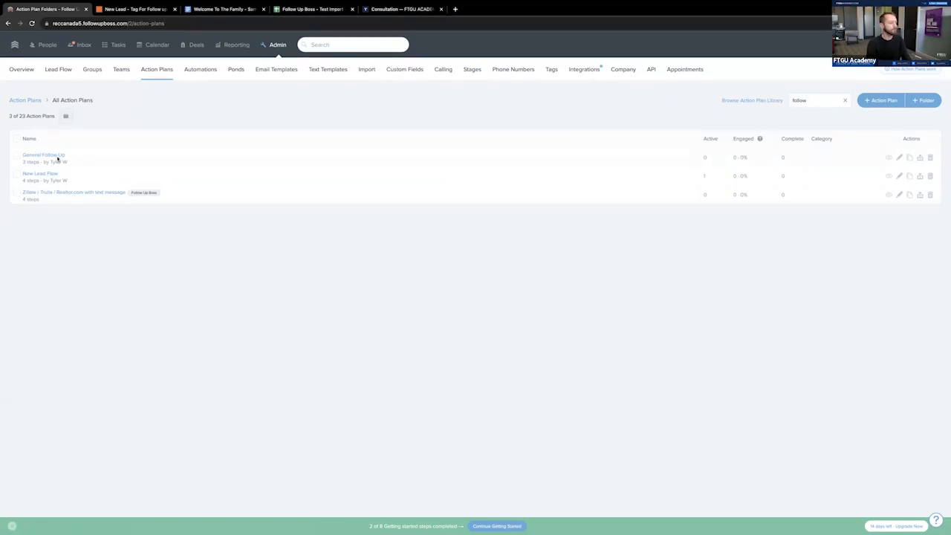
{"action": "left_click", "coordinate": [57, 157]}
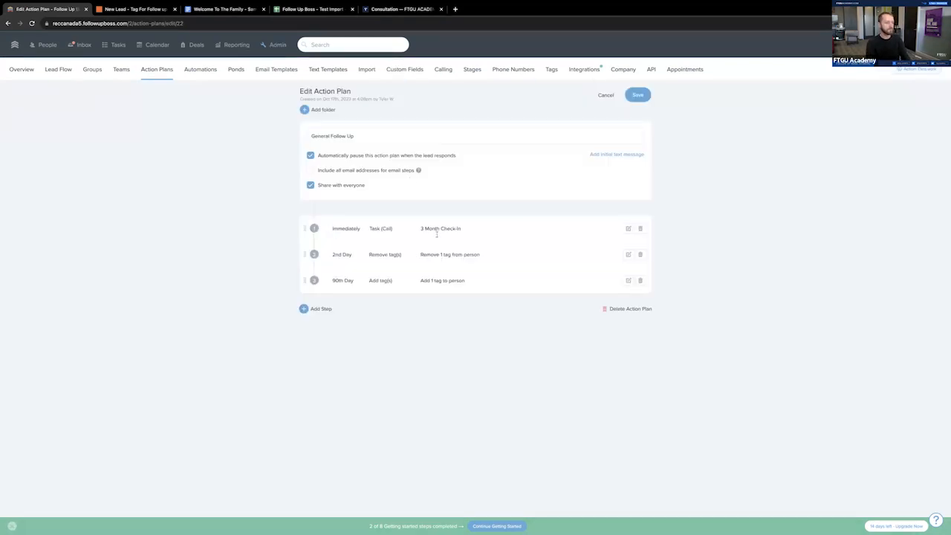
{"action": "left_click_drag", "start_coordinate": [417, 231], "coordinate": [474, 230]}
{"action": "left_click", "coordinate": [474, 230]}
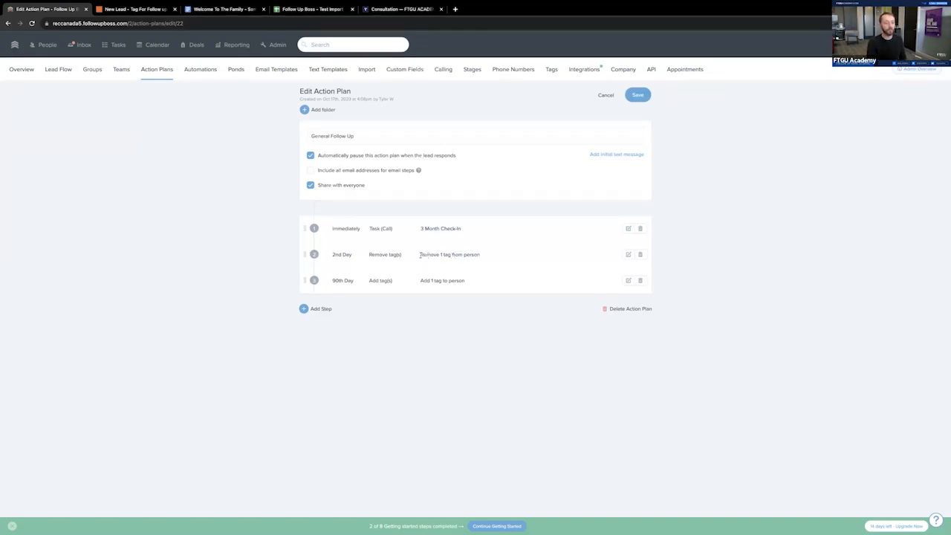
{"action": "left_click_drag", "start_coordinate": [335, 255], "coordinate": [452, 256]}
{"action": "left_click", "coordinate": [471, 264]}
- Search all action plans for "new", open New Lead Flow and add a fifth step running 23 days after the previous one
{"action": "left_click", "coordinate": [155, 77]}
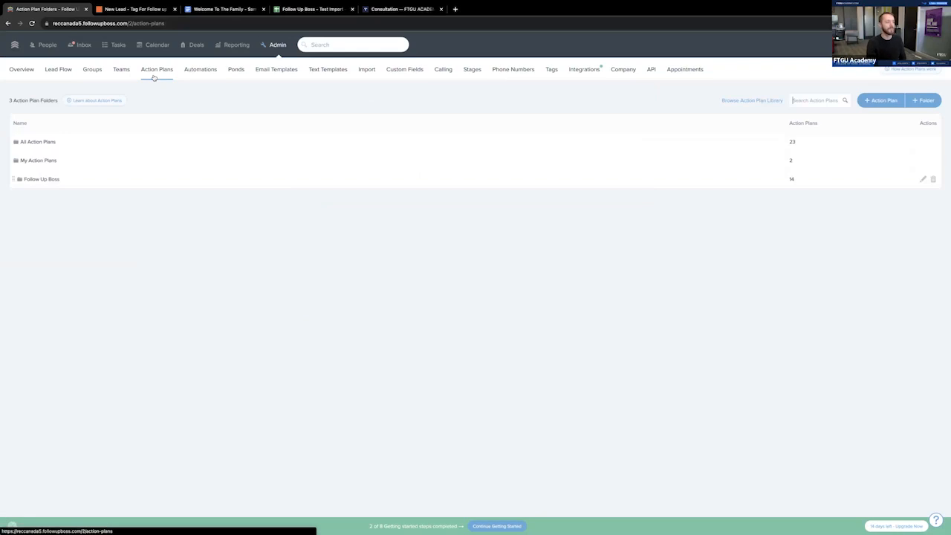
{"action": "left_click", "coordinate": [137, 144]}
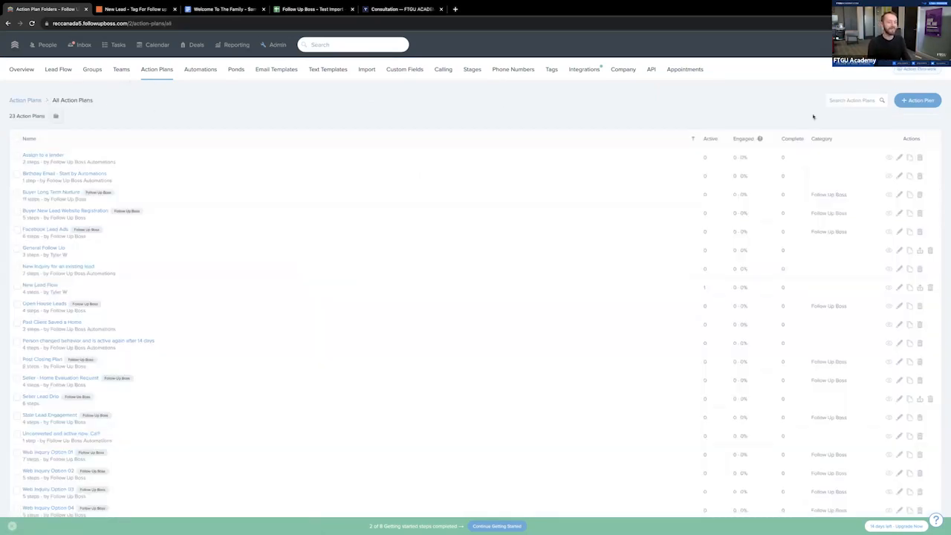
{"action": "type", "text": "new"}
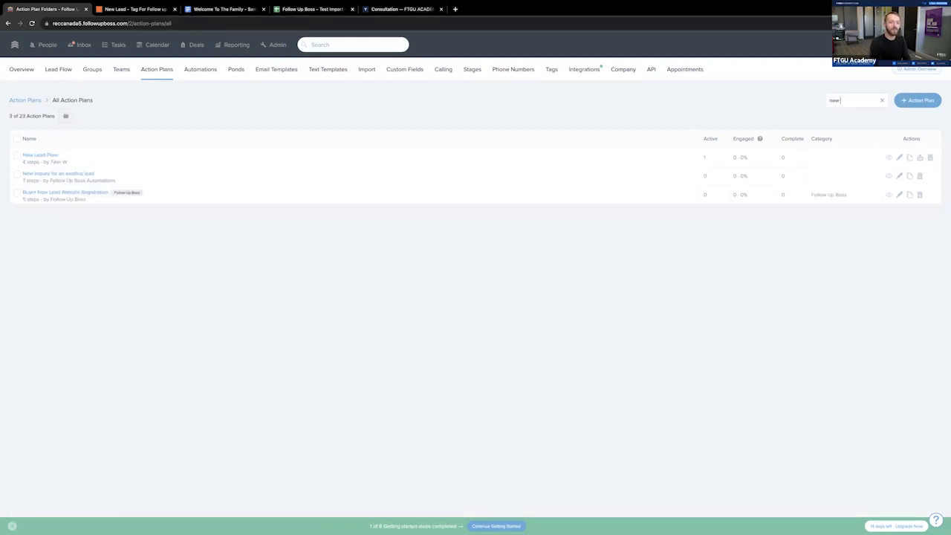
{"action": "left_click", "coordinate": [41, 156]}
{"action": "left_click", "coordinate": [315, 335]}
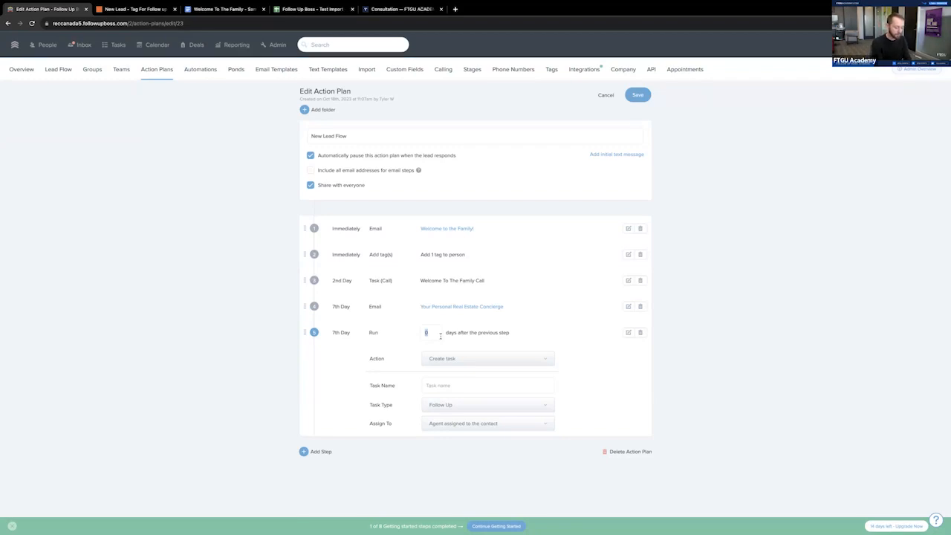
{"action": "type", "text": "3"}
{"action": "key", "text": "BackSpace"}
{"action": "key", "text": "BackSpace"}
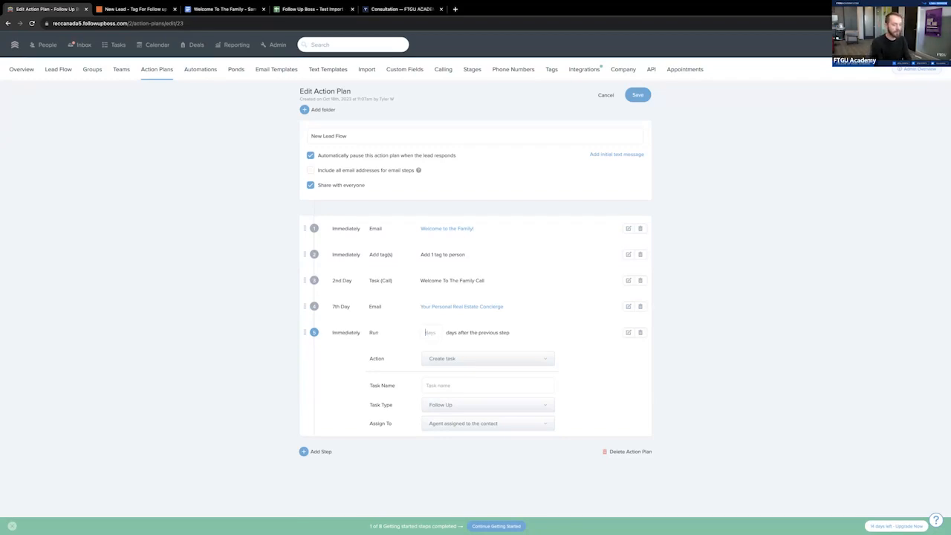
{"action": "type", "text": "23"}
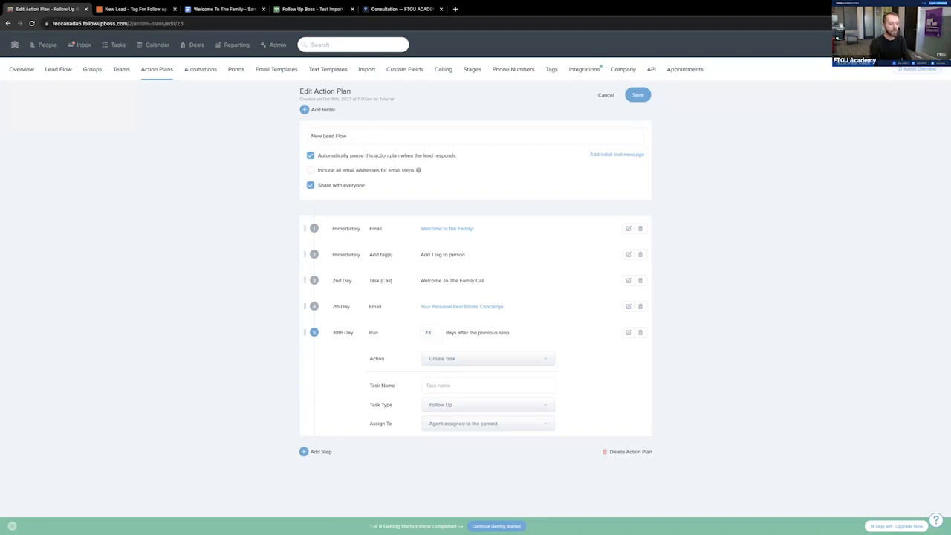
- Make the fifth step add the General Follow Up tag, and save the New Lead Flow plan
{"action": "left_click", "coordinate": [471, 358]}
{"action": "left_click", "coordinate": [514, 434]}
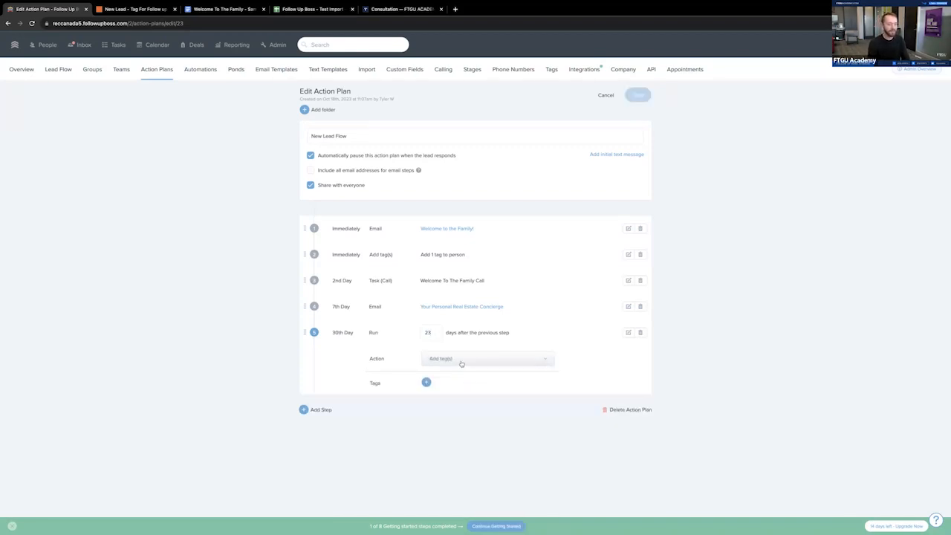
{"action": "left_click", "coordinate": [427, 382]}
{"action": "type", "text": "genera"}
{"action": "left_click", "coordinate": [392, 172]}
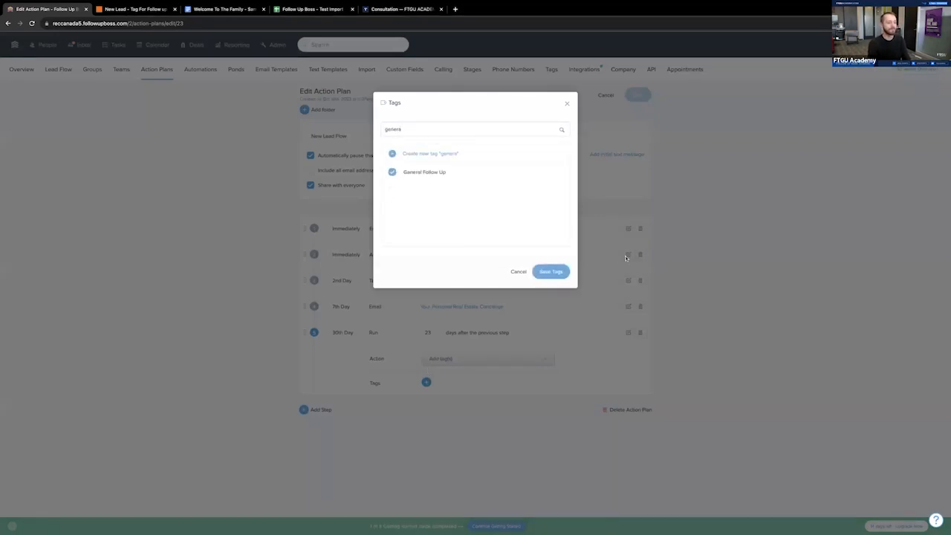
{"action": "left_click", "coordinate": [551, 271]}
{"action": "left_click", "coordinate": [637, 94]}
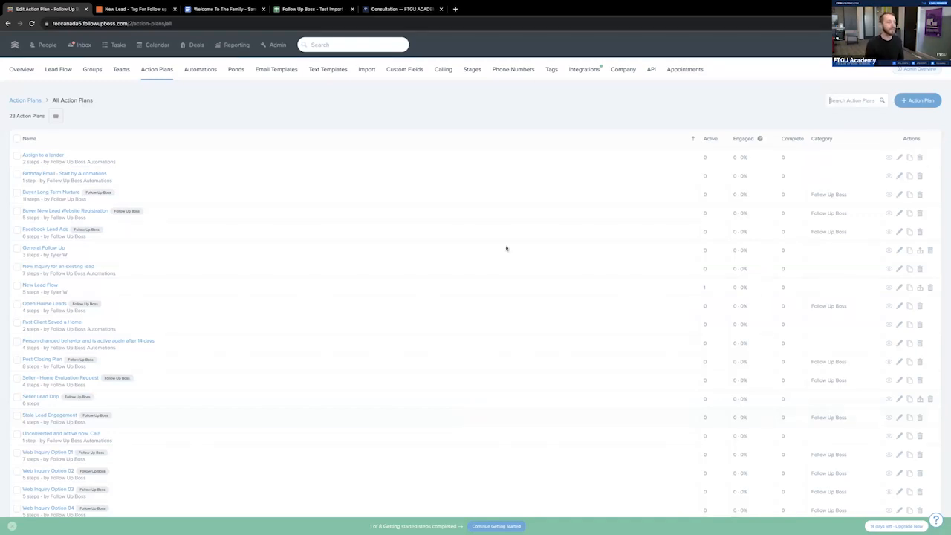
- Switch to the FTGU Academy consultation page and select October 24, 2023 at 3:00pm for the free business consultation
{"action": "left_click", "coordinate": [417, 10]}
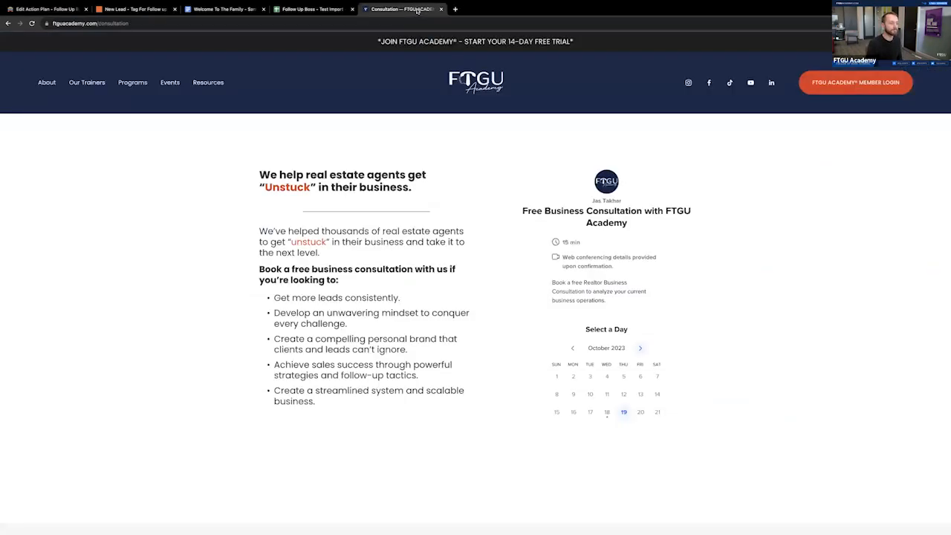
{"action": "scroll", "coordinate": [678, 249], "scroll_direction": "down", "scroll_amount": 1}
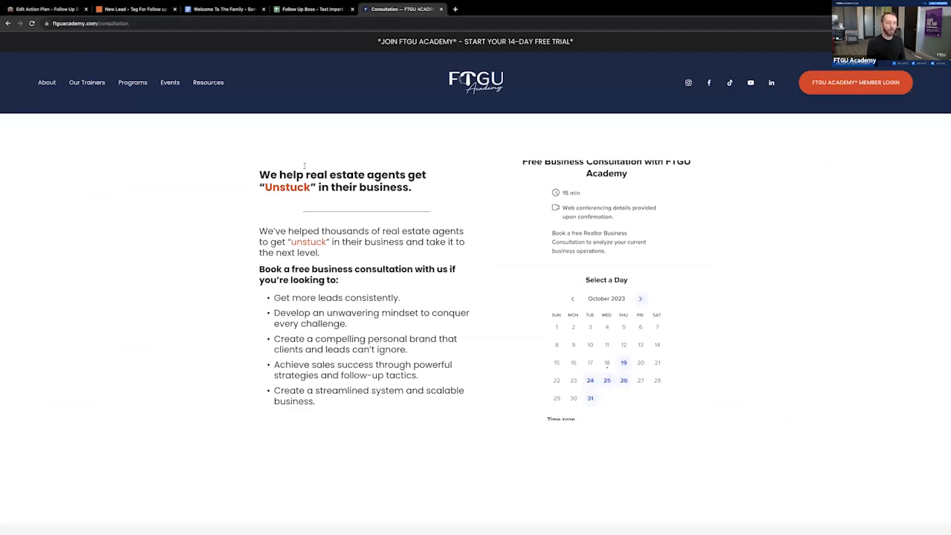
{"action": "scroll", "coordinate": [305, 165], "scroll_direction": "down", "scroll_amount": 1}
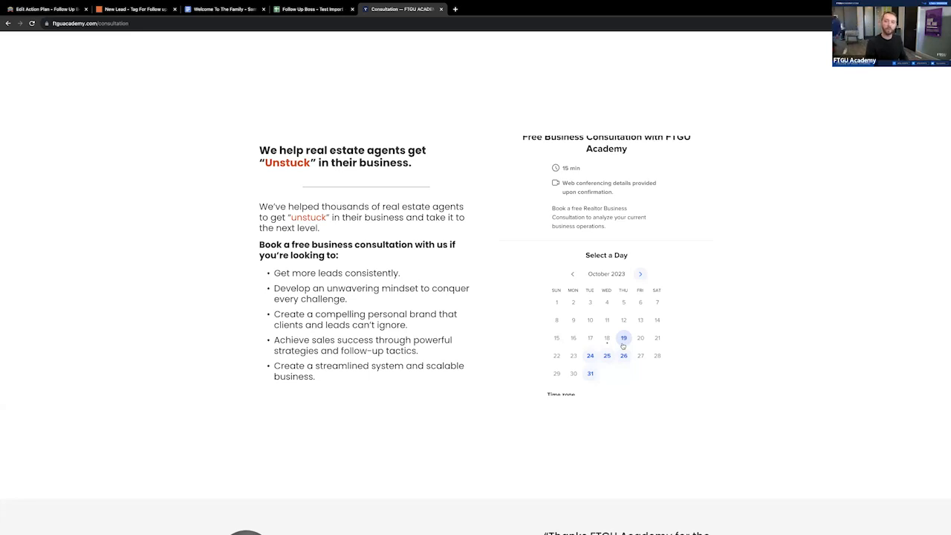
{"action": "left_click", "coordinate": [590, 355]}
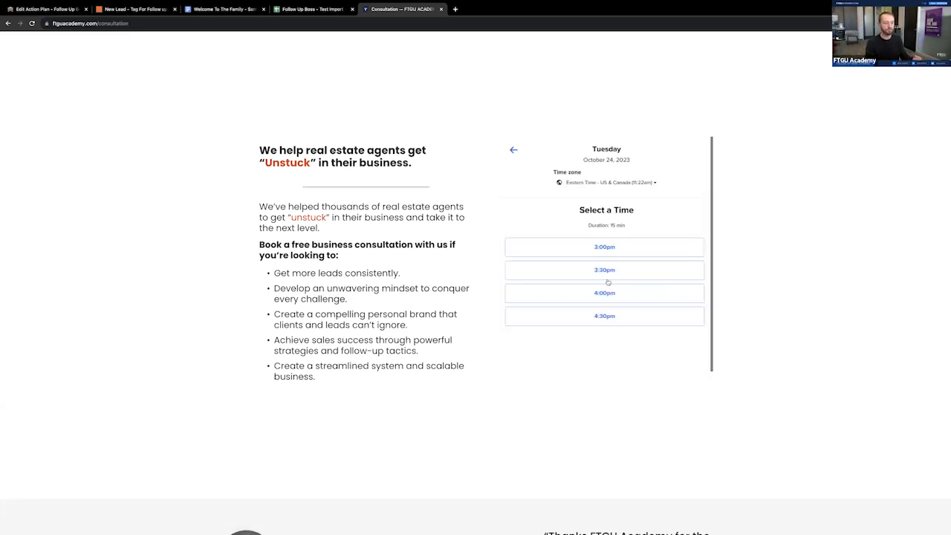
{"action": "left_click", "coordinate": [608, 250]}
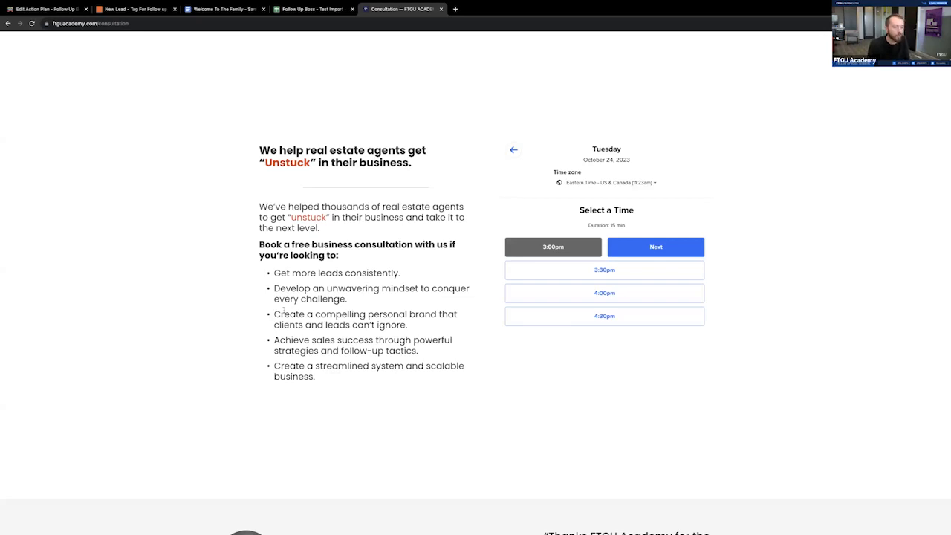
- Switch to Follow Up Boss, search all action plans for "new" and open New Lead Flow to review its steps
{"action": "left_click", "coordinate": [308, 9]}
{"action": "left_click", "coordinate": [115, 9]}
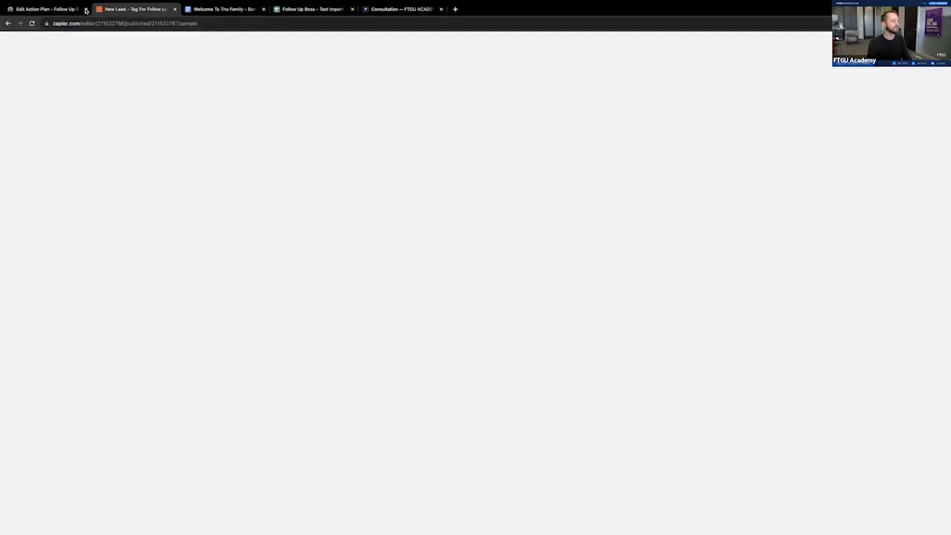
{"action": "left_click", "coordinate": [71, 7]}
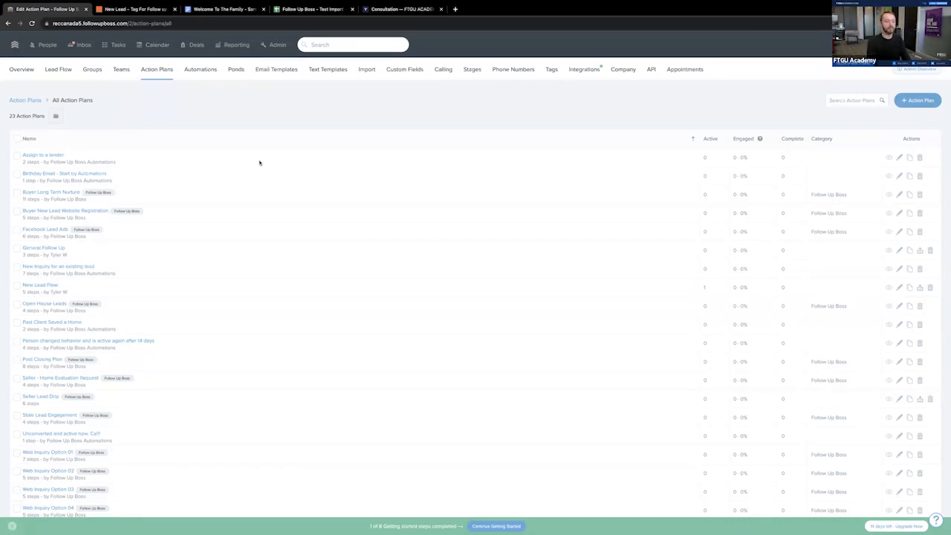
{"action": "left_click", "coordinate": [853, 100]}
{"action": "type", "text": "new"}
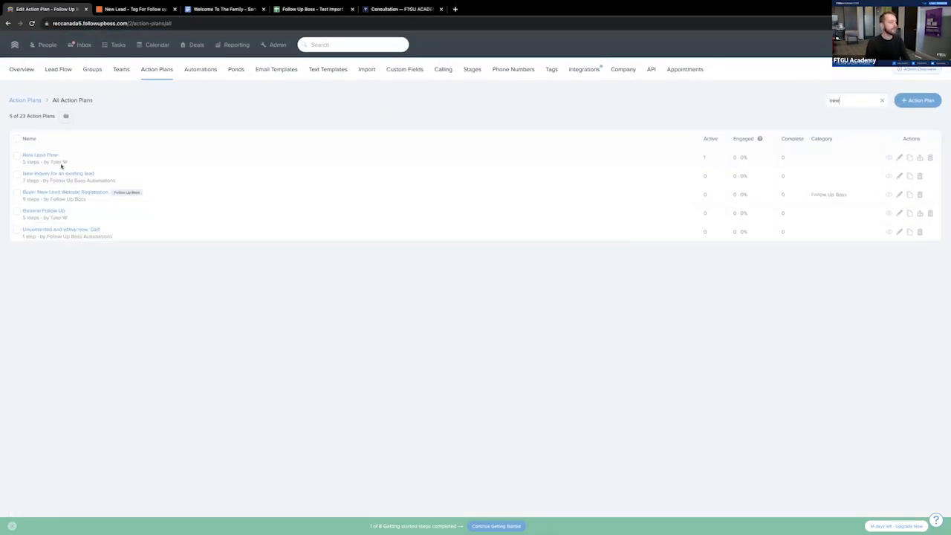
{"action": "left_click", "coordinate": [52, 157]}
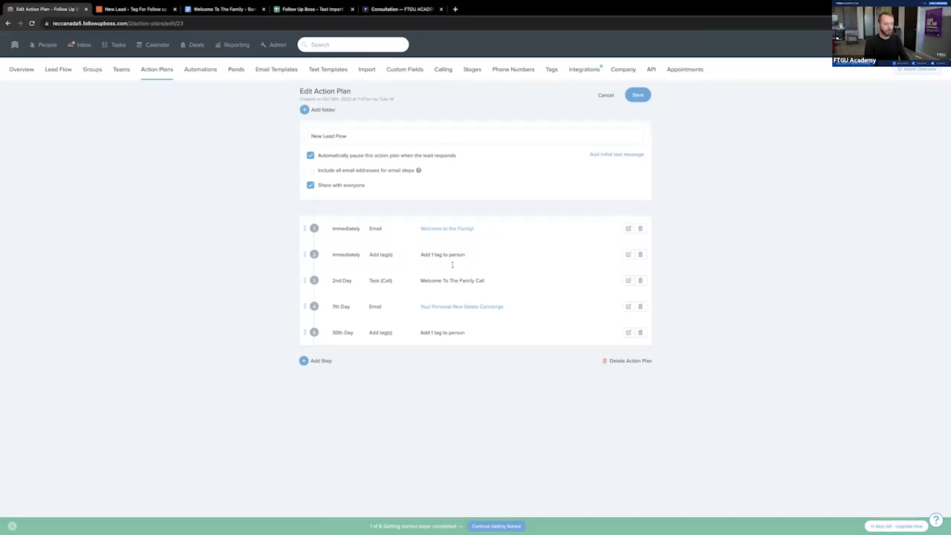
- Create a new automation triggered when a new tag named "new lead - calendar" is added
{"action": "left_click", "coordinate": [195, 70]}
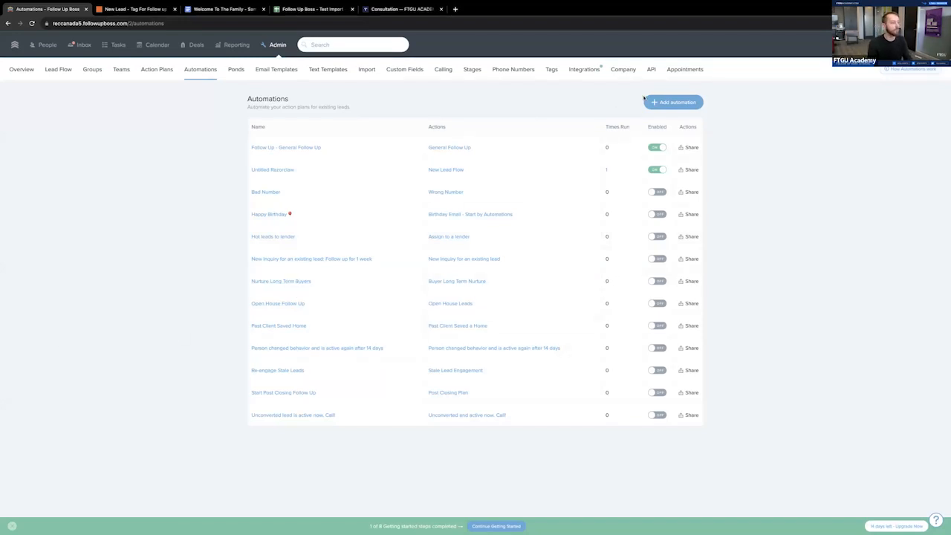
{"action": "left_click", "coordinate": [672, 101]}
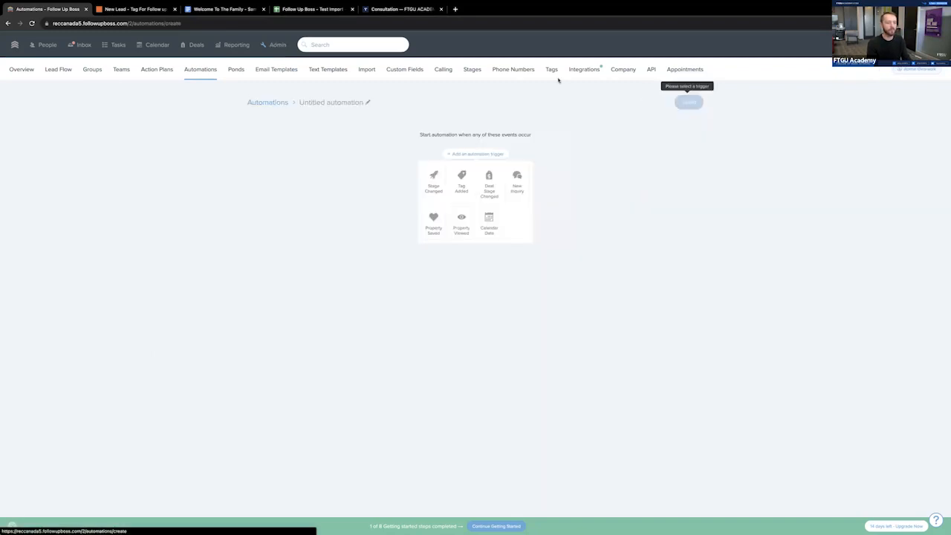
{"action": "left_click", "coordinate": [462, 182]}
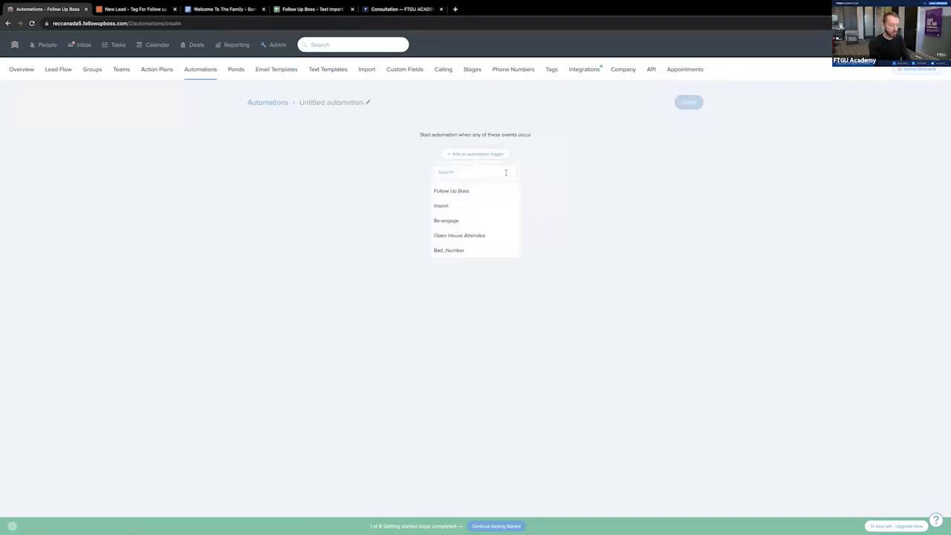
{"action": "type", "text": "ta"}
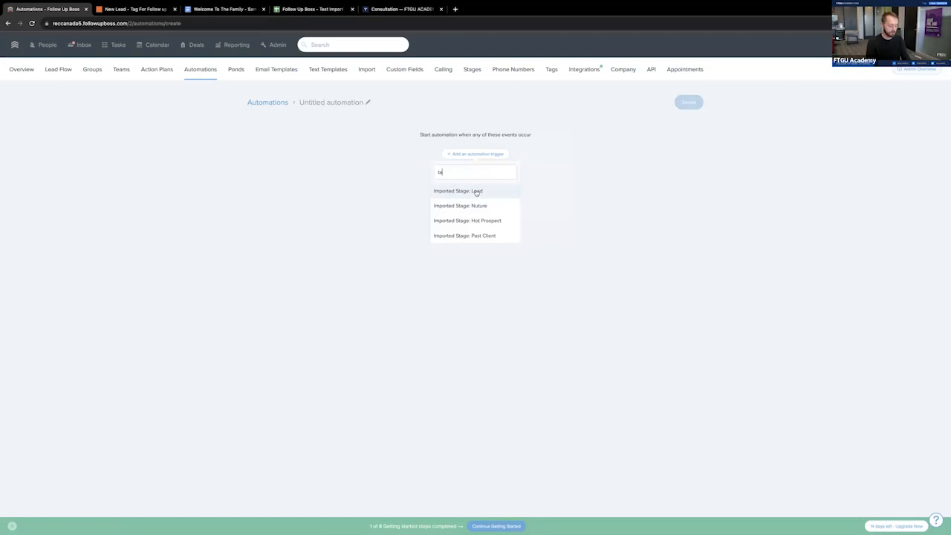
{"action": "key", "text": "BackSpace"}
{"action": "key", "text": "BackSpace"}
{"action": "left_click", "coordinate": [426, 195]}
{"action": "left_click", "coordinate": [465, 184]}
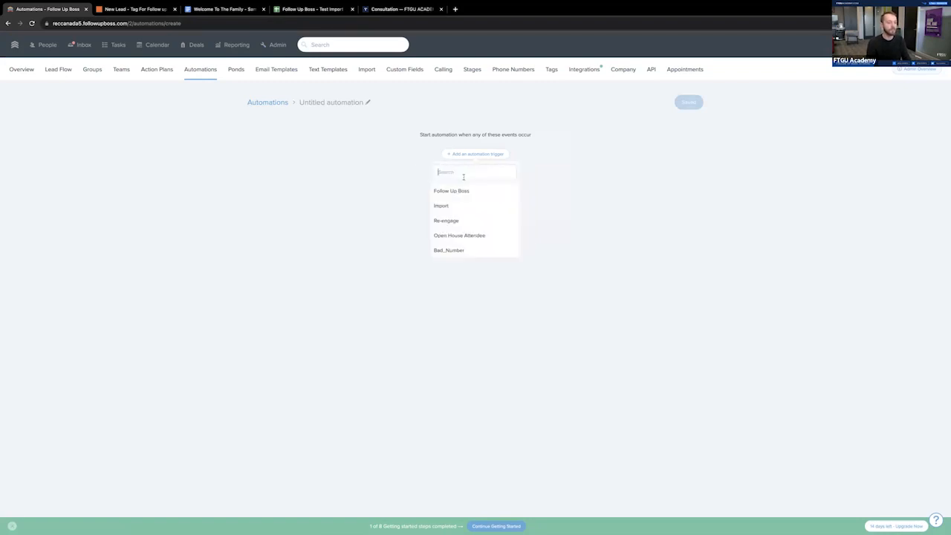
{"action": "type", "text": "new l"}
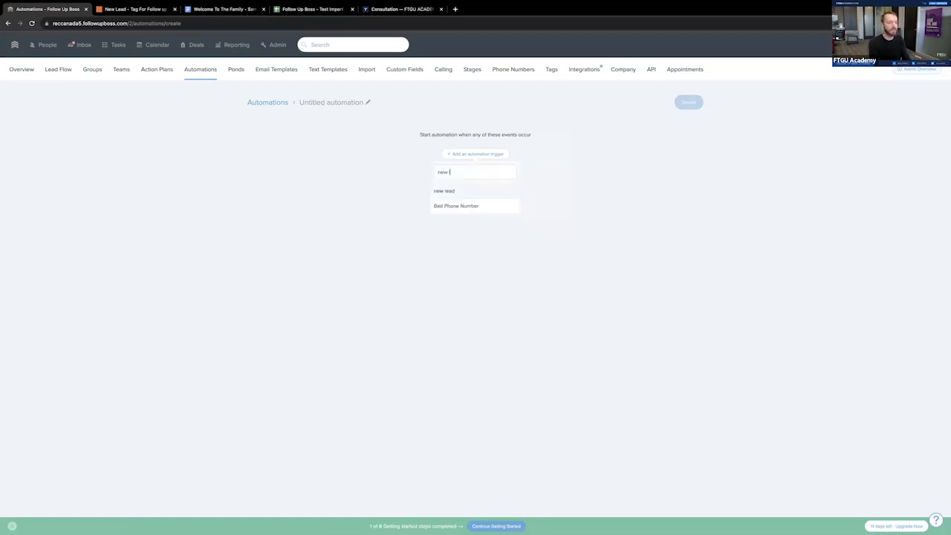
{"action": "type", "text": "ead - calendar"}
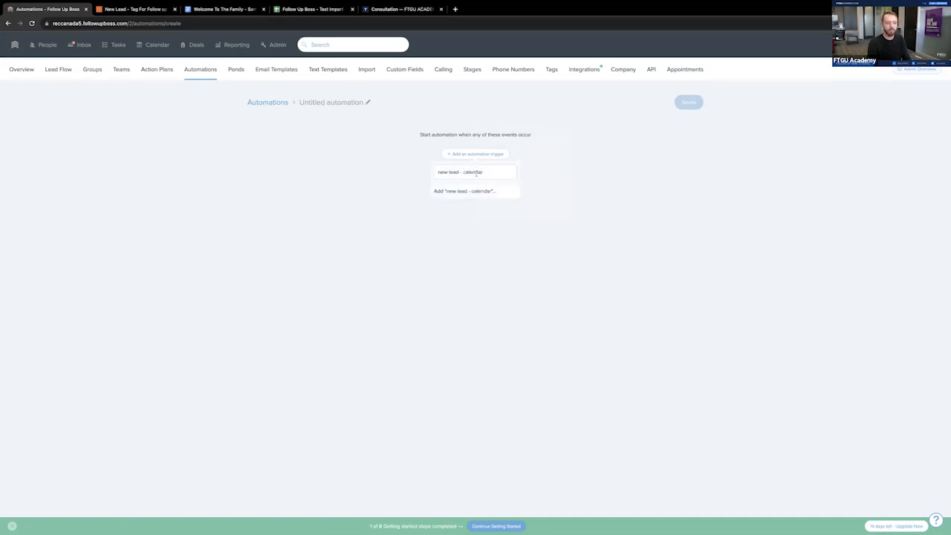
{"action": "left_click", "coordinate": [478, 192]}
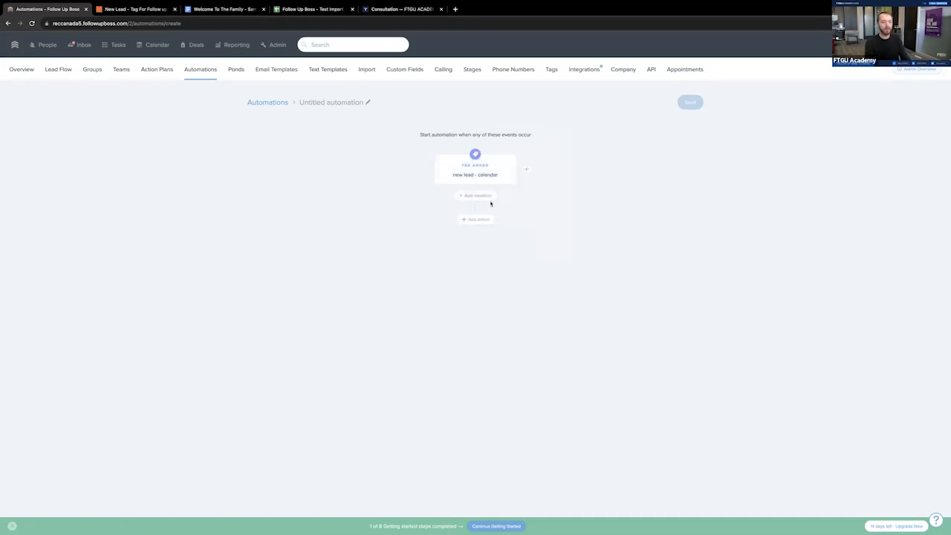
- Add an action to the automation that starts the New Lead Flow action plan
{"action": "left_click", "coordinate": [485, 221]}
{"action": "left_click", "coordinate": [503, 249]}
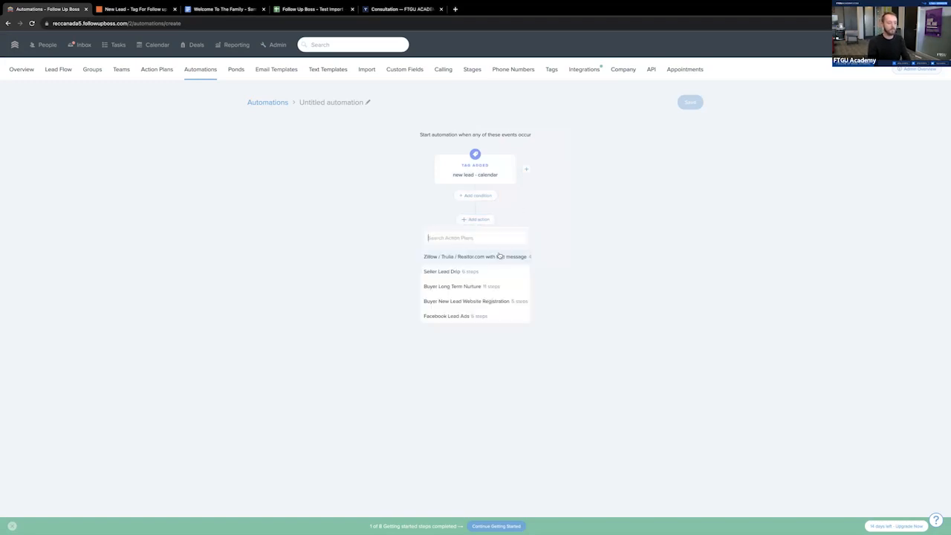
{"action": "type", "text": "new lead"}
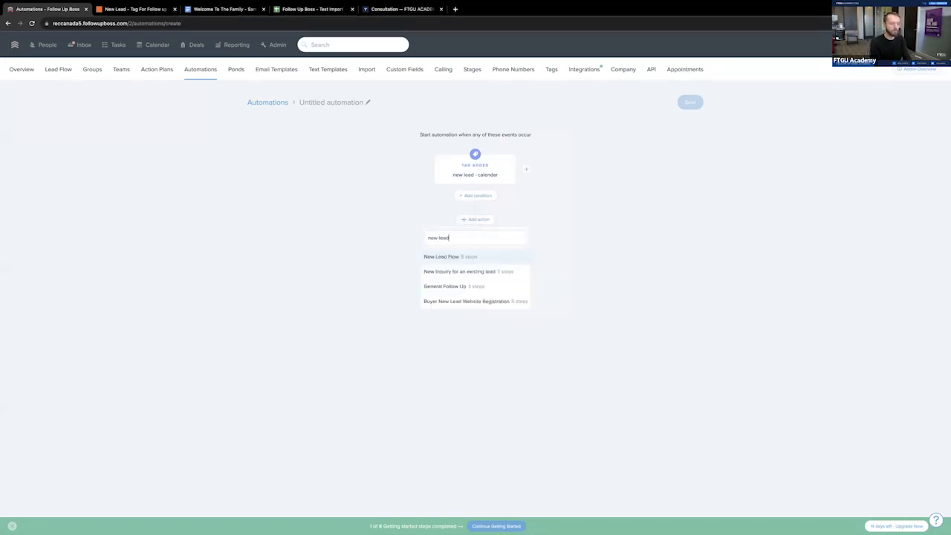
{"action": "left_click", "coordinate": [451, 256]}
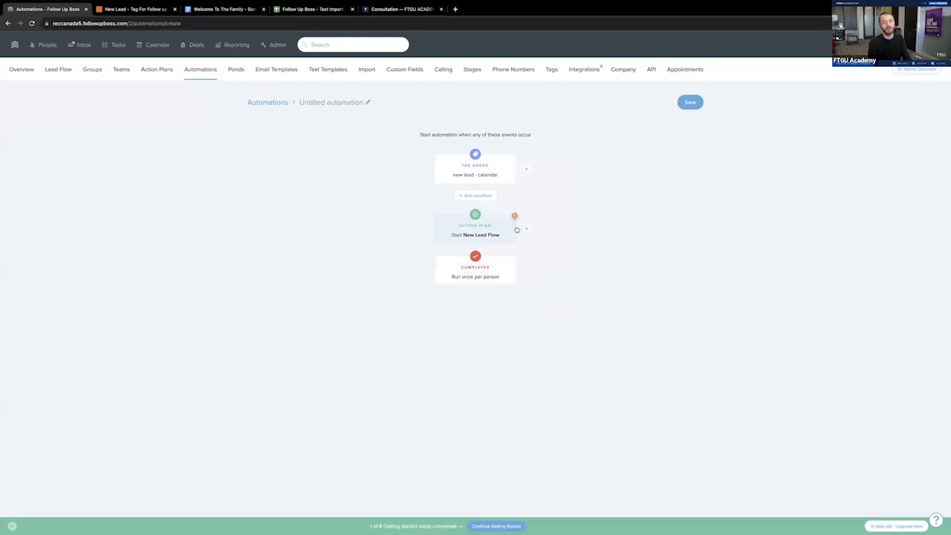
- Add a tag condition to the automation that excludes anyone tagged Bulklist
{"action": "left_click", "coordinate": [477, 196]}
{"action": "scroll", "coordinate": [450, 290], "scroll_direction": "down", "scroll_amount": 5}
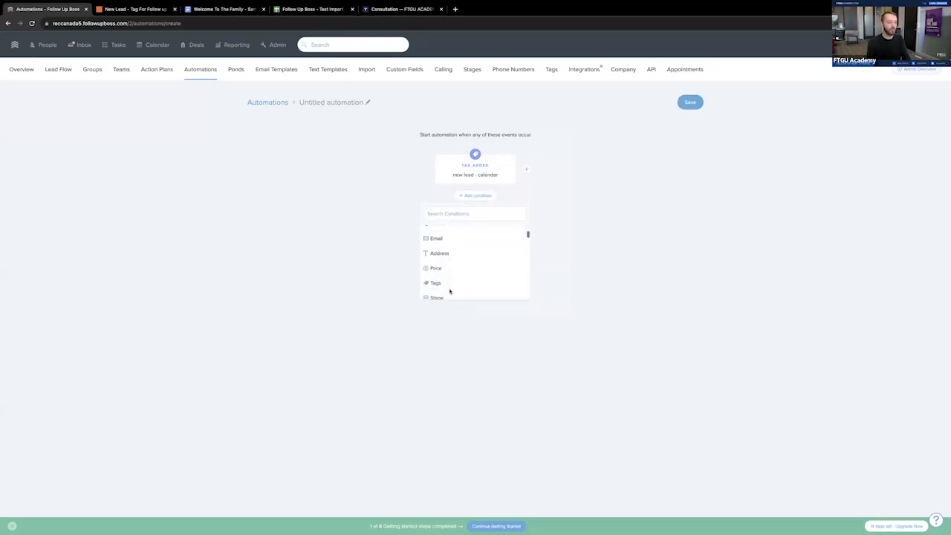
{"action": "left_click", "coordinate": [460, 228]}
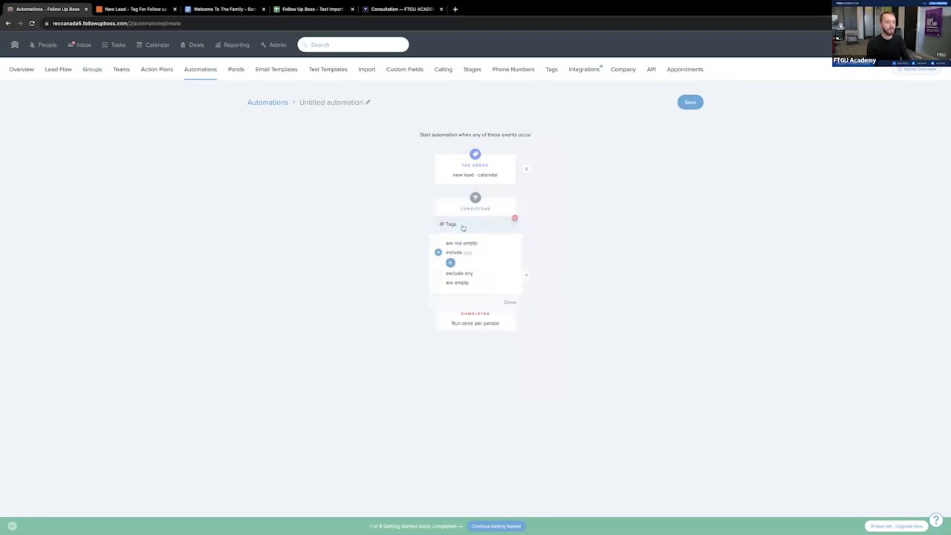
{"action": "left_click", "coordinate": [439, 275]}
{"action": "type", "text": "genra"}
{"action": "key", "text": "BackSpace"}
{"action": "key", "text": "BackSpace"}
{"action": "key", "text": "BackSpace"}
{"action": "key", "text": "BackSpace"}
{"action": "type", "text": "bulk"}
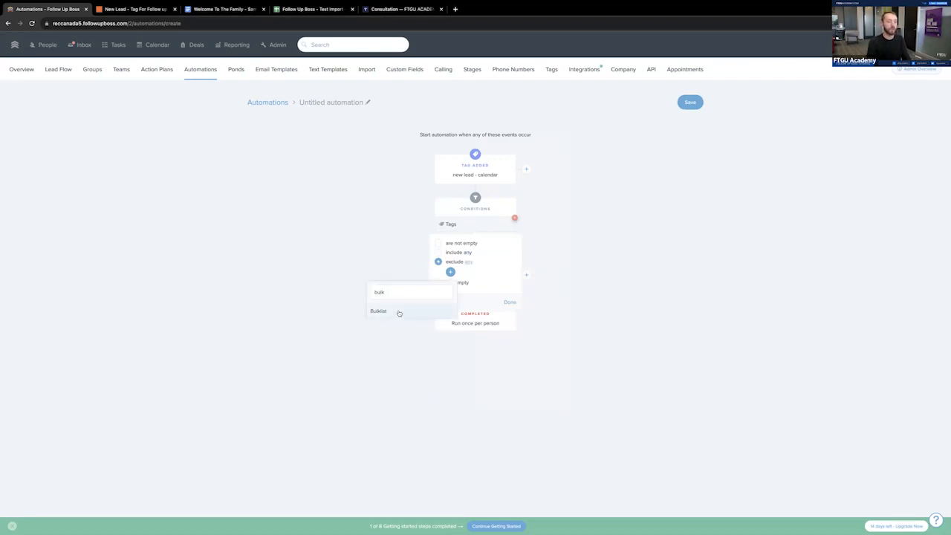
{"action": "left_click", "coordinate": [399, 312]}
{"action": "left_click", "coordinate": [315, 316]}
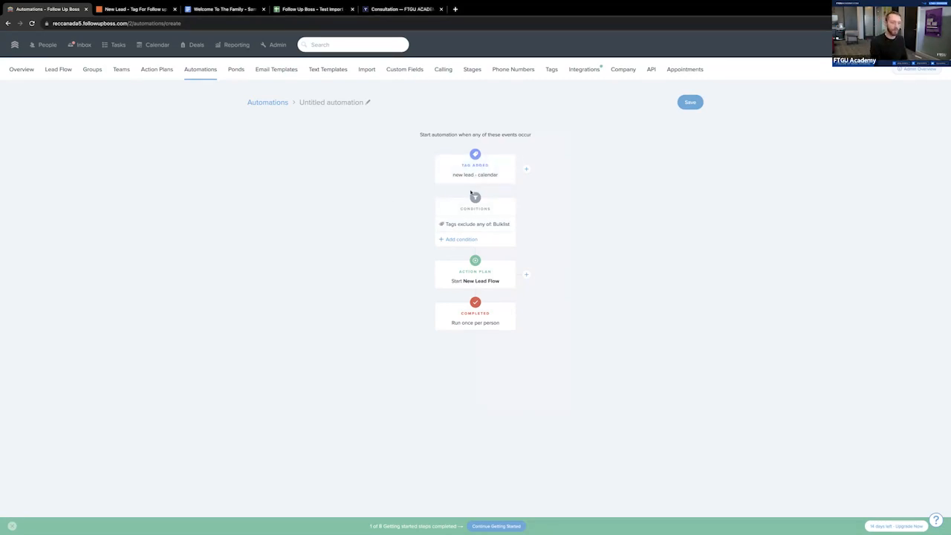
- Switch to Zapier, leave the New Lead tagging Zap and create a new Zap
{"action": "left_click", "coordinate": [134, 8]}
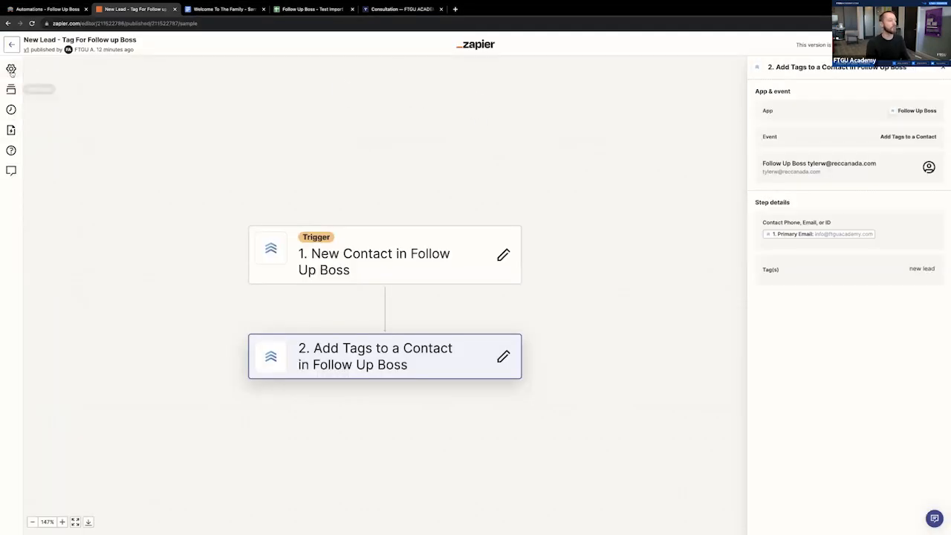
{"action": "left_click", "coordinate": [11, 44]}
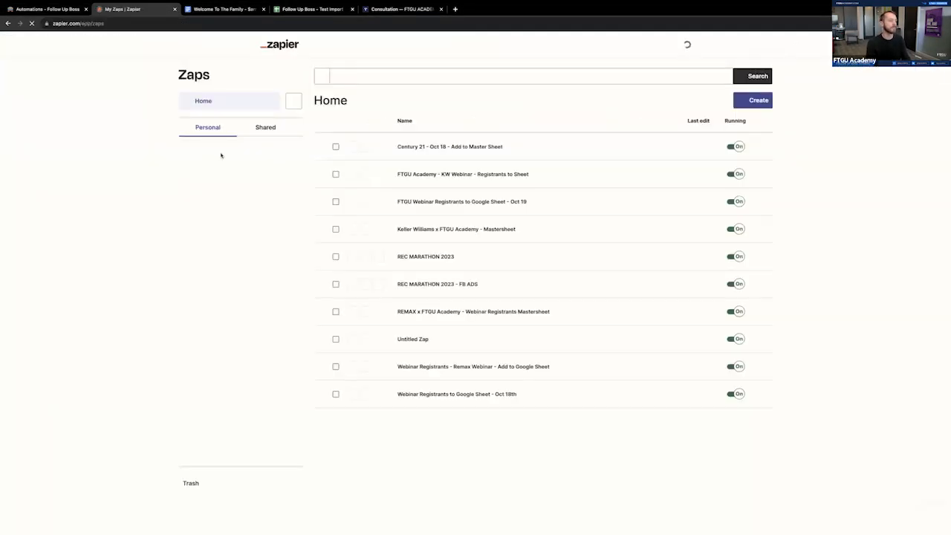
{"action": "left_click", "coordinate": [750, 102]}
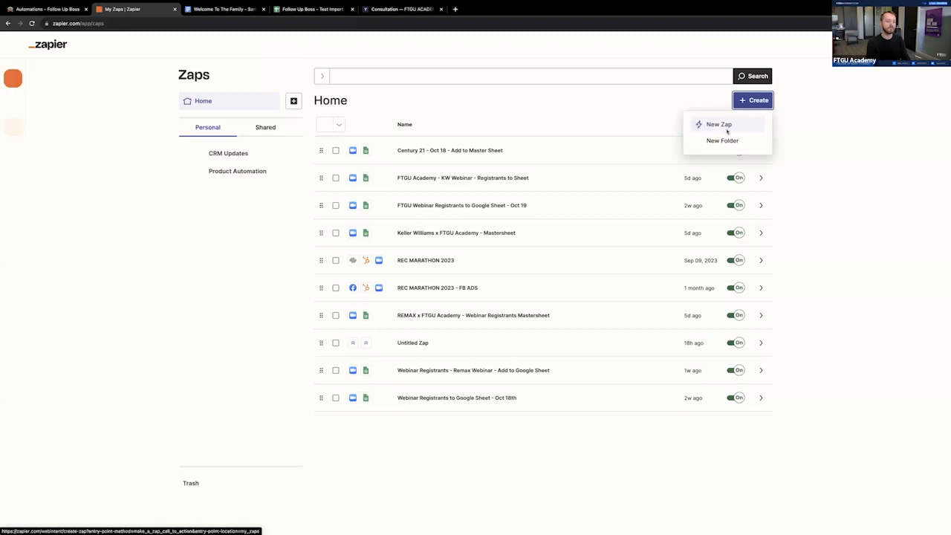
{"action": "left_click", "coordinate": [726, 130]}
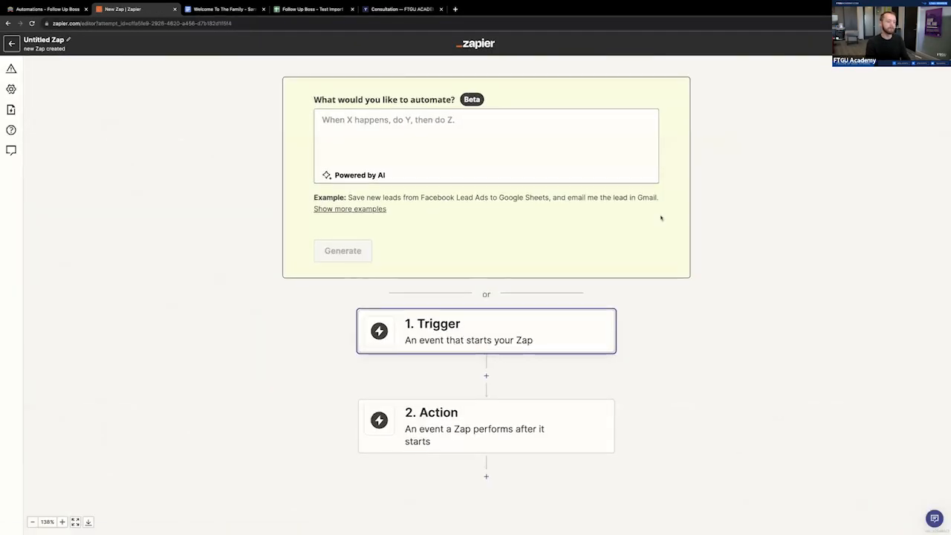
- Search the trigger apps for "foll" and choose Follow Up Boss as the new Zap's trigger app
{"action": "left_click", "coordinate": [457, 325]}
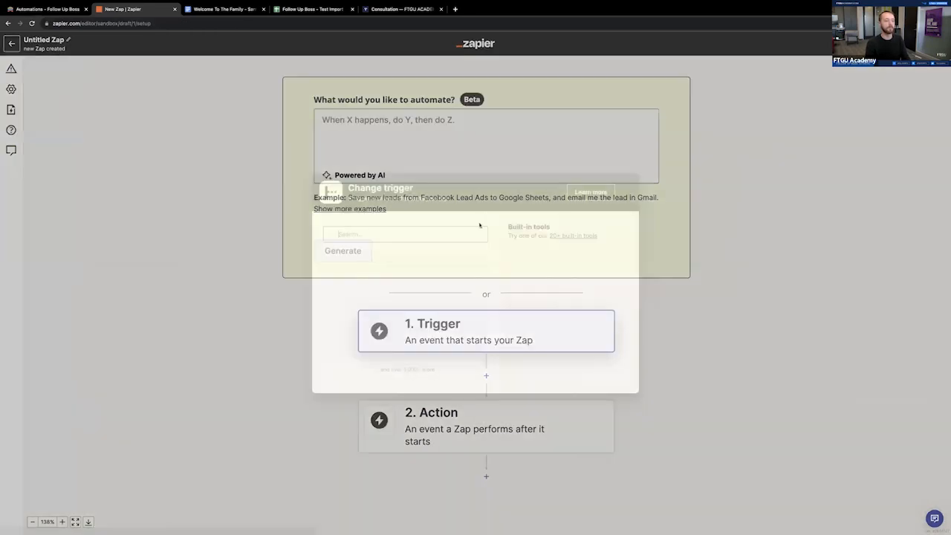
{"action": "type", "text": "foll"}
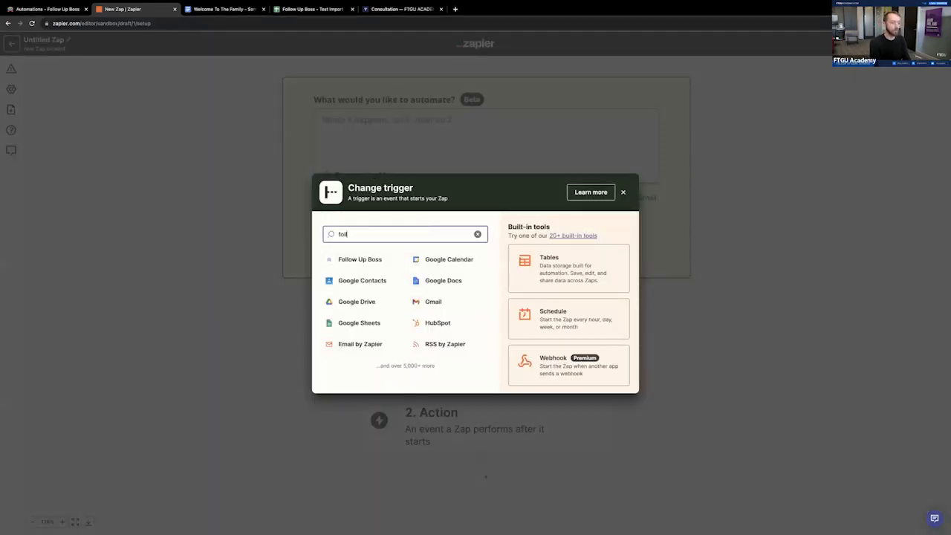
{"action": "type", "text": "w"}
{"action": "key", "text": "BackSpace"}
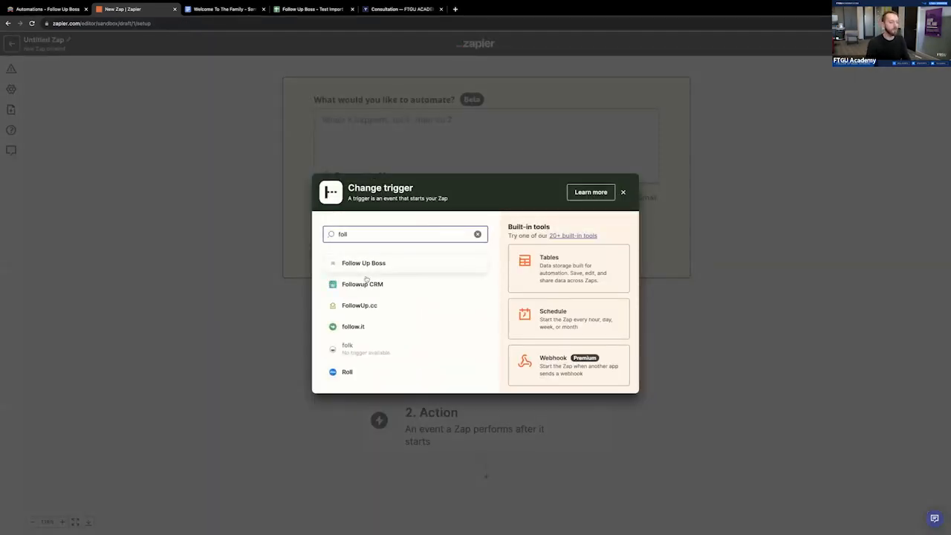
{"action": "left_click", "coordinate": [357, 263]}
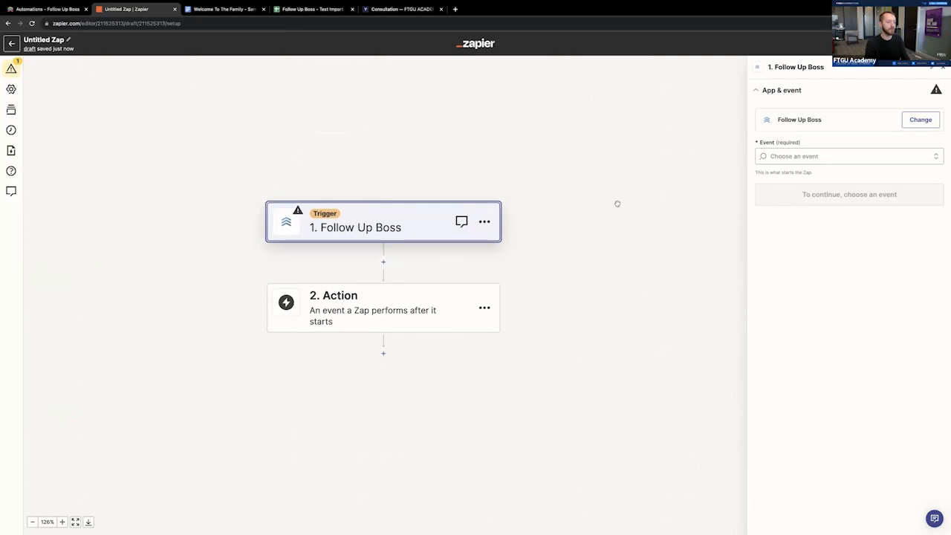
- Change the Zap's trigger app to Calendly with the Invitee Created event and continue to the account connection
{"action": "left_click", "coordinate": [921, 119]}
{"action": "type", "text": "cale"}
{"action": "left_click", "coordinate": [364, 290]}
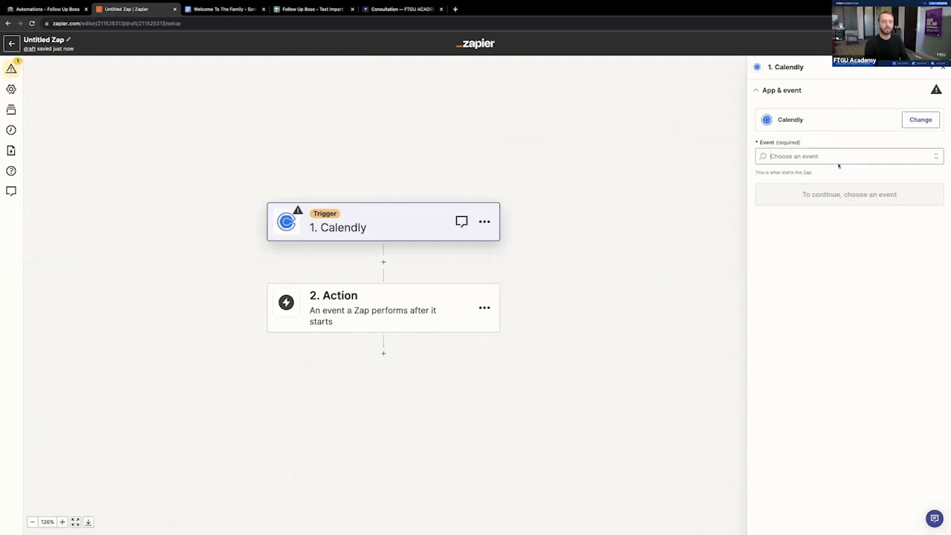
{"action": "left_click", "coordinate": [838, 161]}
{"action": "left_click", "coordinate": [811, 206]}
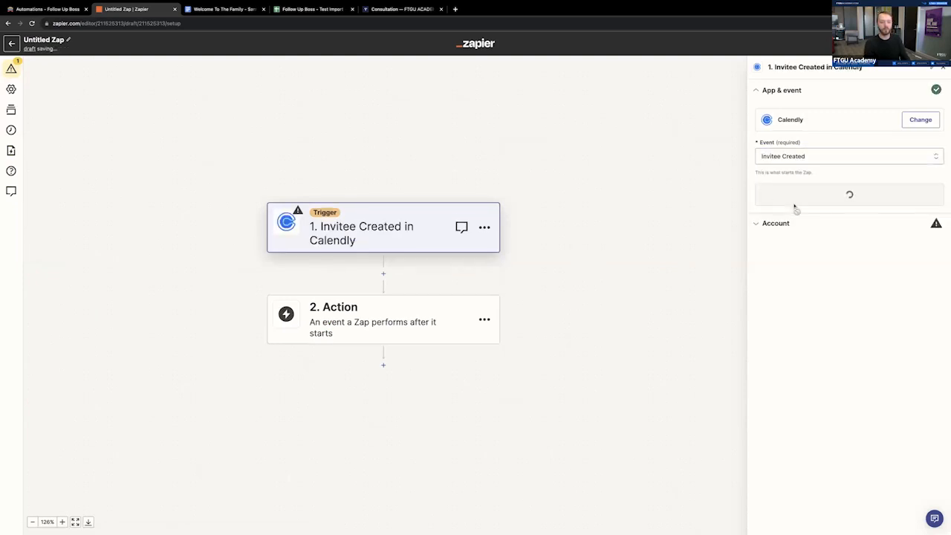
{"action": "left_click", "coordinate": [828, 196]}
{"action": "left_click", "coordinate": [919, 140]}
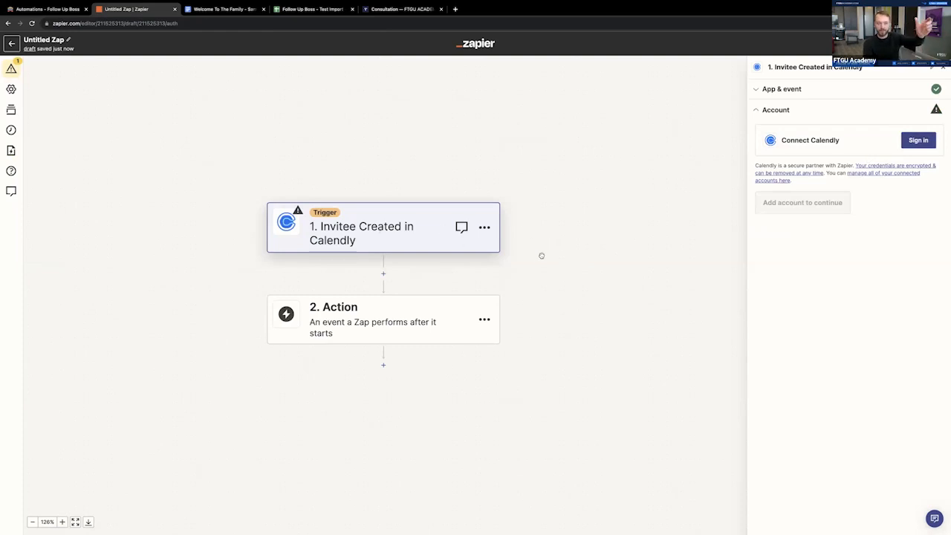
- Set the Zap's action app to Follow Up Boss, view its available events and switch back to the Follow Up Boss automation
{"action": "left_click", "coordinate": [412, 309]}
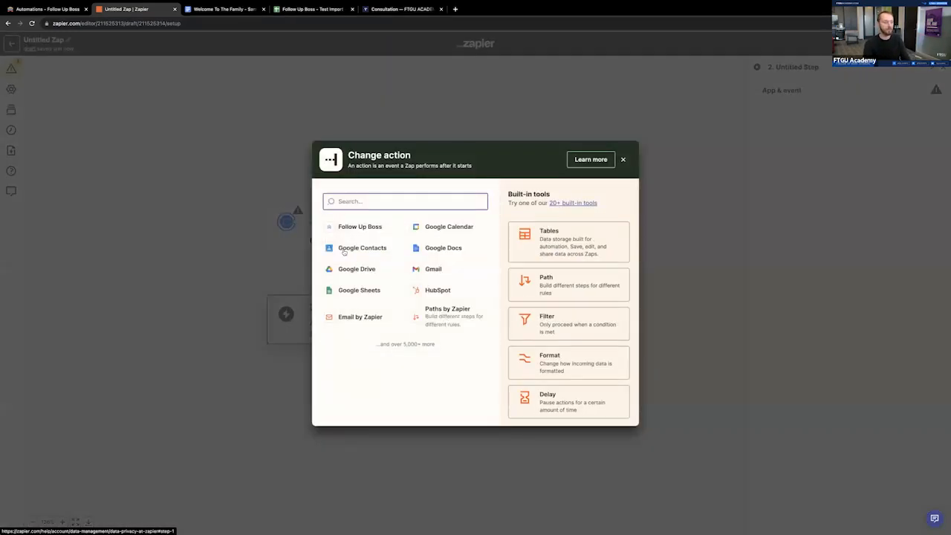
{"action": "left_click", "coordinate": [365, 226]}
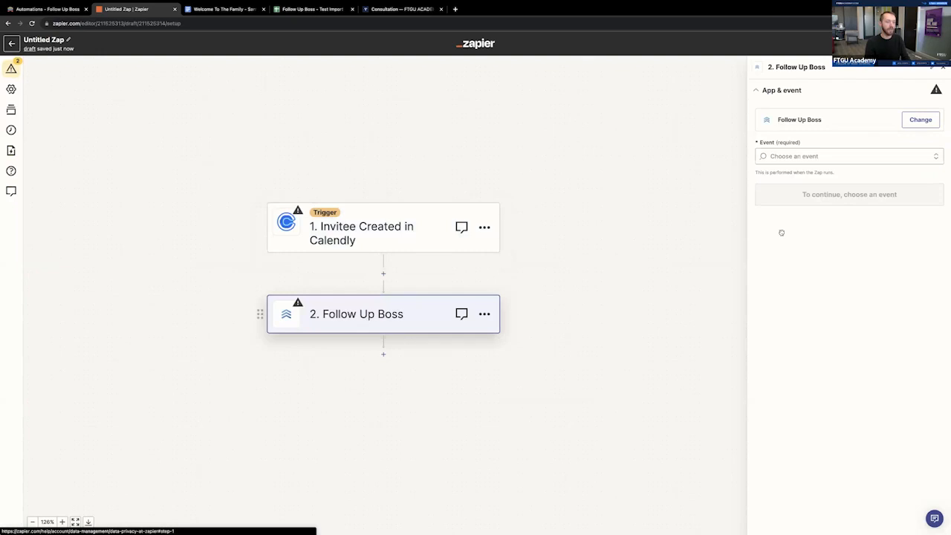
{"action": "left_click", "coordinate": [840, 156]}
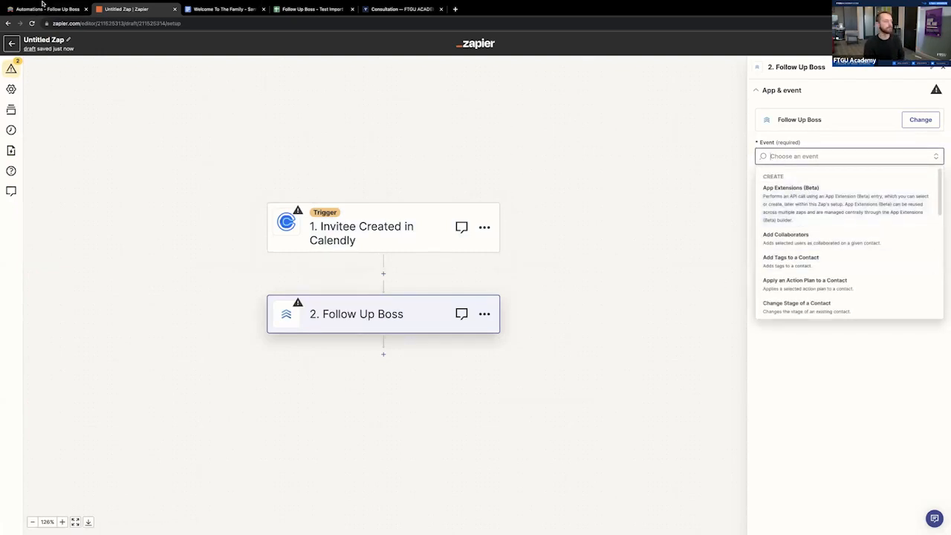
{"action": "left_click", "coordinate": [81, 10]}
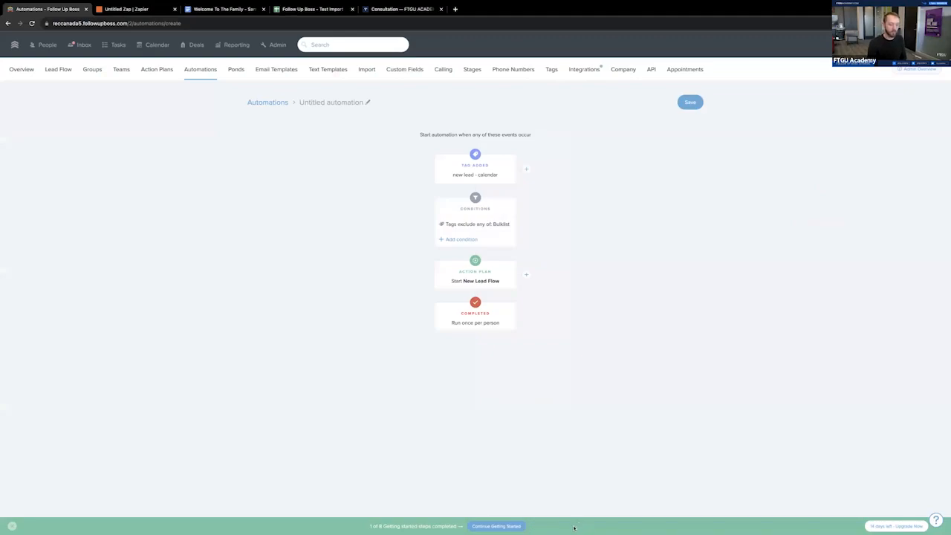